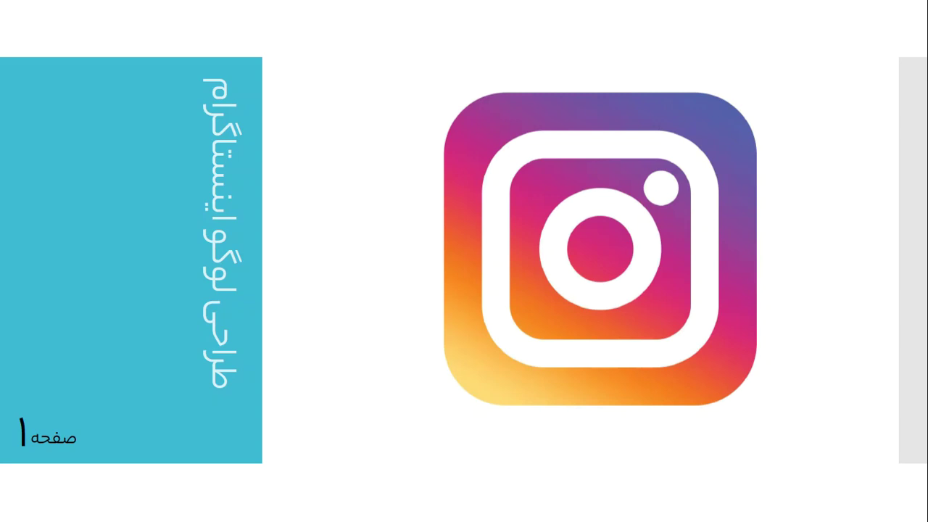
# - Leave the PDF slideshow, close Adobe Reader and return to Photoshop
pyautogui.press('Escape')
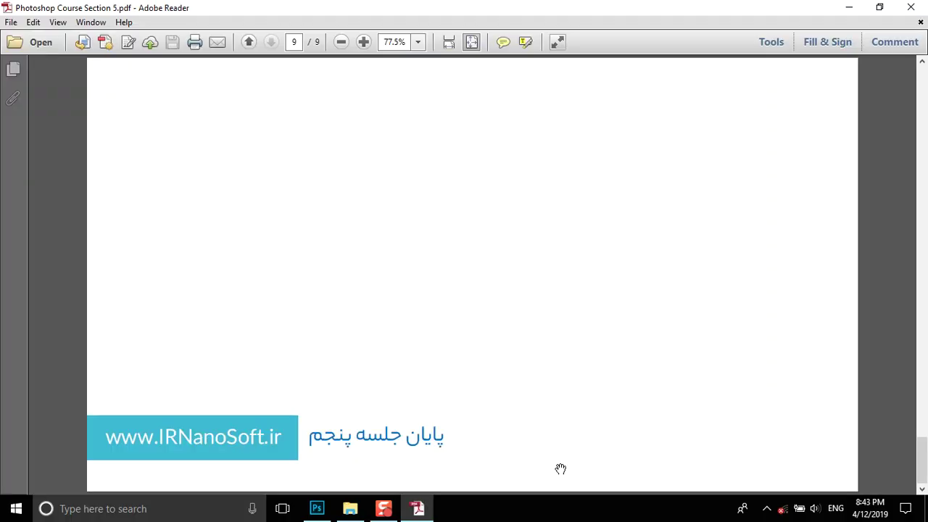
pyautogui.click(911, 7)
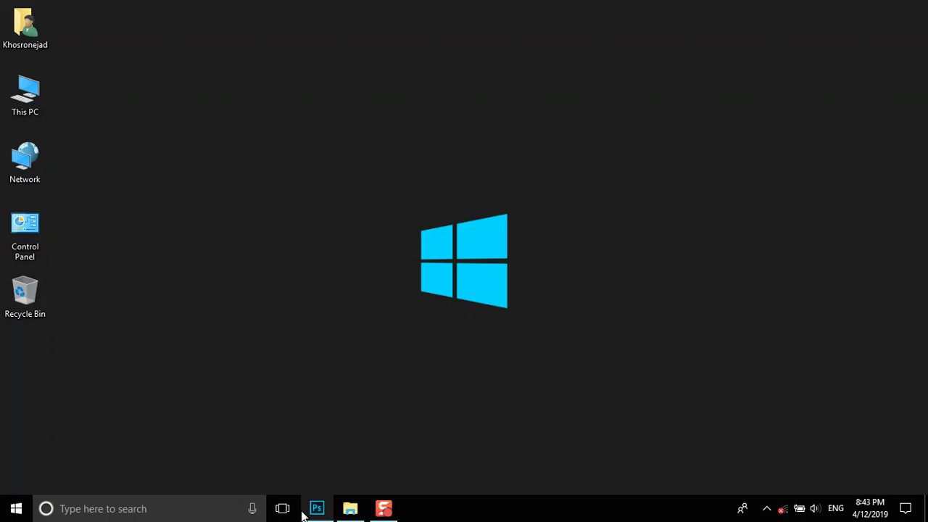
pyautogui.click(316, 508)
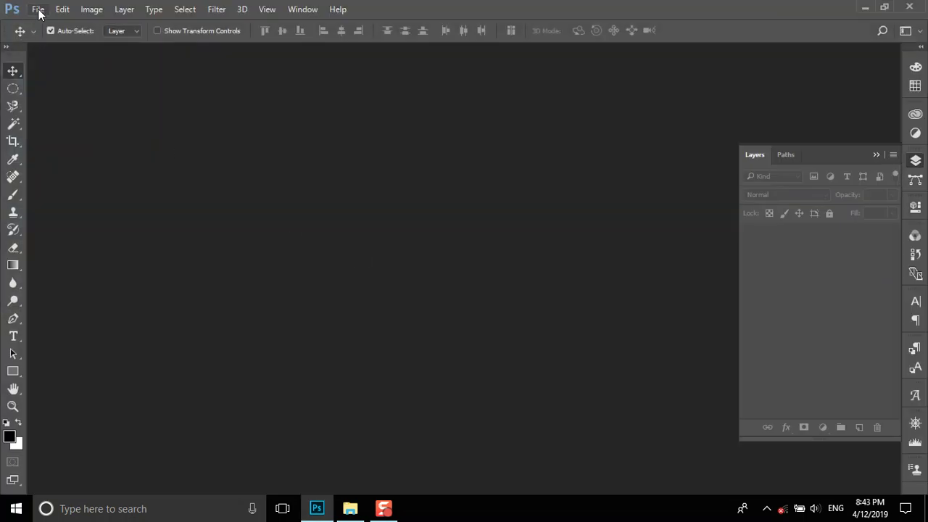
# - Create a new document from the recent 1000 × 1000 px, 100 ppi preset
pyautogui.click(38, 9)
pyautogui.click(47, 24)
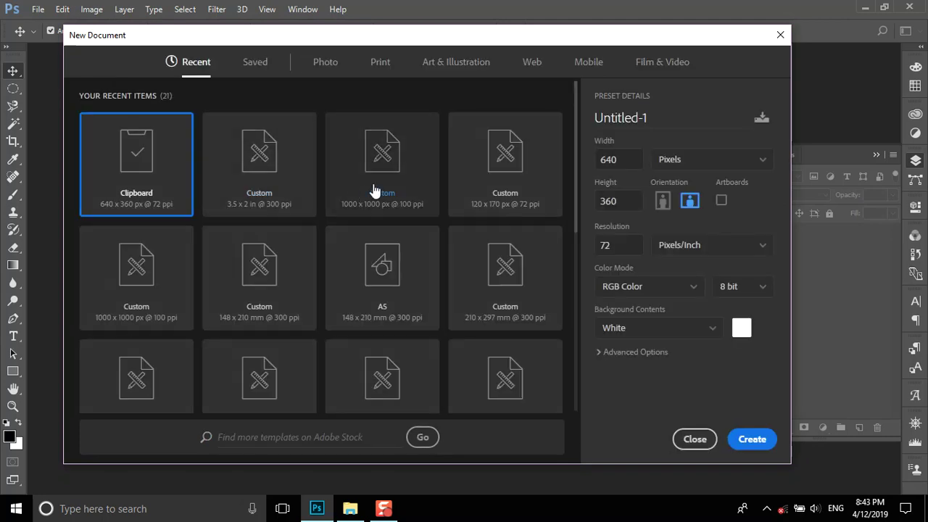
pyautogui.click(399, 152)
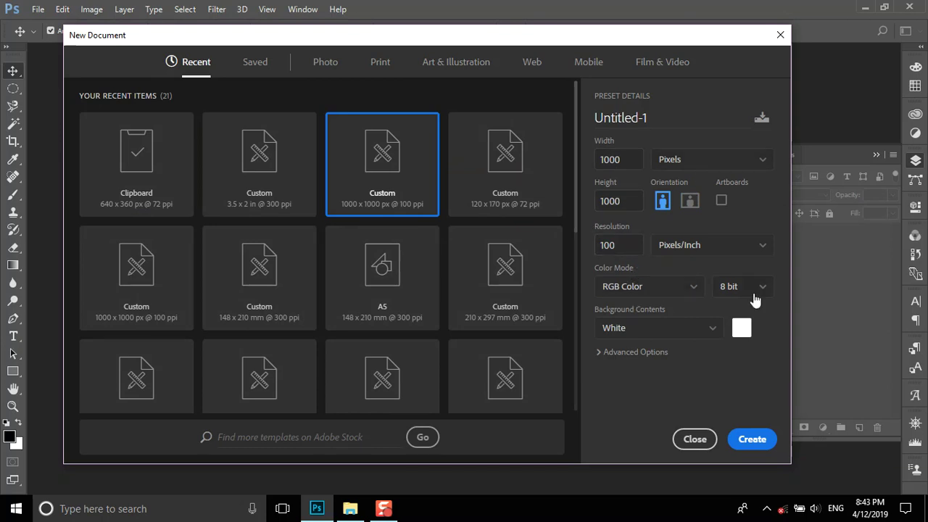
pyautogui.click(752, 438)
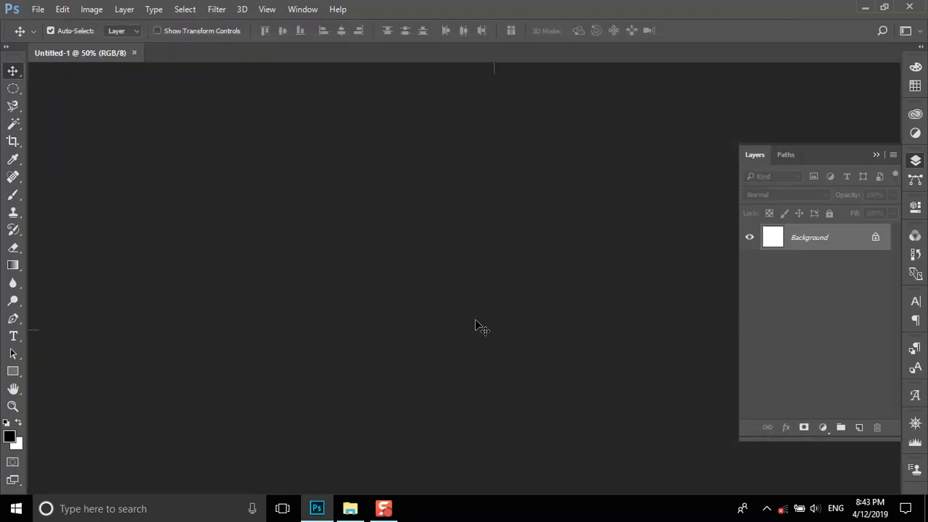
# - Unlock the Background into Layer 0 and open TV 3 Logo.jpg from File Explorer in Photoshop
pyautogui.click(876, 240)
pyautogui.moveTo(350, 508)
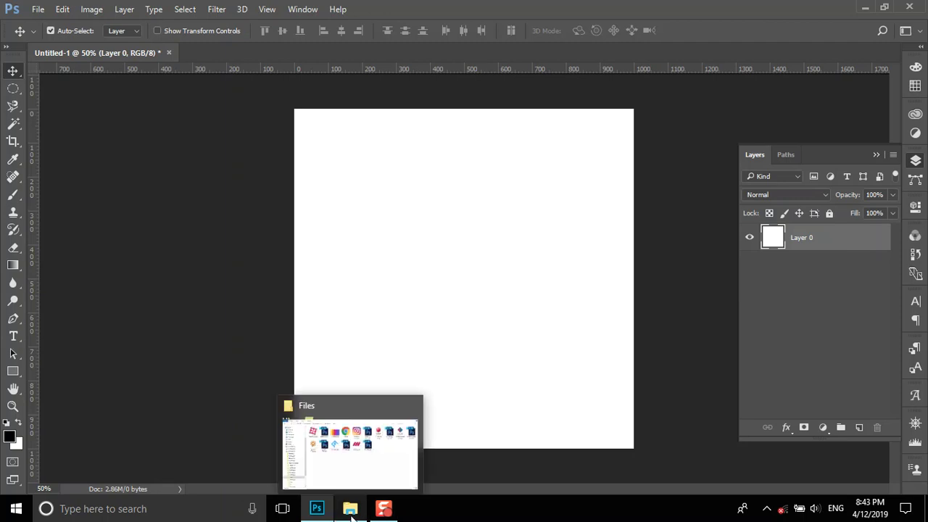
pyautogui.click(335, 469)
pyautogui.moveTo(518, 202); pyautogui.dragTo(331, 506)
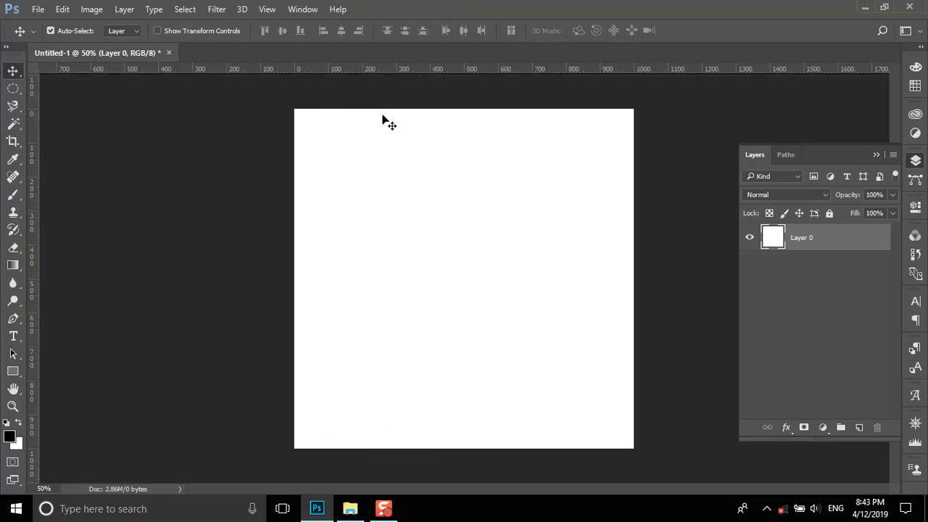
pyautogui.moveTo(331, 505)
pyautogui.mouseDown()
pyautogui.moveTo(316, 254)
pyautogui.moveTo(303, 258)
pyautogui.mouseUp()
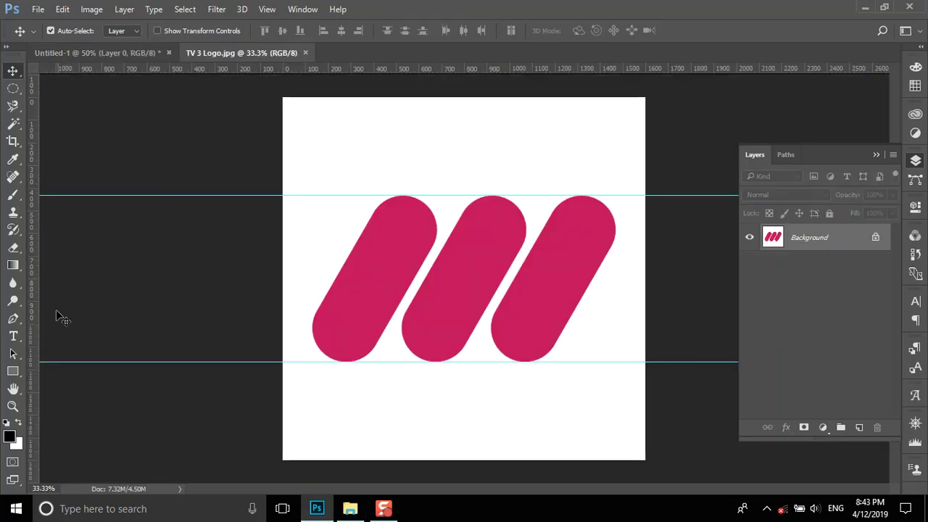
# - Sample the logo's pink and draw a tall rectangle on Untitled-1
pyautogui.click(13, 158)
pyautogui.click(376, 259)
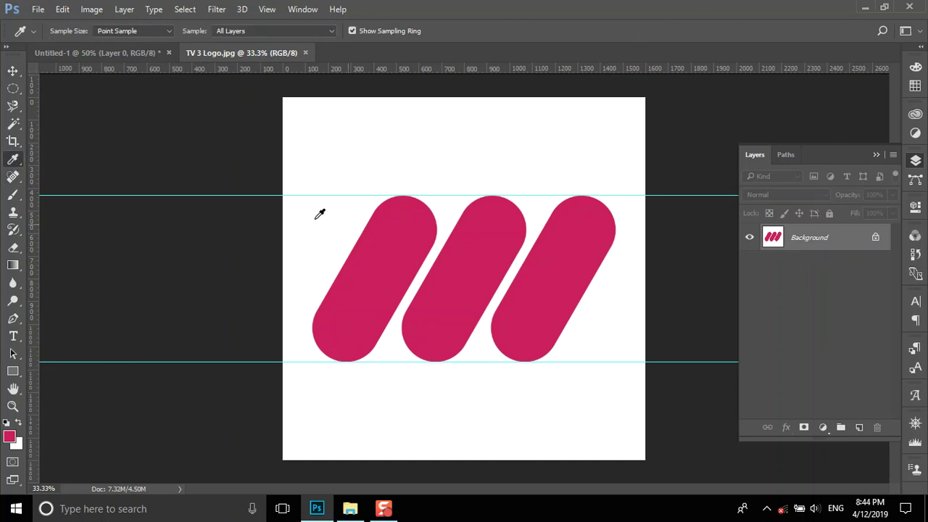
pyautogui.click(115, 50)
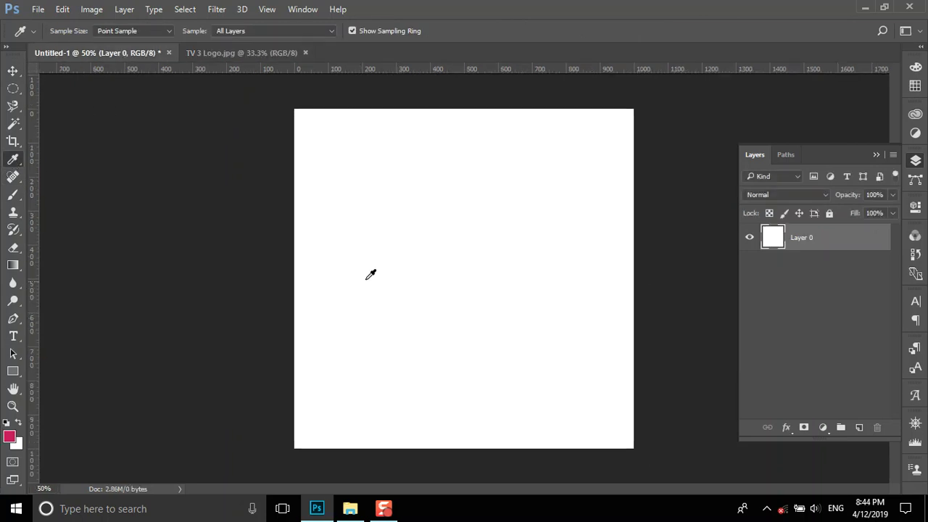
pyautogui.click(12, 372)
pyautogui.click(64, 374)
pyautogui.moveTo(352, 223); pyautogui.dragTo(394, 336)
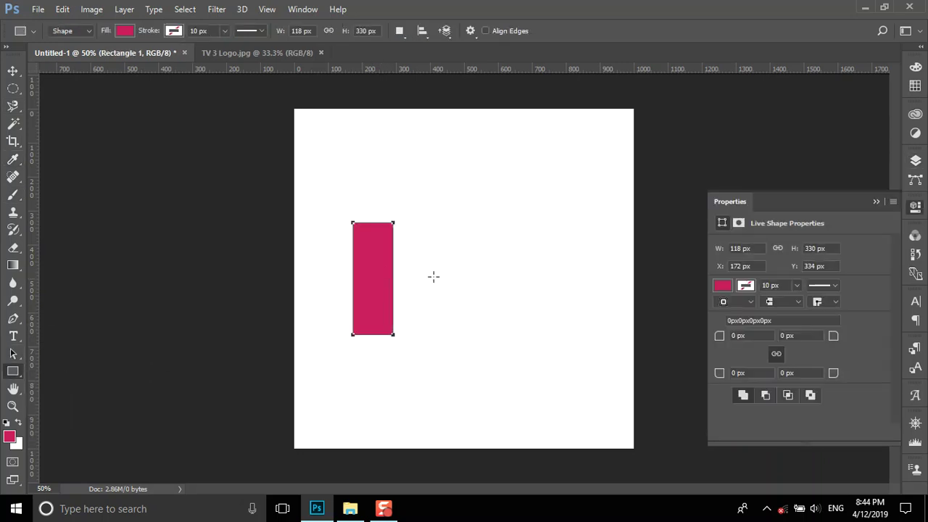
# - Set the rectangle to 120 px wide with 60 px corner radius and shift it right
pyautogui.click(739, 248)
pyautogui.write('120')
pyautogui.press('Return')
pyautogui.moveTo(729, 338); pyautogui.dragTo(895, 348)
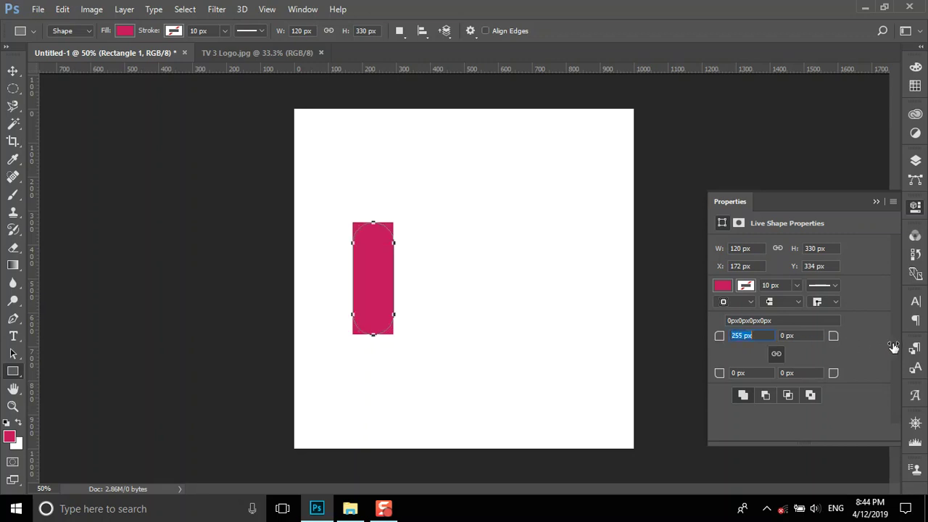
pyautogui.press('v')
pyautogui.moveTo(375, 255); pyautogui.dragTo(388, 278)
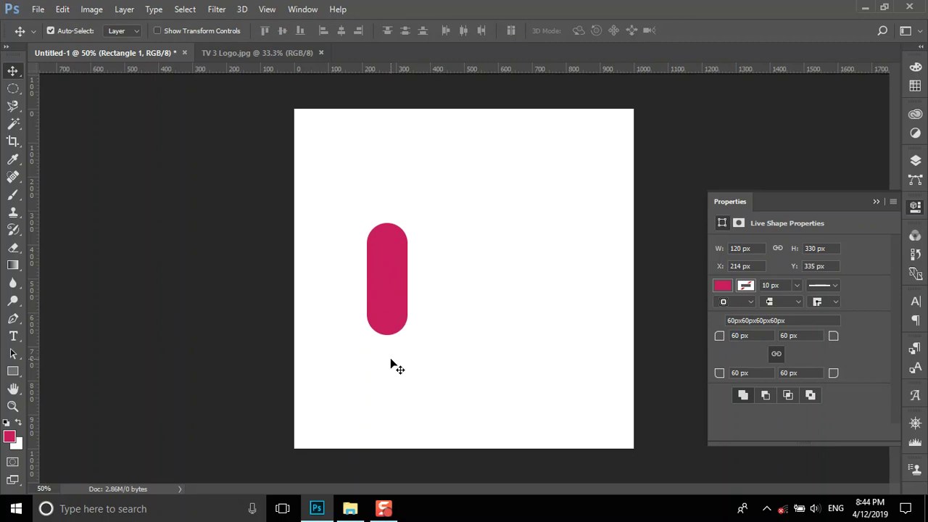
pyautogui.hotkey('ctrl', 't')
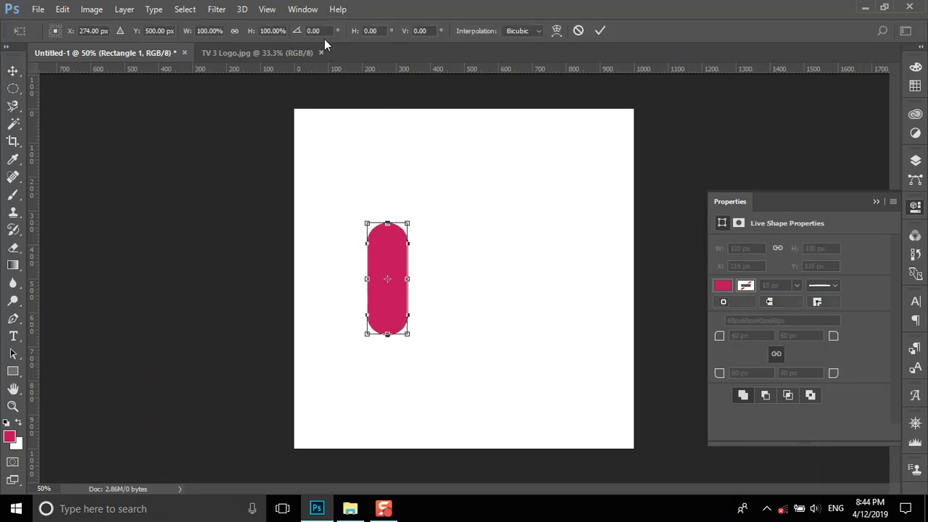
# - Rotate the pink pill 20° and nudge it slightly right
pyautogui.click(314, 30)
pyautogui.write('20')
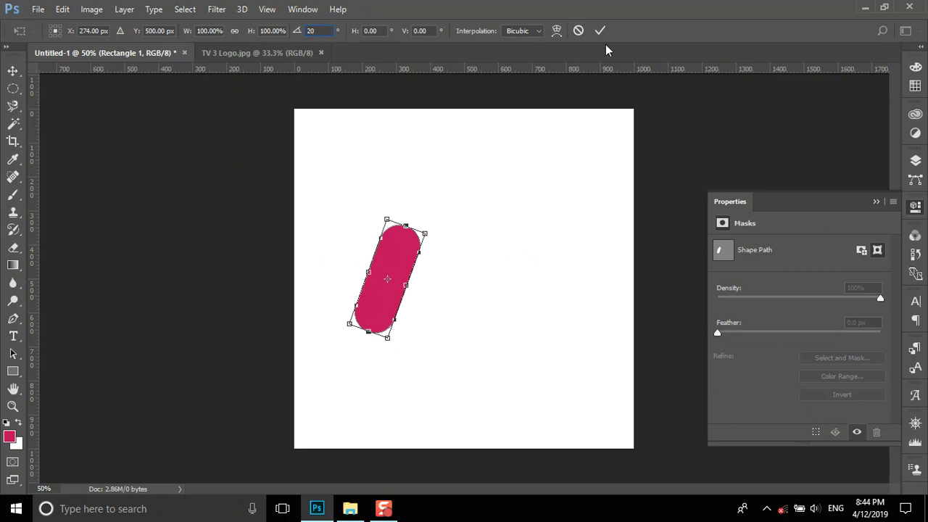
pyautogui.click(600, 30)
pyautogui.press('v')
pyautogui.moveTo(399, 264); pyautogui.dragTo(406, 264)
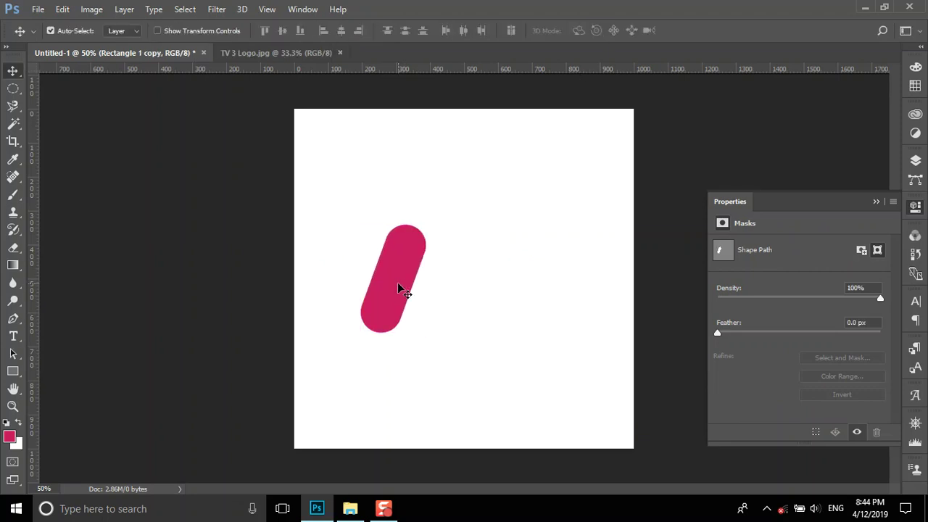
# - Duplicate the pill twice to its right and select all three rectangle layers
pyautogui.moveTo(400, 288); pyautogui.dragTo(453, 285)
pyautogui.hotkey('ctrl', 'j')
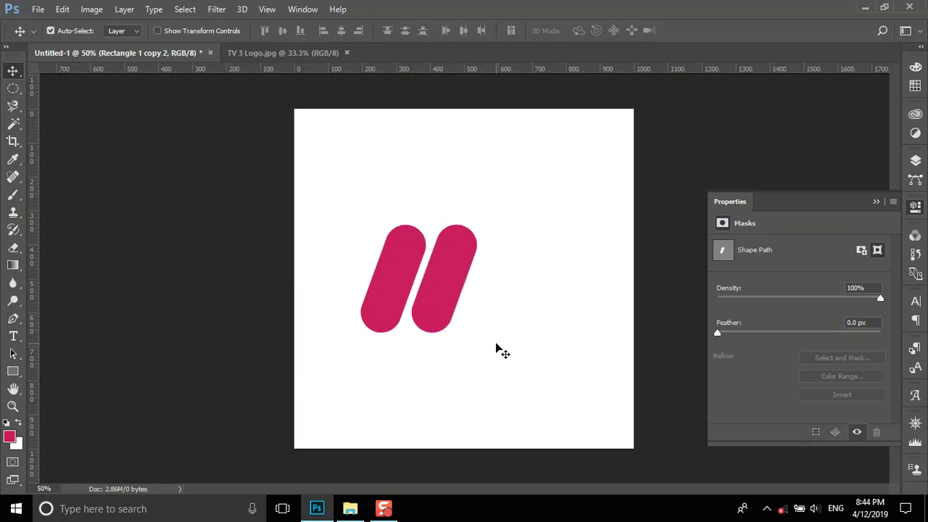
pyautogui.moveTo(443, 278); pyautogui.dragTo(496, 280)
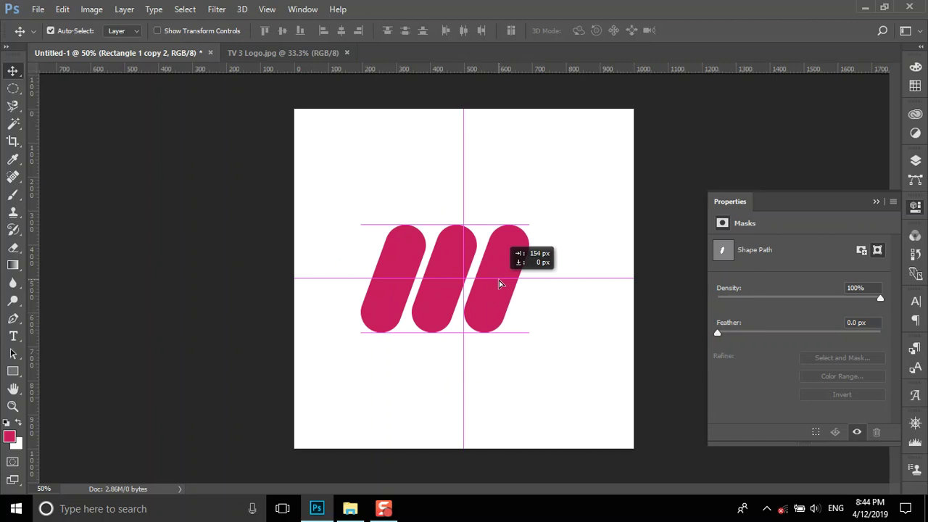
pyautogui.click(915, 160)
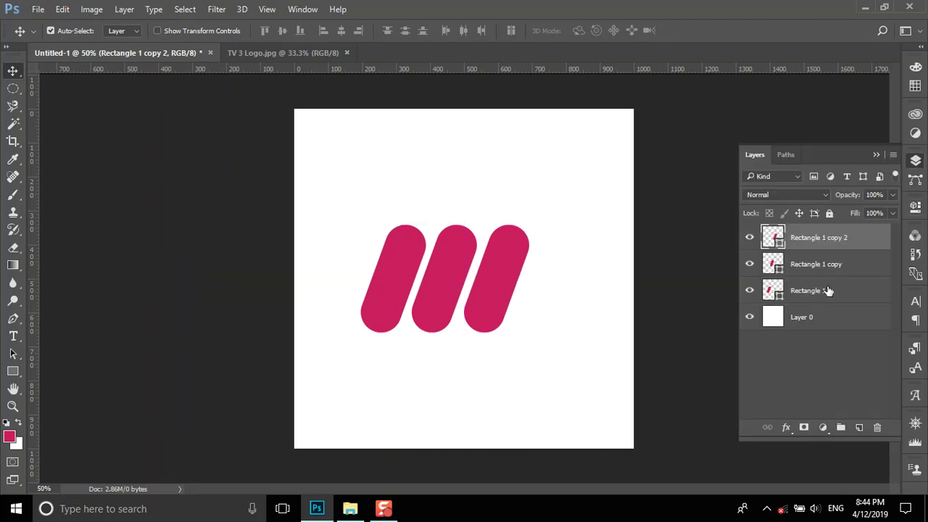
pyautogui.keyDown('shift'); pyautogui.click(780, 290); pyautogui.keyUp('shift')
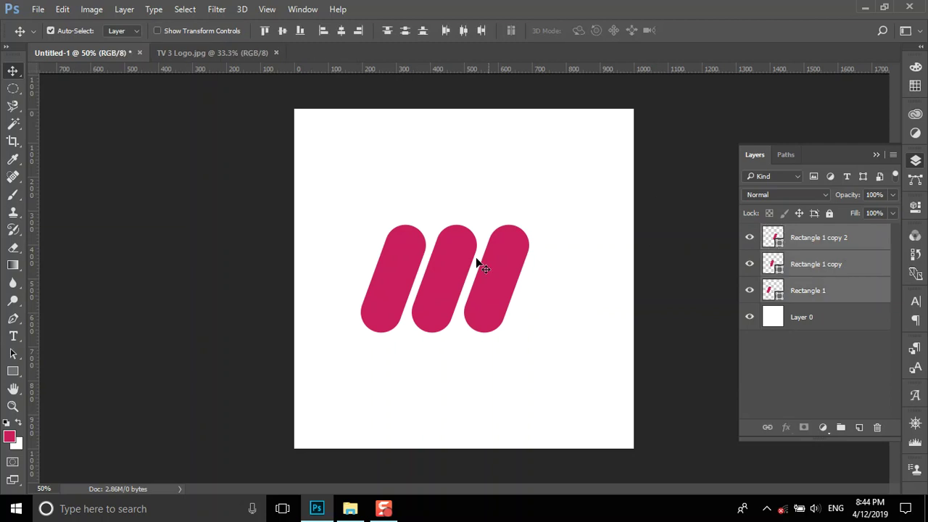
# - Space the three pills evenly, centre them and scale them proportionally to 166%
pyautogui.click(465, 30)
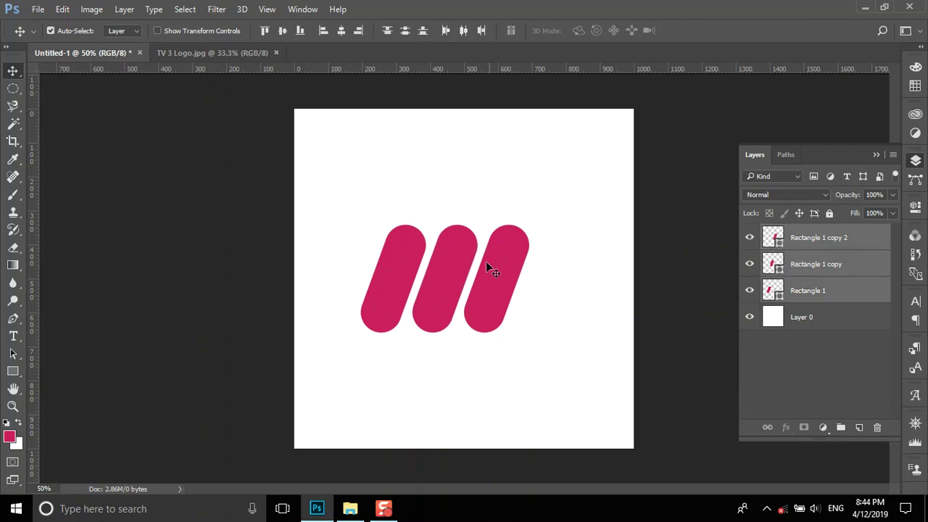
pyautogui.press('ctrl')
pyautogui.hotkey('ctrl', 't')
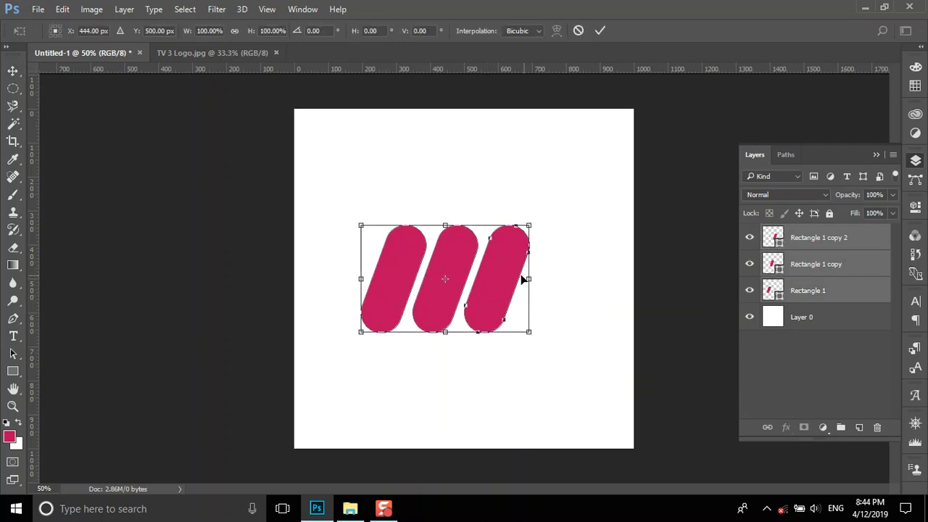
pyautogui.moveTo(495, 286); pyautogui.dragTo(515, 286)
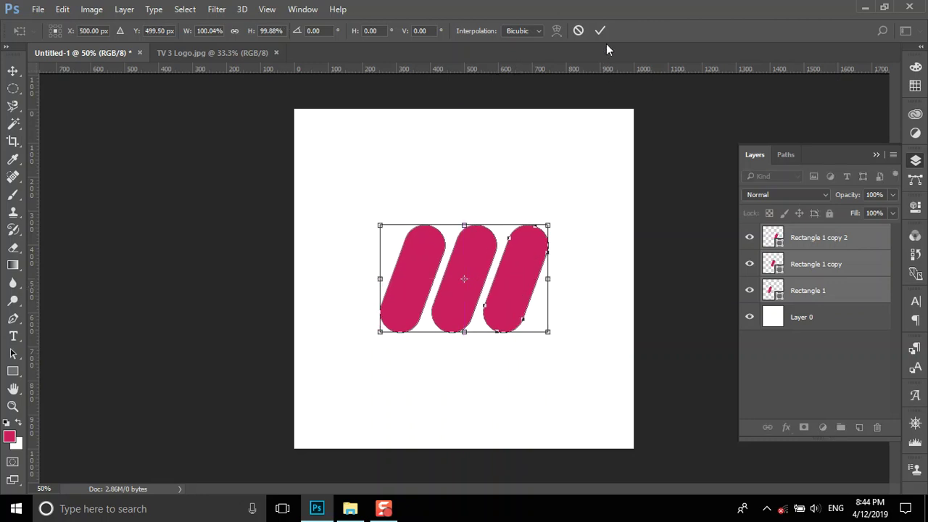
pyautogui.click(234, 30)
pyautogui.moveTo(185, 32); pyautogui.dragTo(227, 38)
pyautogui.press('Up')
pyautogui.press('Up')
pyautogui.press('Up')
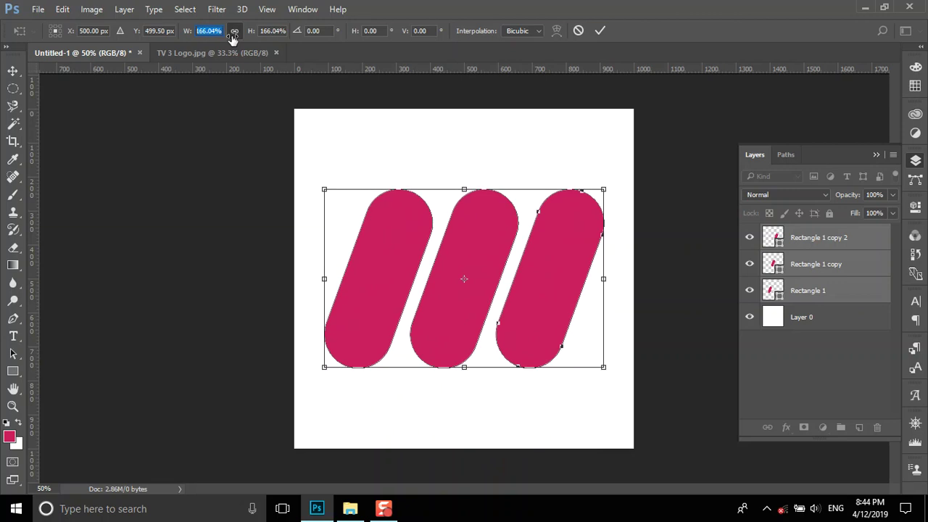
pyautogui.press('Return')
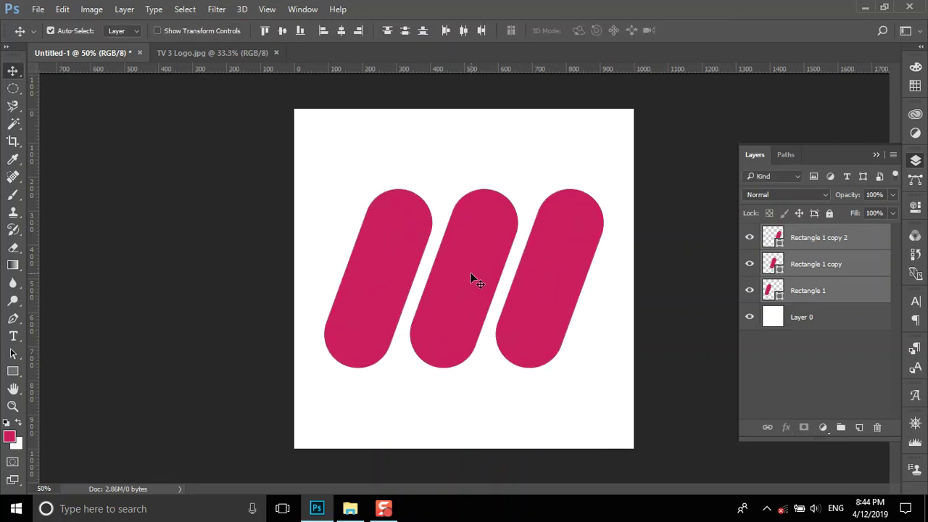
# - Close the TV 3 Logo reference, delete the pill layers and open TV 1 Logo.jpg
pyautogui.click(237, 55)
pyautogui.click(277, 52)
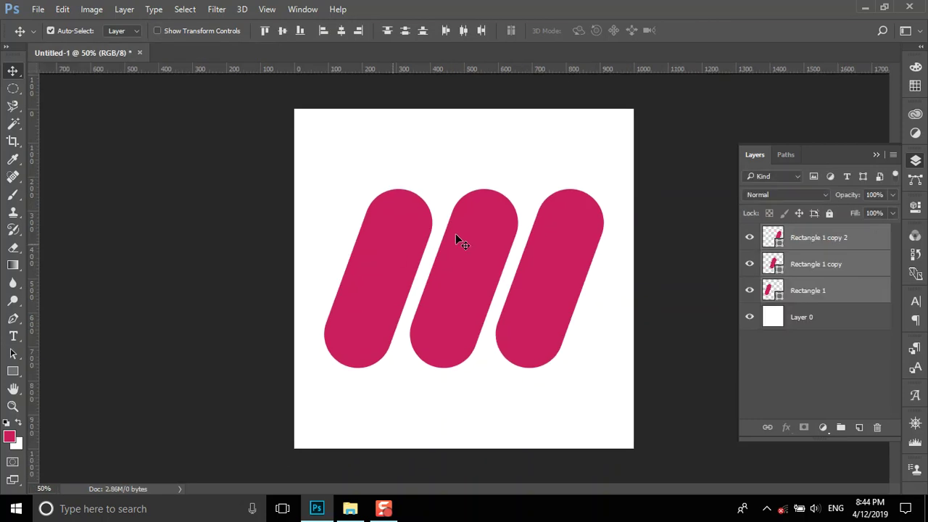
pyautogui.press('Delete')
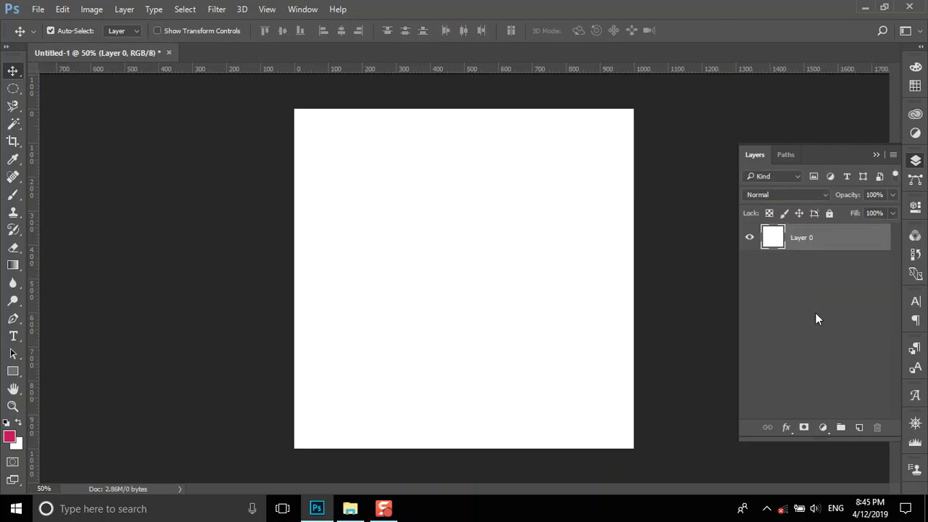
pyautogui.click(350, 508)
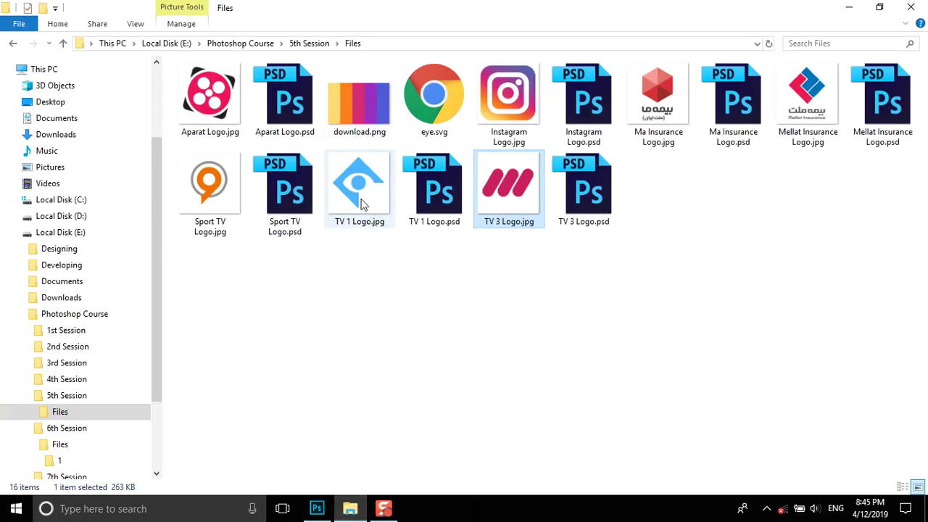
pyautogui.moveTo(367, 202); pyautogui.dragTo(387, 56)
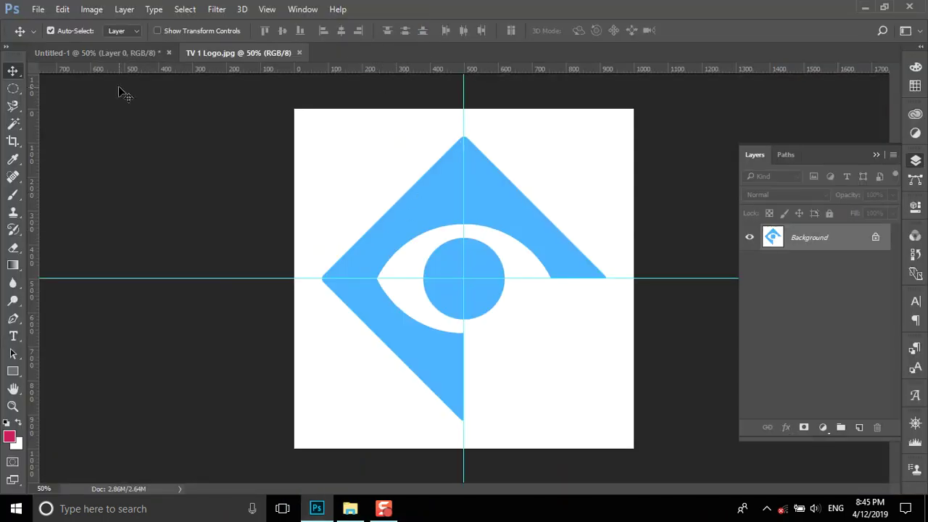
# - Sample the logo's blue as foreground and draw a rectangle on Untitled-1
pyautogui.click(10, 435)
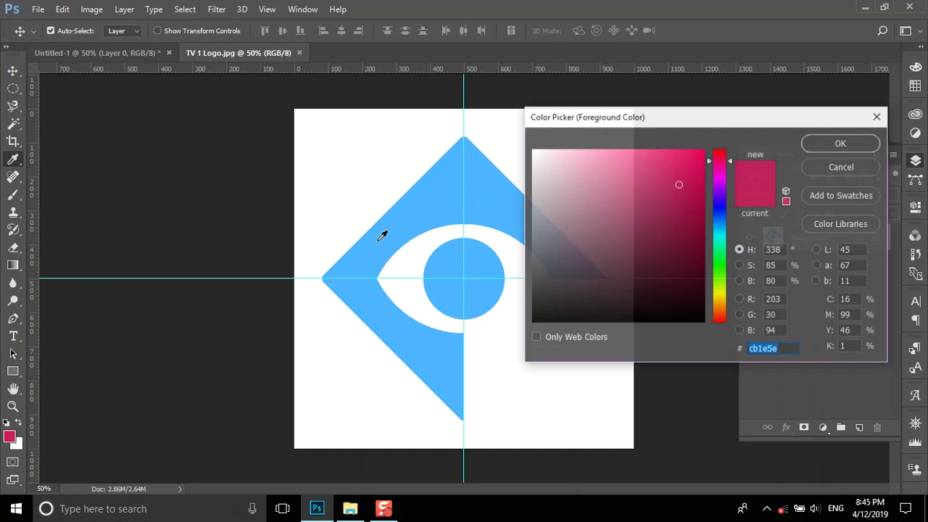
pyautogui.click(448, 200)
pyautogui.click(865, 144)
pyautogui.press('v')
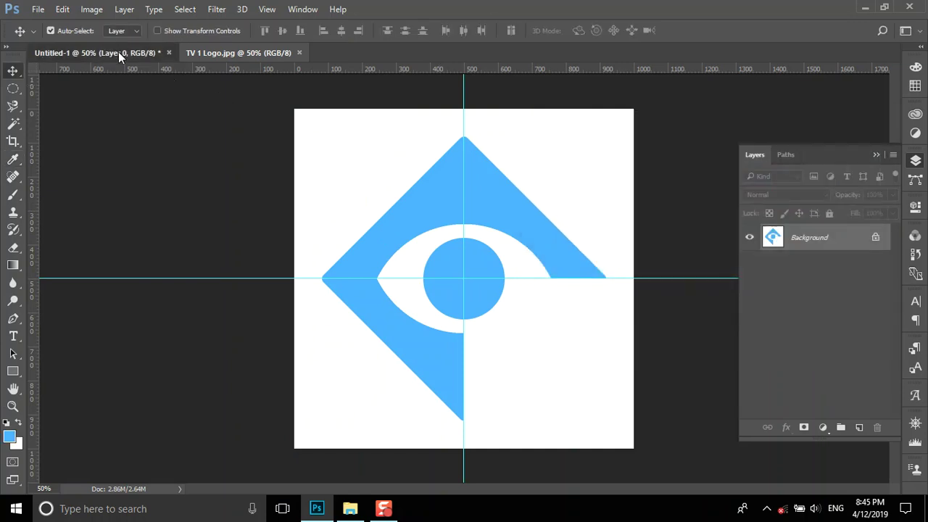
pyautogui.click(114, 52)
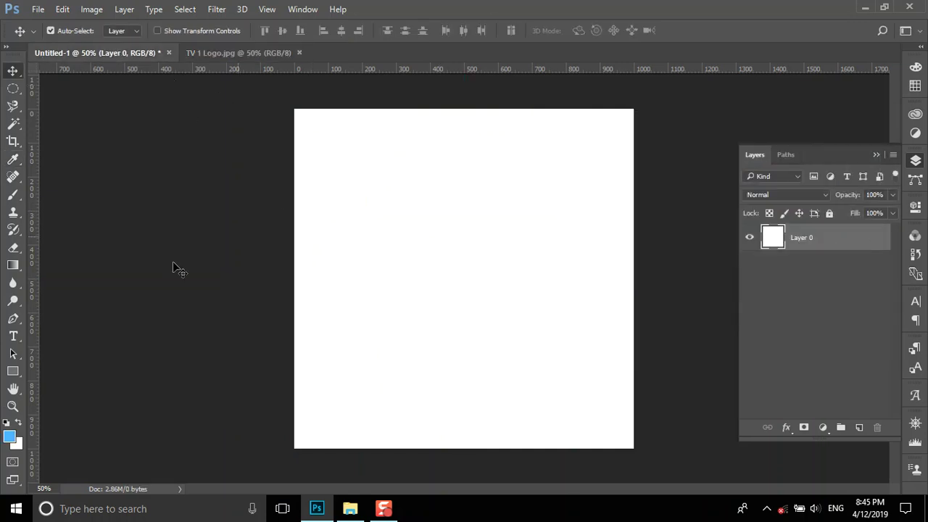
pyautogui.click(13, 372)
pyautogui.moveTo(375, 191)
pyautogui.mouseDown()
pyautogui.moveTo(442, 276)
pyautogui.moveTo(556, 353)
pyautogui.mouseUp()
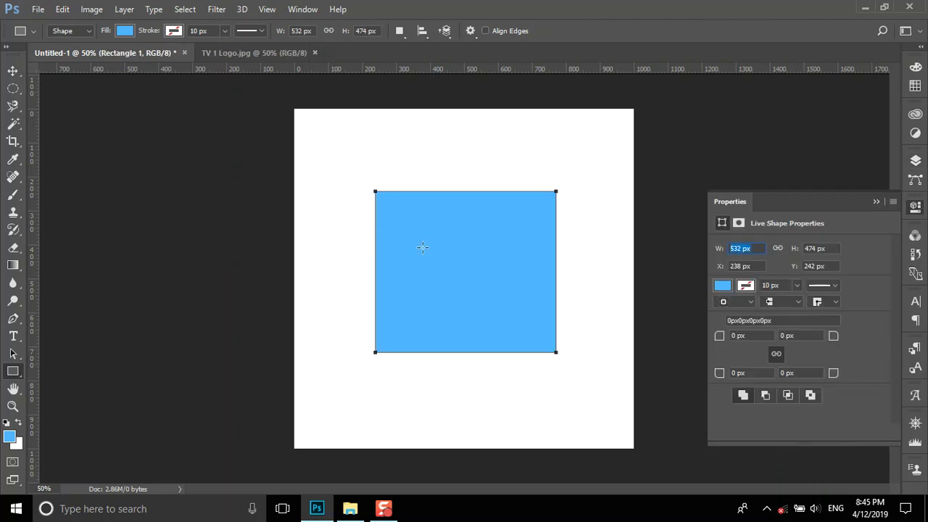
# - Make the rectangle 600 × 600 px, centre it and give it 30 px rounded corners
pyautogui.press('Tab')
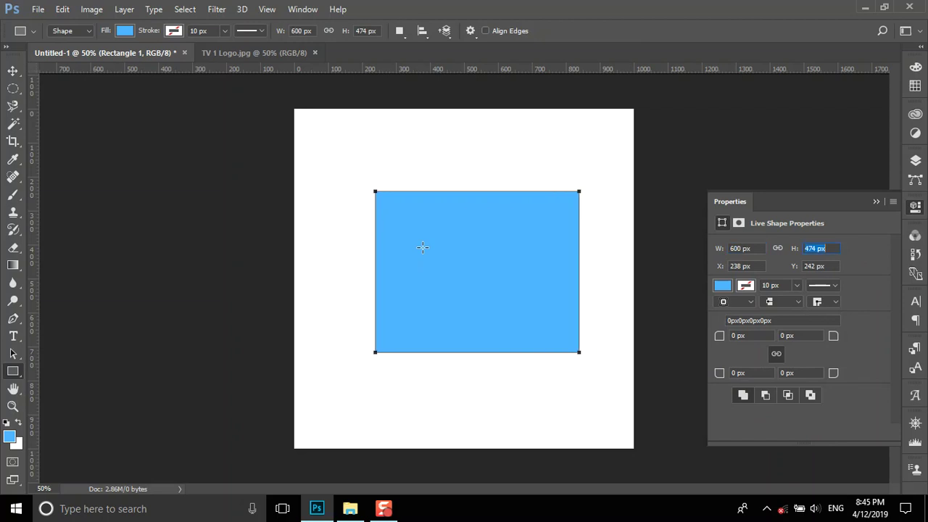
pyautogui.write('600')
pyautogui.press('Return')
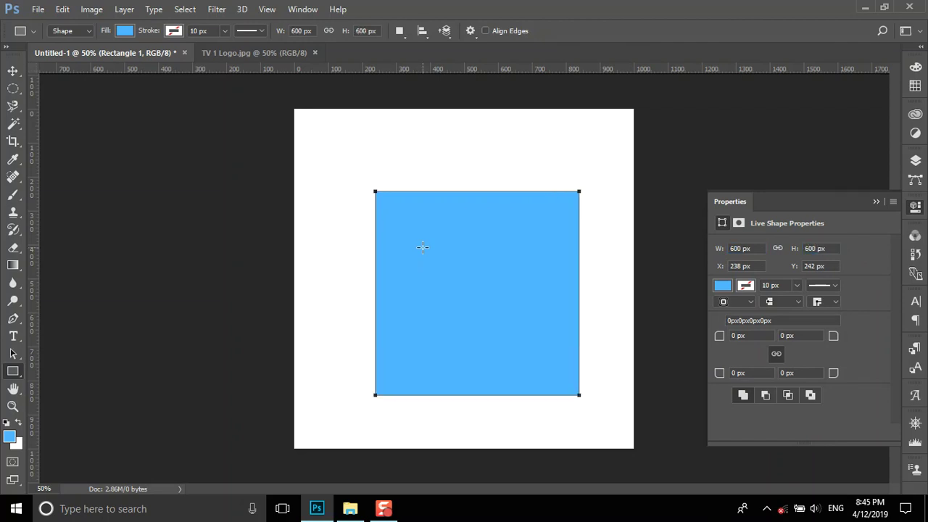
pyautogui.press('v')
pyautogui.moveTo(452, 259); pyautogui.dragTo(438, 246)
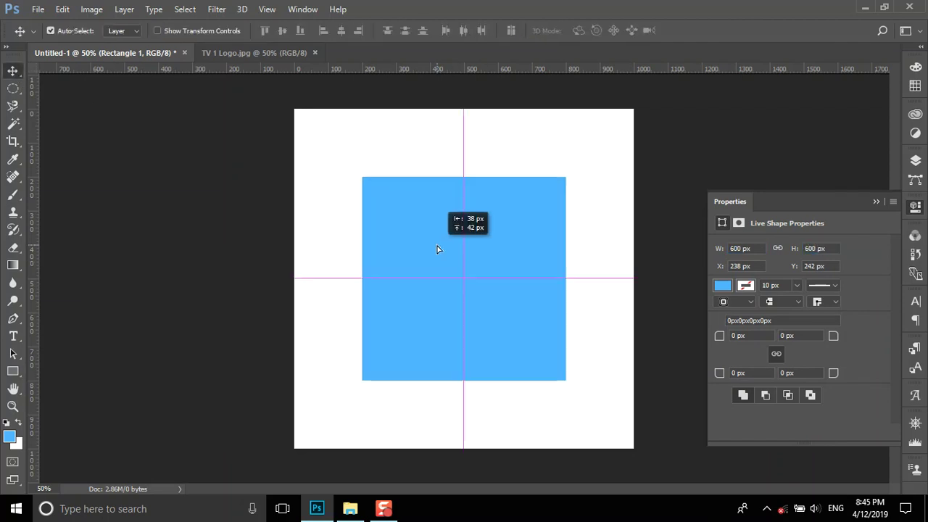
pyautogui.write('30')
pyautogui.press('Return')
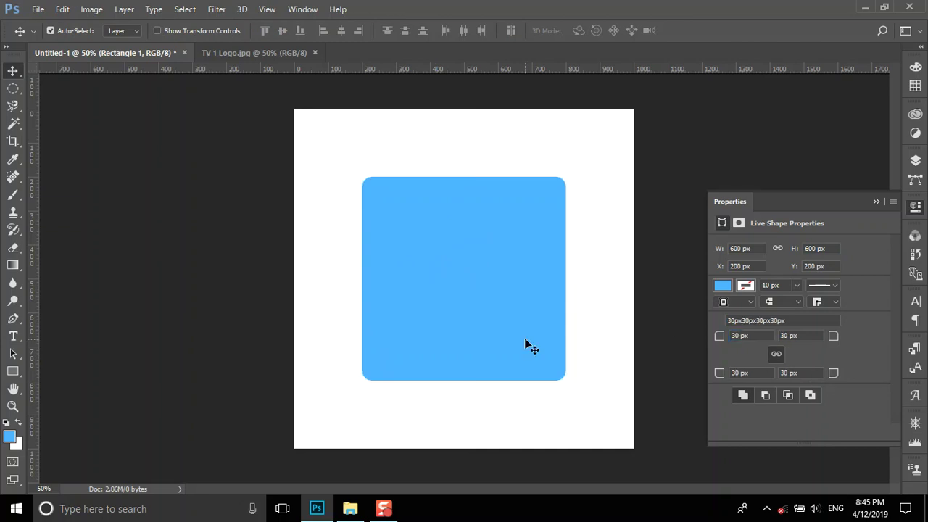
# - Rotate the blue square 45° into a diamond
pyautogui.hotkey('ctrl', 't')
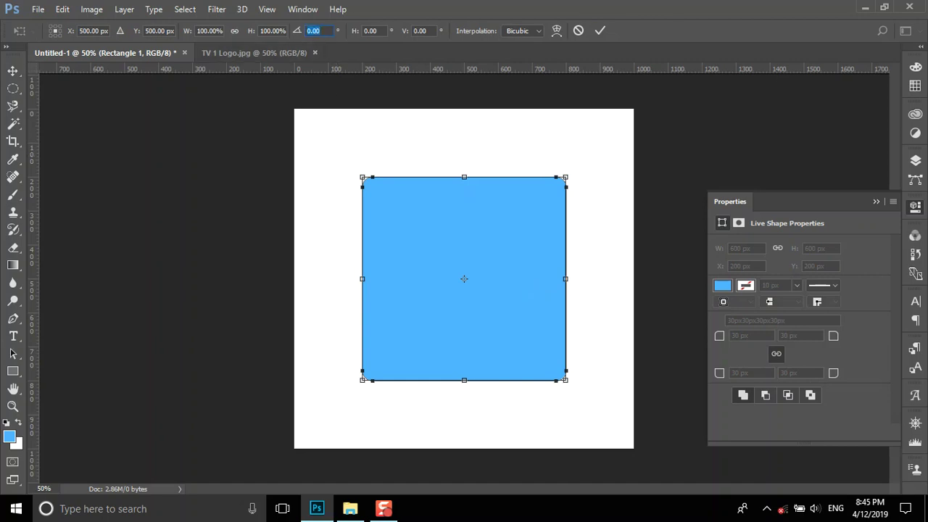
pyautogui.write('45')
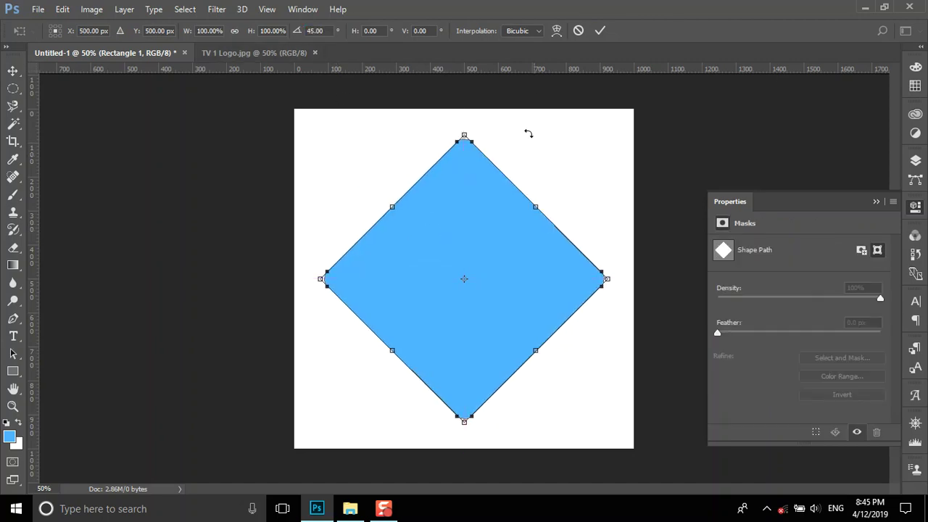
pyautogui.click(601, 30)
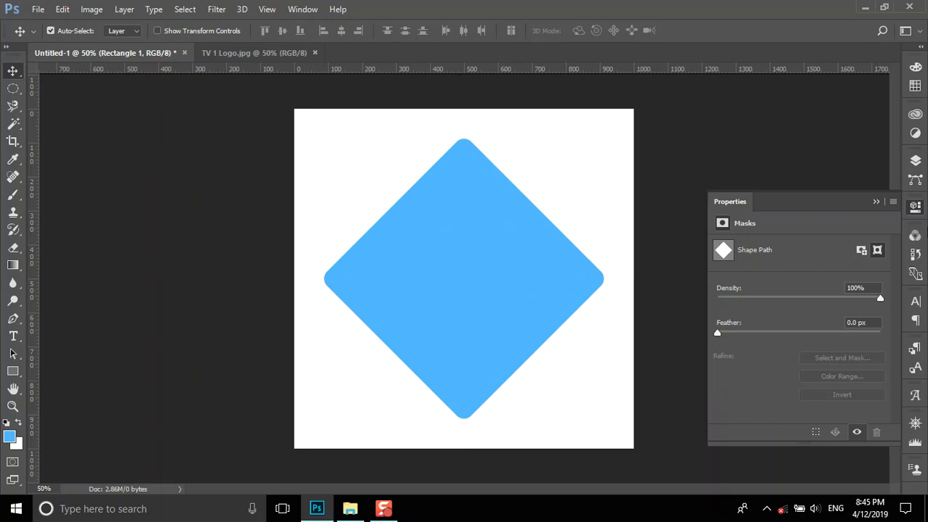
pyautogui.click(351, 508)
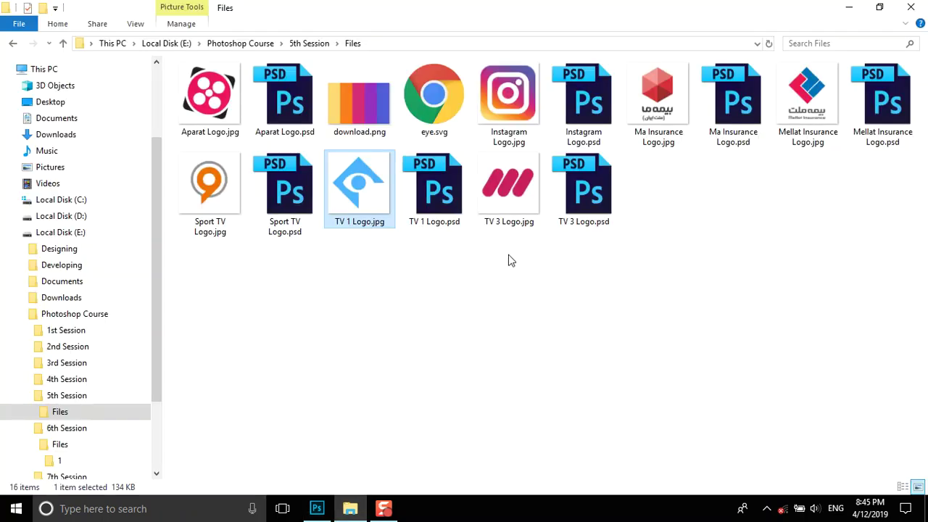
pyautogui.click(317, 508)
# - Draw a closed Pen path between the eye's left and right corners in TV 1 Logo
pyautogui.click(247, 53)
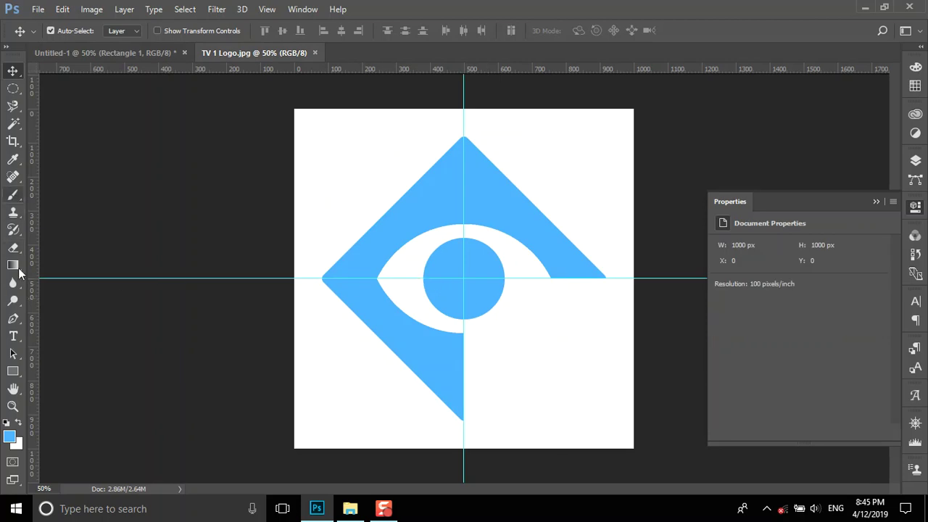
pyautogui.click(13, 319)
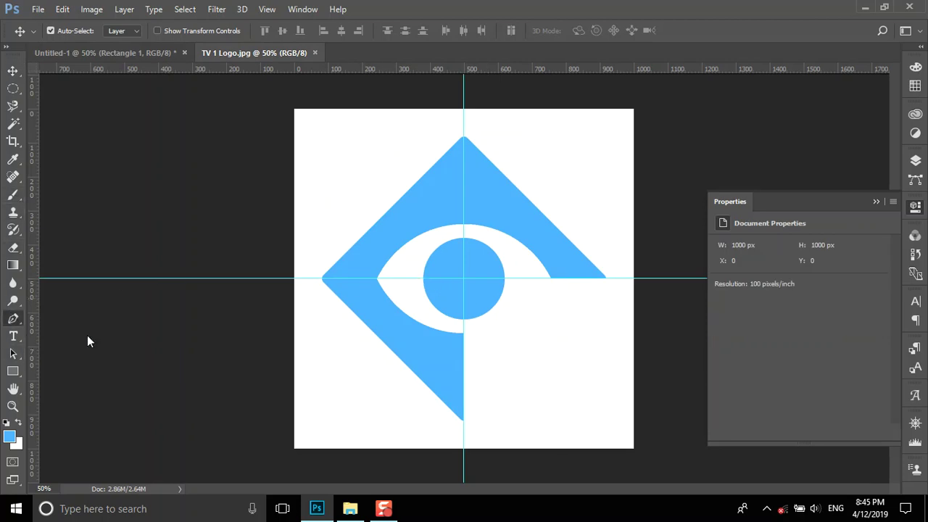
pyautogui.click(377, 279)
pyautogui.moveTo(551, 279)
pyautogui.mouseDown()
pyautogui.moveTo(645, 400)
pyautogui.moveTo(637, 413)
pyautogui.mouseUp()
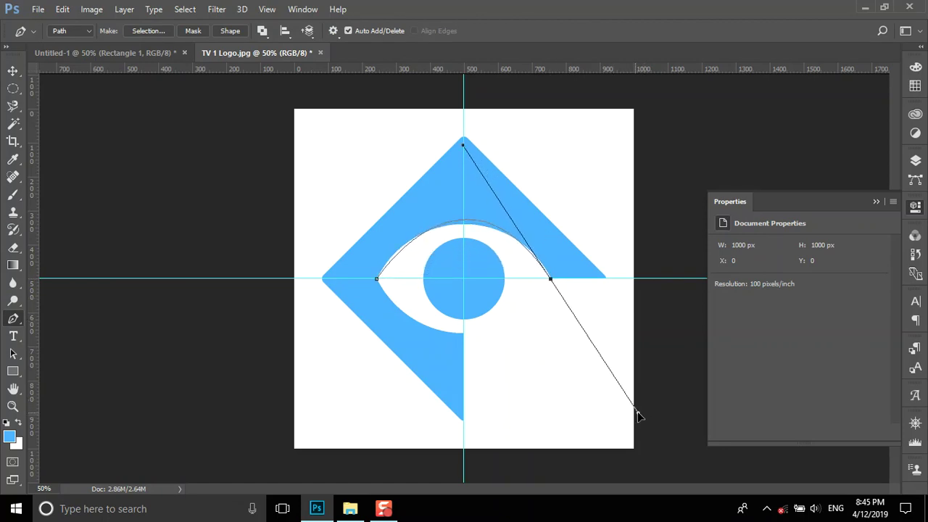
pyautogui.moveTo(376, 280); pyautogui.dragTo(376, 237)
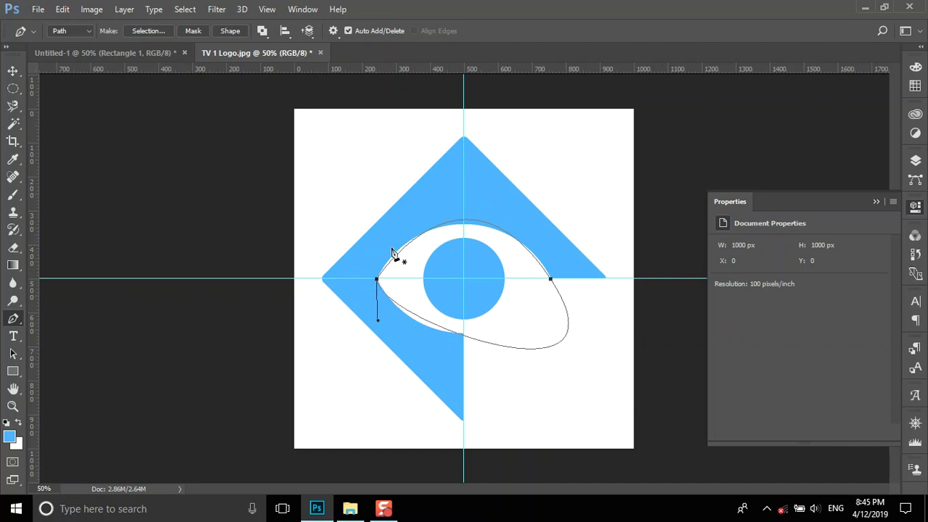
# - Adjust the path's curves to fit the eye's upper and lower edges
pyautogui.moveTo(551, 278); pyautogui.dragTo(559, 285)
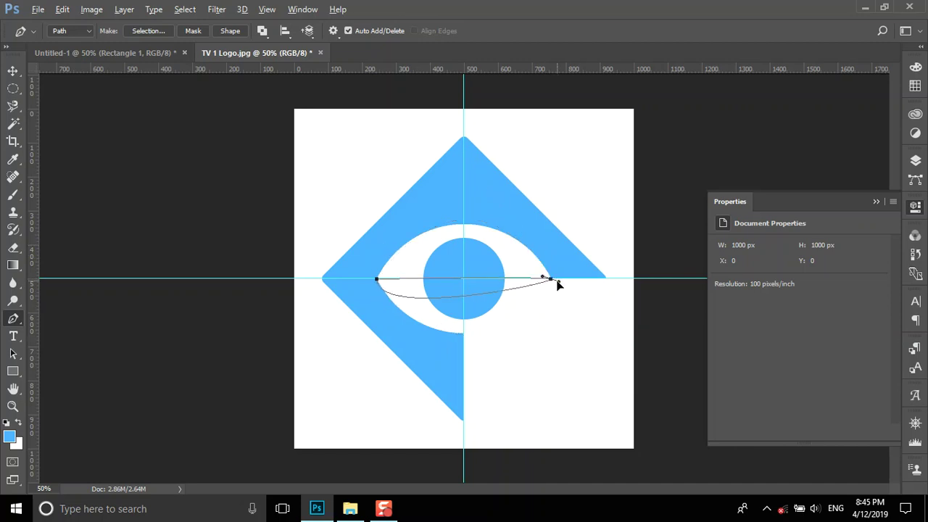
pyautogui.hotkey('ctrl', 'z')
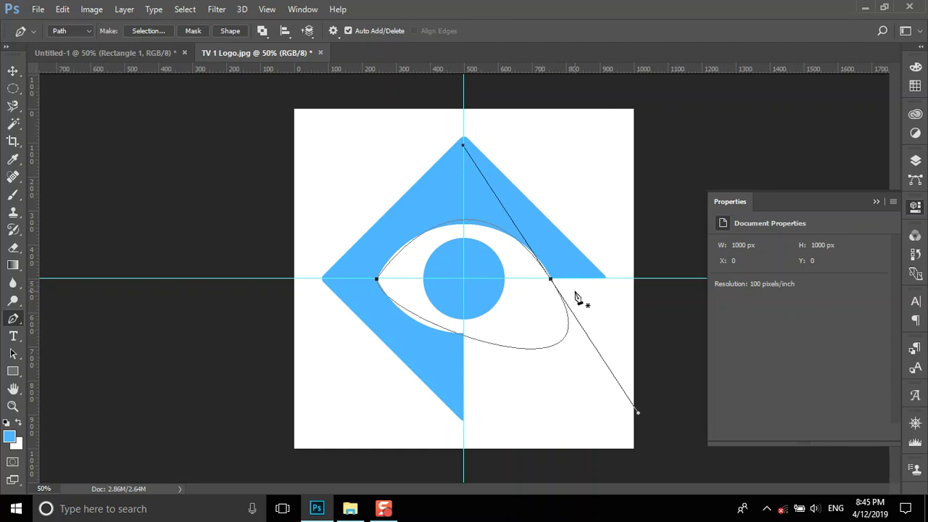
pyautogui.moveTo(639, 415); pyautogui.dragTo(494, 373)
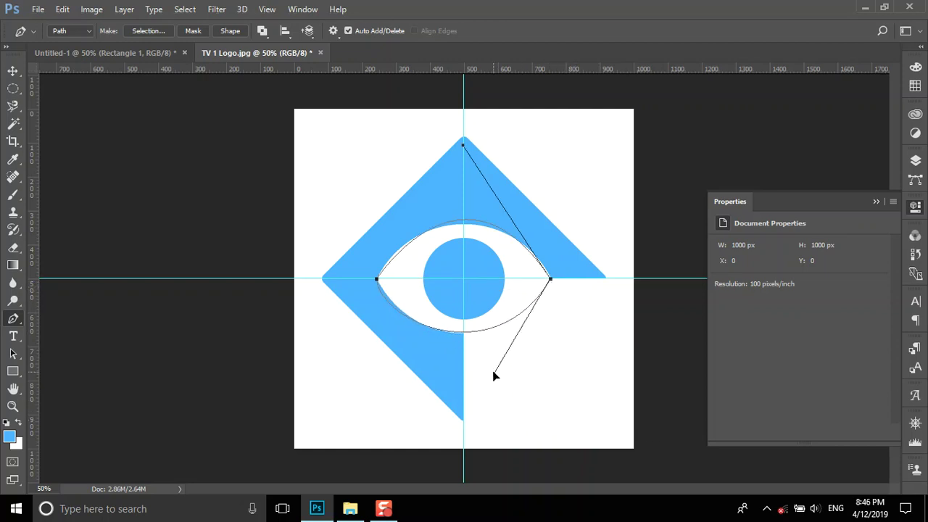
pyautogui.moveTo(463, 145)
pyautogui.mouseDown()
pyautogui.moveTo(465, 158)
pyautogui.moveTo(456, 155)
pyautogui.mouseUp()
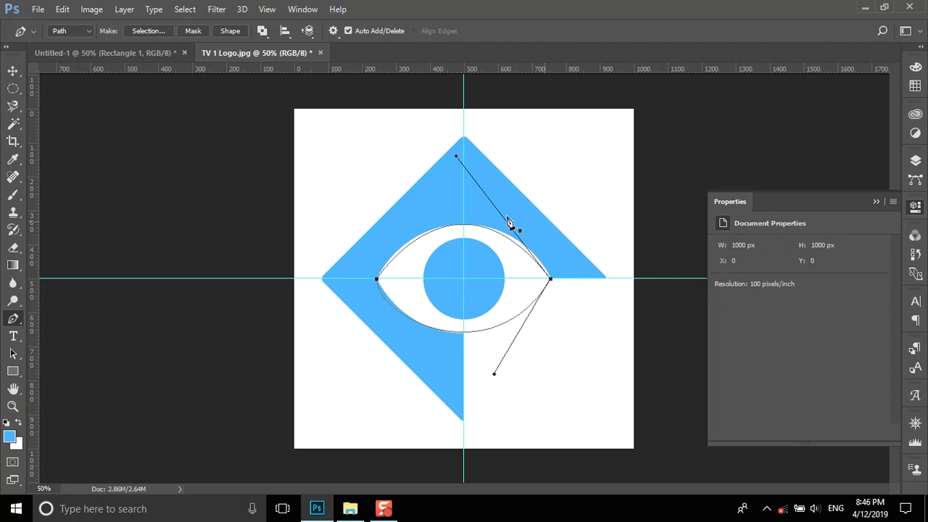
pyautogui.click(158, 57)
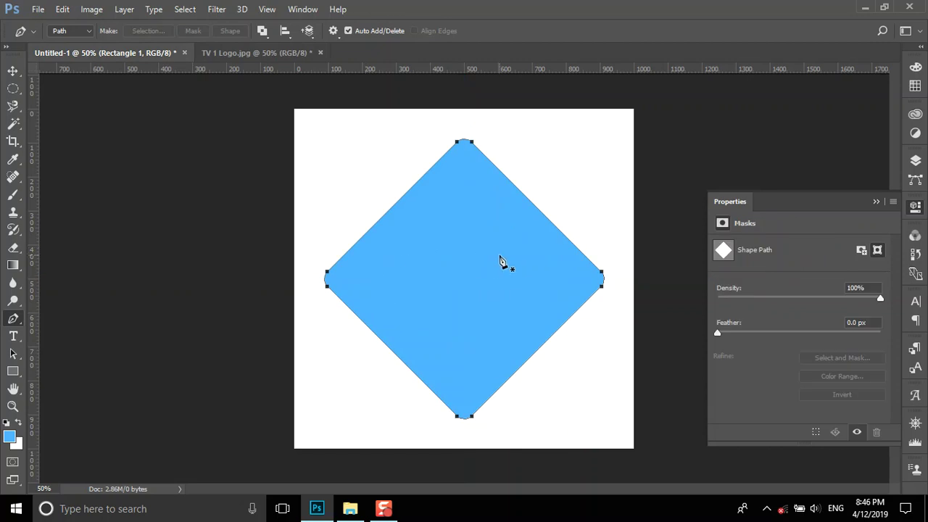
# - Add a horizontal guide at Y 500 px and a vertical guide through the diamond's centre
pyautogui.click(12, 71)
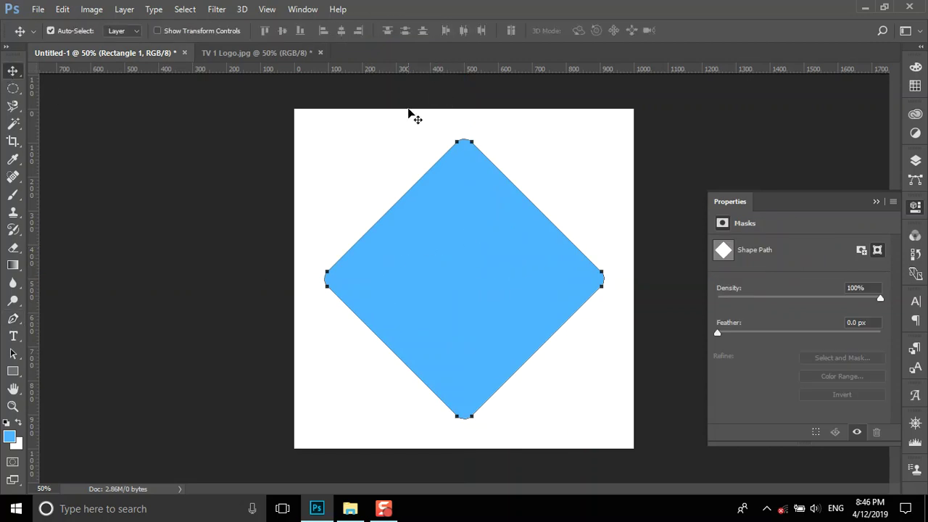
pyautogui.moveTo(401, 70); pyautogui.dragTo(410, 277)
pyautogui.moveTo(33, 253); pyautogui.dragTo(468, 251)
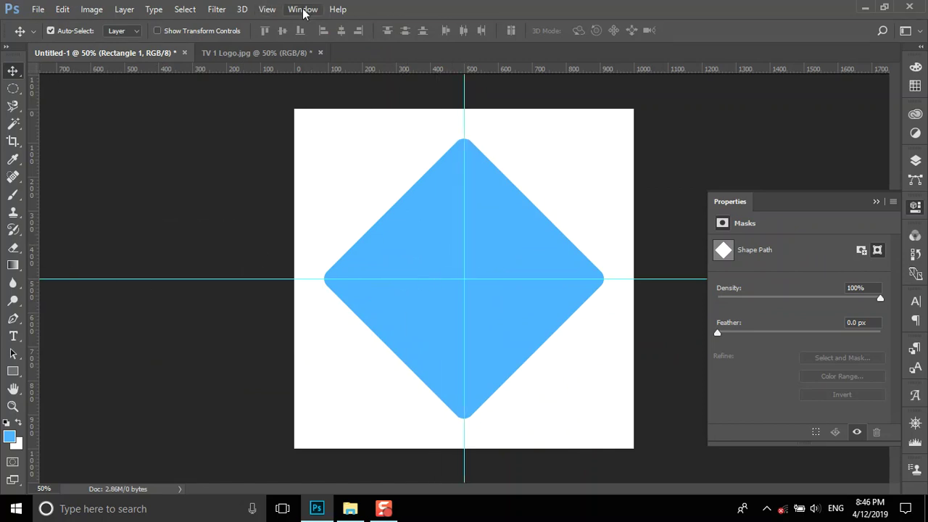
pyautogui.click(266, 10)
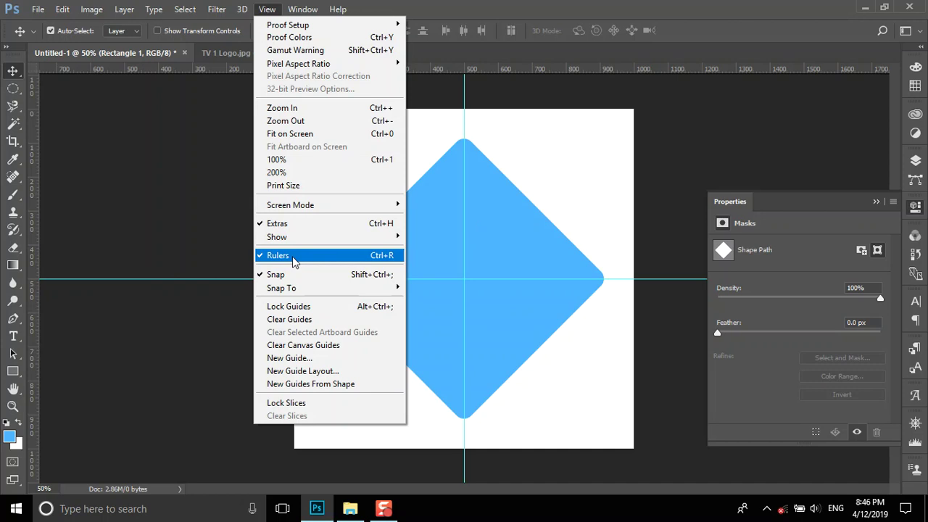
pyautogui.click(552, 53)
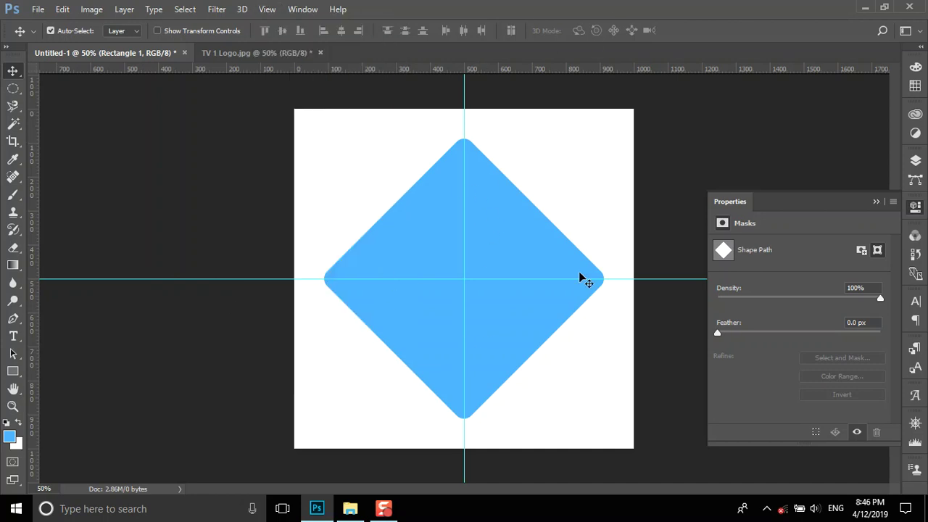
# - Rasterize the rectangle layer and delete its lower-right quarter using a rectangular selection
pyautogui.click(915, 163)
pyautogui.rightClick(825, 251)
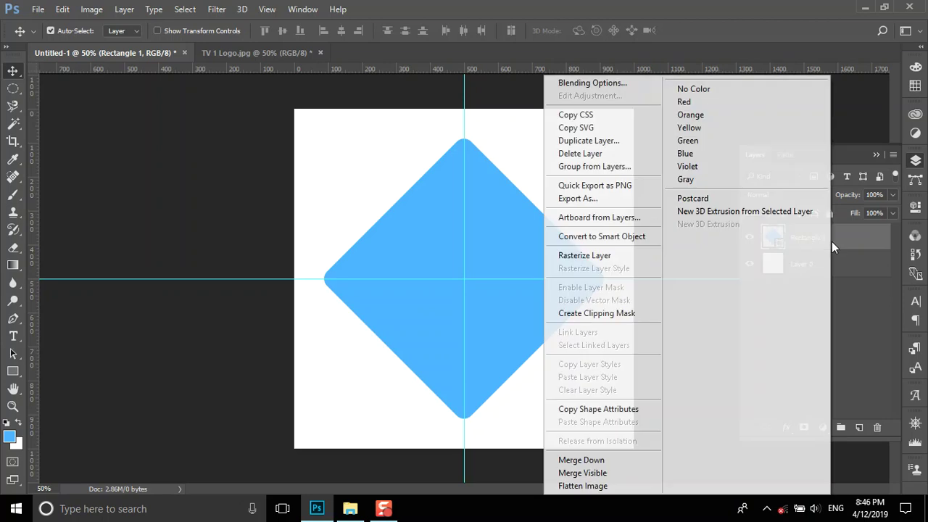
pyautogui.click(593, 256)
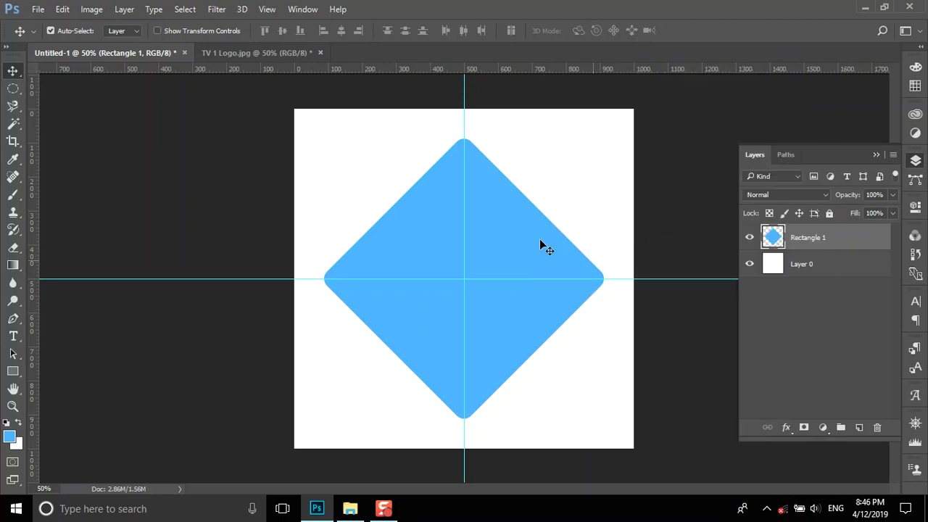
pyautogui.click(13, 88)
pyautogui.click(87, 88)
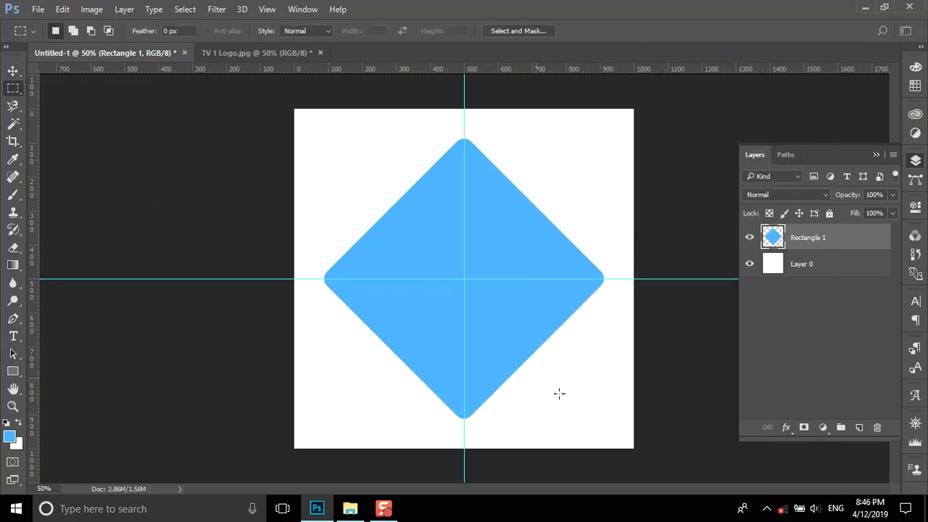
pyautogui.moveTo(634, 448); pyautogui.dragTo(464, 279)
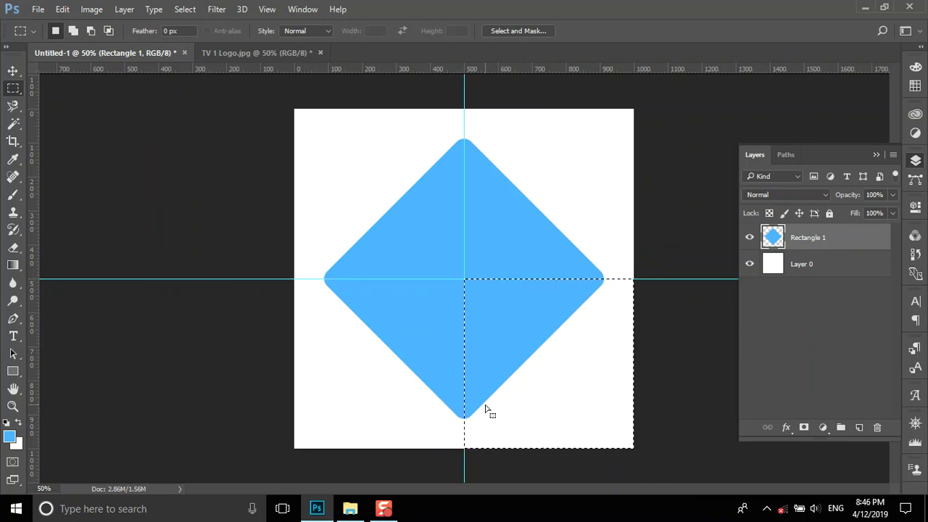
pyautogui.press('Delete')
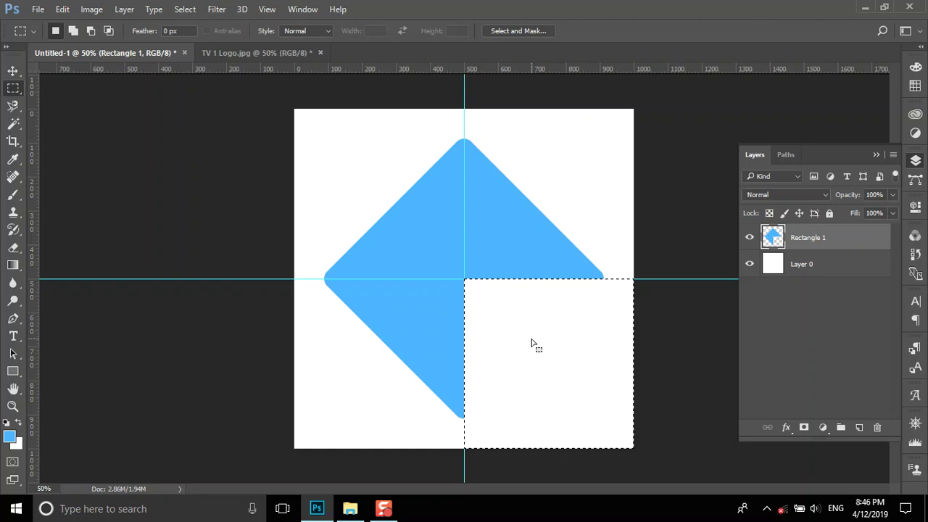
pyautogui.hotkey('ctrl', 'd')
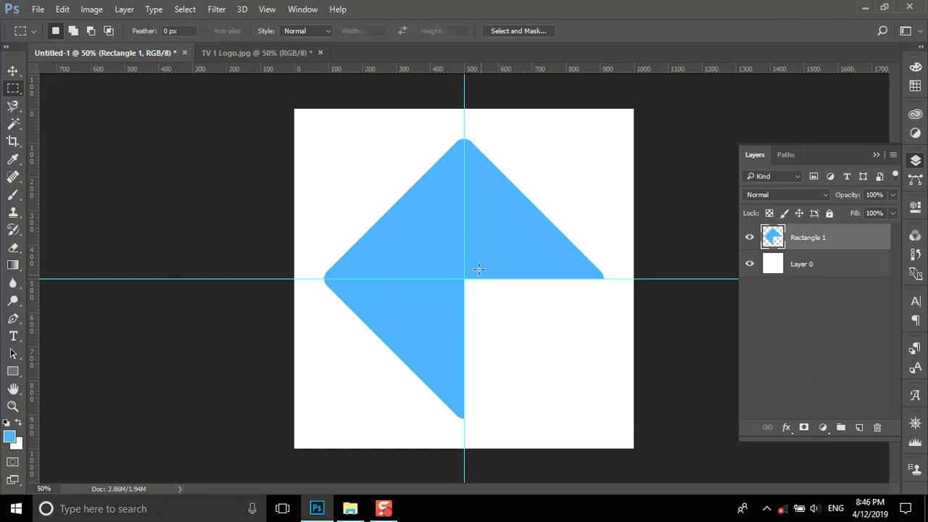
# - Close the TV 1 Logo reference without saving
pyautogui.click(256, 52)
pyautogui.click(320, 52)
pyautogui.click(469, 203)
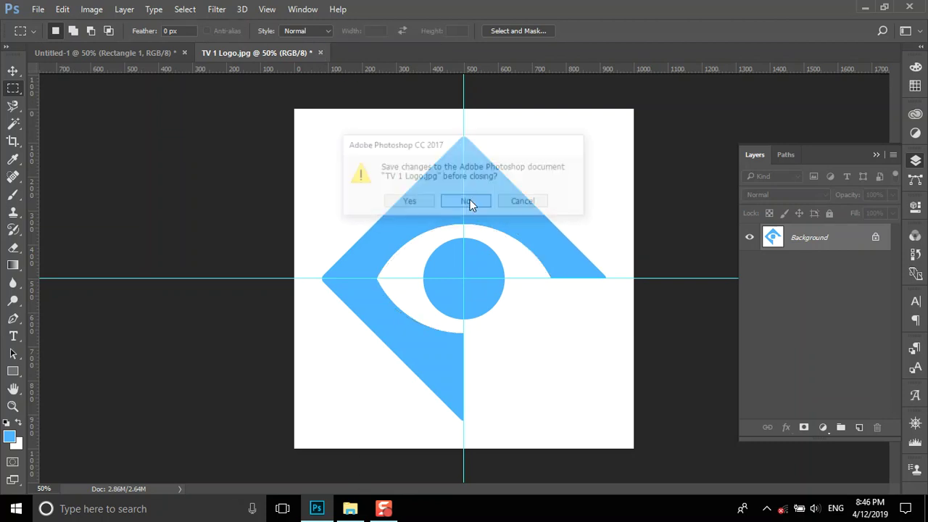
# - Drag eye.svg from the 5th Session Files folder toward Photoshop
pyautogui.click(350, 509)
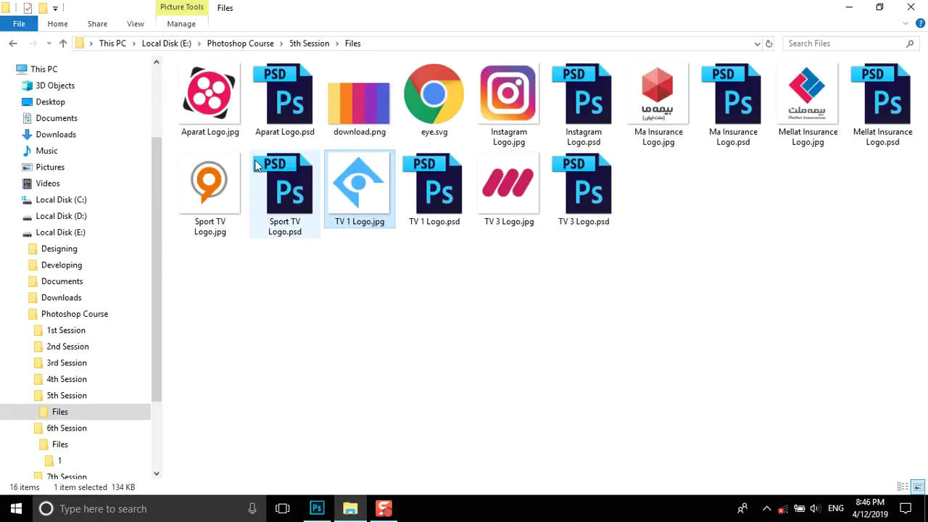
pyautogui.click(427, 99)
pyautogui.moveTo(427, 99); pyautogui.dragTo(319, 509)
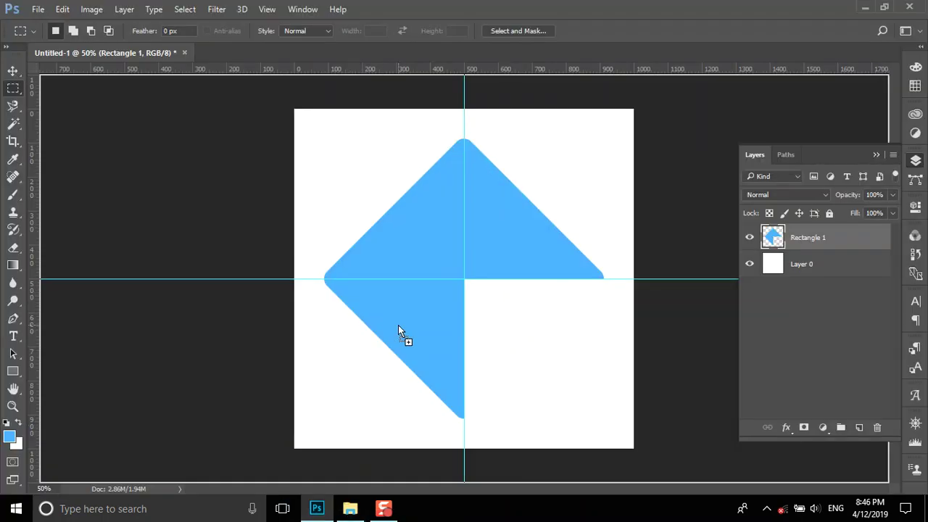
# - Place eye.svg over the blue diamond as an 'eye' layer scaled to 80%
pyautogui.moveTo(319, 510); pyautogui.dragTo(438, 293)
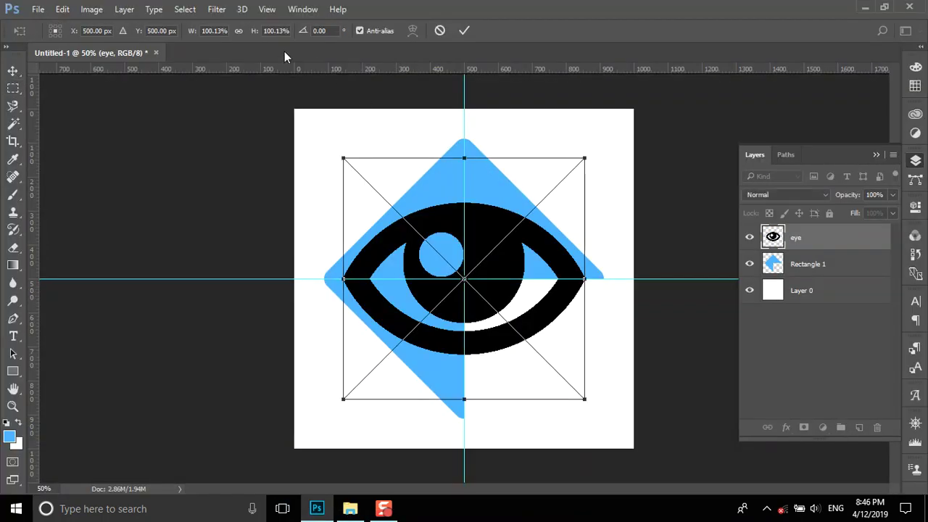
pyautogui.moveTo(189, 36); pyautogui.dragTo(182, 34)
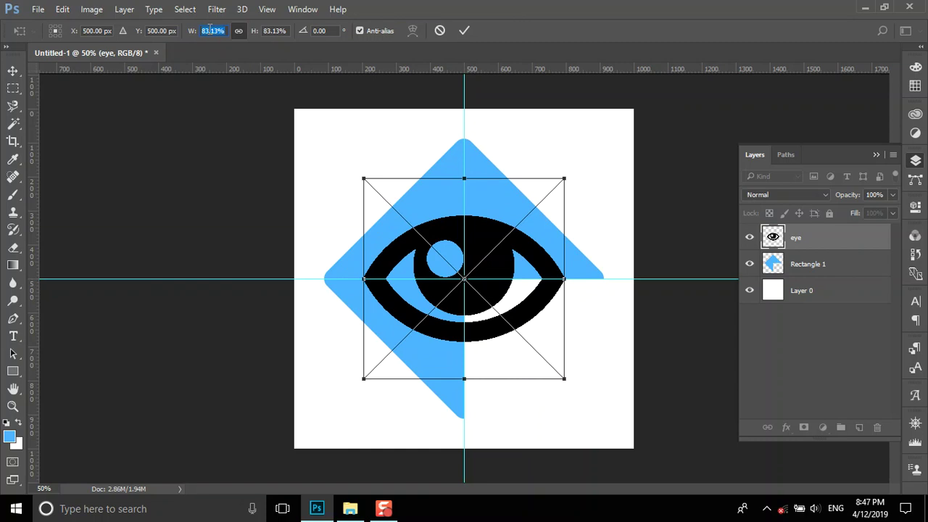
pyautogui.write('75')
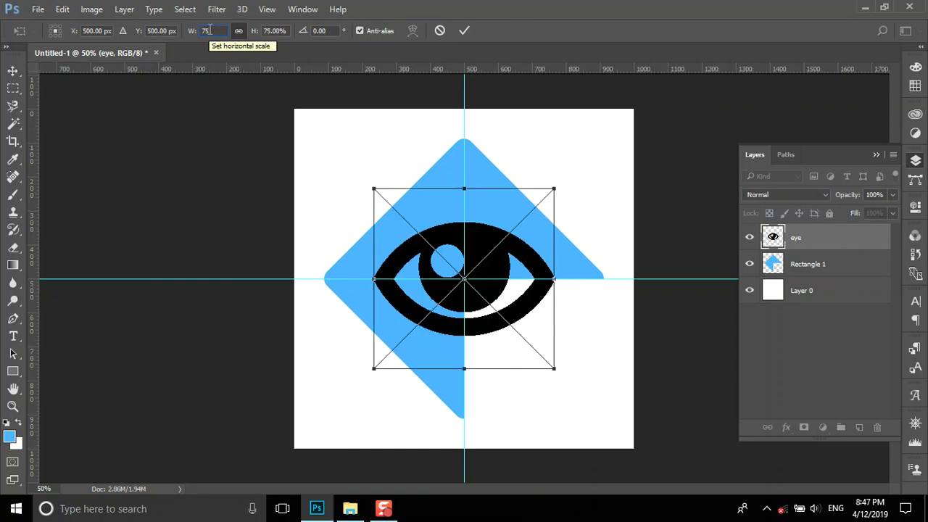
pyautogui.write('8')
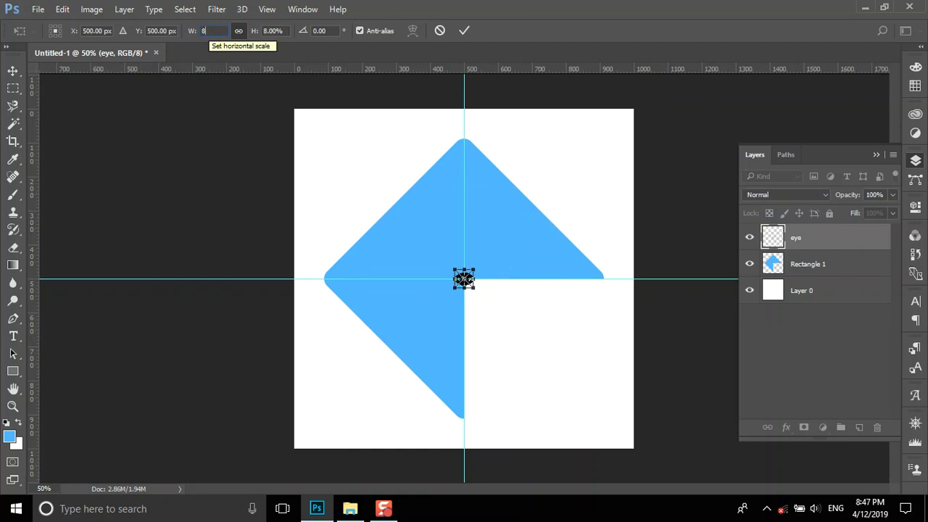
pyautogui.write('0')
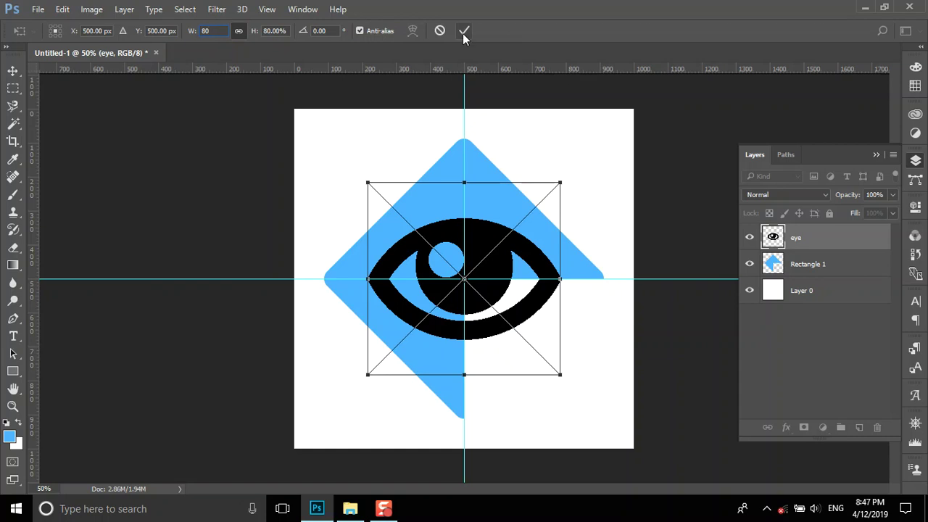
pyautogui.click(464, 33)
pyautogui.rightClick(835, 238)
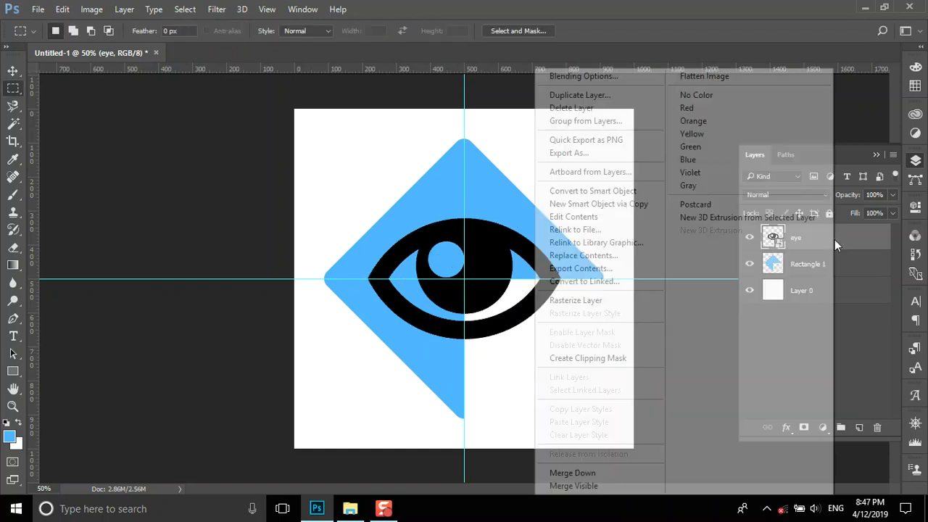
# - Rasterize the eye layer and Magic Wand-select the black eye and its iris
pyautogui.click(569, 299)
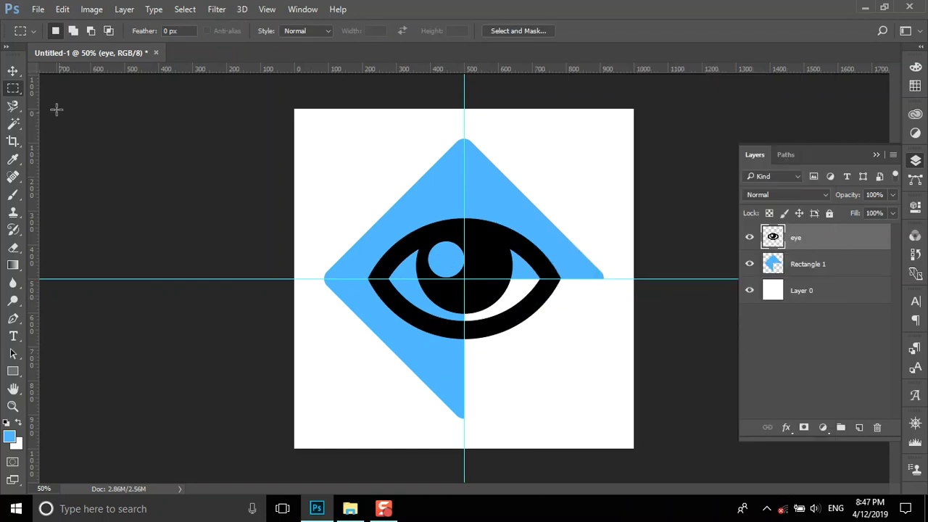
pyautogui.click(13, 123)
pyautogui.click(480, 280)
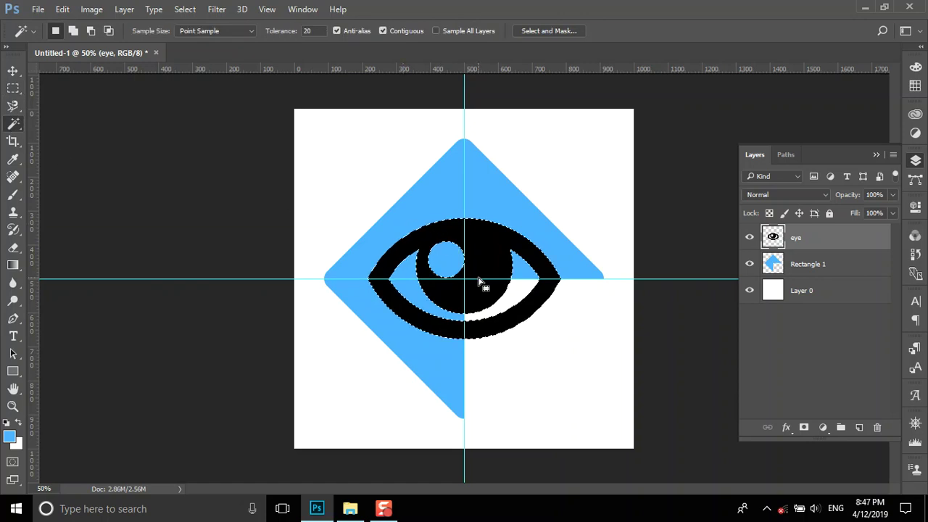
pyautogui.keyDown('shift'); pyautogui.click(442, 259); pyautogui.keyUp('shift')
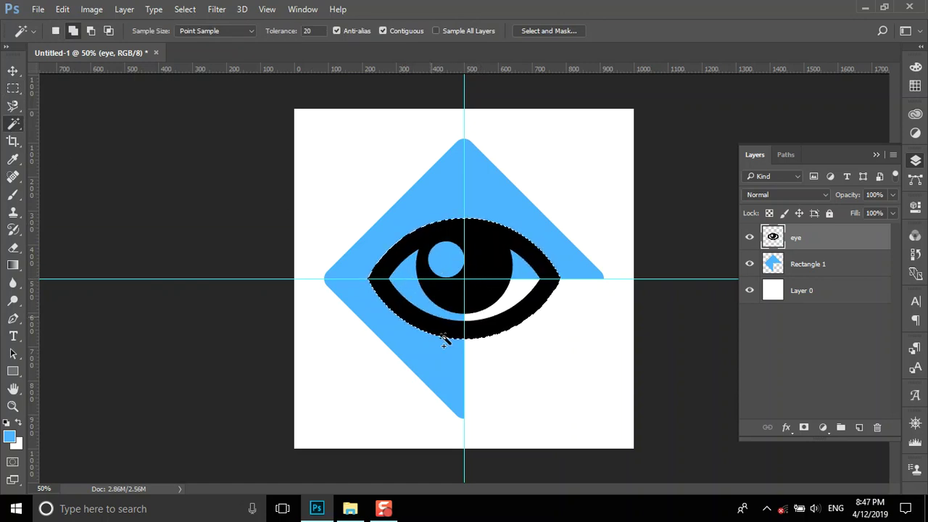
# - Cut the eye shape out of Rectangle 1 and delete the black eye artwork
pyautogui.click(834, 263)
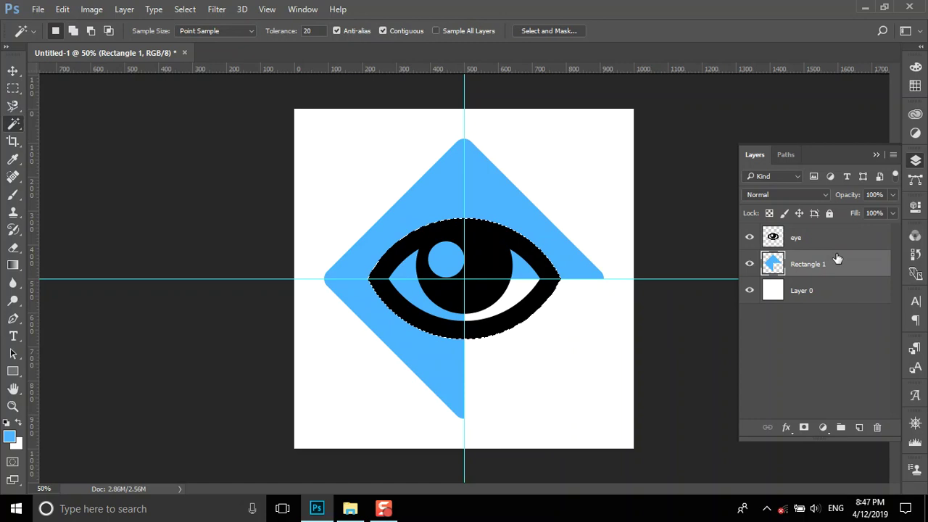
pyautogui.press('Delete')
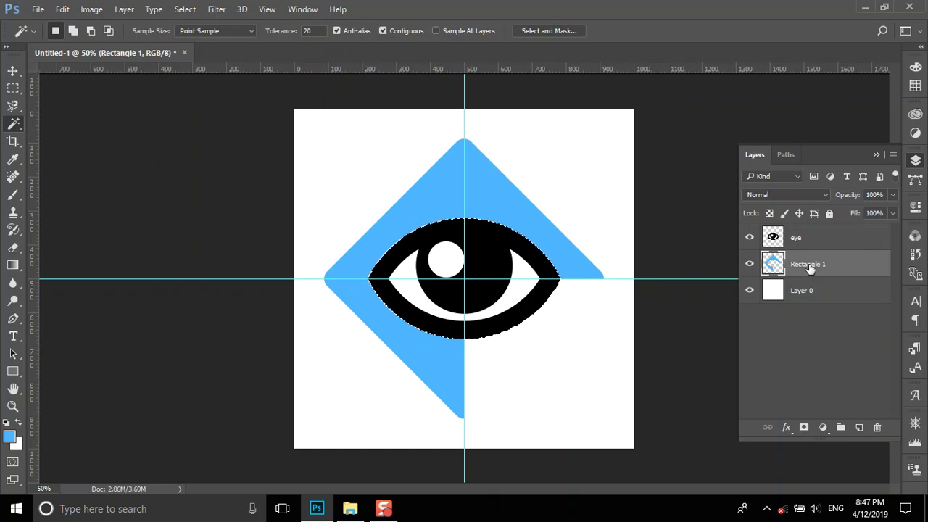
pyautogui.click(821, 240)
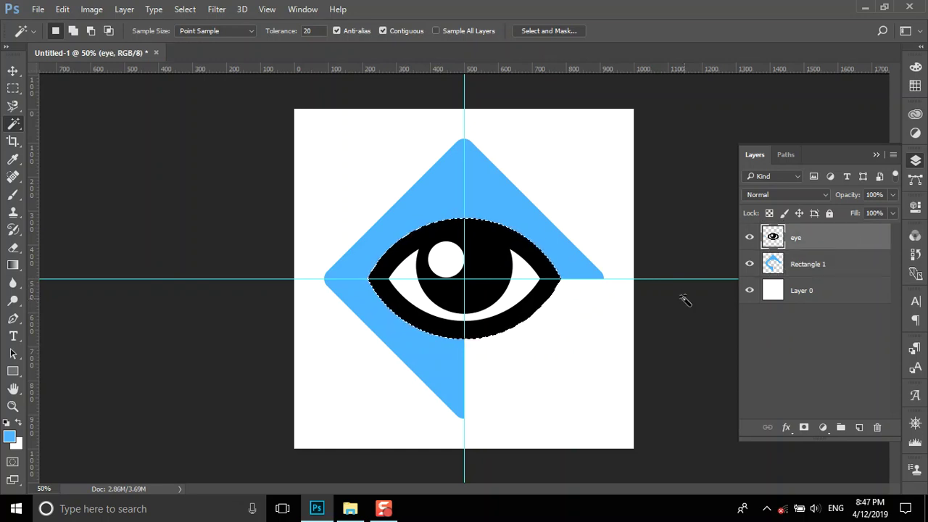
pyautogui.press('Delete')
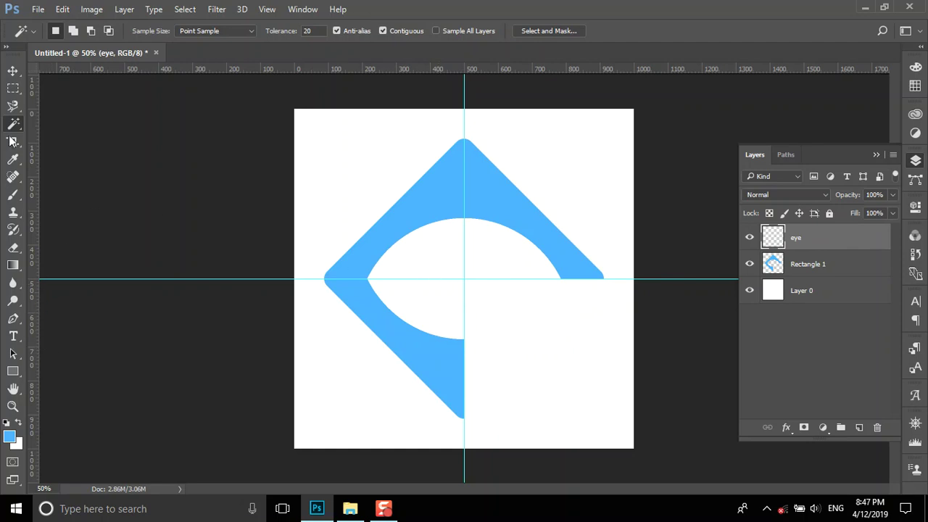
pyautogui.click(12, 71)
# - Create a 300 × 300 px blue circle and centre it in the eye opening
pyautogui.click(12, 372)
pyautogui.click(61, 396)
pyautogui.click(353, 193)
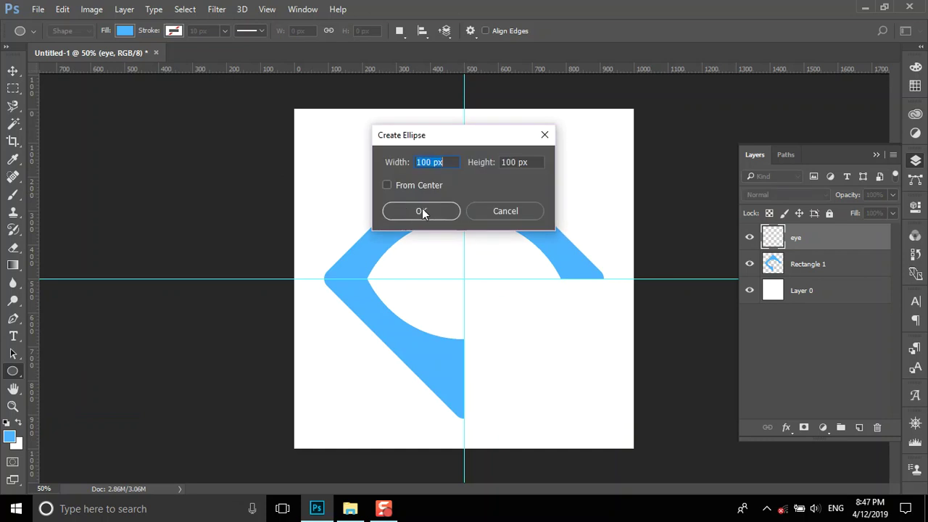
pyautogui.click(427, 211)
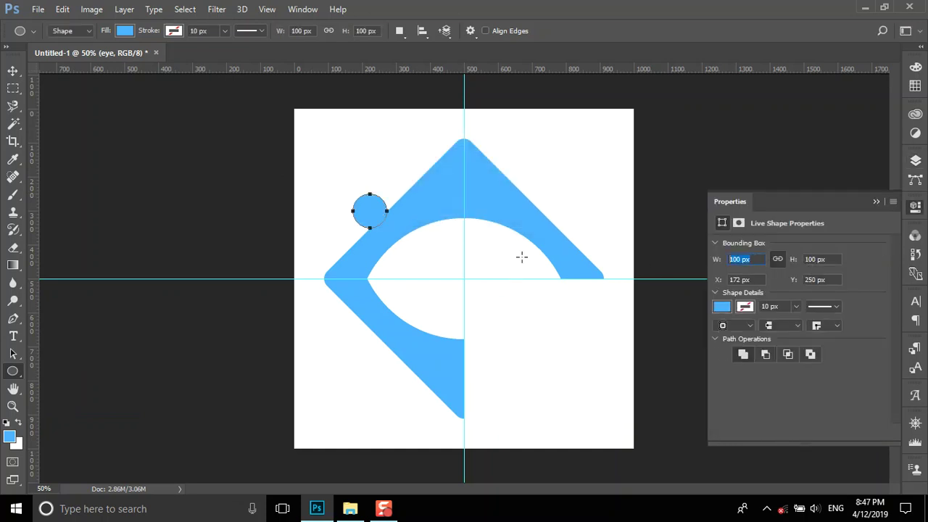
pyautogui.write('400')
pyautogui.press('Return')
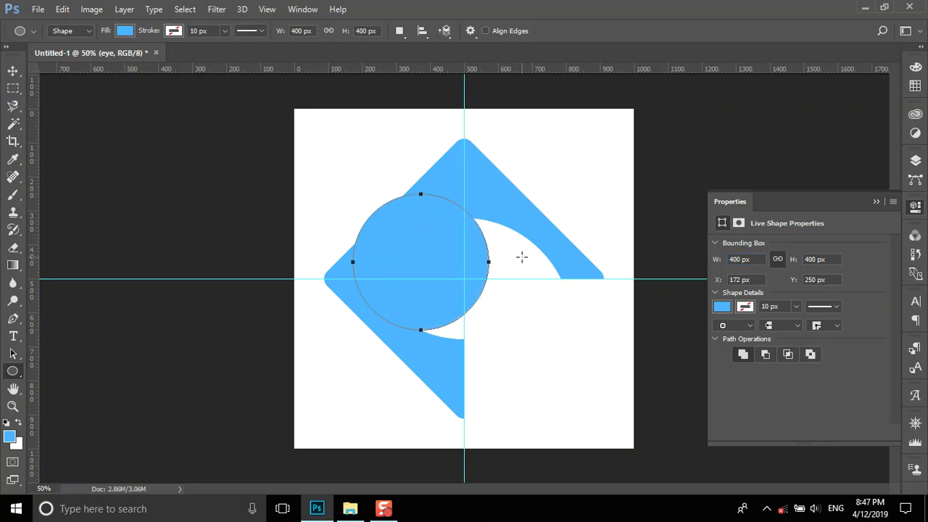
pyautogui.click(762, 261)
pyautogui.write('300')
pyautogui.press('Return')
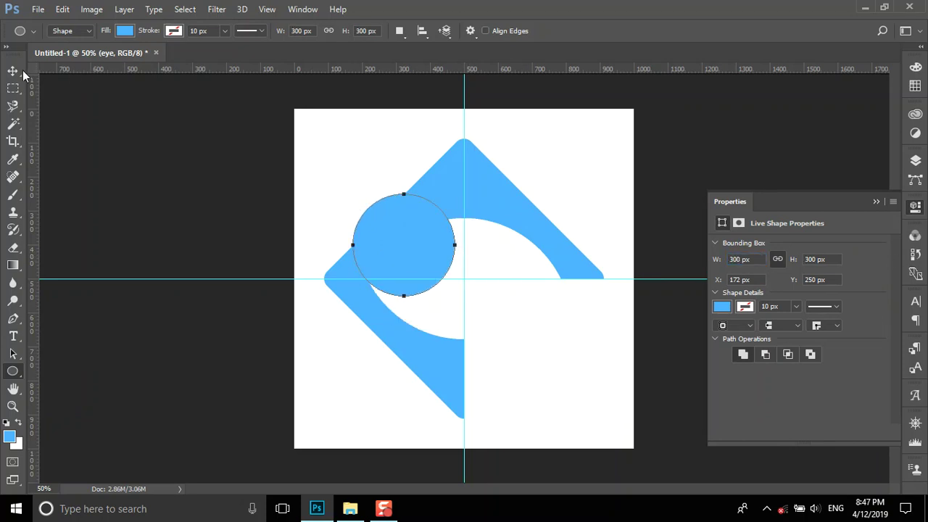
pyautogui.click(13, 70)
pyautogui.moveTo(422, 235); pyautogui.dragTo(482, 269)
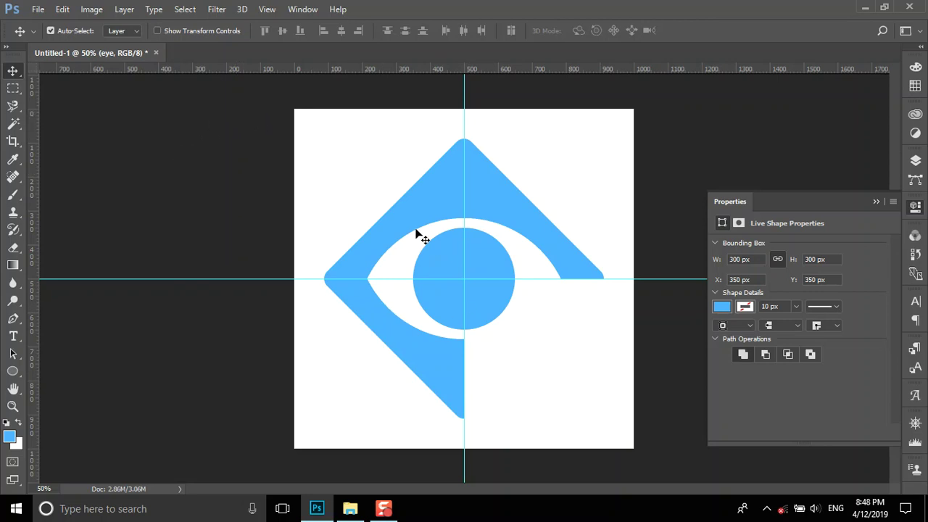
# - Delete the eye and Rectangle 1 layers and remove both guides
pyautogui.click(915, 160)
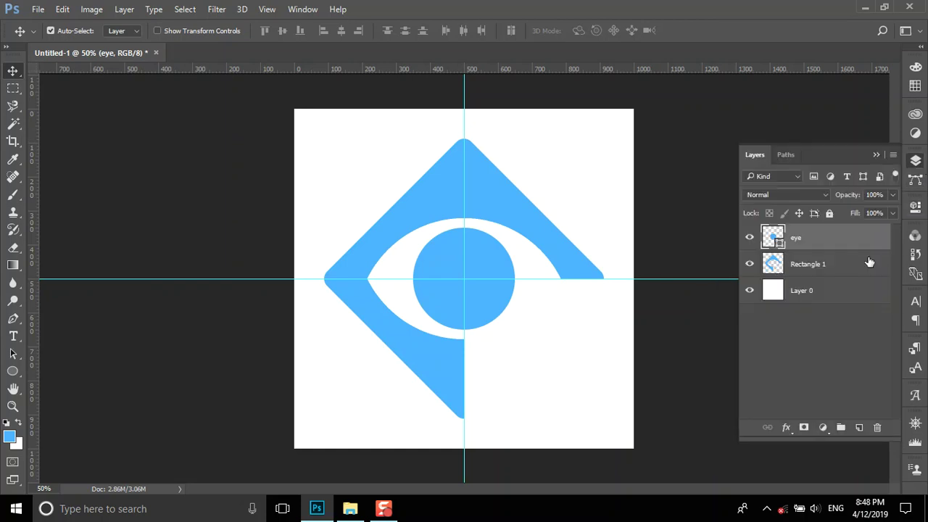
pyautogui.keyDown('shift'); pyautogui.click(834, 263); pyautogui.keyUp('shift')
pyautogui.press('Delete')
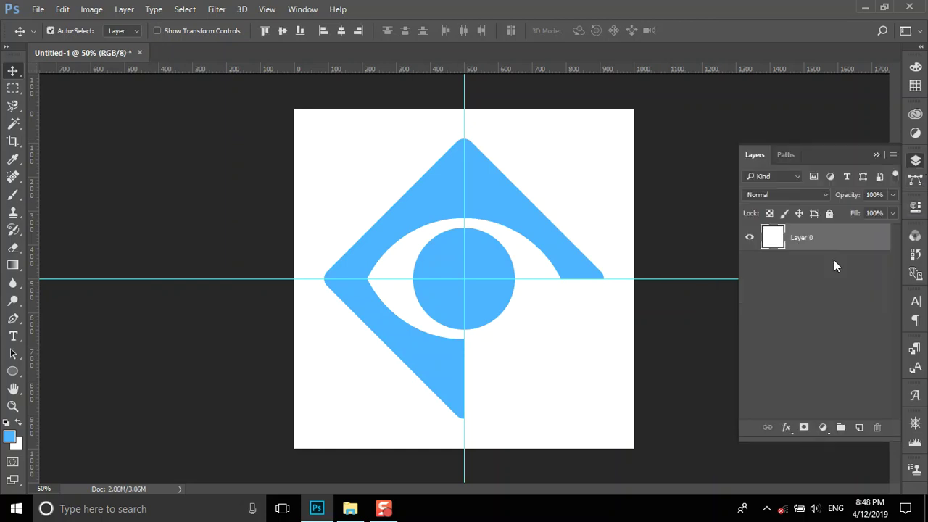
pyautogui.moveTo(484, 278); pyautogui.dragTo(484, 29)
pyautogui.moveTo(465, 145); pyautogui.dragTo(11, 149)
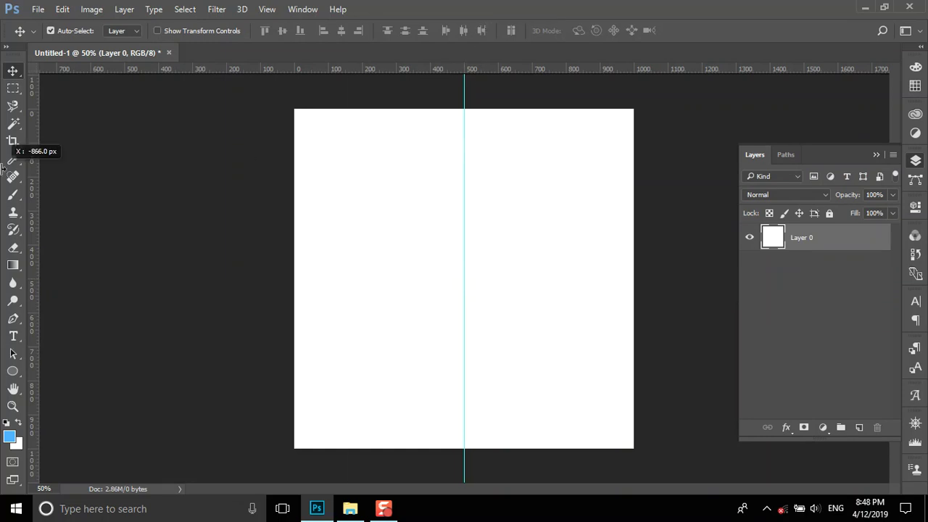
# - Open Sport TV Logo.jpg from Explorer as a new Photoshop document
pyautogui.click(350, 509)
pyautogui.moveTo(210, 181); pyautogui.dragTo(368, 297)
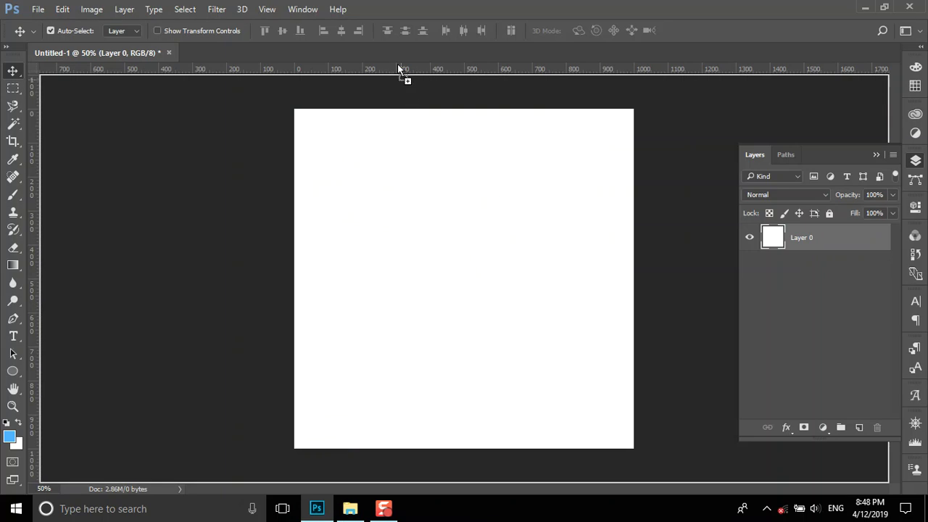
pyautogui.moveTo(369, 297); pyautogui.dragTo(398, 63)
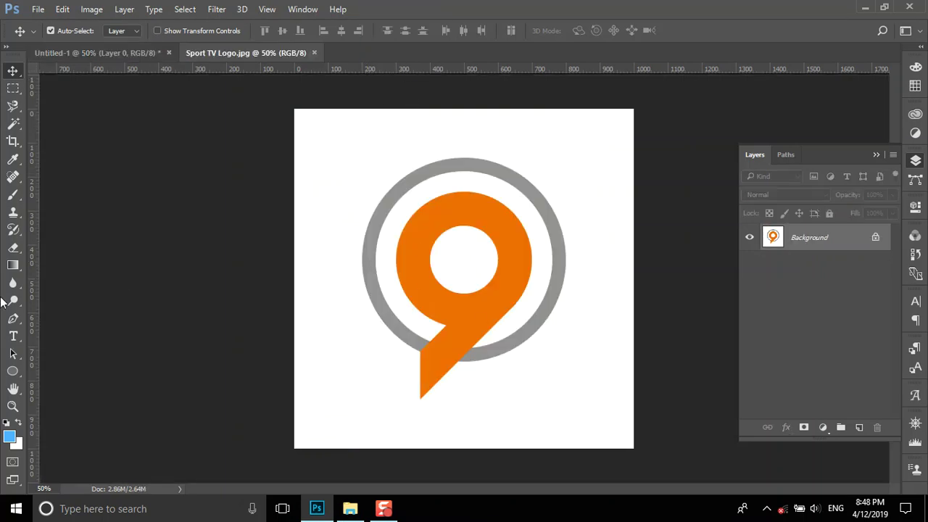
# - Sample the reference logo's orange as foreground and its grey as background colour
pyautogui.click(10, 436)
pyautogui.click(426, 244)
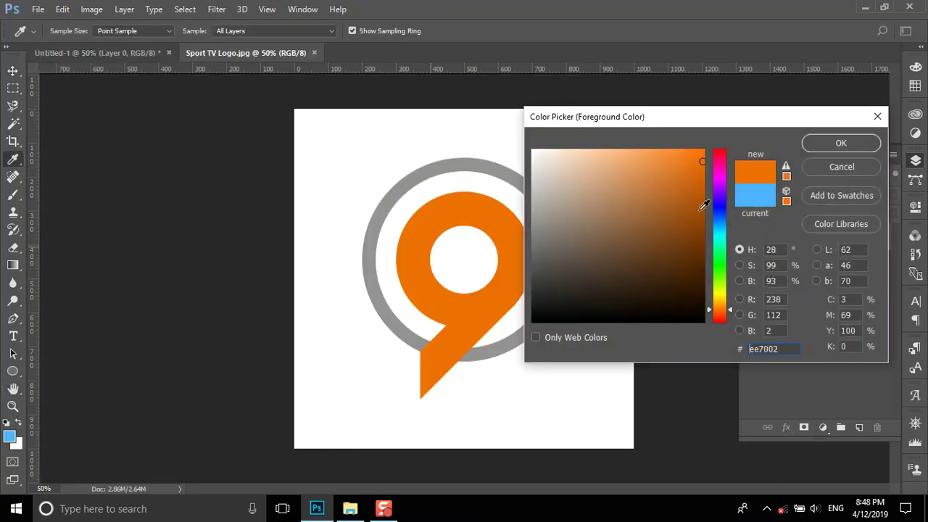
pyautogui.click(858, 143)
pyautogui.click(20, 444)
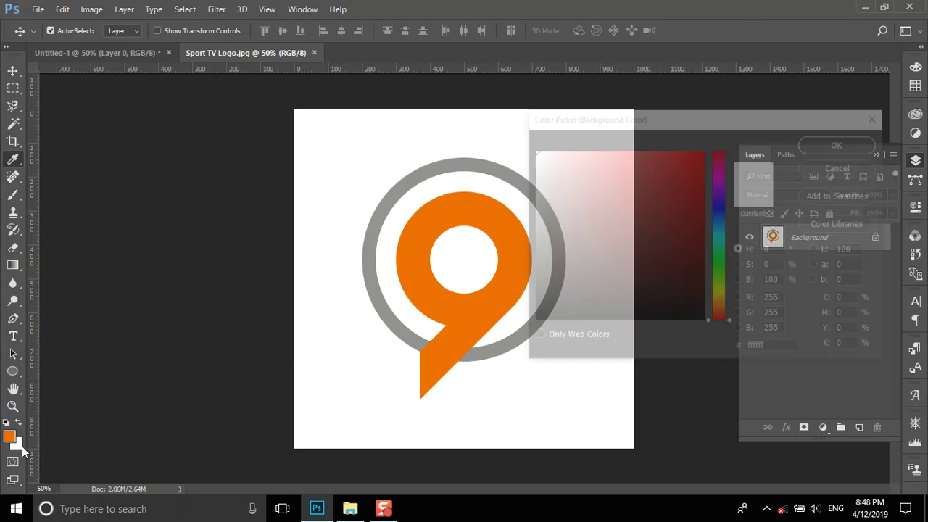
pyautogui.click(401, 195)
pyautogui.click(813, 147)
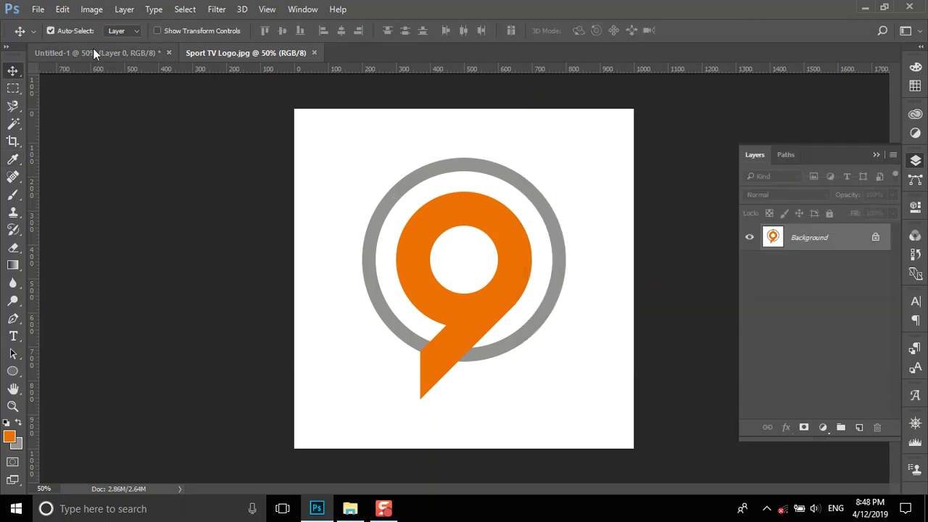
# - Create an ellipse in Untitled-1 with an orange stroke and no fill
pyautogui.click(92, 51)
pyautogui.click(13, 372)
pyautogui.click(438, 272)
pyautogui.click(431, 209)
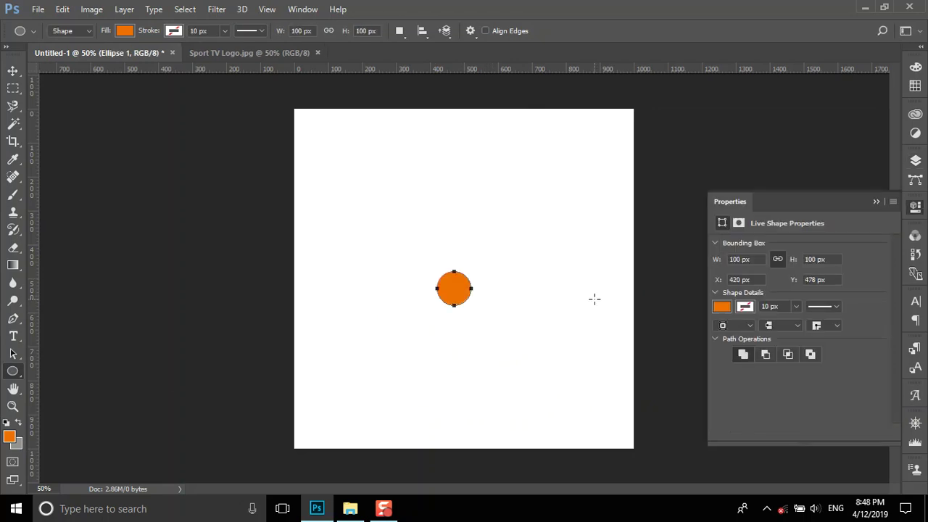
pyautogui.click(250, 52)
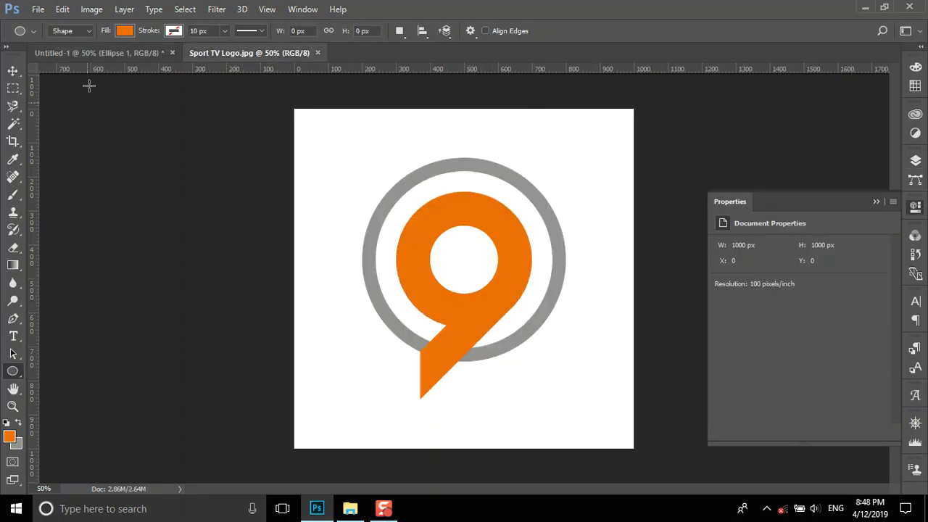
pyautogui.click(109, 54)
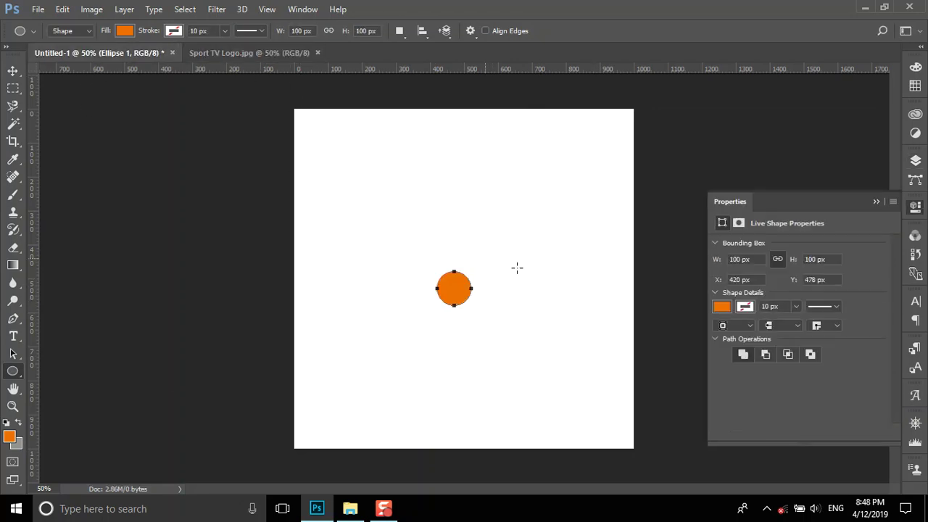
pyautogui.click(743, 308)
pyautogui.click(732, 151)
pyautogui.click(731, 108)
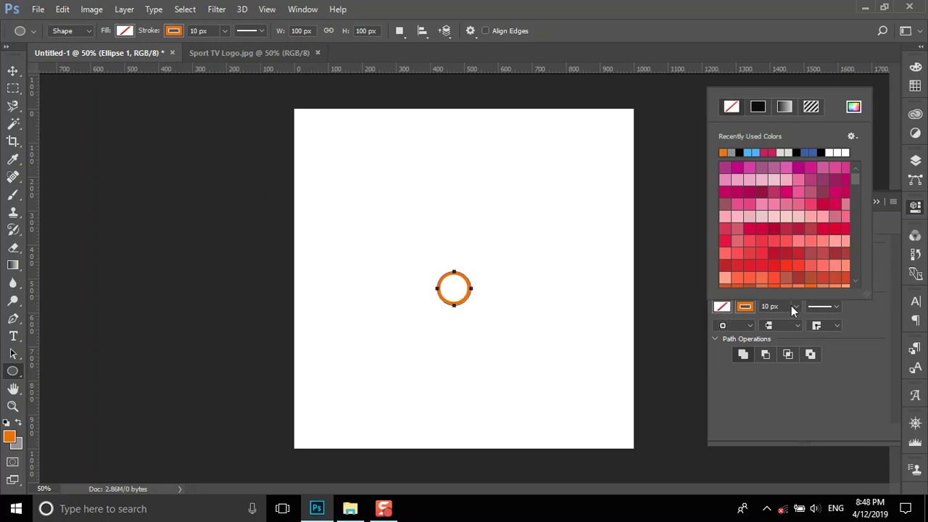
pyautogui.click(781, 305)
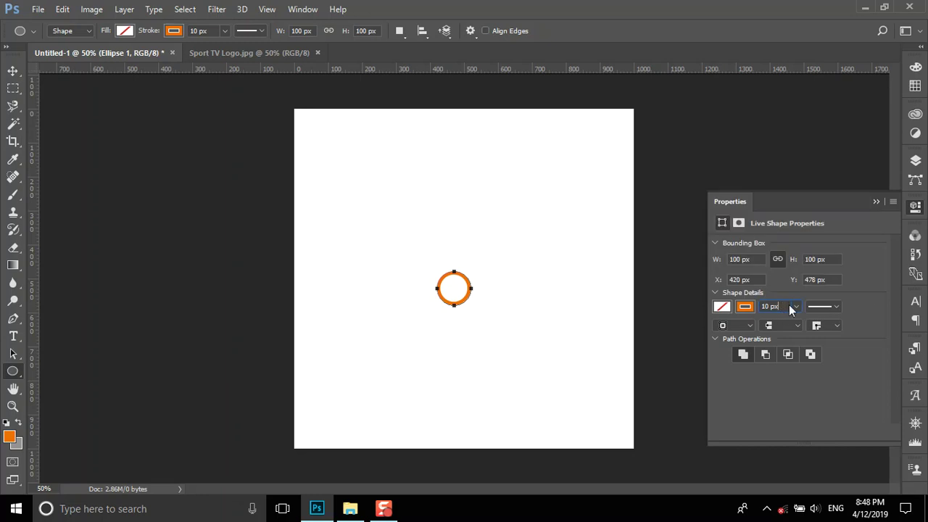
# - Resize the circle to 300 px wide with an 80 px stroke
pyautogui.moveTo(725, 259); pyautogui.dragTo(772, 289)
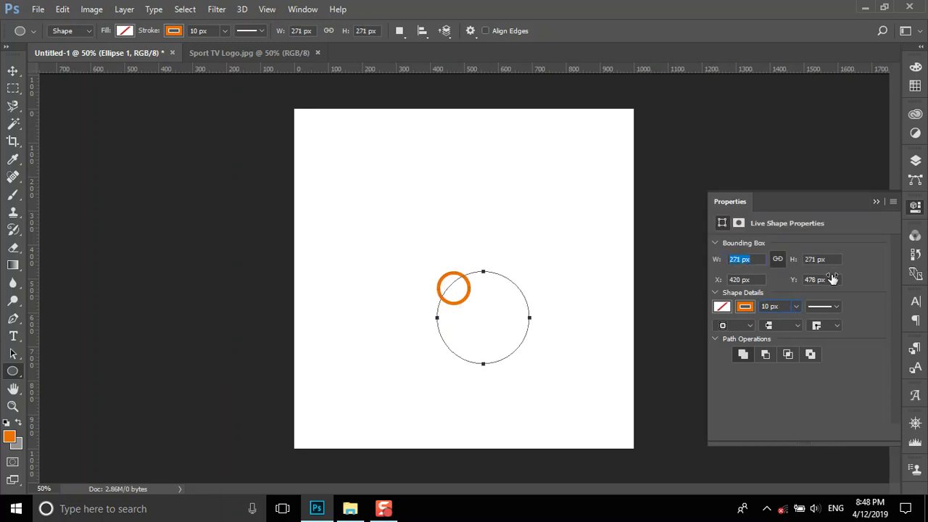
pyautogui.write('300')
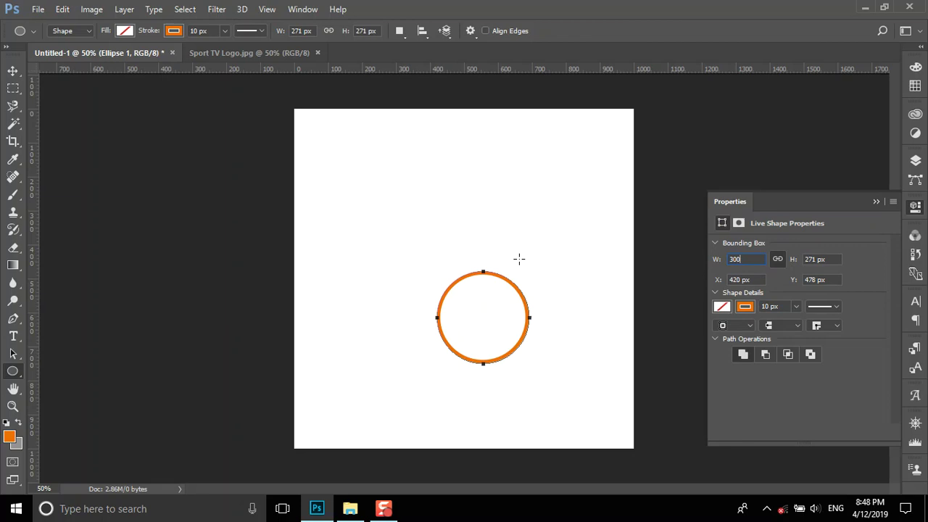
pyautogui.press('Return')
pyautogui.click(781, 307)
pyautogui.write('100')
pyautogui.press('Return')
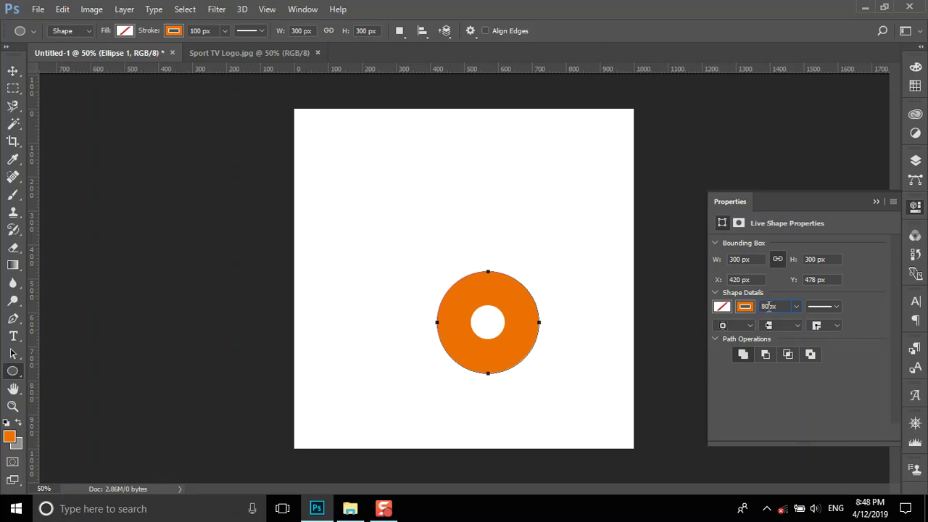
pyautogui.press('Return')
pyautogui.click(12, 71)
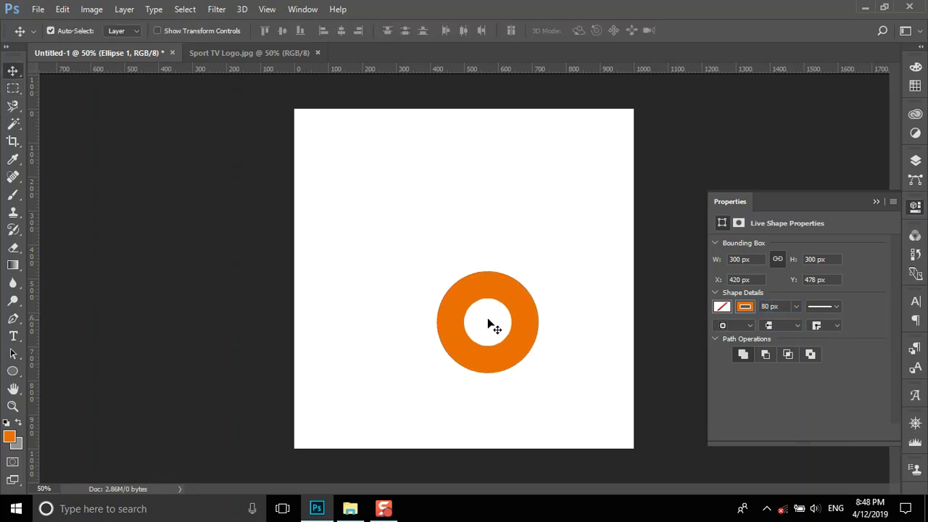
# - Centre the orange donut on the canvas and duplicate it in place
pyautogui.moveTo(478, 327); pyautogui.dragTo(499, 279)
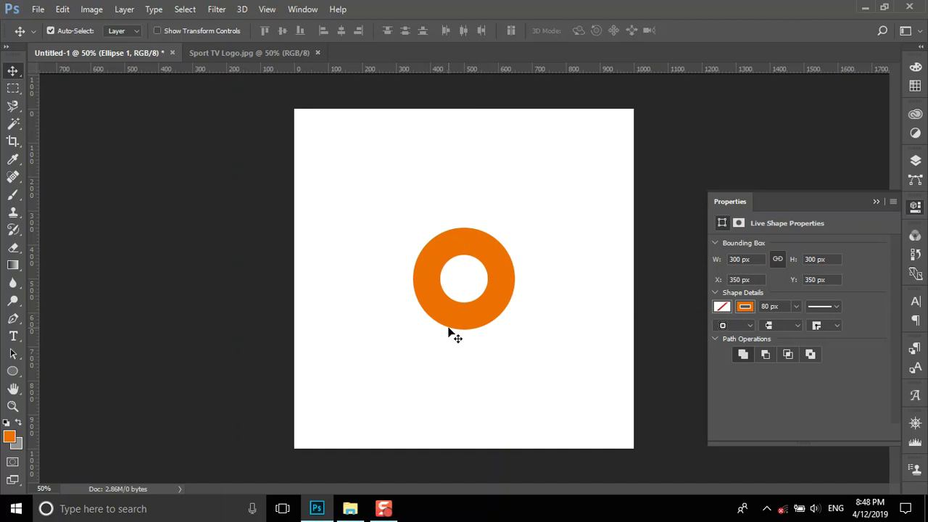
pyautogui.hotkey('ctrl', 'j')
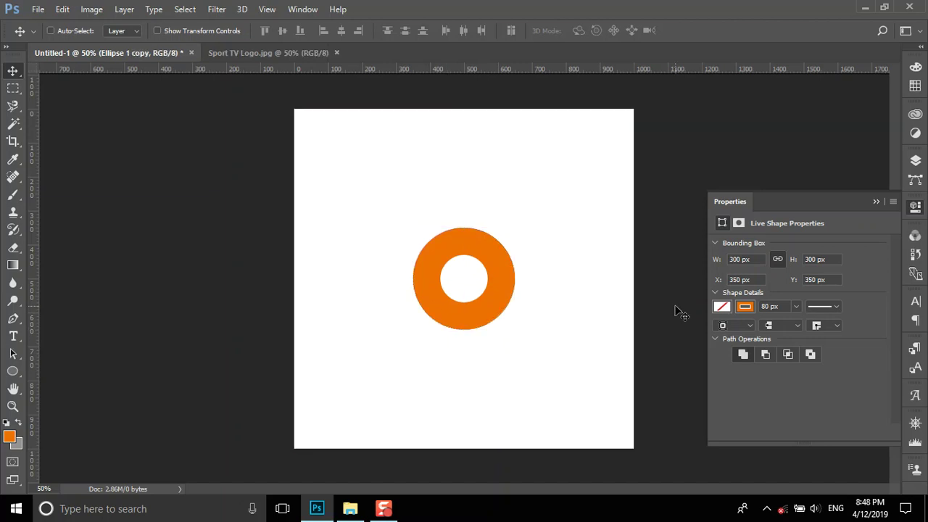
pyautogui.hotkey('ctrl', 't')
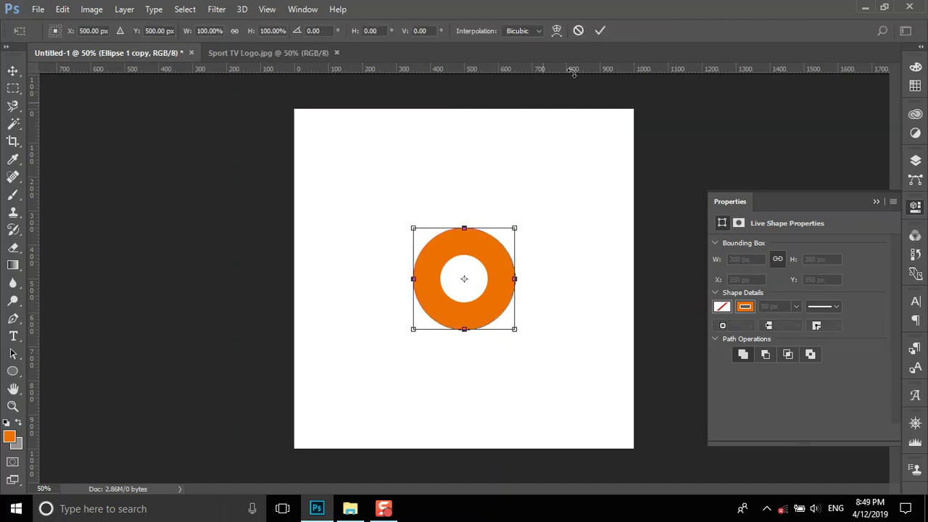
pyautogui.click(578, 32)
# - Resize the duplicate ring to 500 px wide and centre it on the canvas
pyautogui.click(755, 261)
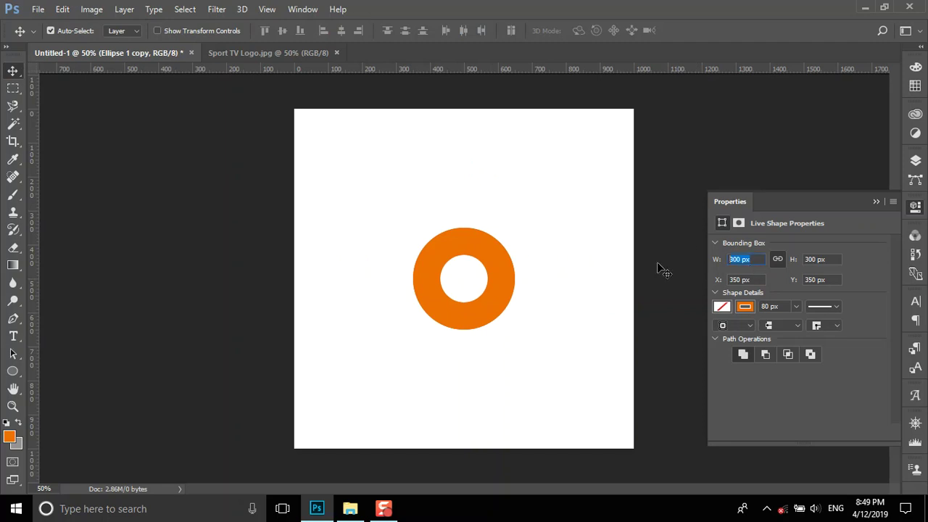
pyautogui.write('800')
pyautogui.press('Return')
pyautogui.moveTo(568, 257); pyautogui.dragTo(479, 168)
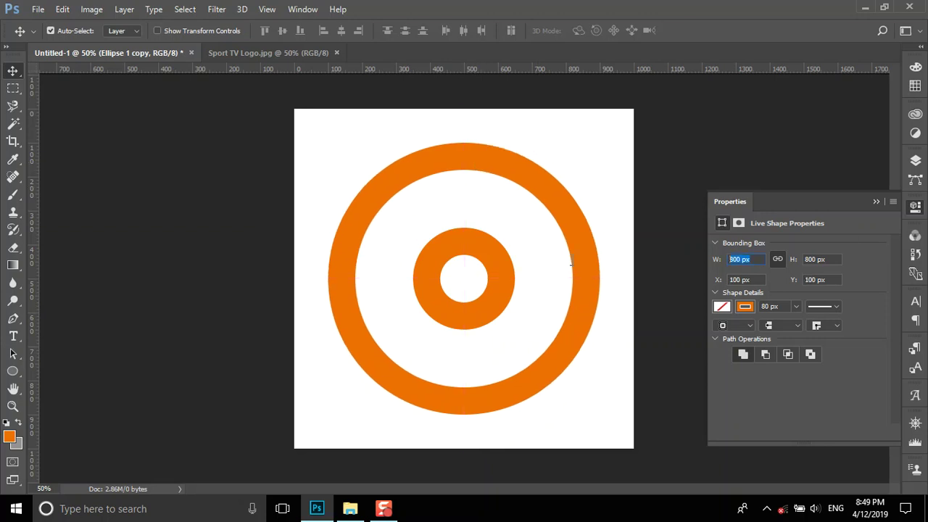
pyautogui.write('500')
pyautogui.press('Return')
pyautogui.moveTo(539, 261); pyautogui.dragTo(524, 247)
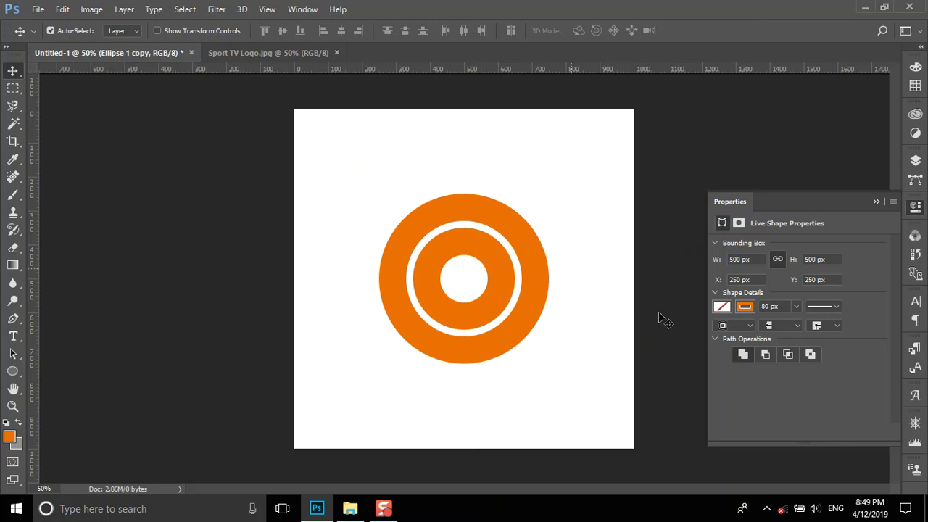
# - Set the outer ring's stroke width to 50 px
pyautogui.click(773, 306)
pyautogui.write('50')
pyautogui.press('Return')
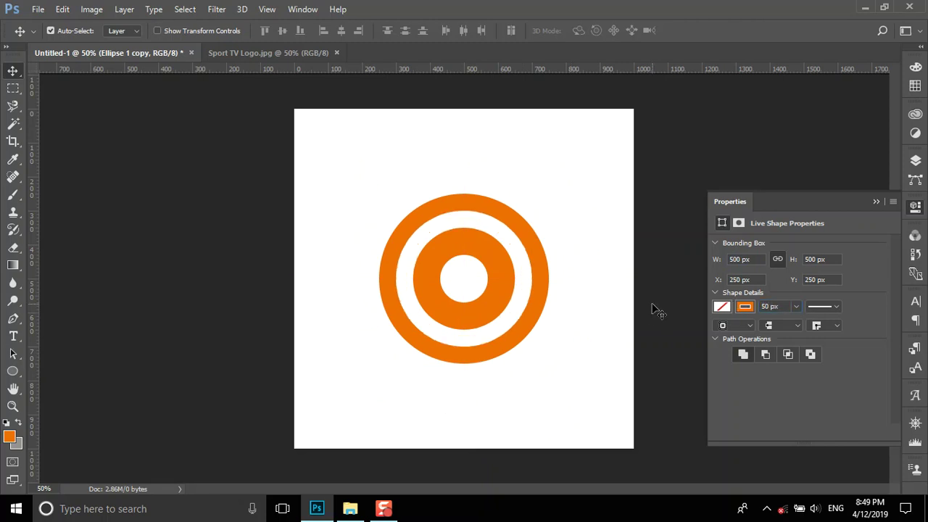
pyautogui.click(747, 307)
# - Make the outer ring's stroke grey, checking it against the Sport TV Logo reference
pyautogui.click(734, 152)
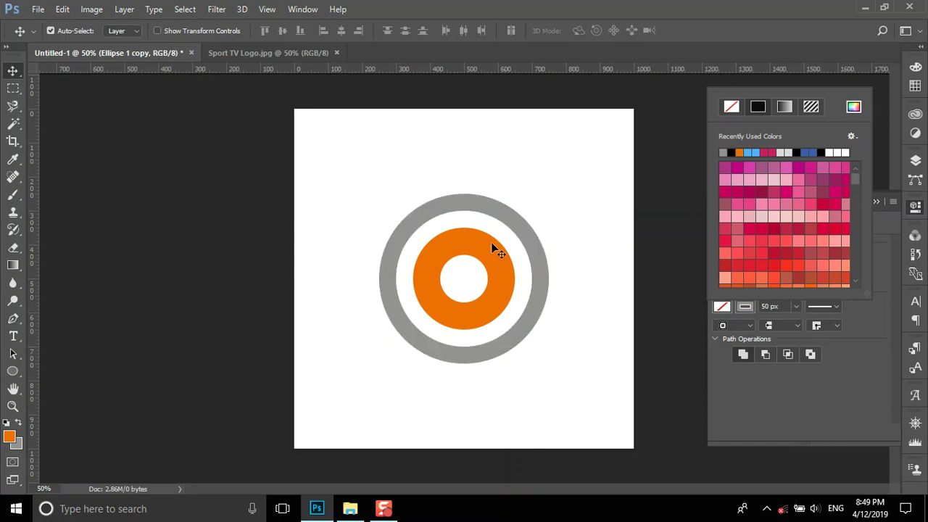
pyautogui.click(514, 385)
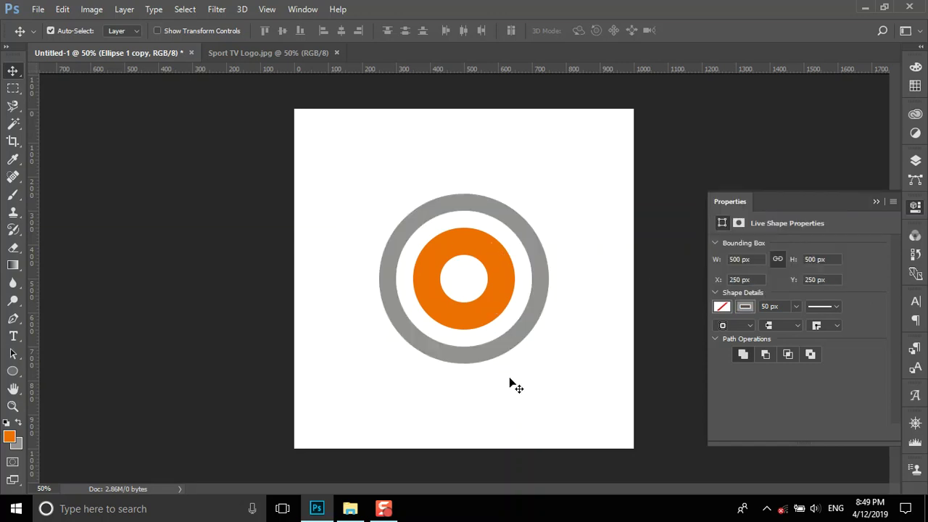
pyautogui.click(256, 53)
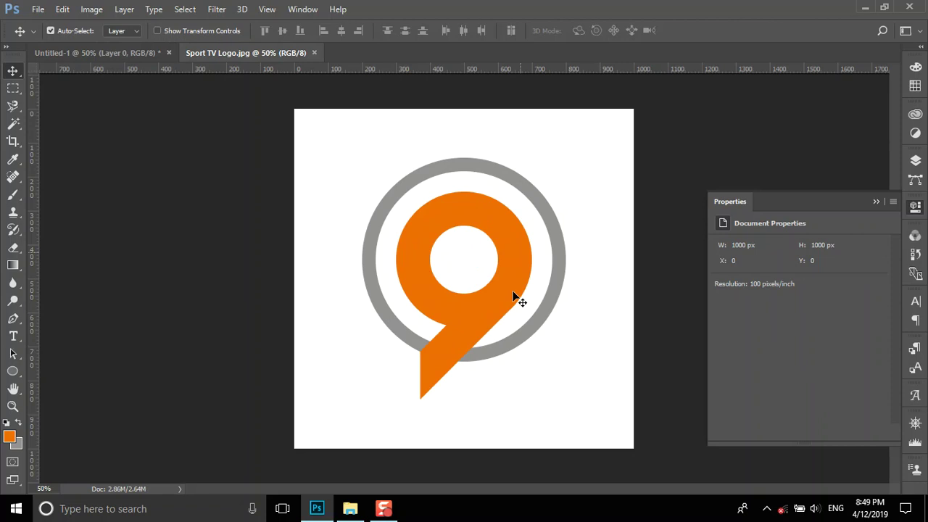
pyautogui.click(110, 53)
# - Set the outer ring's stroke to 45 px and add a new empty layer
pyautogui.click(493, 210)
pyautogui.click(771, 306)
pyautogui.press('Return')
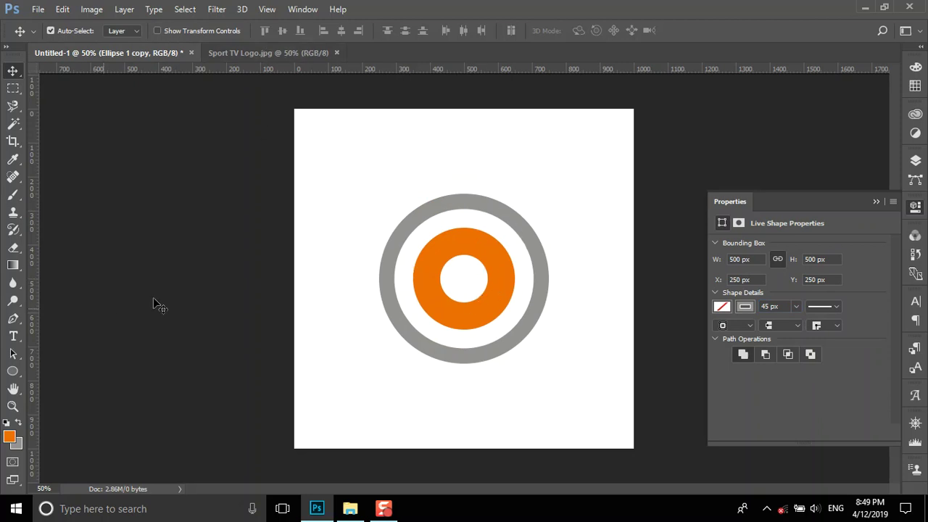
pyautogui.click(212, 53)
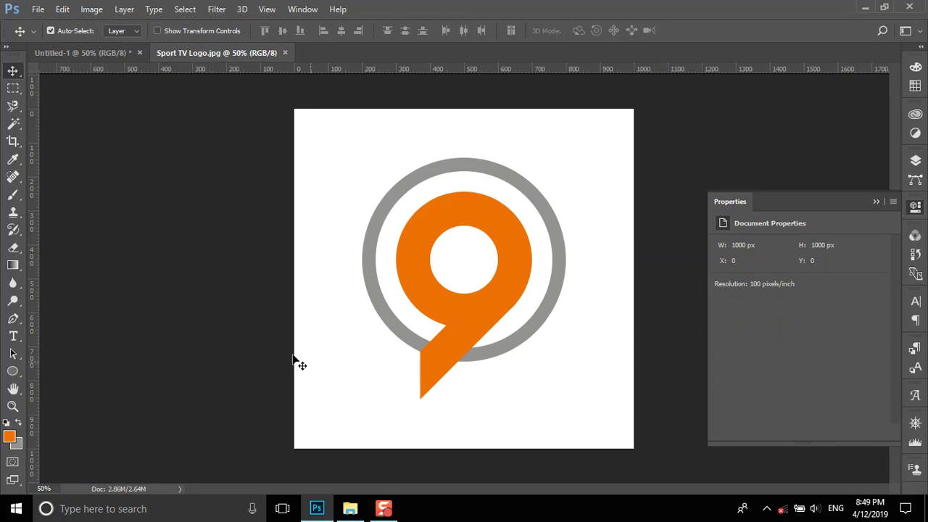
pyautogui.click(124, 53)
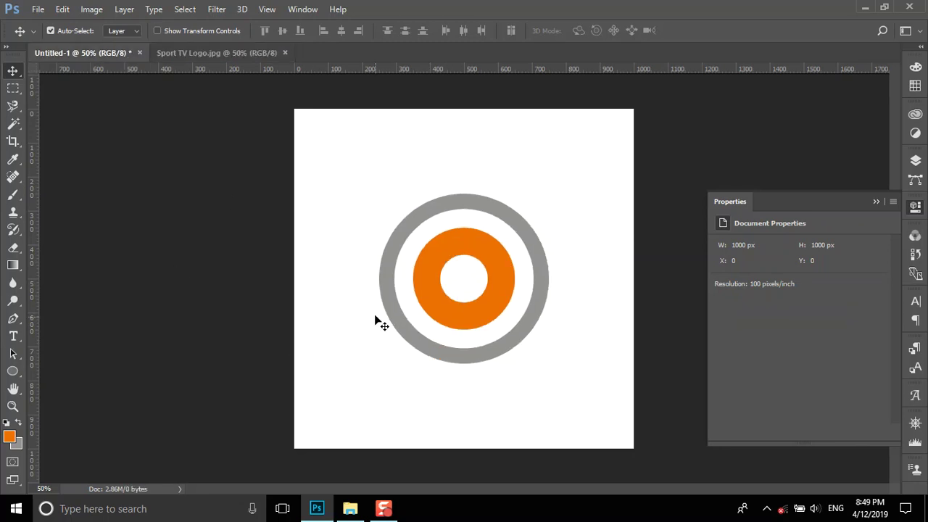
pyautogui.click(915, 161)
pyautogui.click(858, 428)
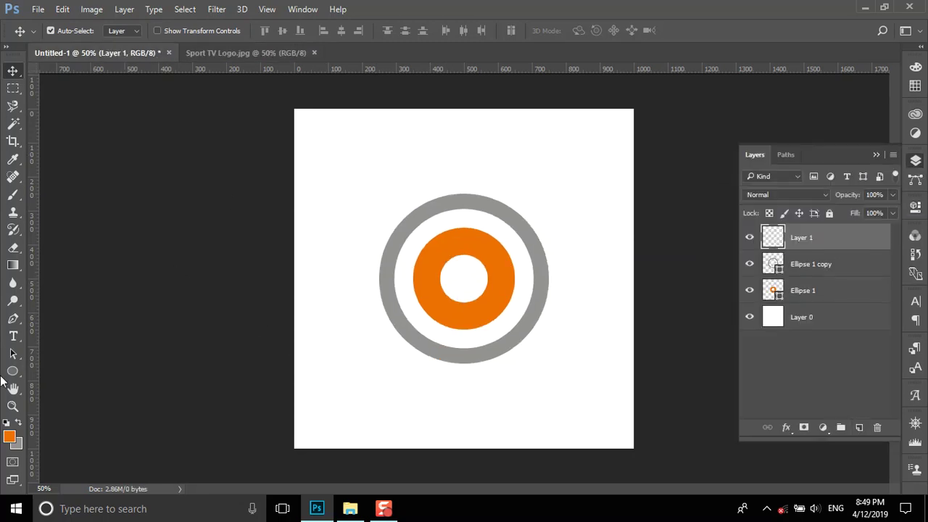
# - Draw a tall orange rectangle near the top-left and select its layer
pyautogui.moveTo(13, 371); pyautogui.dragTo(50, 375)
pyautogui.moveTo(303, 137); pyautogui.dragTo(332, 218)
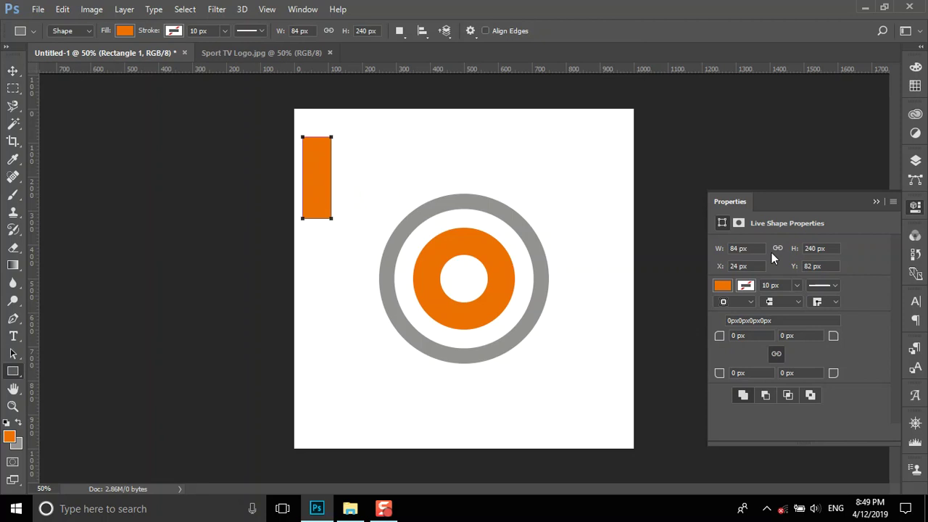
pyautogui.click(7, 67)
pyautogui.click(443, 210)
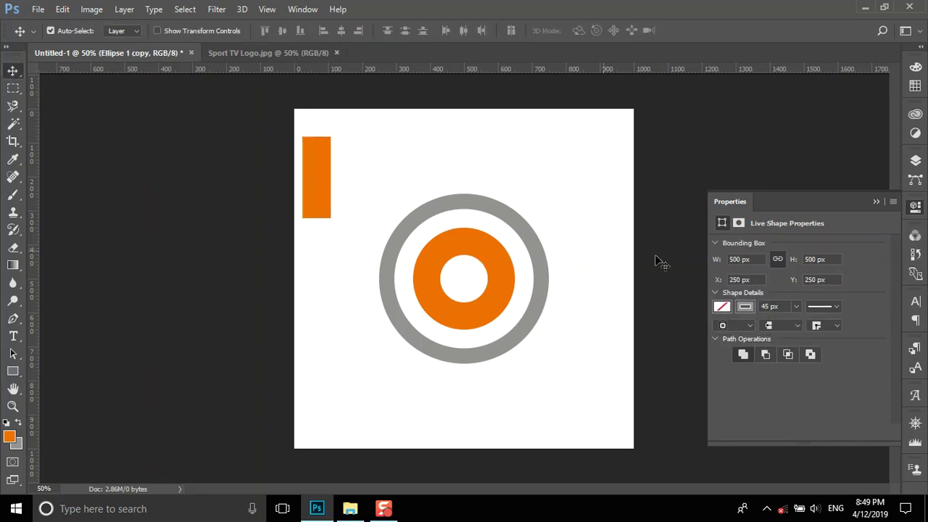
pyautogui.rightClick(503, 287)
pyautogui.click(536, 309)
pyautogui.click(325, 195)
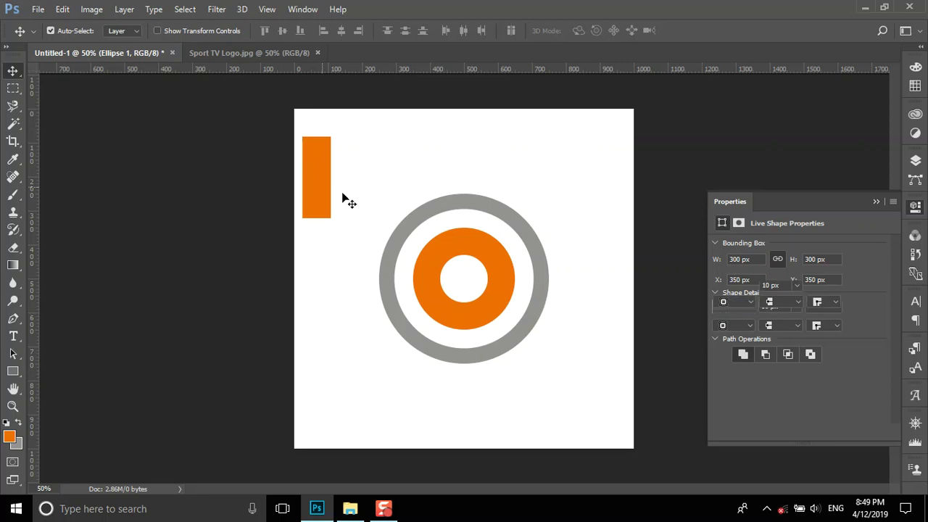
# - Narrow the bar to 80 px and move it onto the ring's lower right
pyautogui.click(755, 250)
pyautogui.write('80')
pyautogui.press('Return')
pyautogui.moveTo(301, 171)
pyautogui.mouseDown()
pyautogui.moveTo(366, 250)
pyautogui.moveTo(494, 316)
pyautogui.mouseUp()
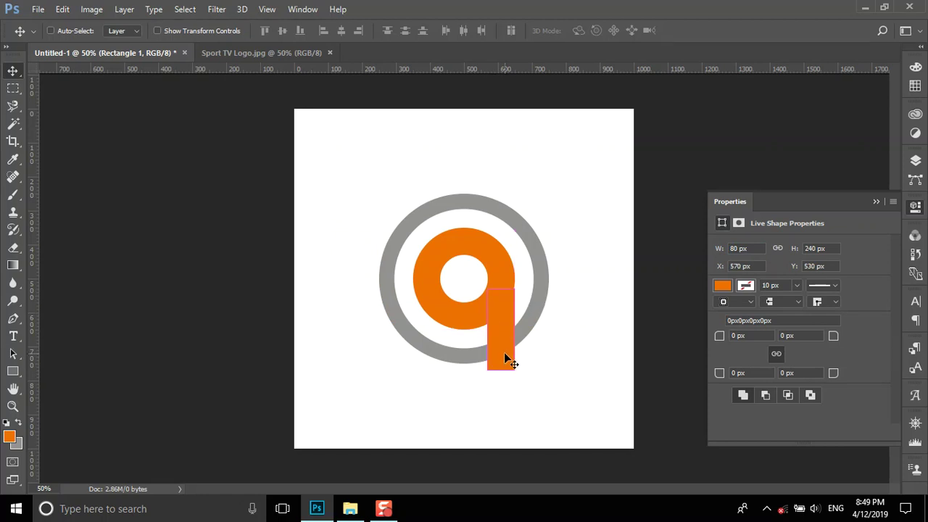
pyautogui.hotkey('ctrl', 't')
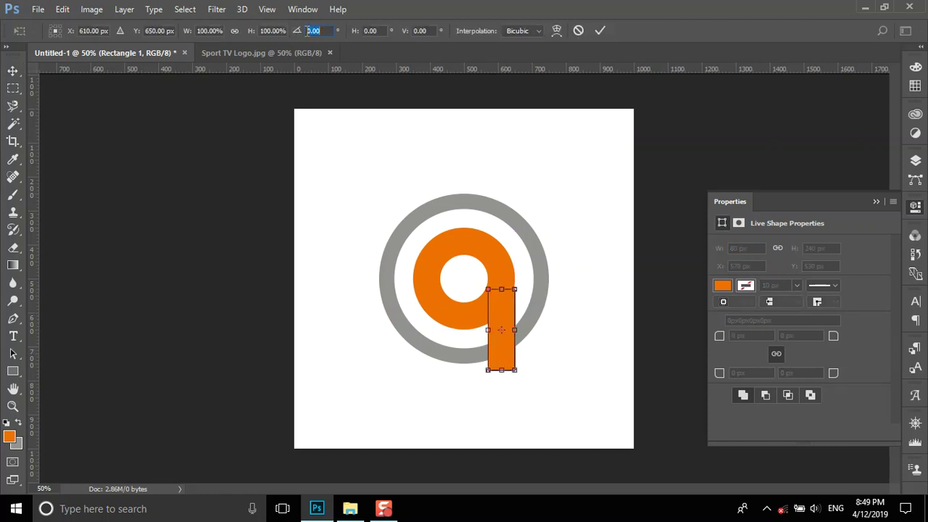
# - Rotate the orange bar to 40° and set it slanting down-left below the ring
pyautogui.write('45')
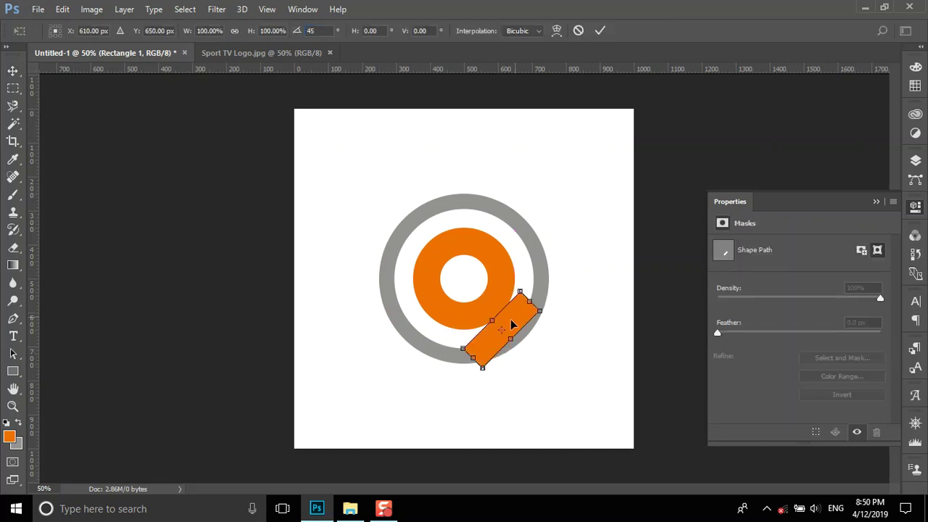
pyautogui.moveTo(512, 325); pyautogui.dragTo(475, 331)
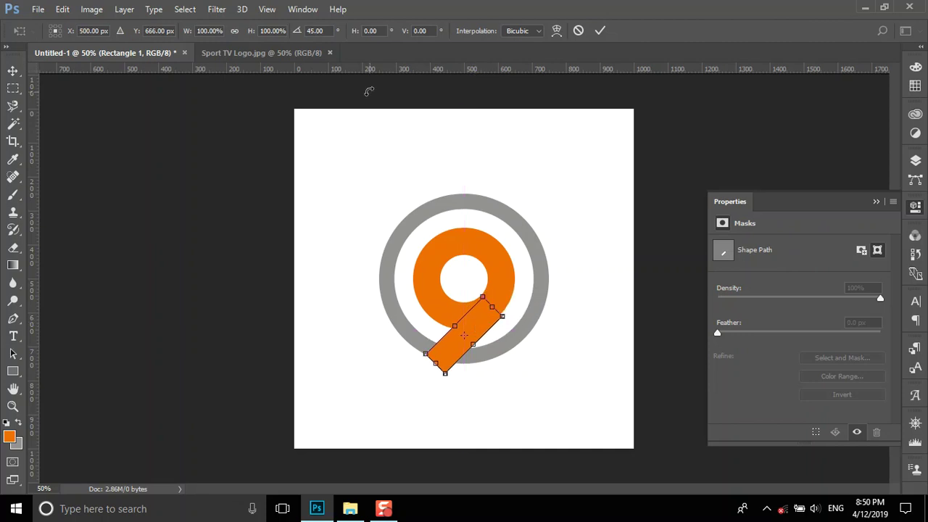
pyautogui.write('40')
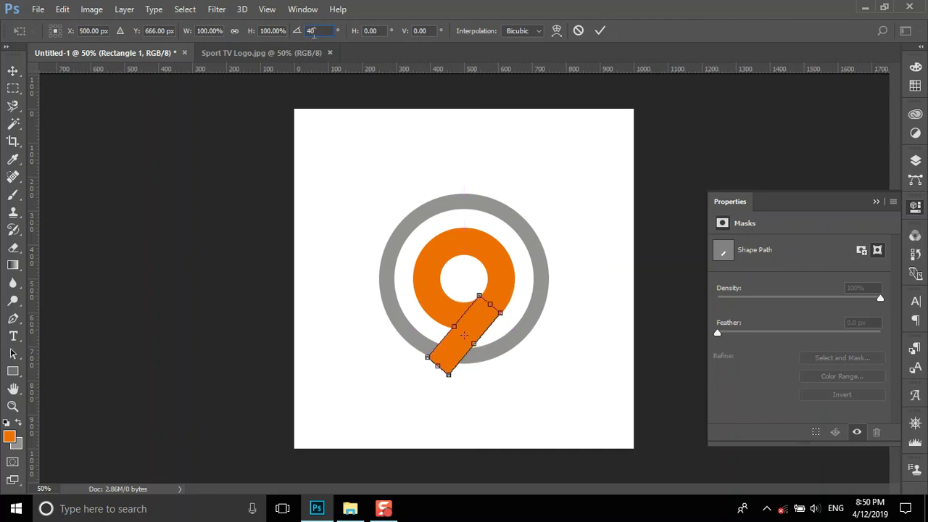
pyautogui.click(596, 29)
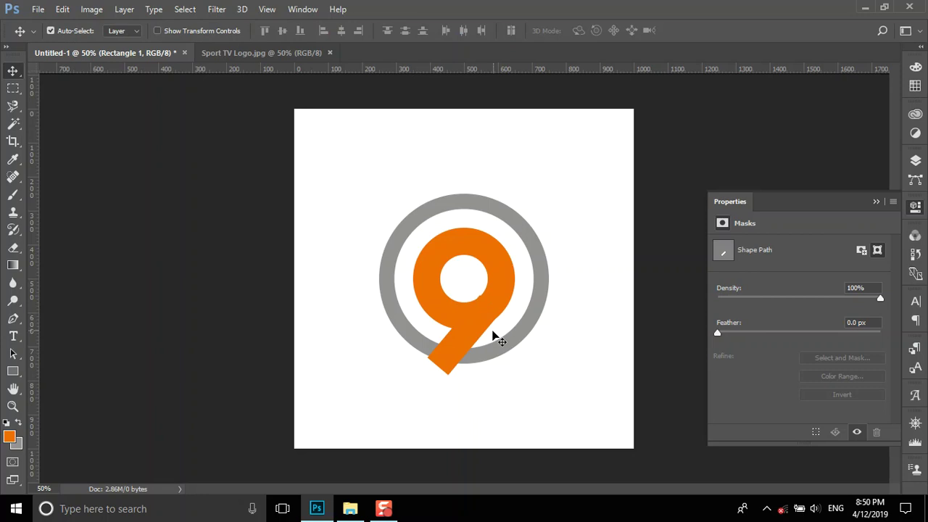
pyautogui.moveTo(448, 344)
pyautogui.mouseDown()
pyautogui.moveTo(455, 338)
pyautogui.moveTo(444, 370)
pyautogui.mouseUp()
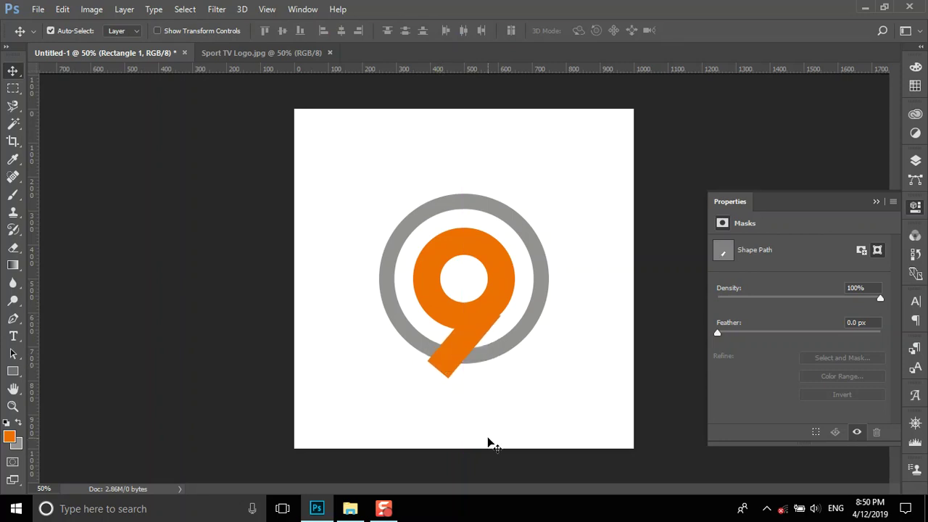
pyautogui.press('Left')
pyautogui.press('Left')
pyautogui.press('Left')
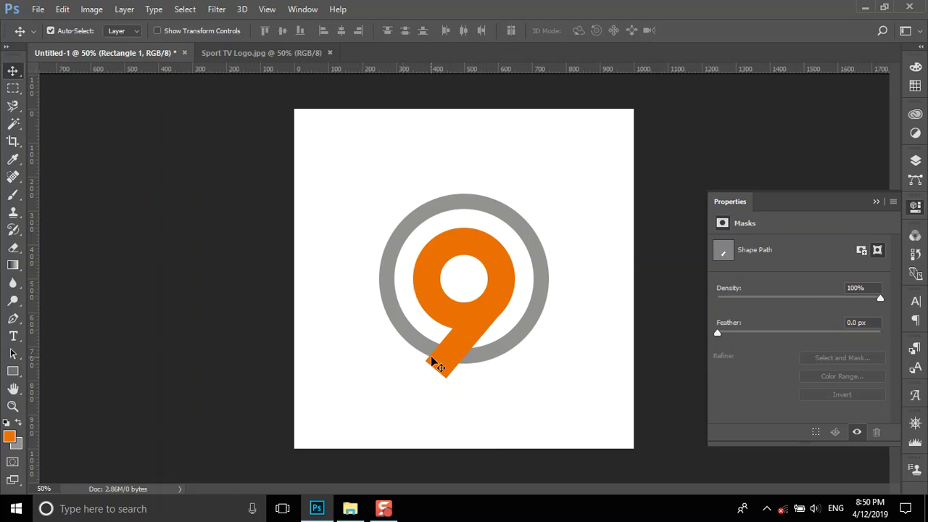
# - Zoom in on the tail tip and add a vertical guide at X 447.5 px
pyautogui.click(12, 406)
pyautogui.moveTo(425, 379)
pyautogui.mouseDown()
pyautogui.moveTo(464, 297)
pyautogui.moveTo(458, 429)
pyautogui.mouseUp()
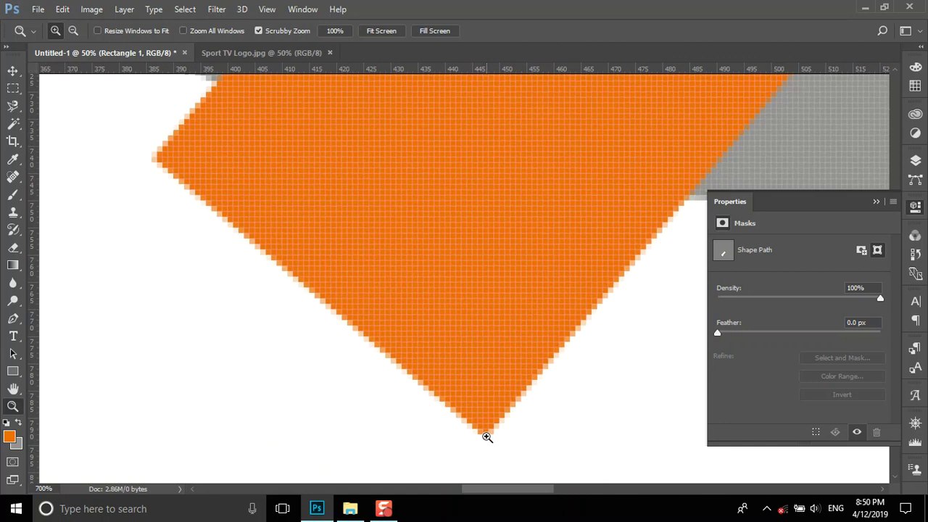
pyautogui.moveTo(33, 354); pyautogui.dragTo(486, 358)
pyautogui.click(382, 30)
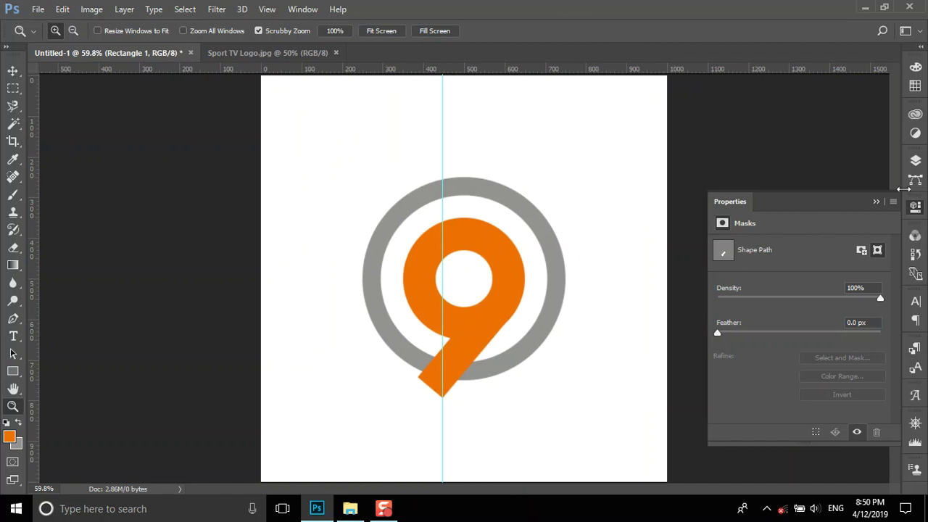
# - Rasterize Rectangle 1 and marquee-select the tail area left of the guide
pyautogui.click(916, 160)
pyautogui.rightClick(837, 242)
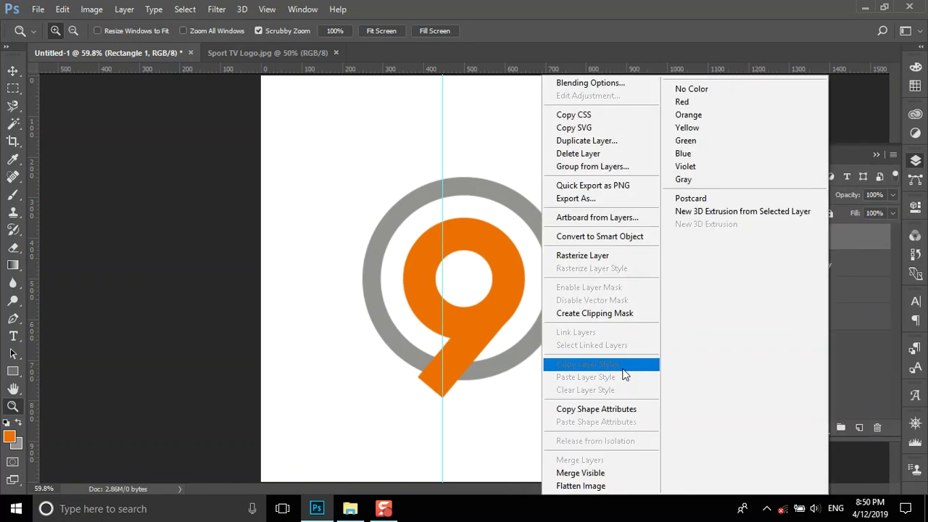
pyautogui.click(580, 255)
pyautogui.press('m')
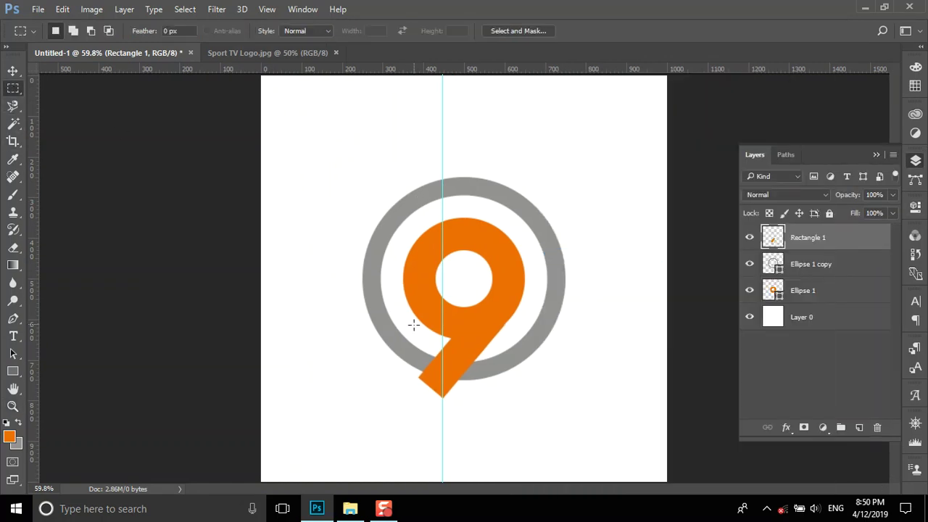
pyautogui.moveTo(390, 450); pyautogui.dragTo(443, 342)
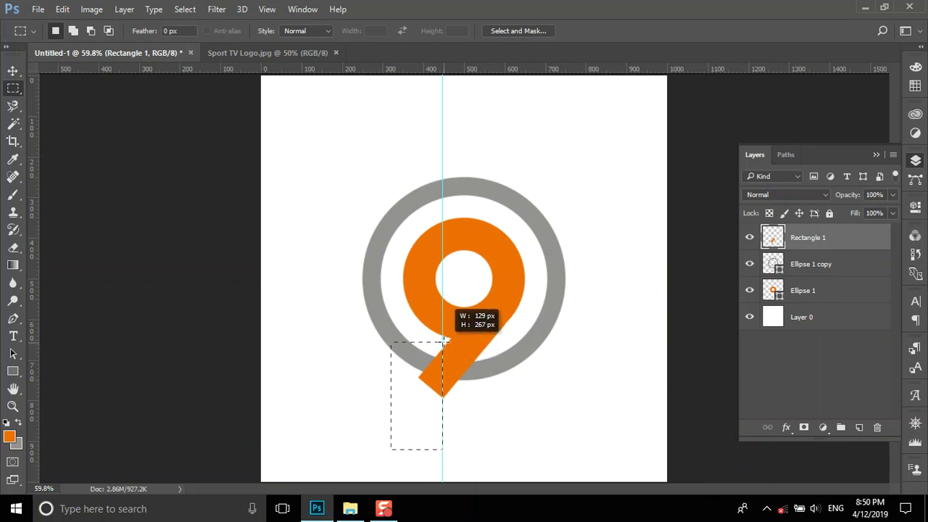
# - Delete the tail's left half, drag the guide off the canvas, and delete the logo layers
pyautogui.press('Delete')
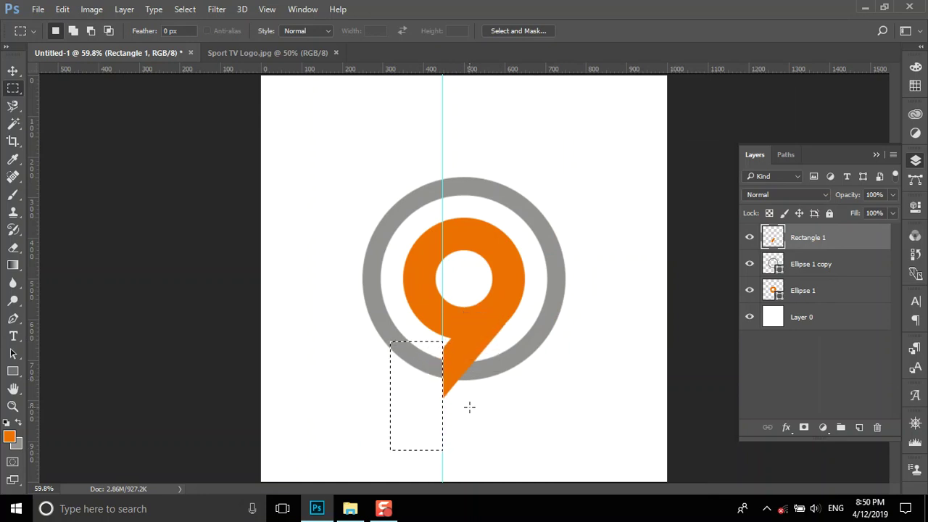
pyautogui.hotkey('ctrl', 'd')
pyautogui.click(13, 71)
pyautogui.moveTo(441, 155); pyautogui.dragTo(14, 174)
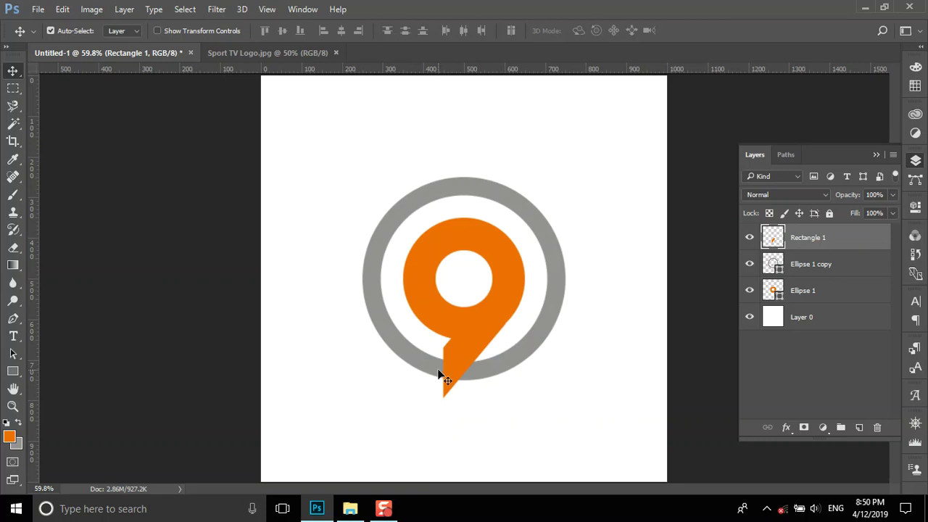
pyautogui.keyDown('shift'); pyautogui.click(828, 294); pyautogui.keyUp('shift')
pyautogui.press('Delete')
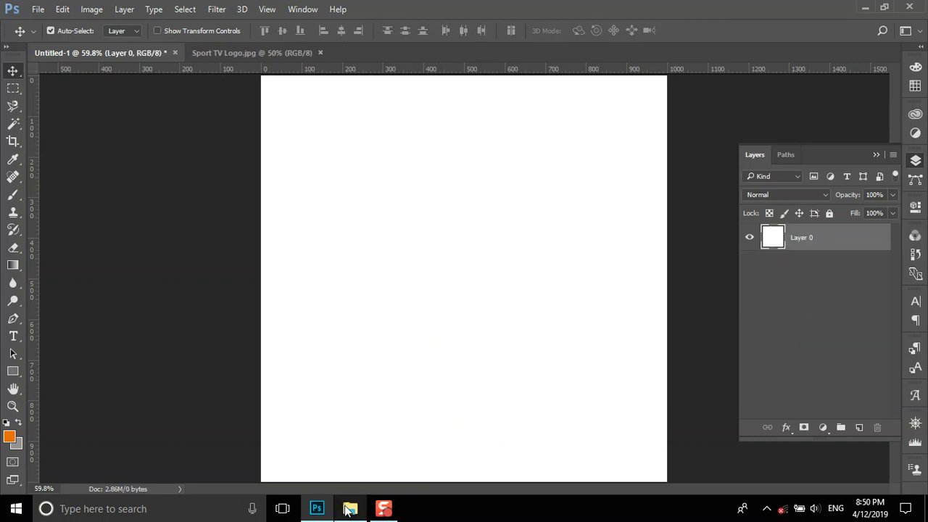
# - Bring Ma Insurance Logo.jpg into Photoshop and preview Mellat Insurance Logo.jpg for reference
pyautogui.click(350, 508)
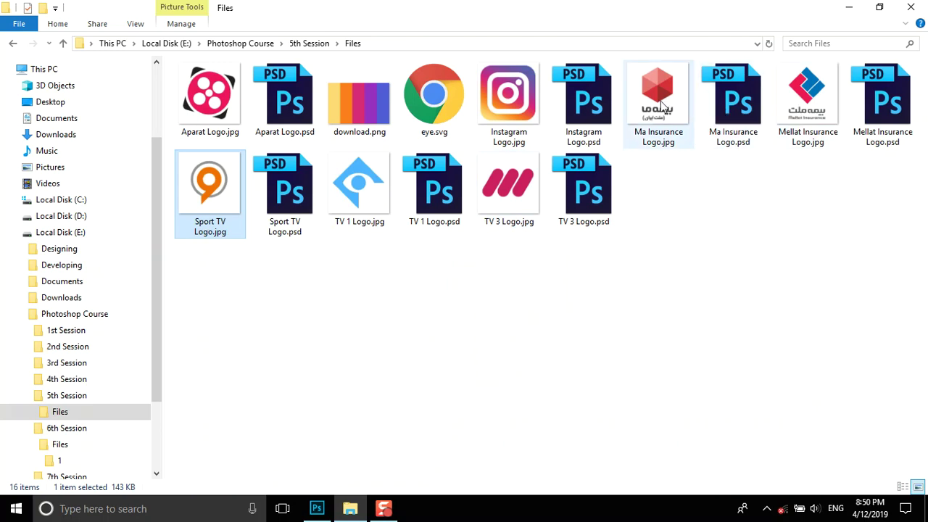
pyautogui.moveTo(660, 102)
pyautogui.mouseDown()
pyautogui.moveTo(576, 268)
pyautogui.moveTo(417, 60)
pyautogui.moveTo(286, 68)
pyautogui.mouseUp()
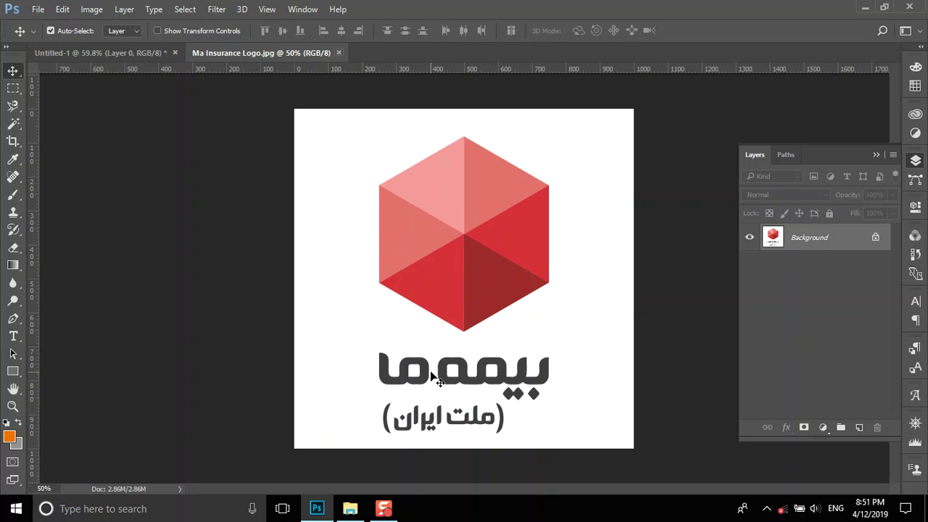
pyautogui.click(350, 508)
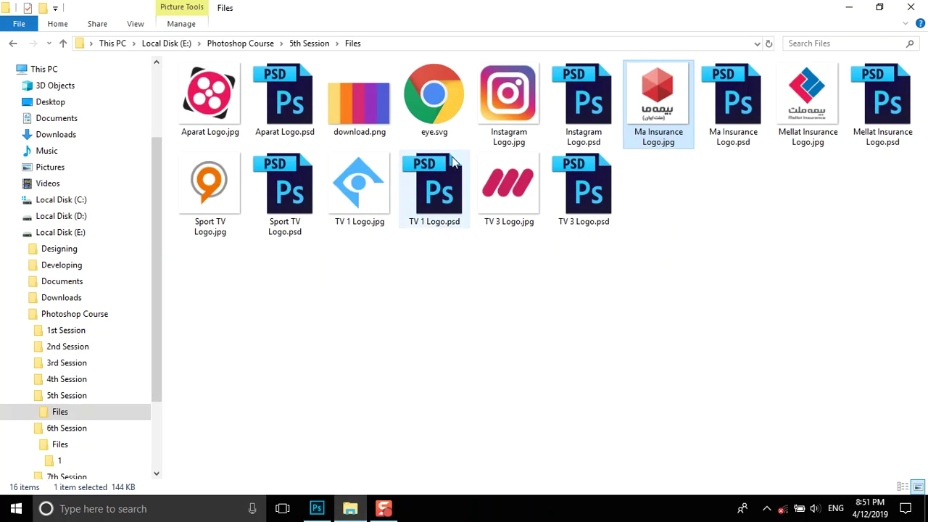
pyautogui.doubleClick(808, 98)
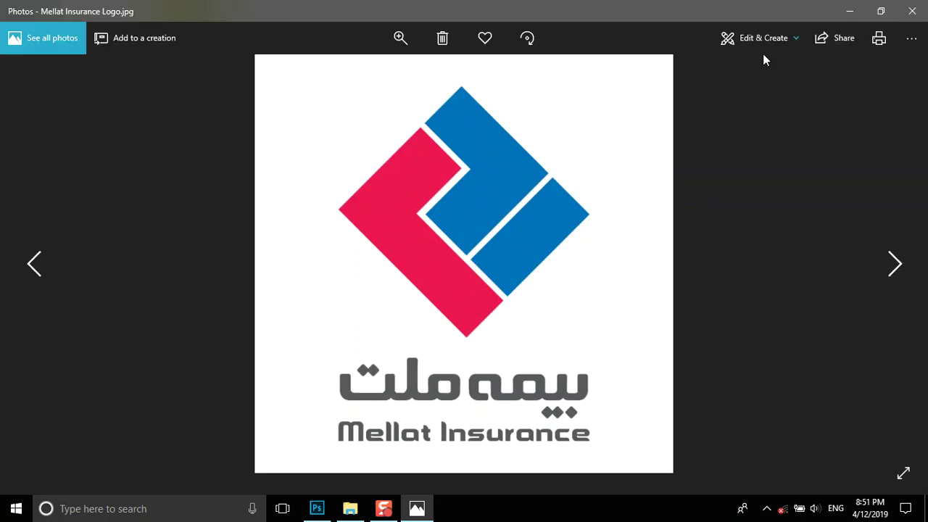
pyautogui.hotkey('alt', 'F4')
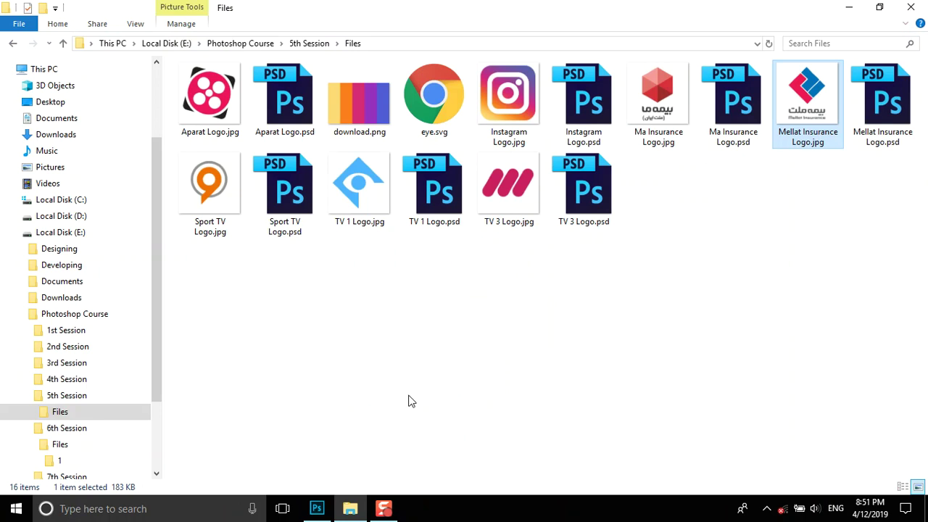
pyautogui.click(324, 512)
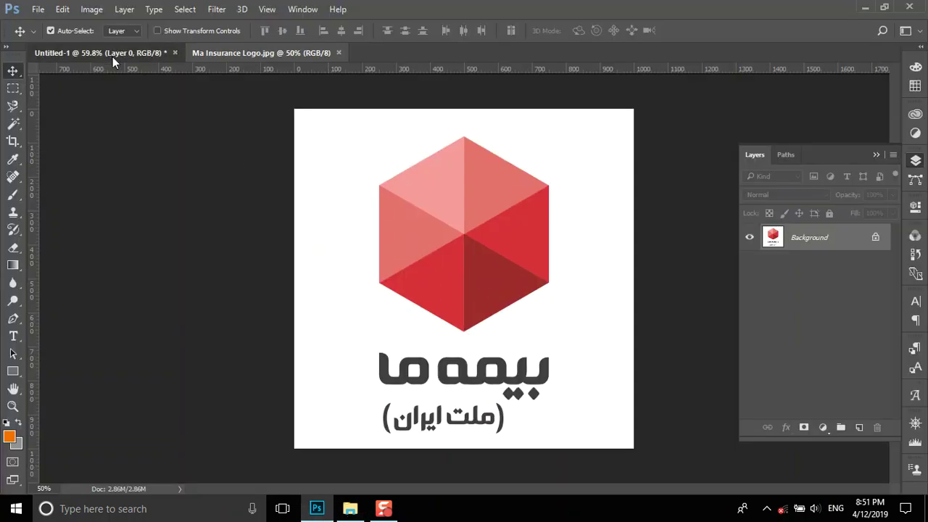
# - In the Ma Insurance Logo document, sample the cube's pink as the foreground colour
pyautogui.click(109, 53)
pyautogui.hotkey('ctrl', 'Tab')
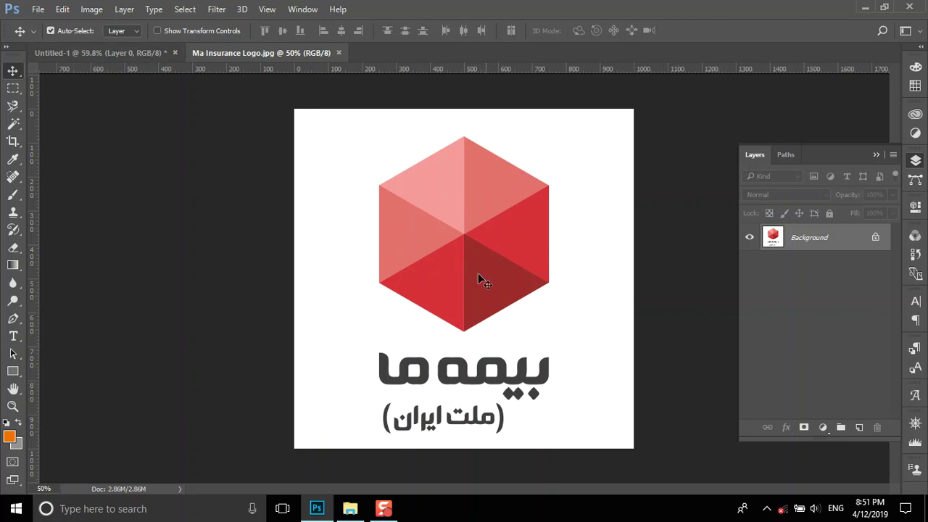
pyautogui.click(12, 372)
pyautogui.click(11, 441)
pyautogui.click(456, 191)
pyautogui.click(836, 150)
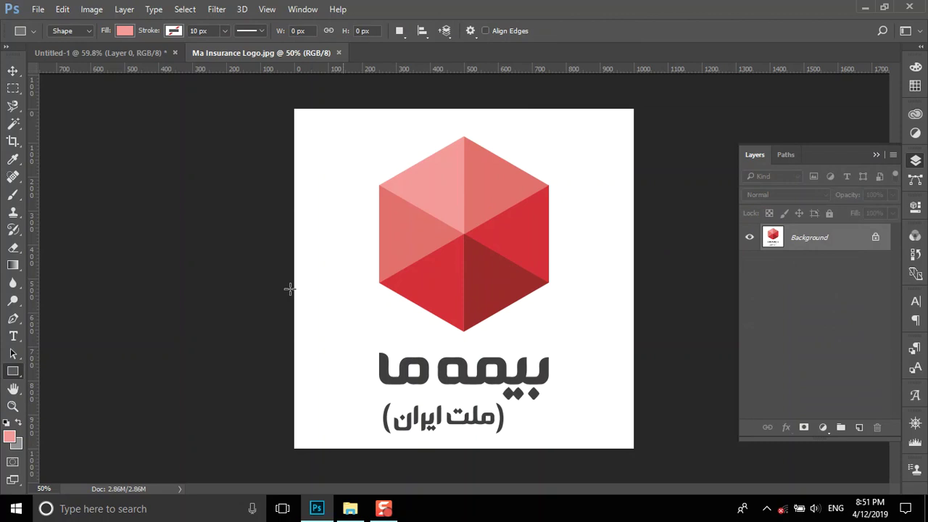
# - Sample the cube's dark red #9e2a2b as background colour and return to Untitled-1
pyautogui.click(18, 445)
pyautogui.click(511, 284)
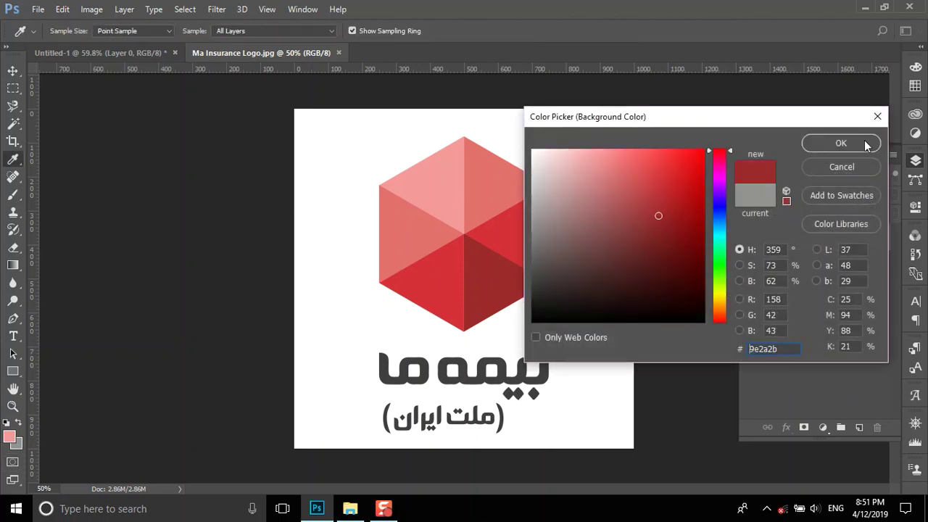
pyautogui.click(867, 145)
pyautogui.click(117, 58)
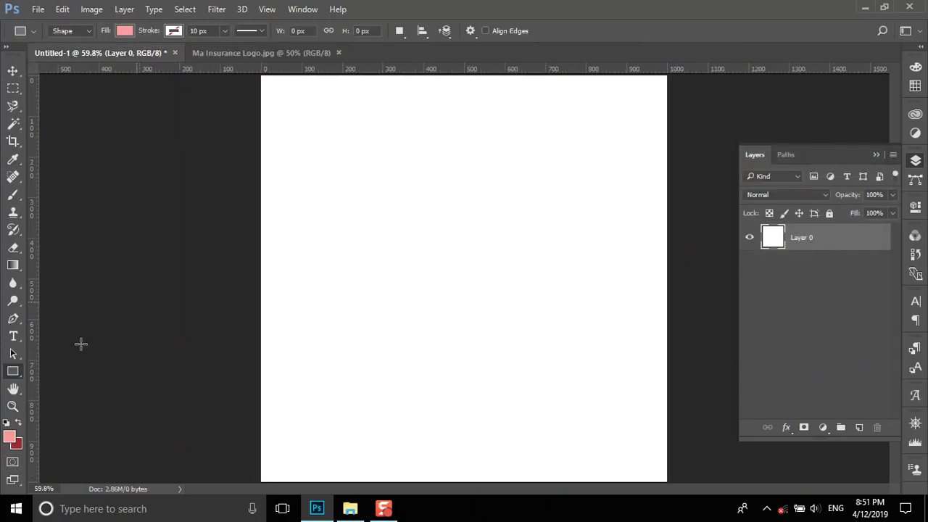
# - Draw a pink three-sided polygon triangle on the blank canvas
pyautogui.rightClick(12, 373)
pyautogui.click(73, 407)
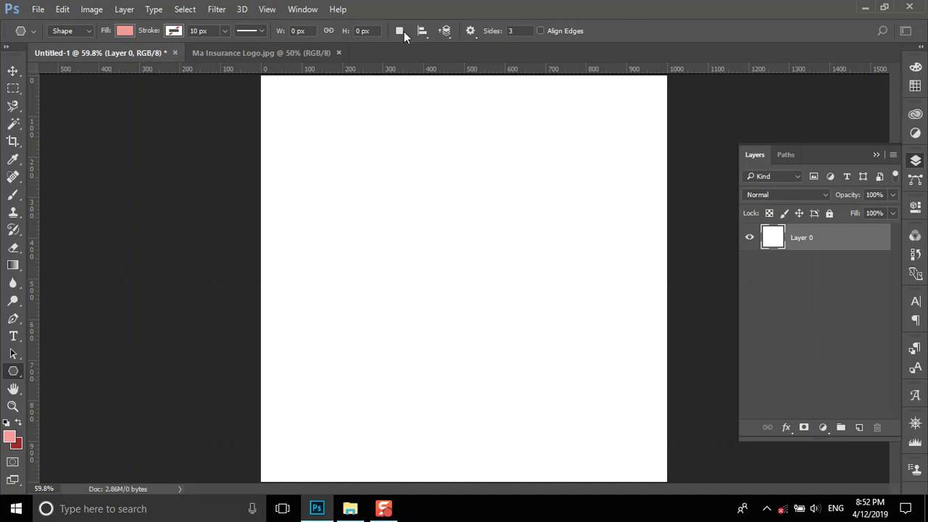
pyautogui.click(471, 32)
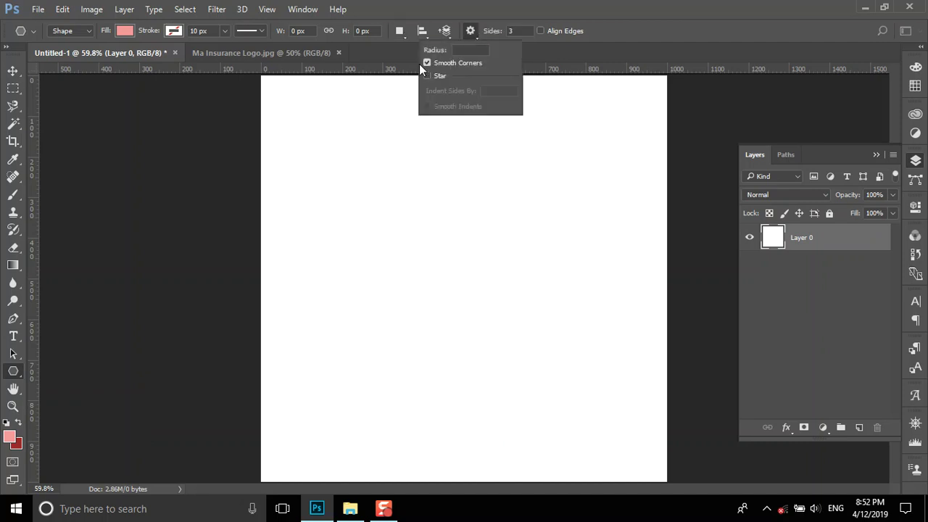
pyautogui.click(125, 31)
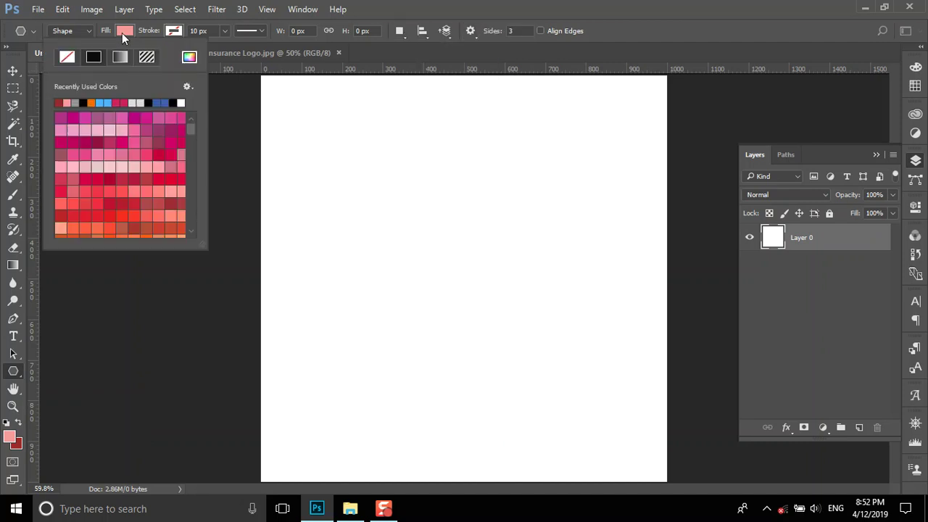
pyautogui.press('Escape')
pyautogui.moveTo(368, 187); pyautogui.dragTo(360, 135)
# - Move the triangle down-right and rotate it, entering 160° then -30°
pyautogui.press('v')
pyautogui.moveTo(356, 196)
pyautogui.mouseDown()
pyautogui.moveTo(446, 273)
pyautogui.moveTo(399, 269)
pyautogui.mouseUp()
pyautogui.hotkey('ctrl', 't')
pyautogui.moveTo(405, 174)
pyautogui.mouseDown()
pyautogui.moveTo(427, 160)
pyautogui.moveTo(474, 263)
pyautogui.mouseUp()
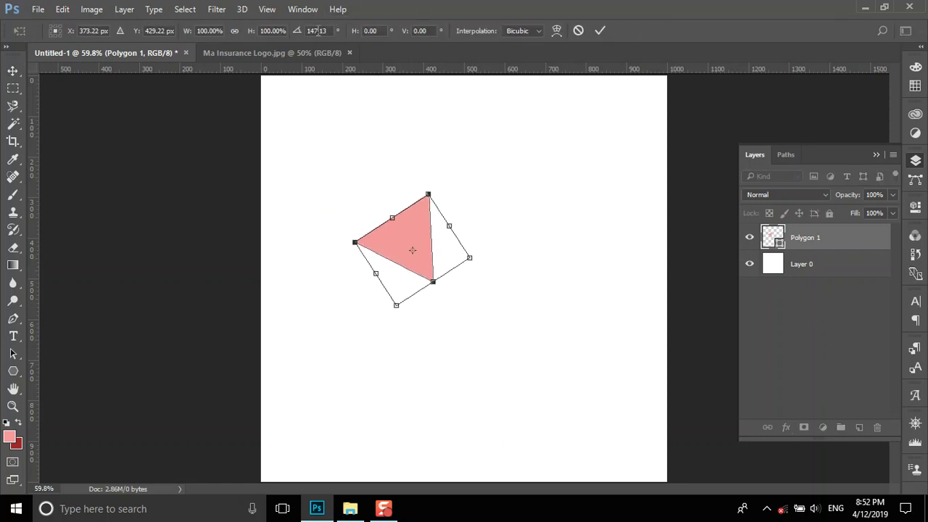
pyautogui.write('160')
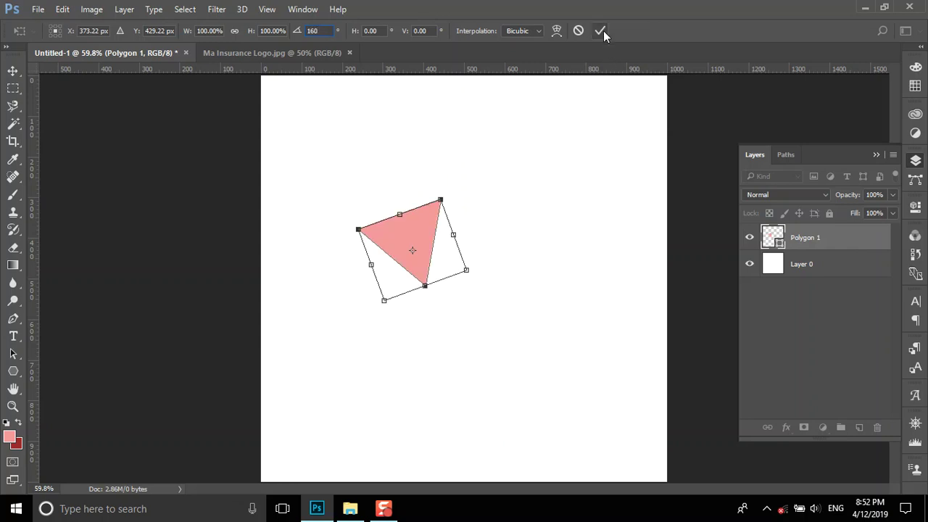
pyautogui.moveTo(451, 182); pyautogui.dragTo(414, 351)
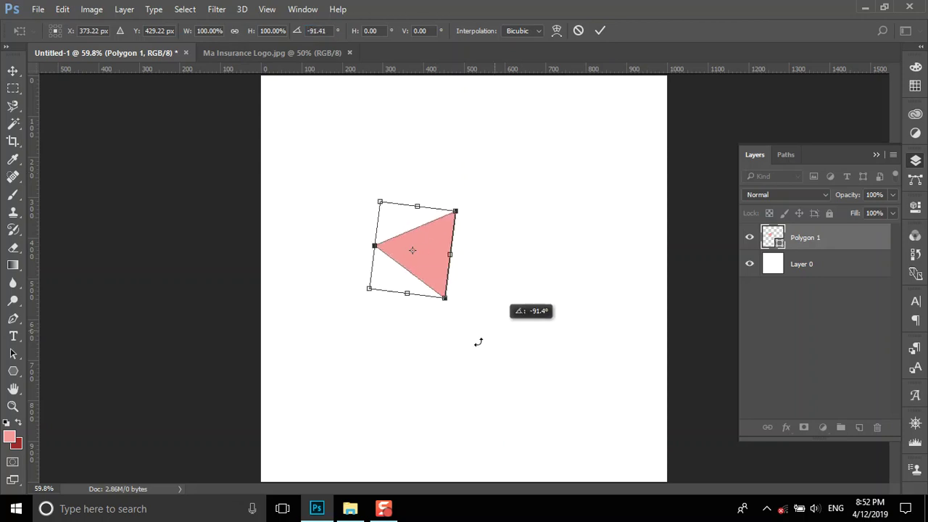
pyautogui.click(317, 31)
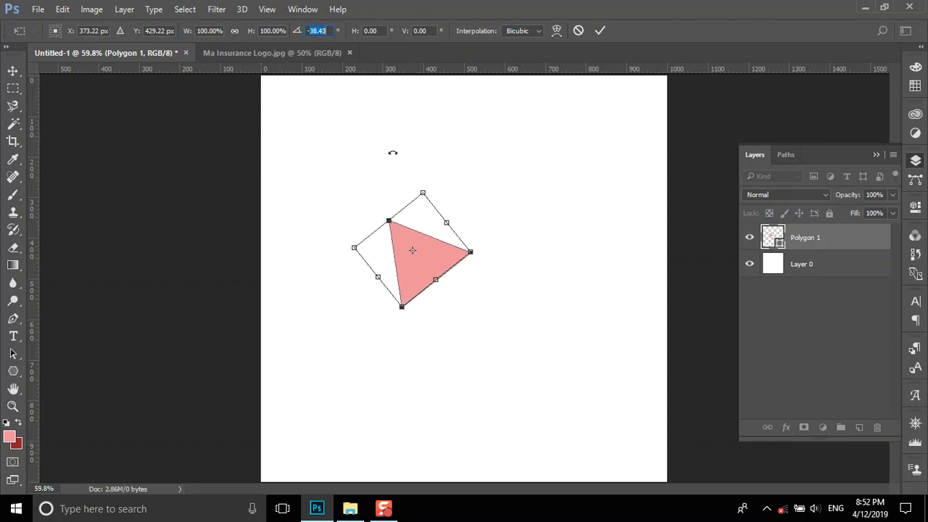
pyautogui.write('-30')
# - Flip the triangle vertically and horizontally to point left, position it, and duplicate it
pyautogui.rightClick(406, 274)
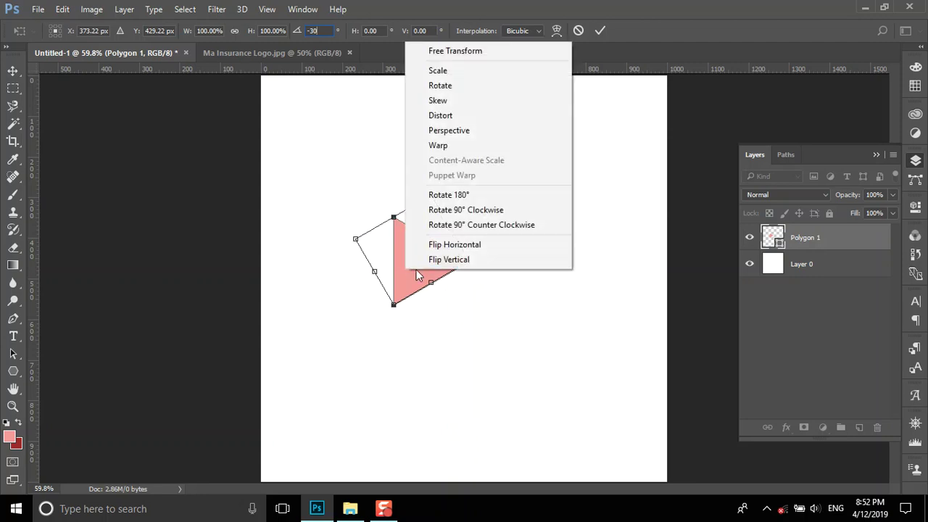
pyautogui.click(425, 259)
pyautogui.rightClick(424, 258)
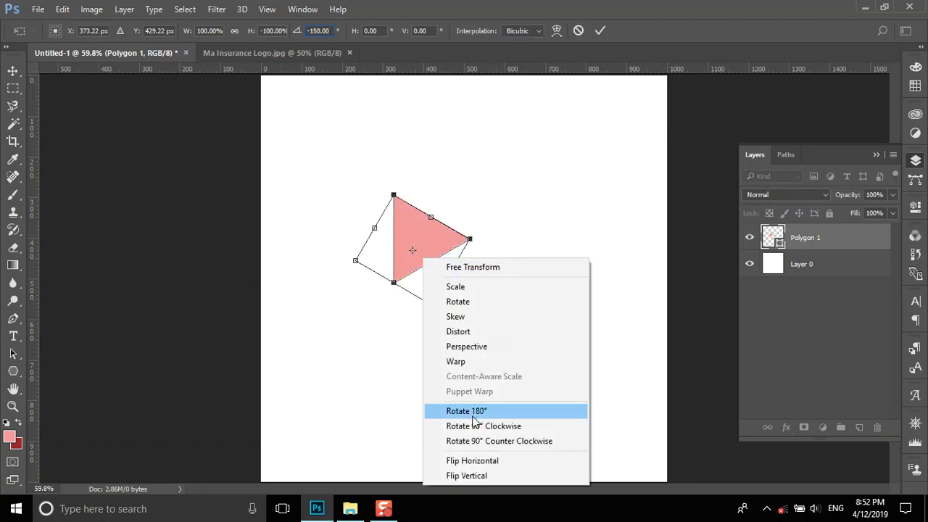
pyautogui.click(470, 460)
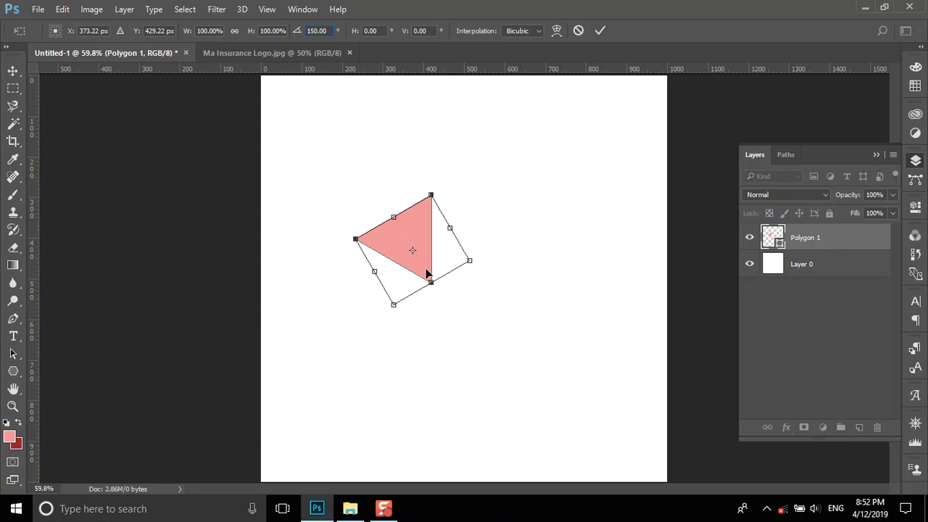
pyautogui.moveTo(428, 274); pyautogui.dragTo(423, 254)
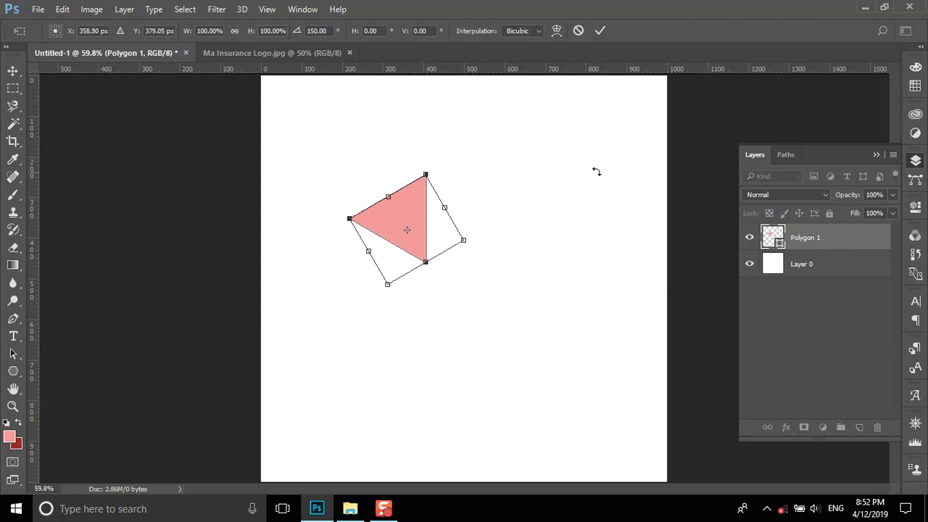
pyautogui.click(601, 32)
pyautogui.moveTo(418, 225)
pyautogui.mouseDown()
pyautogui.moveTo(432, 225)
pyautogui.moveTo(464, 290)
pyautogui.mouseUp()
pyautogui.hotkey('ctrl', 'j')
# - Flip the copied triangle horizontally, vertically, then horizontally again in Free Transform
pyautogui.hotkey('ctrl', 't')
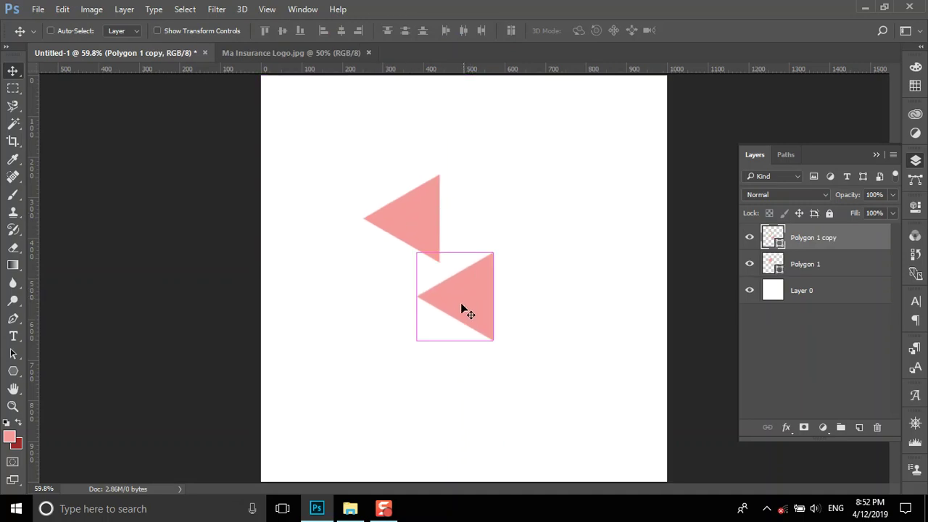
pyautogui.rightClick(456, 310)
pyautogui.click(491, 282)
pyautogui.rightClick(457, 310)
pyautogui.click(497, 297)
pyautogui.rightClick(451, 321)
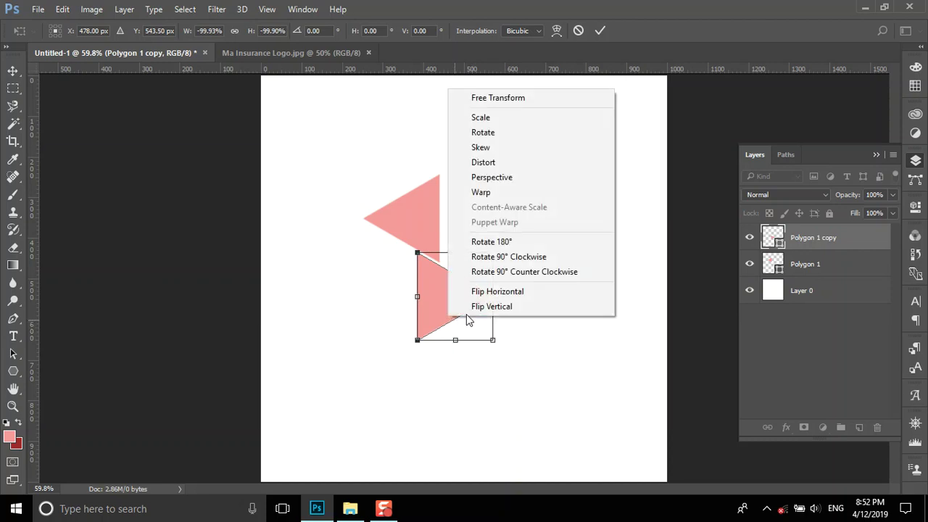
pyautogui.click(483, 290)
# - Rotate the copy to -120° and nudge it 5 px right to meet the first tip
pyautogui.moveTo(405, 238); pyautogui.dragTo(485, 202)
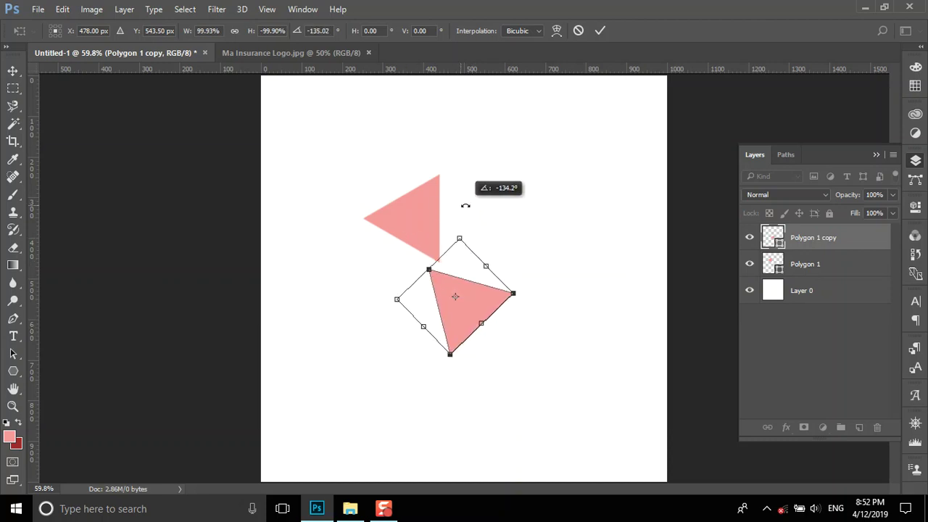
pyautogui.click(319, 31)
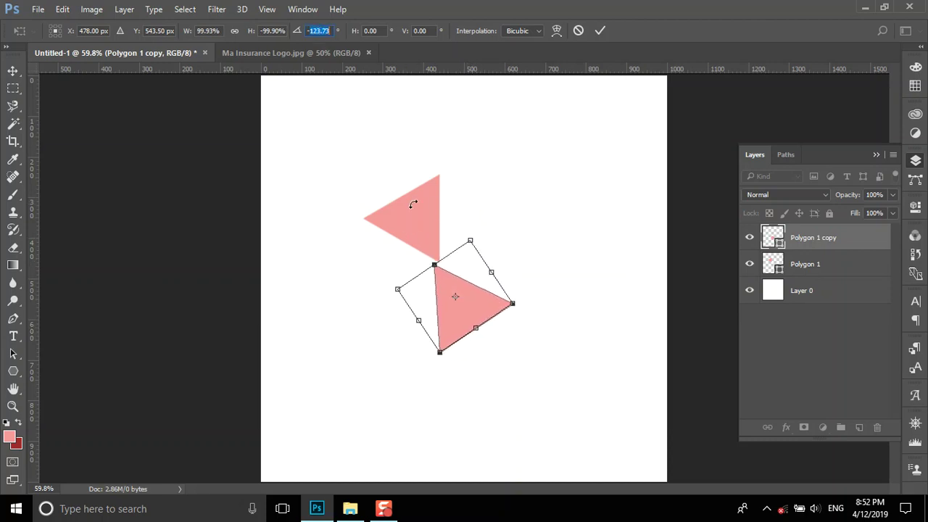
pyautogui.write('-120')
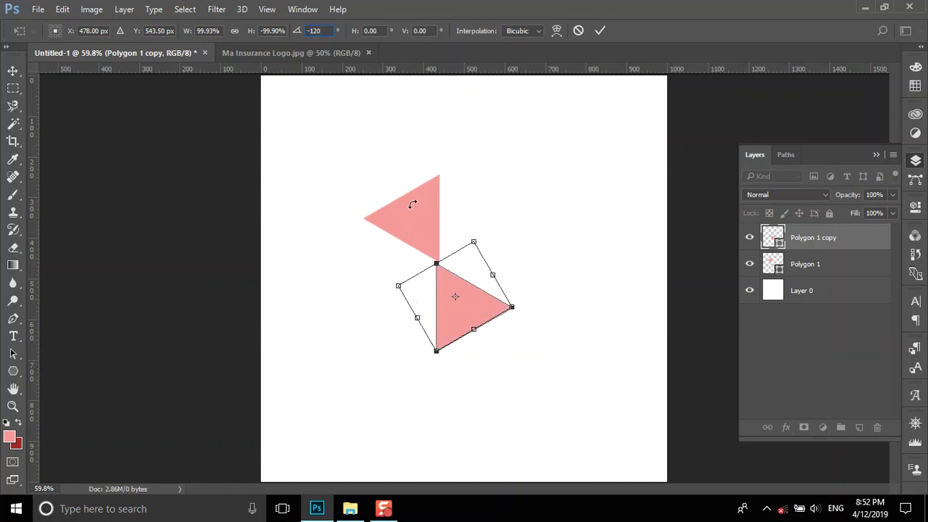
pyautogui.moveTo(489, 311); pyautogui.dragTo(493, 310)
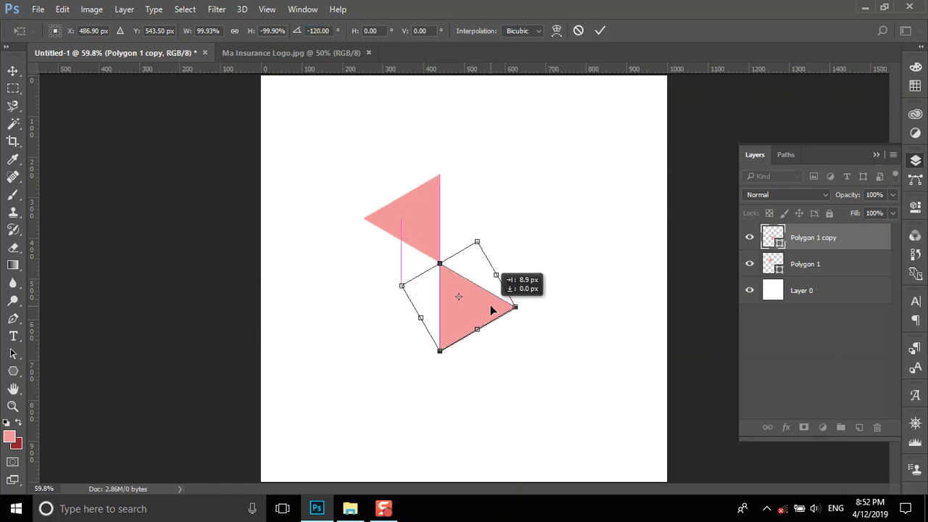
pyautogui.click(600, 31)
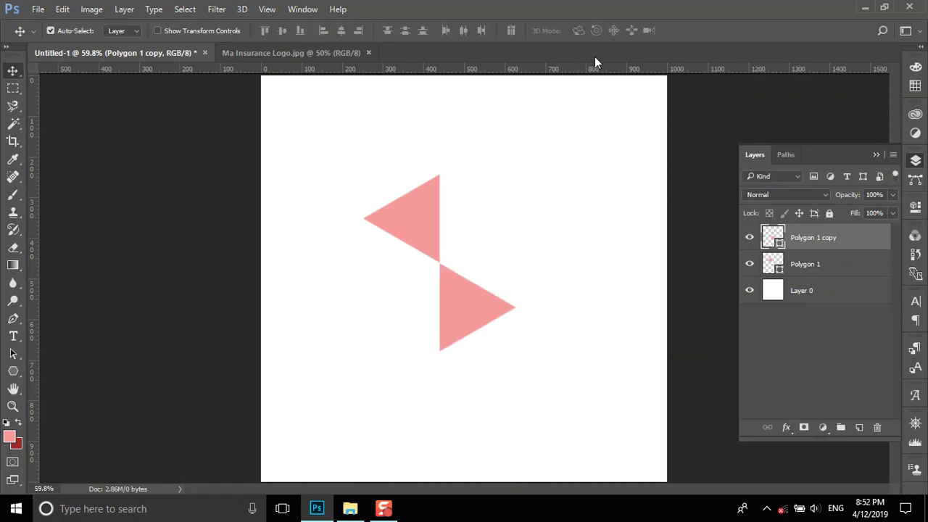
pyautogui.click(21, 427)
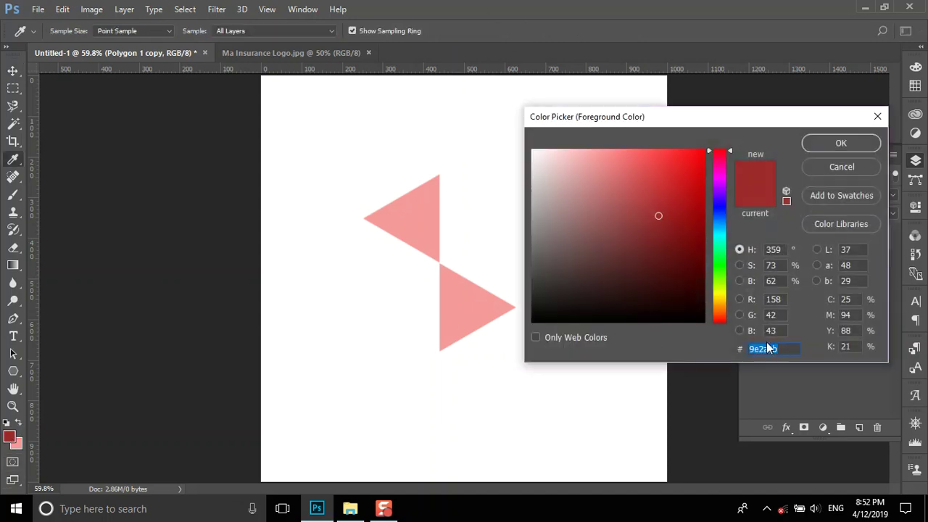
# - Give Polygon 1 copy a dark red Color Overlay using the copied hex value
pyautogui.rightClick(769, 352)
pyautogui.click(797, 203)
pyautogui.press('Return')
pyautogui.doubleClick(870, 239)
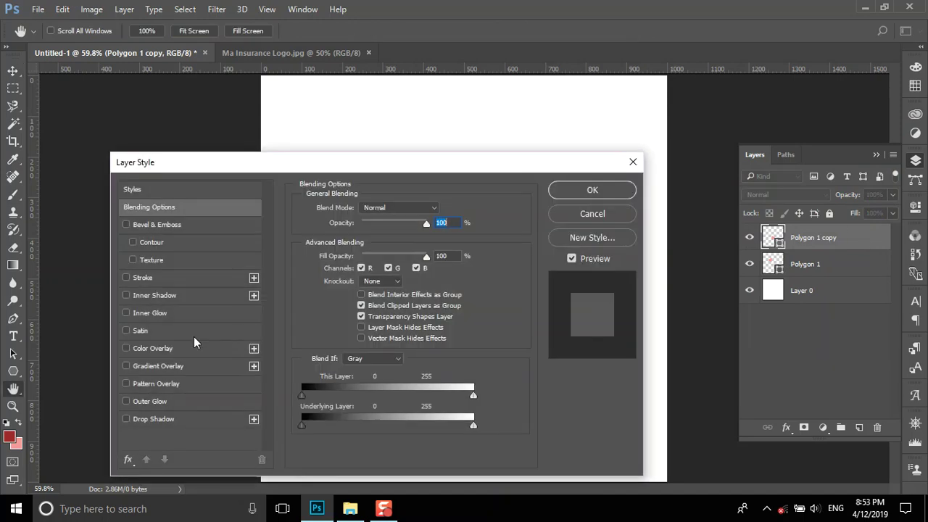
pyautogui.click(145, 355)
pyautogui.click(441, 210)
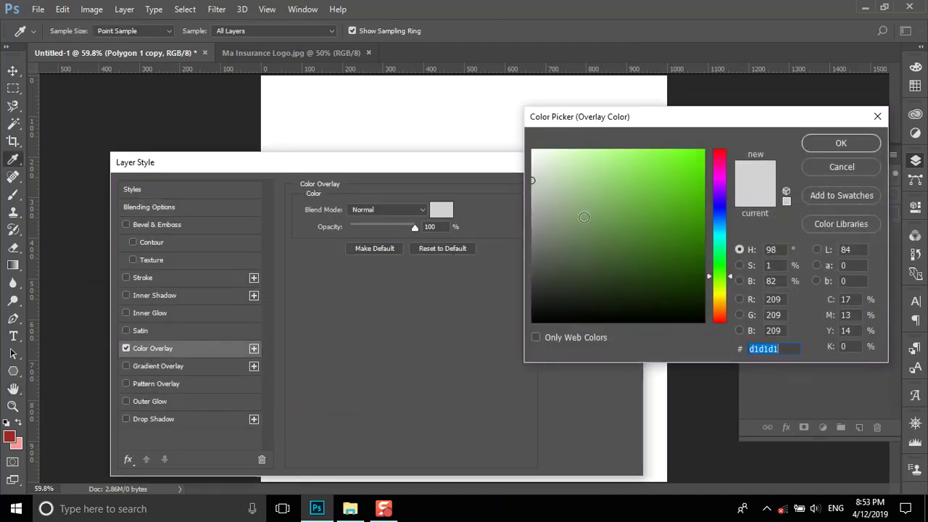
pyautogui.rightClick(769, 349)
pyautogui.click(779, 230)
pyautogui.click(838, 142)
pyautogui.click(619, 196)
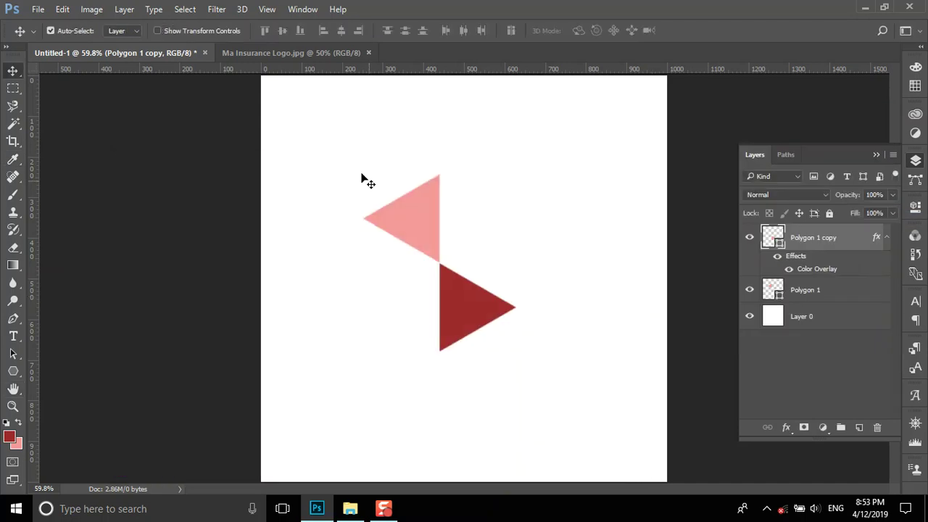
# - Select both triangles and move them right and down toward the canvas centre
pyautogui.keyDown('shift'); pyautogui.click(831, 292); pyautogui.keyUp('shift')
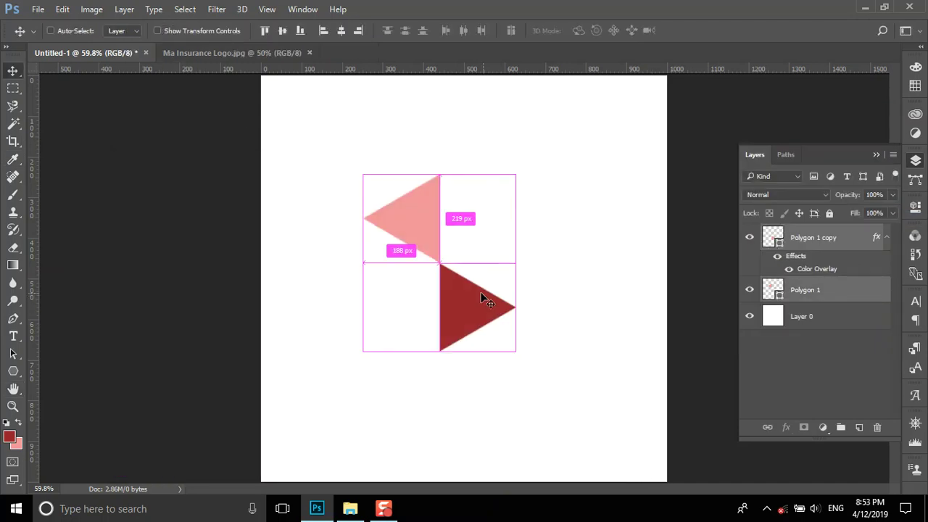
pyautogui.hotkey('ctrl', 't')
pyautogui.moveTo(474, 298); pyautogui.dragTo(501, 316)
pyautogui.click(600, 31)
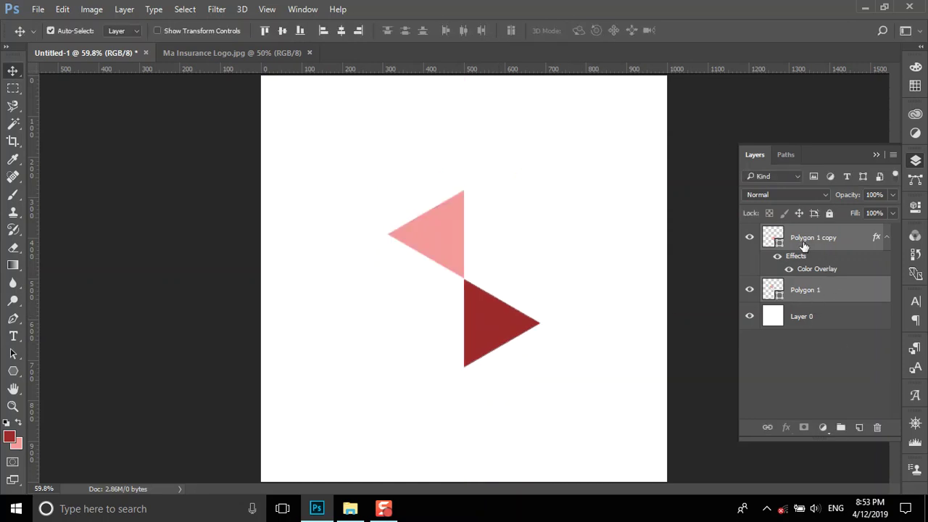
pyautogui.click(283, 53)
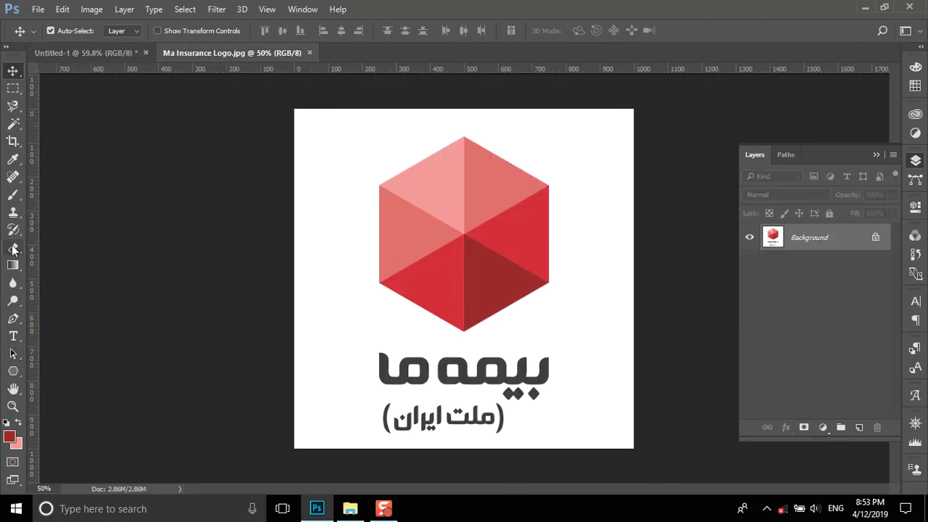
# - Eyedrop the cube's bright red as foreground and e3706d red as background
pyautogui.click(14, 158)
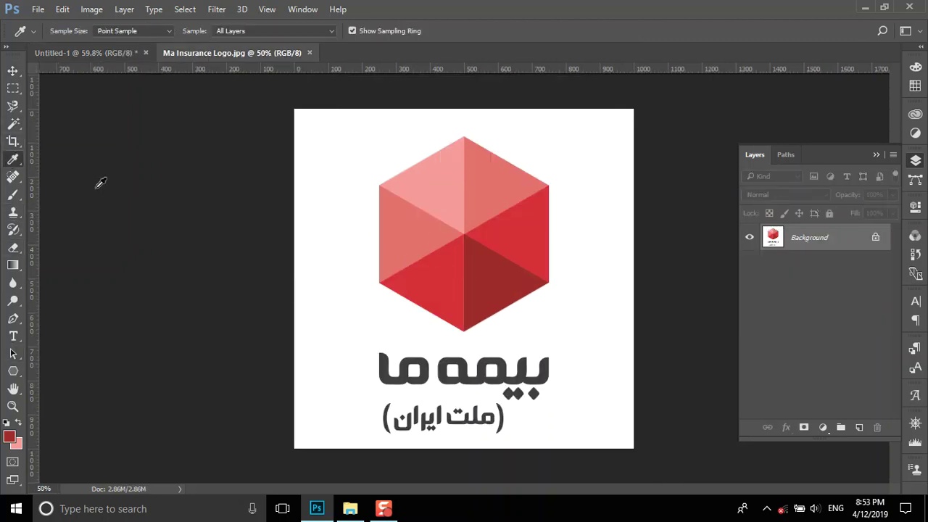
pyautogui.click(440, 278)
pyautogui.click(17, 444)
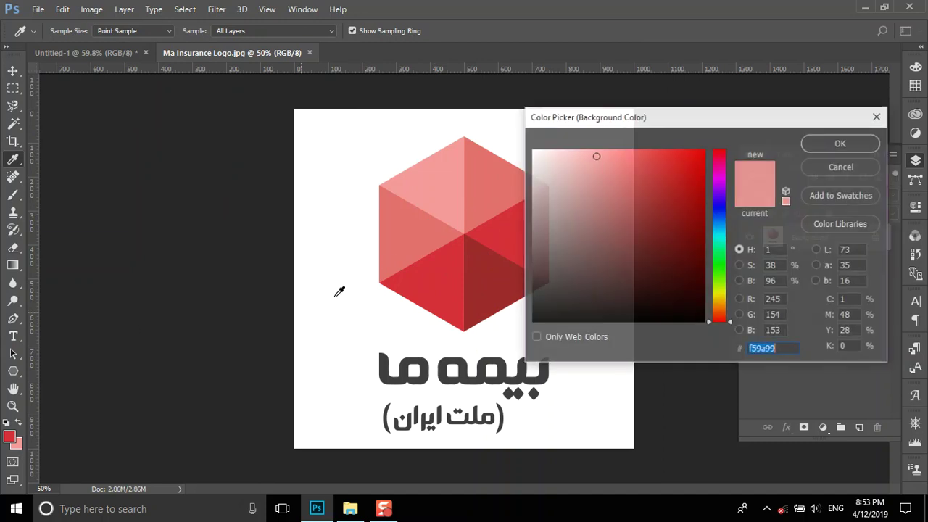
pyautogui.click(426, 225)
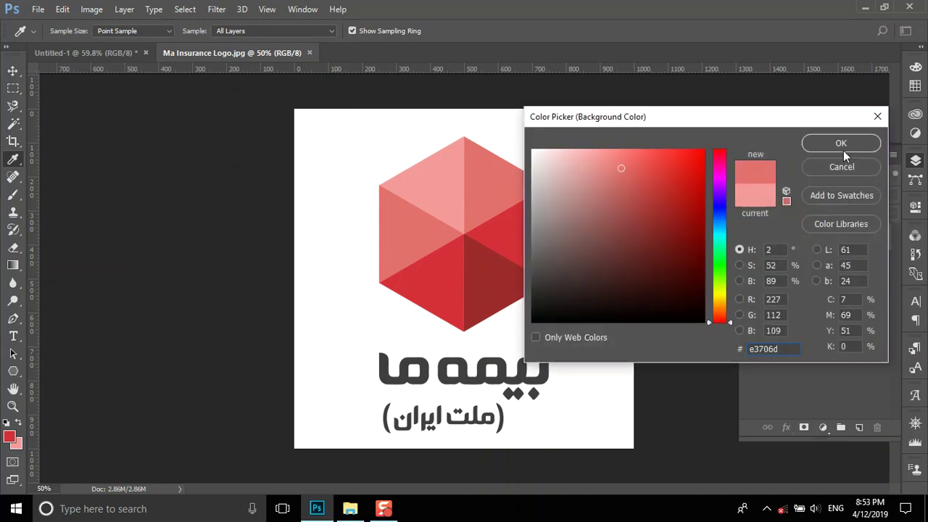
pyautogui.click(842, 147)
# - Back in Untitled-1, Alt-drag to duplicate both triangles
pyautogui.click(84, 53)
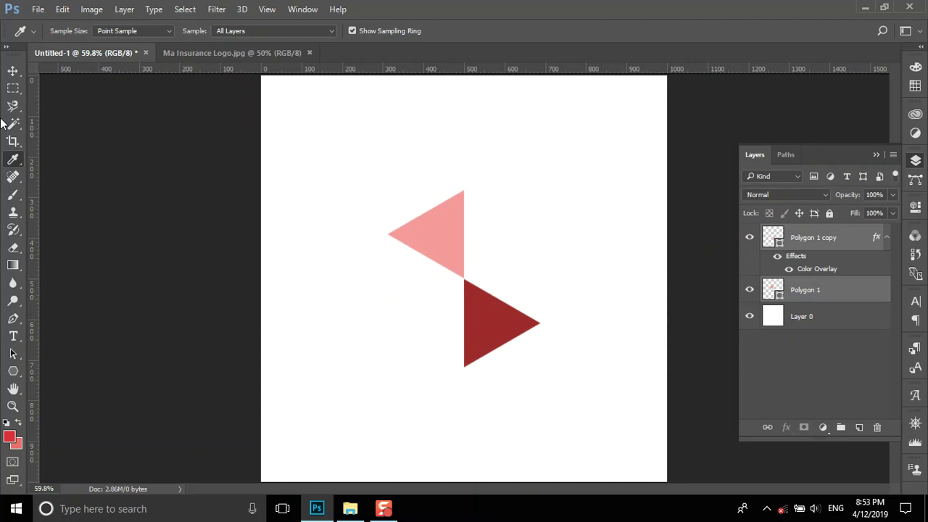
pyautogui.click(12, 71)
pyautogui.moveTo(485, 318); pyautogui.dragTo(395, 348)
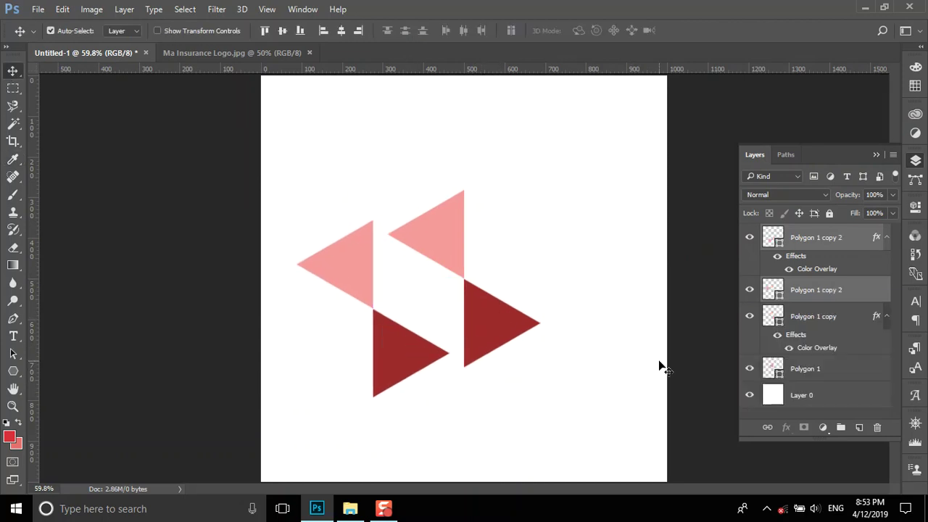
# - Paste the bright red hex into the bottom dark triangle copy's Color Overlay
pyautogui.click(10, 436)
pyautogui.rightClick(764, 351)
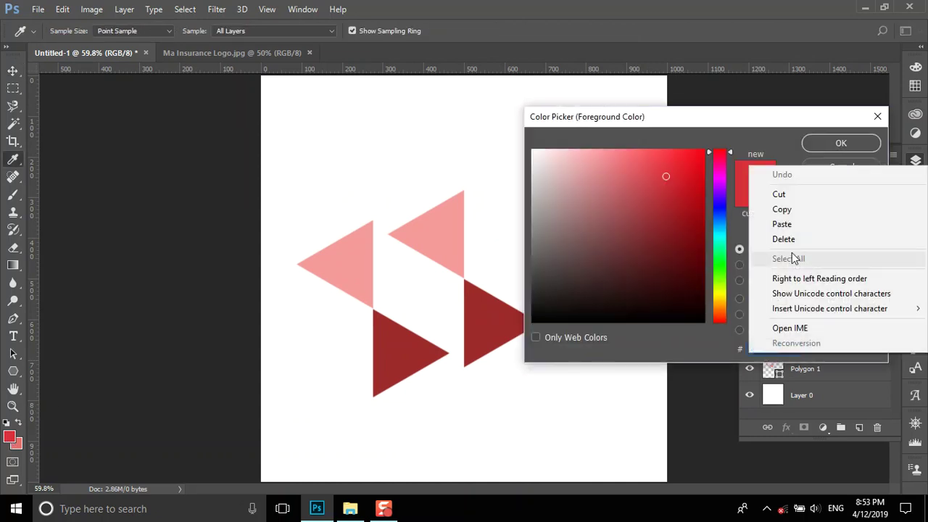
pyautogui.click(790, 209)
pyautogui.click(842, 143)
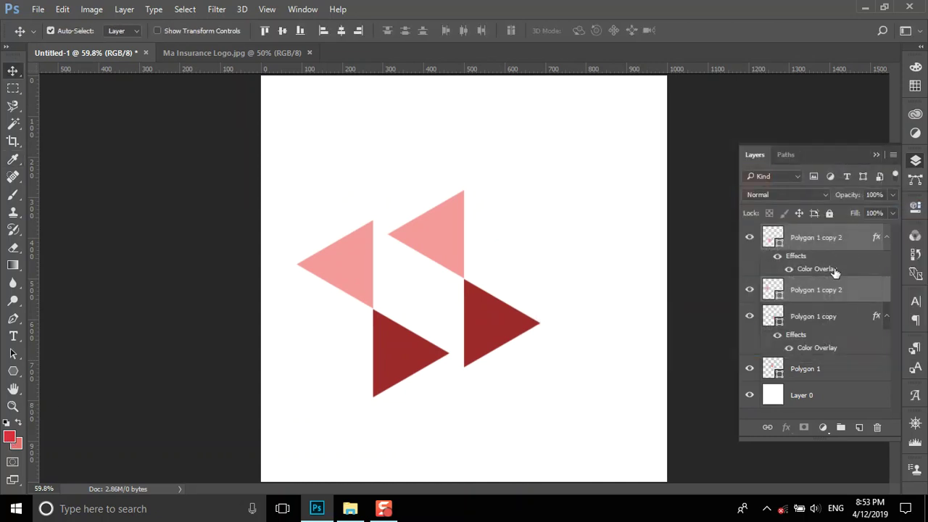
pyautogui.doubleClick(836, 271)
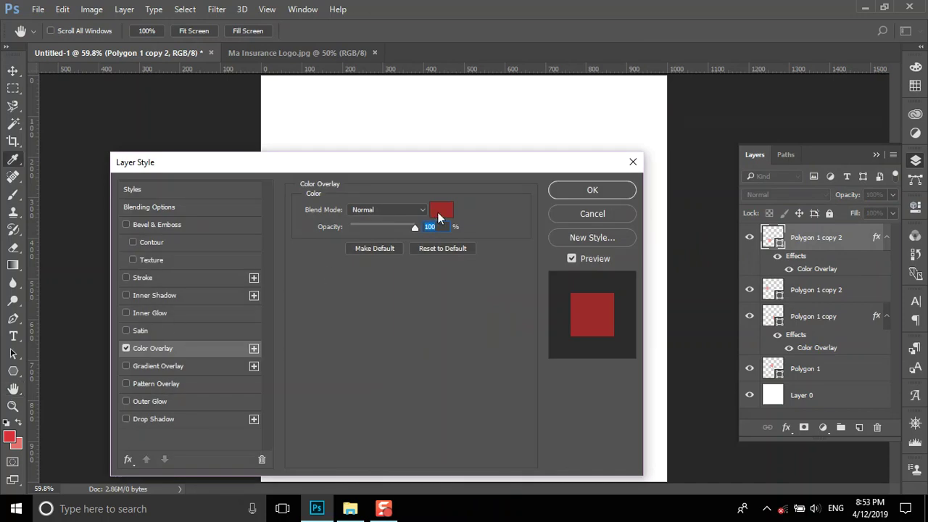
pyautogui.click(438, 213)
pyautogui.rightClick(769, 352)
pyautogui.click(798, 221)
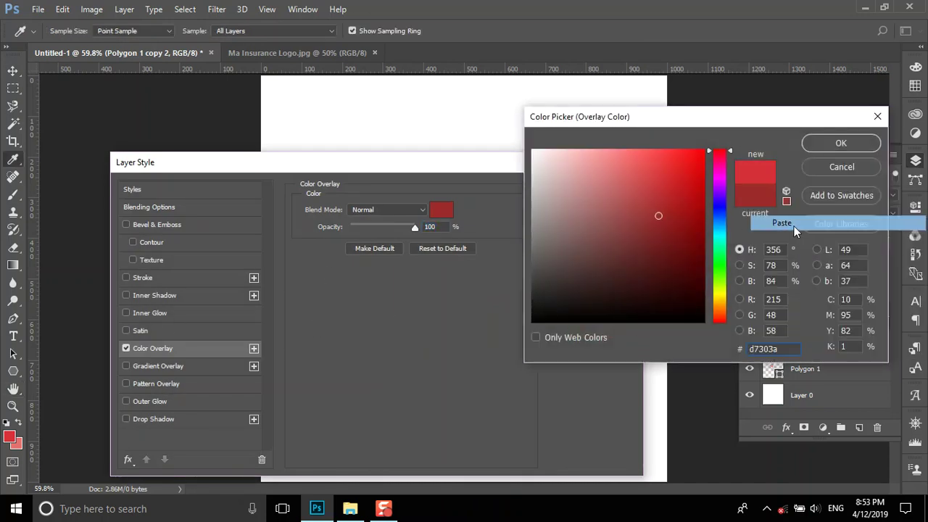
pyautogui.click(834, 144)
pyautogui.click(593, 191)
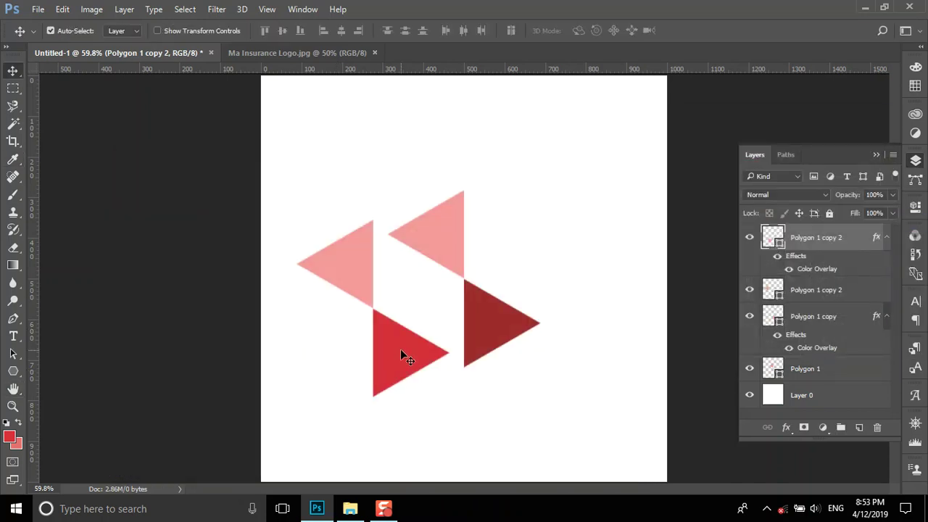
# - Move the bright red triangle upper right and give the left triangle a red overlay
pyautogui.moveTo(421, 363); pyautogui.dragTo(596, 224)
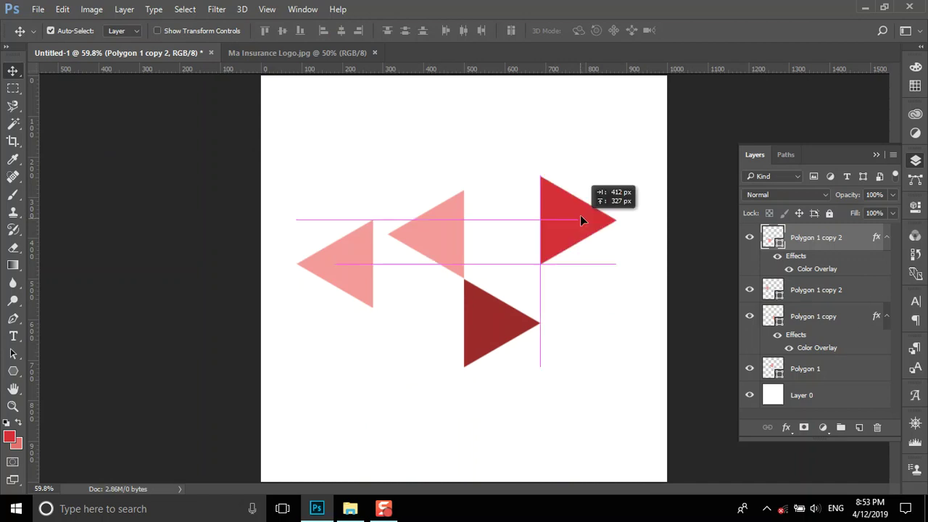
pyautogui.click(314, 266)
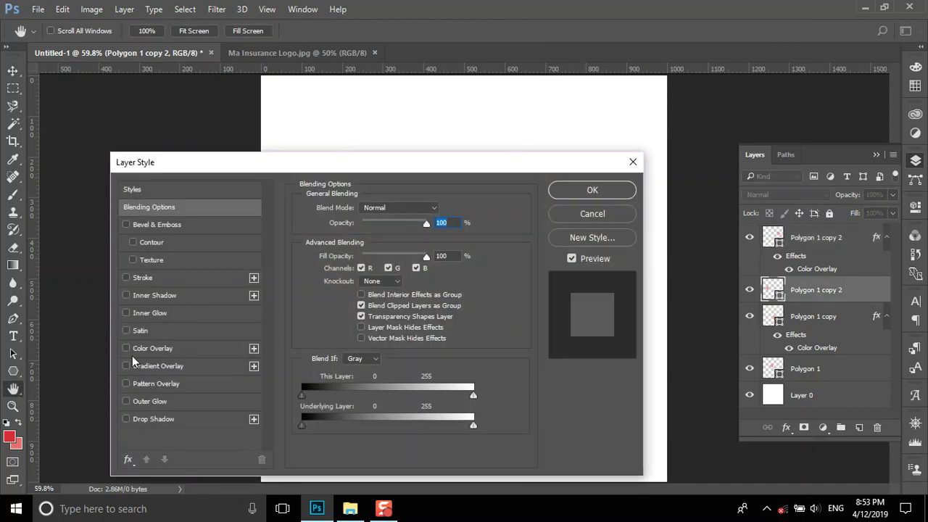
pyautogui.click(138, 349)
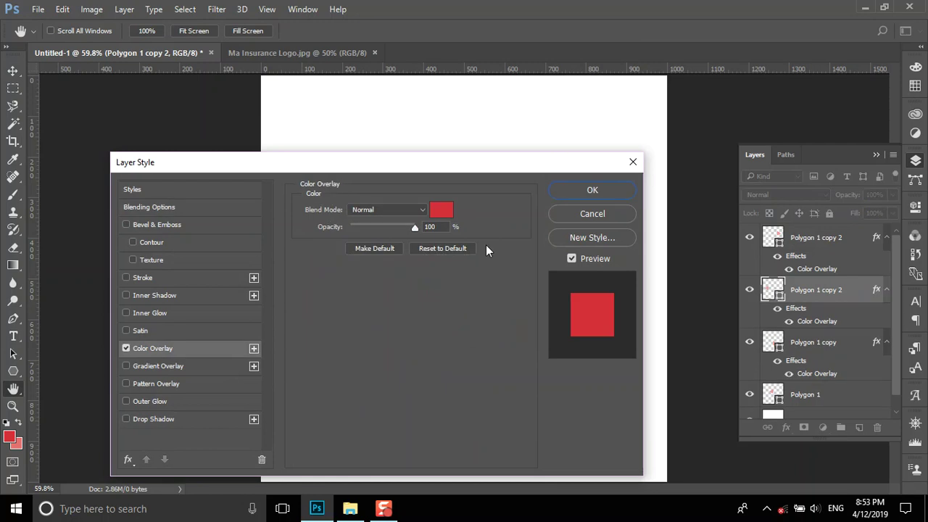
pyautogui.press('Return')
pyautogui.moveTo(358, 272); pyautogui.dragTo(375, 301)
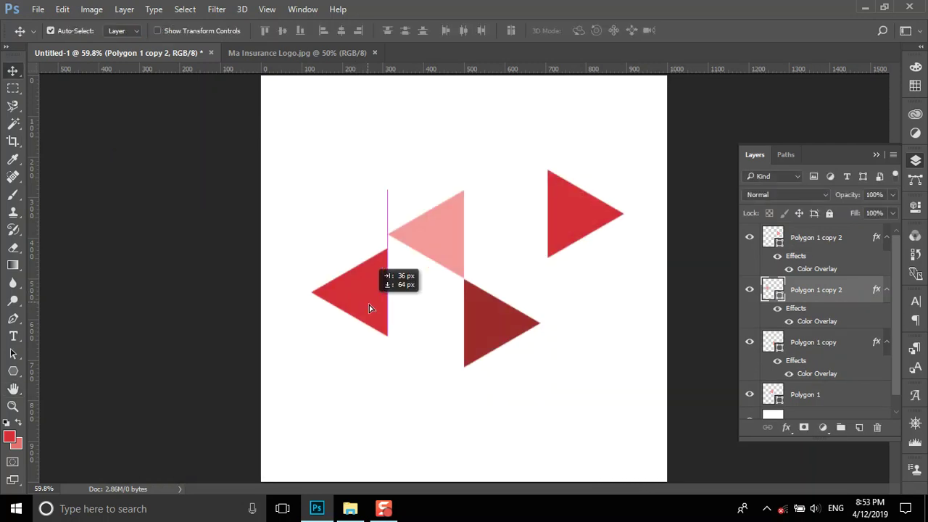
# - Rotate the upper-right triangle to exactly 60°, snap it to the dark triangle, and slide the left one under the pink
pyautogui.hotkey('ctrl', 't')
pyautogui.click(353, 51)
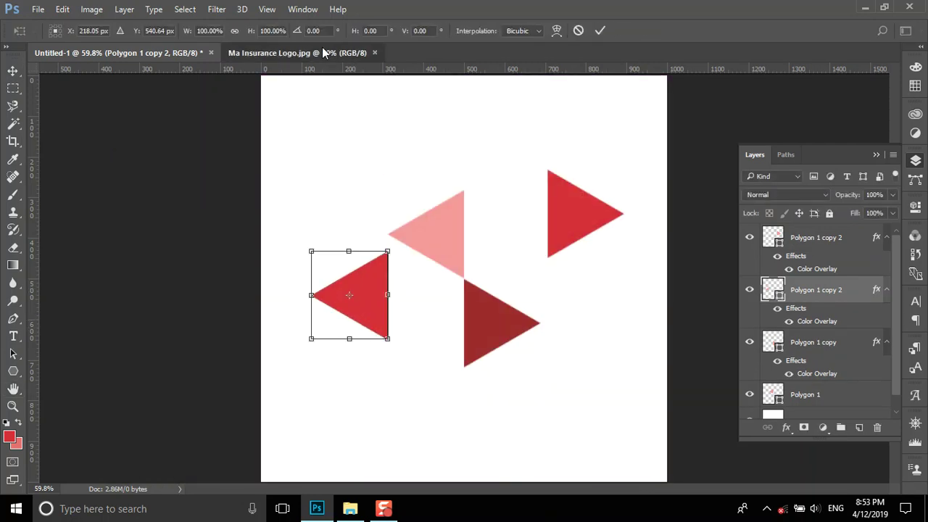
pyautogui.hotkey('ctrl', 'Tab')
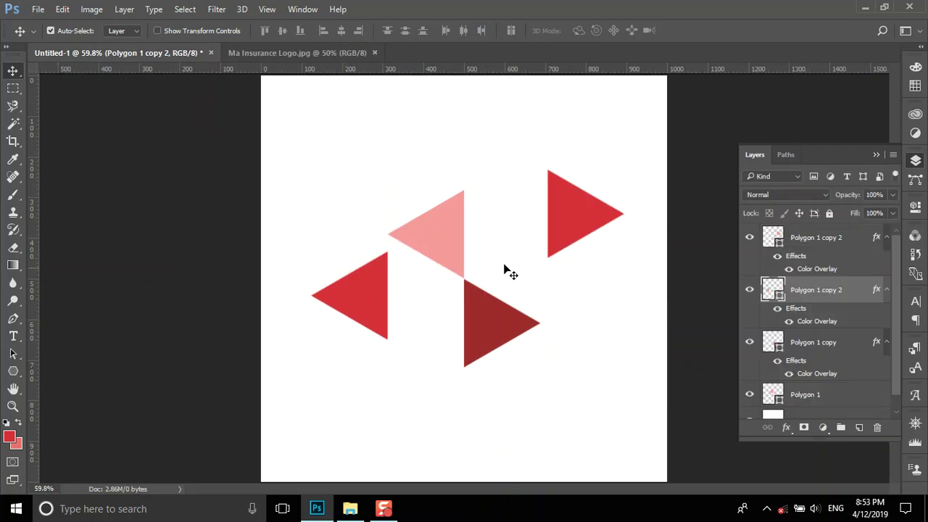
pyautogui.hotkey('ctrl', 't')
pyautogui.moveTo(541, 152); pyautogui.dragTo(632, 141)
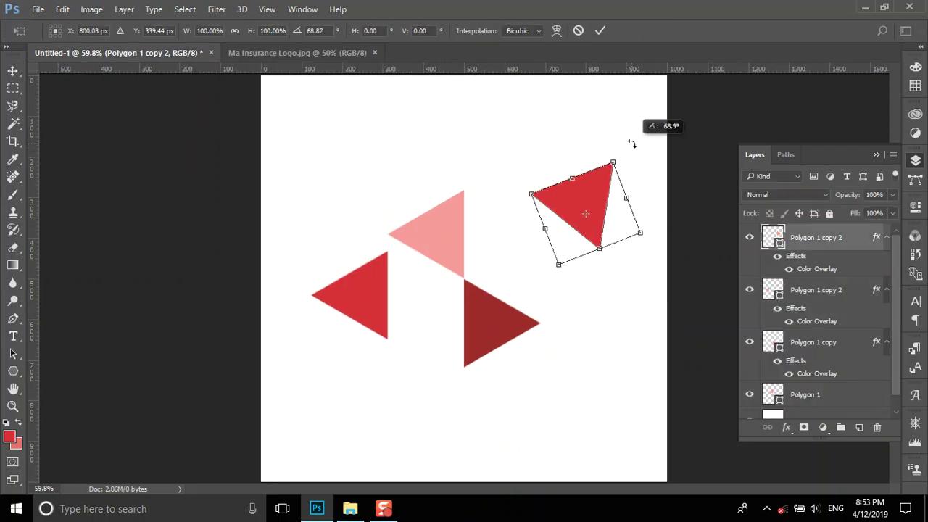
pyautogui.moveTo(586, 241); pyautogui.dragTo(526, 335)
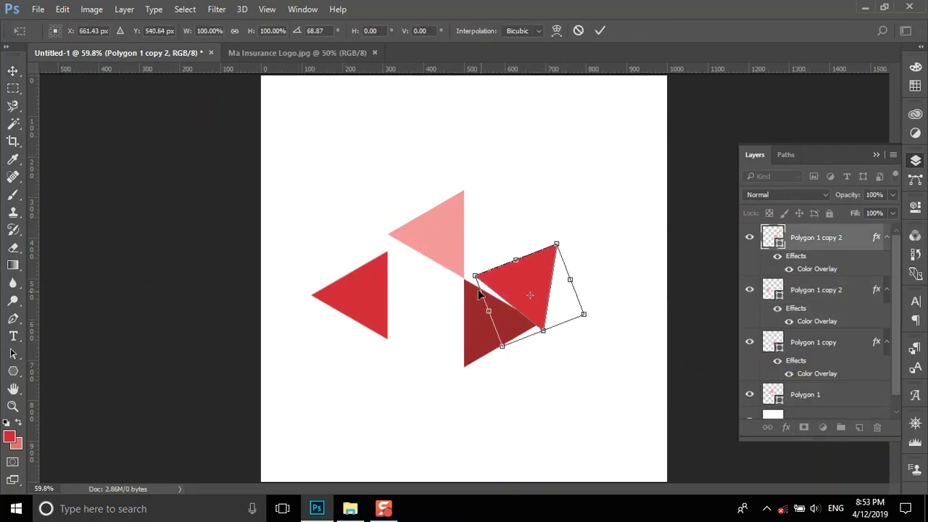
pyautogui.moveTo(460, 268); pyautogui.dragTo(455, 280)
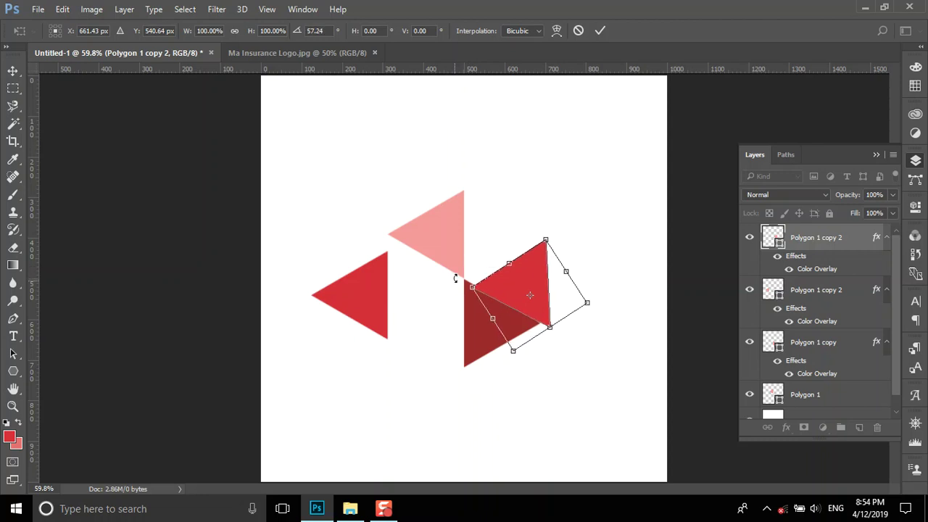
pyautogui.write('60')
pyautogui.press('Return')
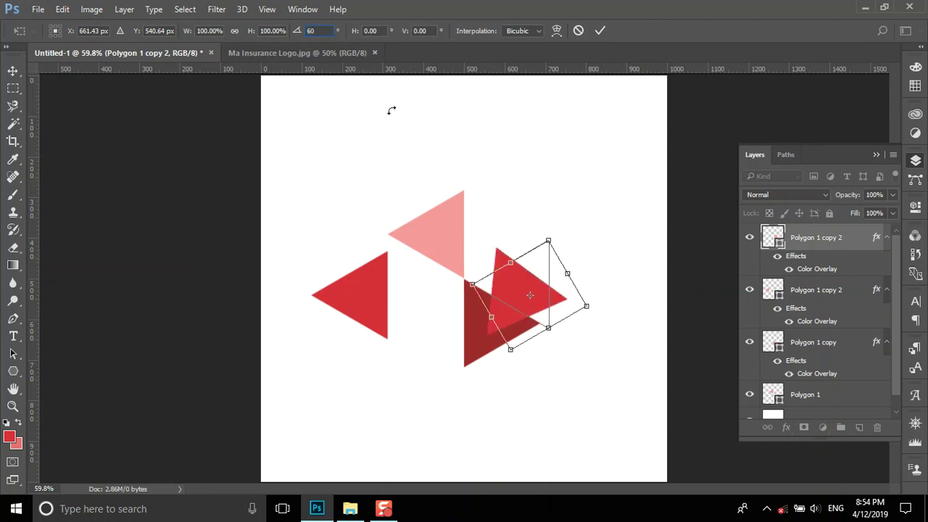
pyautogui.moveTo(511, 275); pyautogui.dragTo(505, 274)
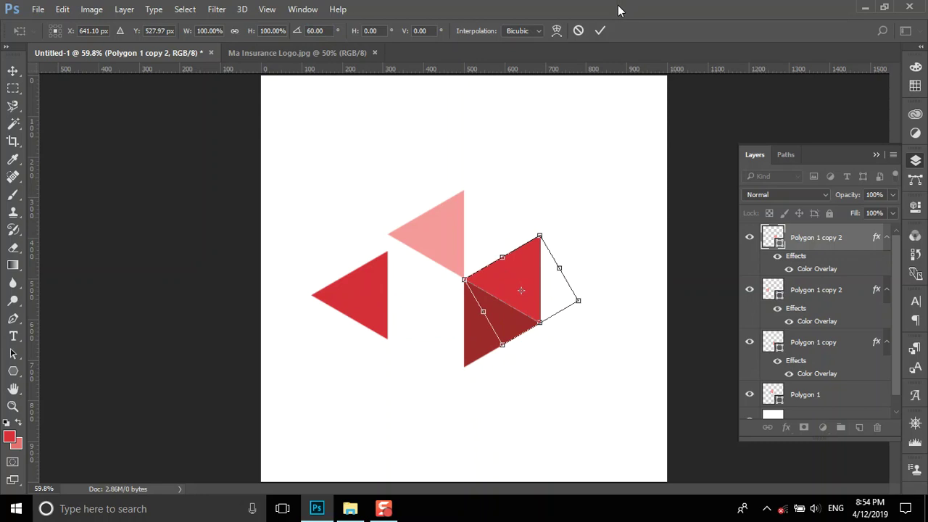
pyautogui.click(600, 31)
pyautogui.click(361, 299)
pyautogui.moveTo(360, 294); pyautogui.dragTo(437, 321)
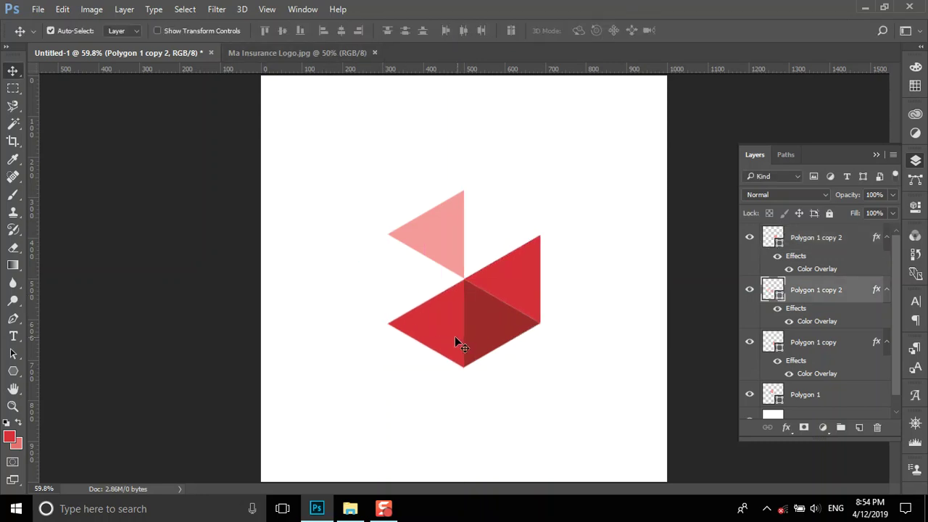
# - Duplicate the left red triangle, rotate the copy 60°, and fit it into the upper left
pyautogui.hotkey('ctrl', 'j')
pyautogui.moveTo(441, 333); pyautogui.dragTo(343, 309)
pyautogui.hotkey('ctrl', 't')
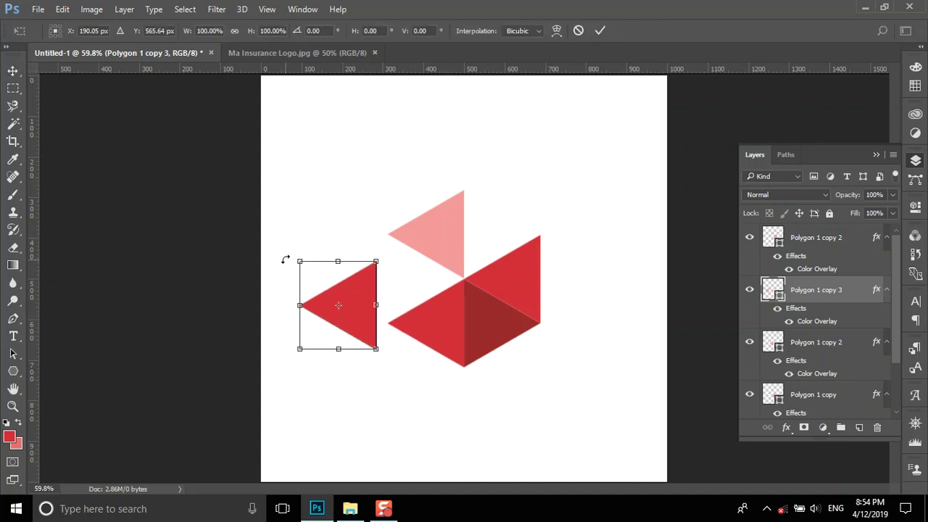
pyautogui.moveTo(286, 260); pyautogui.dragTo(349, 228)
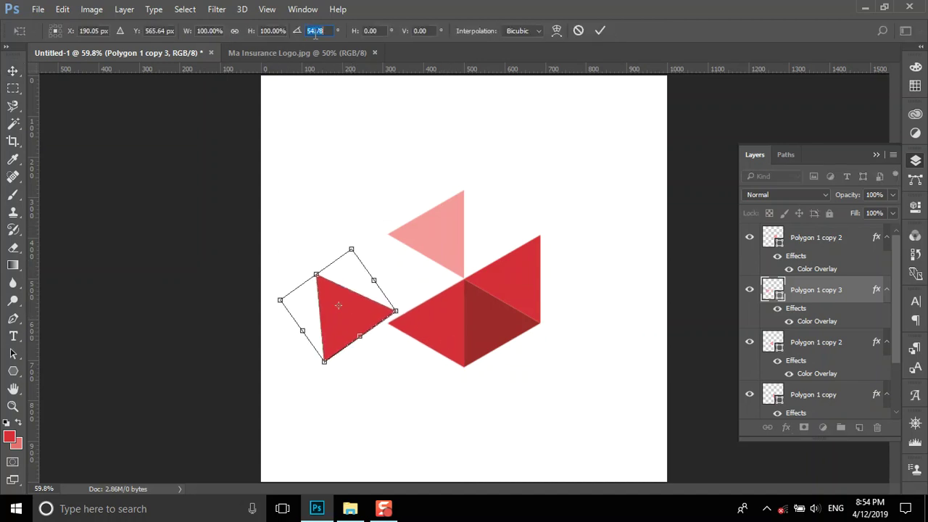
pyautogui.write('60')
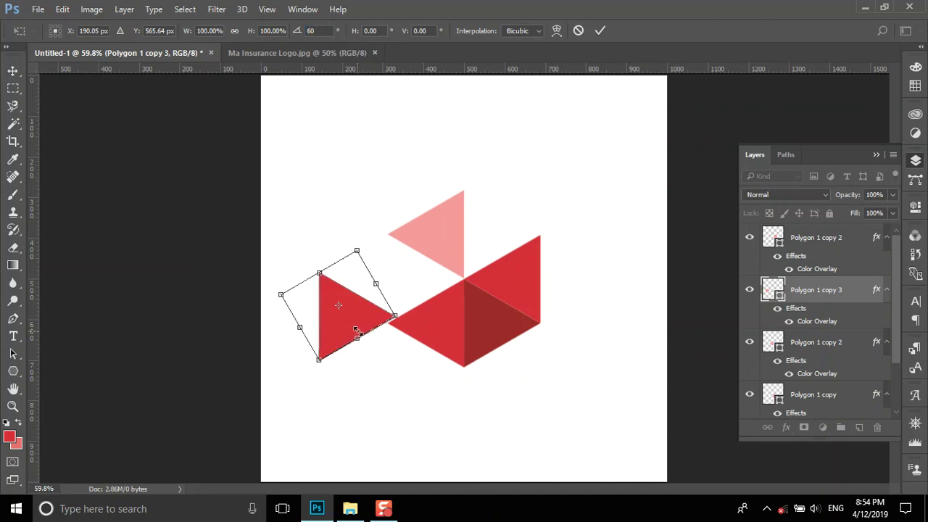
pyautogui.moveTo(373, 313); pyautogui.dragTo(437, 272)
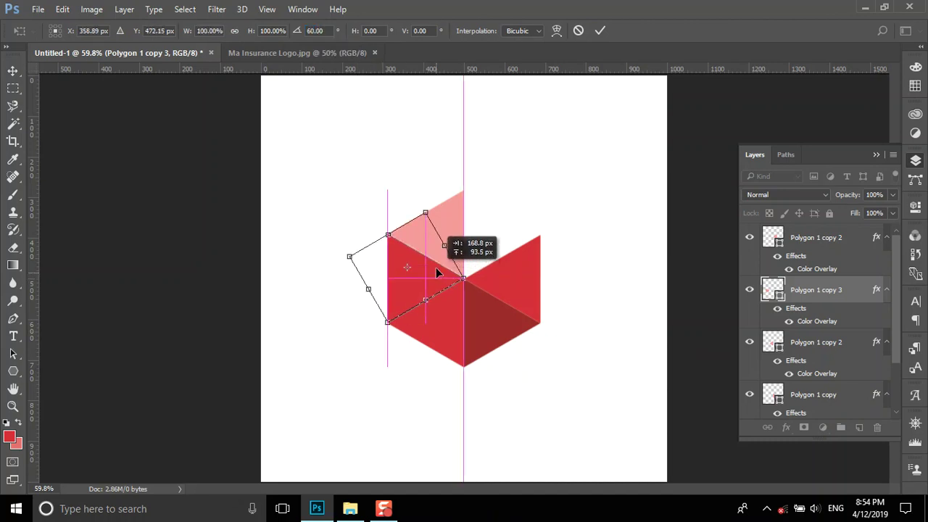
pyautogui.click(600, 30)
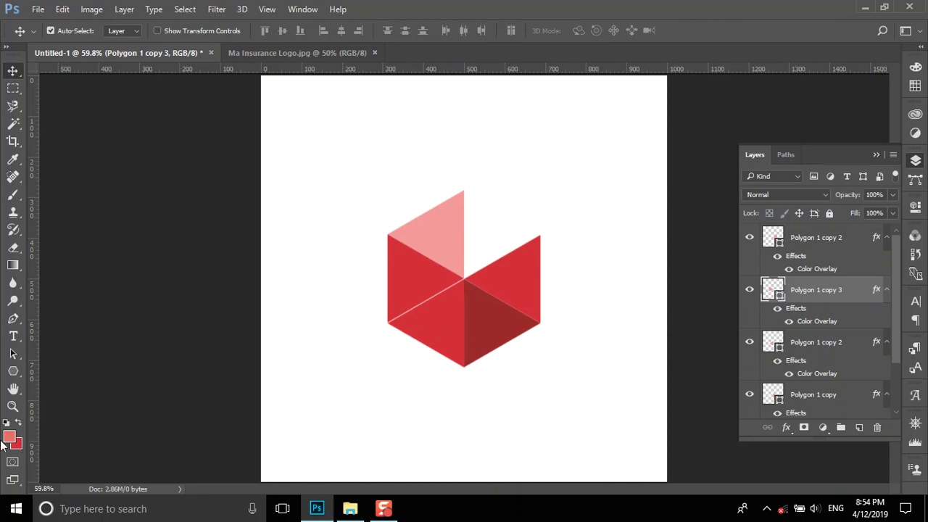
# - Give the upper-left copy a lighter red e3706d Color Overlay
pyautogui.click(9, 437)
pyautogui.rightClick(771, 351)
pyautogui.click(834, 195)
pyautogui.press('Return')
pyautogui.doubleClick(862, 296)
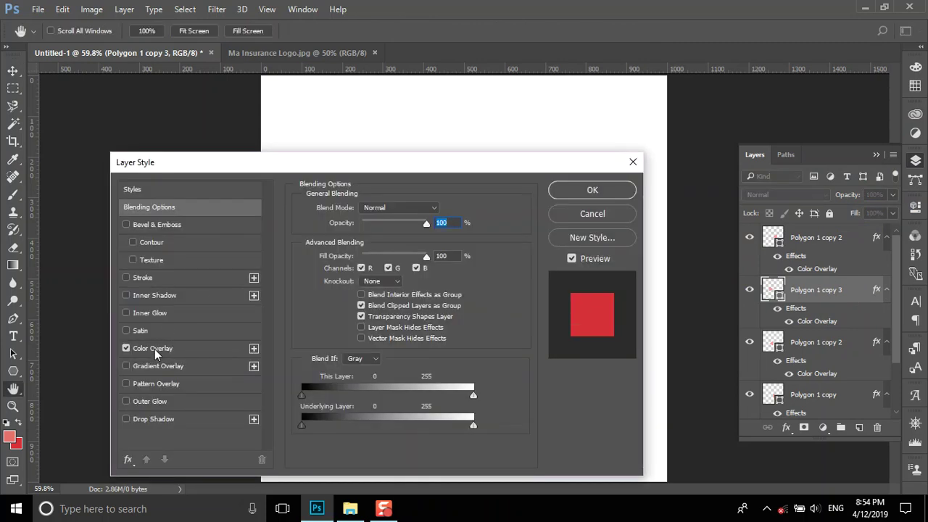
pyautogui.click(154, 349)
pyautogui.click(441, 210)
pyautogui.hotkey('ctrl', 'v')
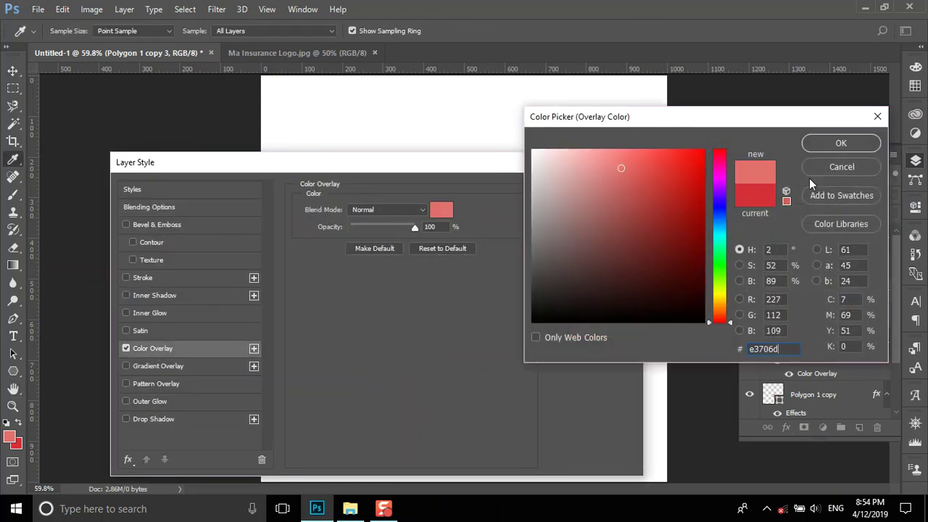
pyautogui.click(840, 144)
pyautogui.click(581, 192)
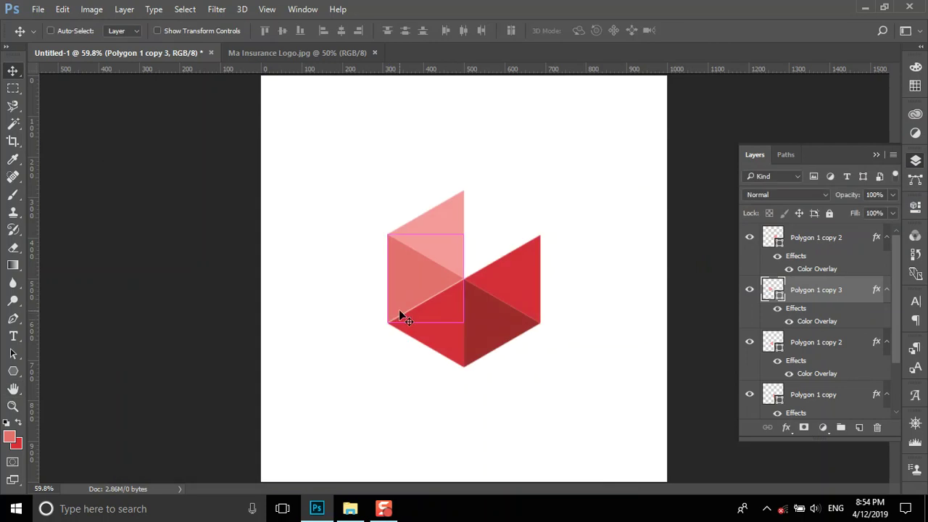
# - Duplicate the lighter piece into the upper right and nudge the pieces into alignment
pyautogui.keyDown('alt'); pyautogui.moveTo(399, 312); pyautogui.dragTo(492, 231); pyautogui.keyUp('alt')
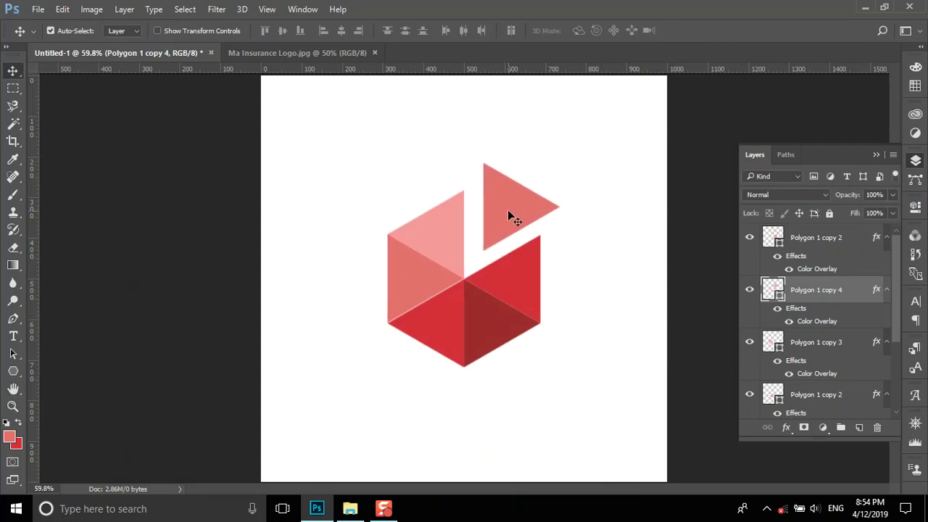
pyautogui.moveTo(492, 233); pyautogui.dragTo(479, 235)
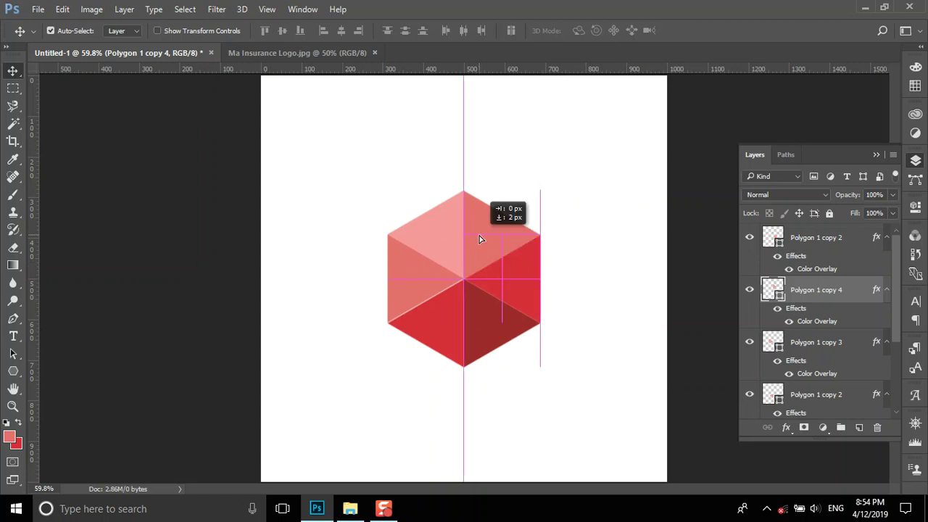
pyautogui.moveTo(406, 283); pyautogui.dragTo(407, 284)
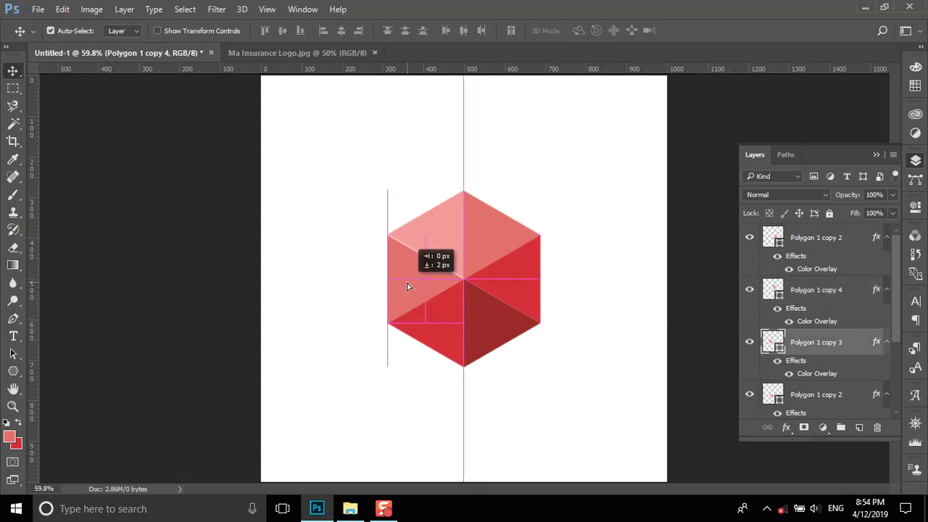
pyautogui.moveTo(407, 286); pyautogui.dragTo(404, 284)
pyautogui.moveTo(429, 235); pyautogui.dragTo(424, 236)
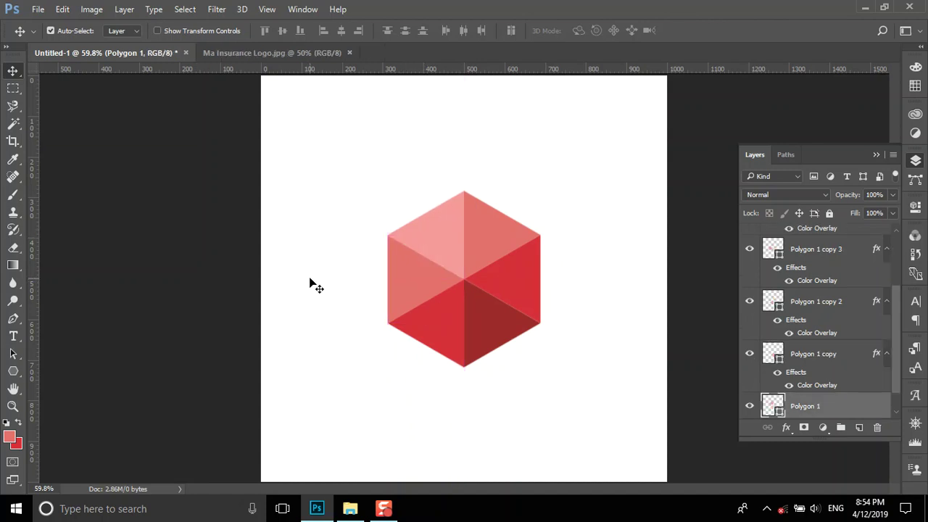
# - Zoom into the centre seam, nudge Polygon 1 copy 2 down 2 px, and refit the view
pyautogui.click(526, 284)
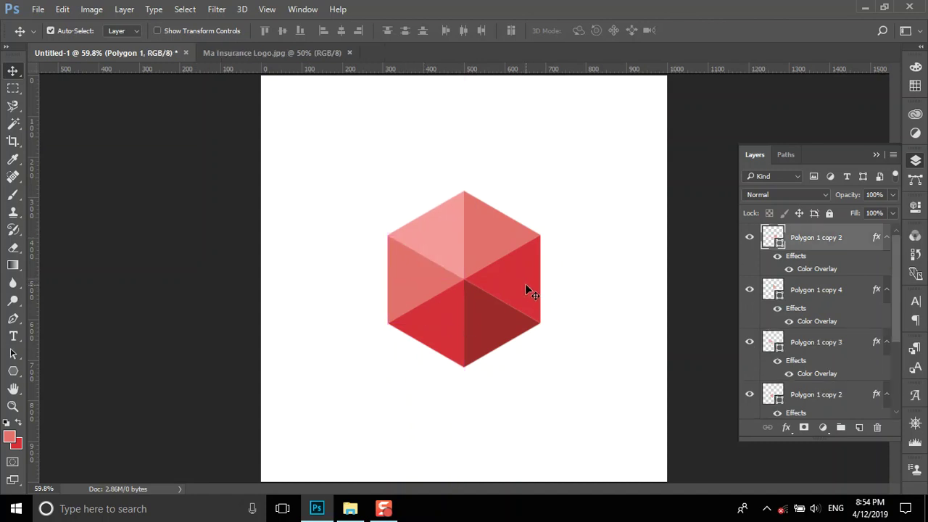
pyautogui.moveTo(526, 285); pyautogui.dragTo(525, 287)
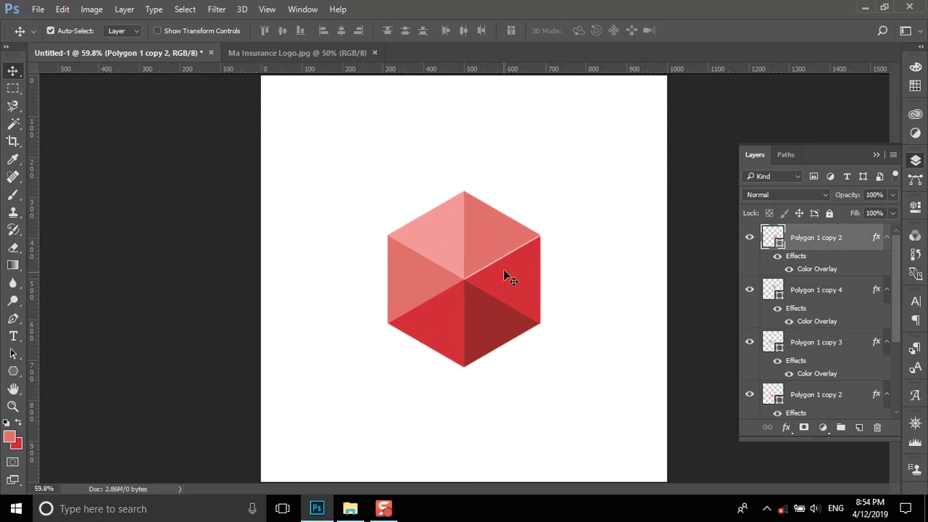
pyautogui.click(506, 275)
pyautogui.press('z')
pyautogui.moveTo(441, 307); pyautogui.dragTo(547, 212)
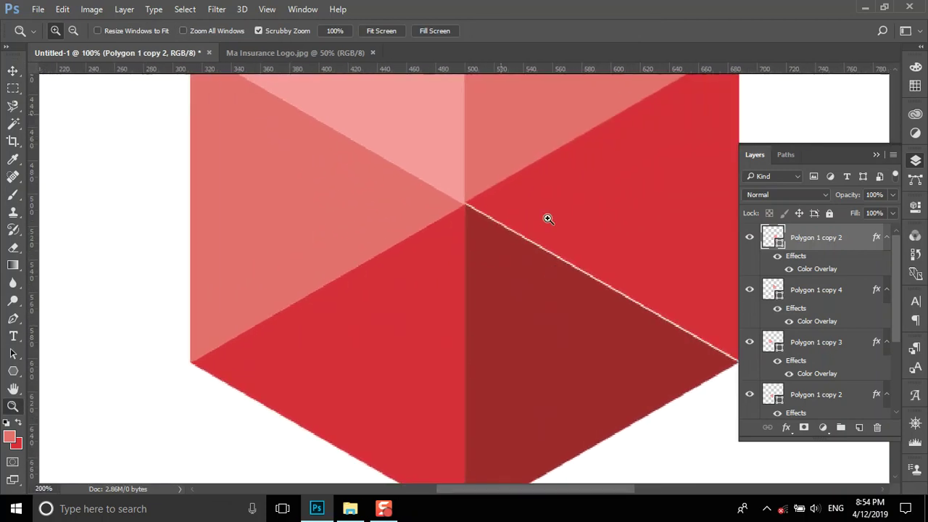
pyautogui.press('v')
pyautogui.press('Down')
pyautogui.press('Down')
pyautogui.press('z')
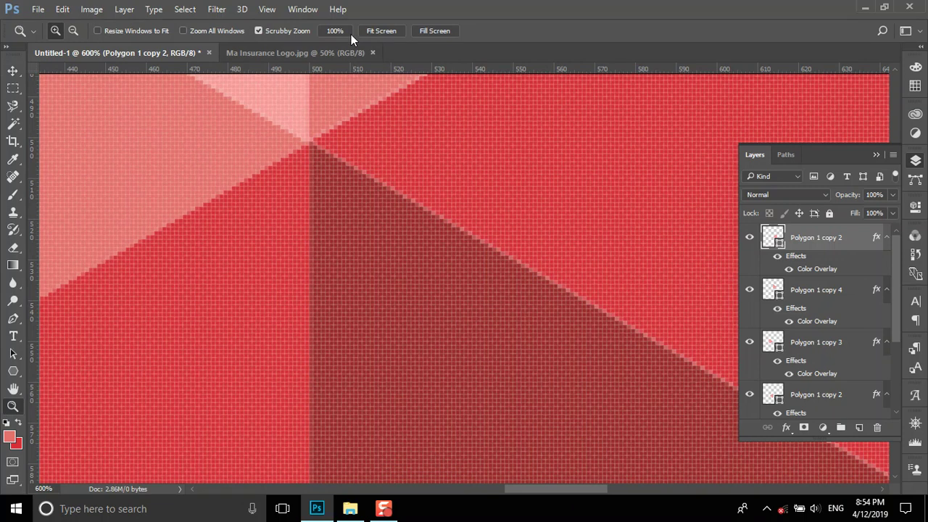
pyautogui.click(380, 32)
pyautogui.click(13, 70)
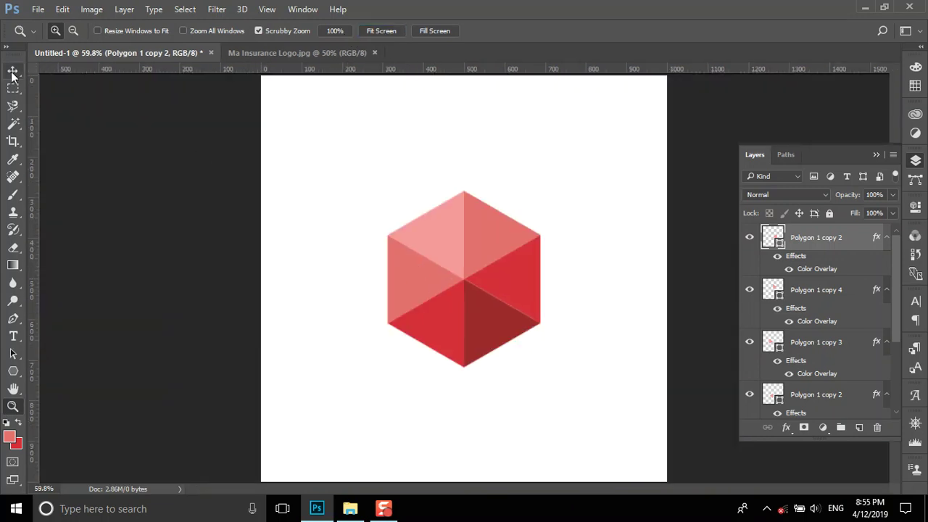
# - Link the hexagon layers and move the hexagon higher on the canvas
pyautogui.moveTo(894, 271); pyautogui.dragTo(906, 351)
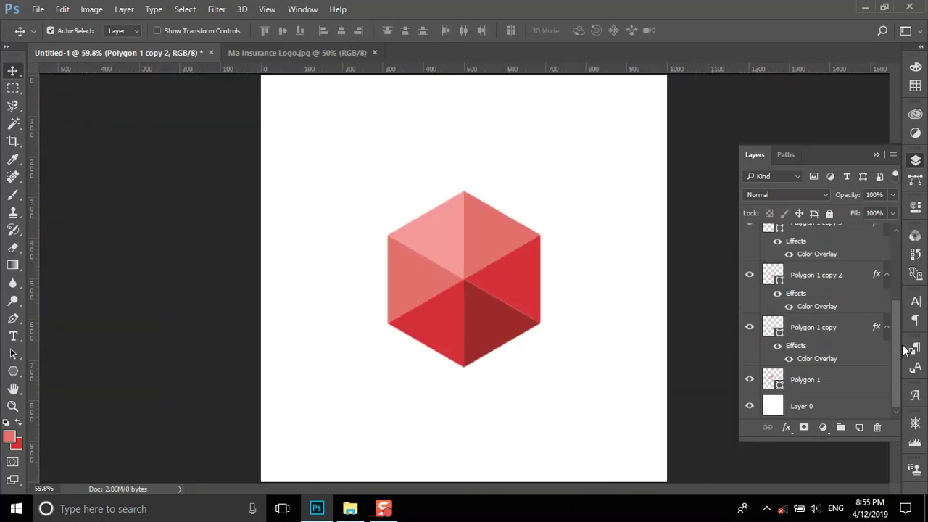
pyautogui.keyDown('shift'); pyautogui.click(815, 380); pyautogui.keyUp('shift')
pyautogui.rightClick(820, 377)
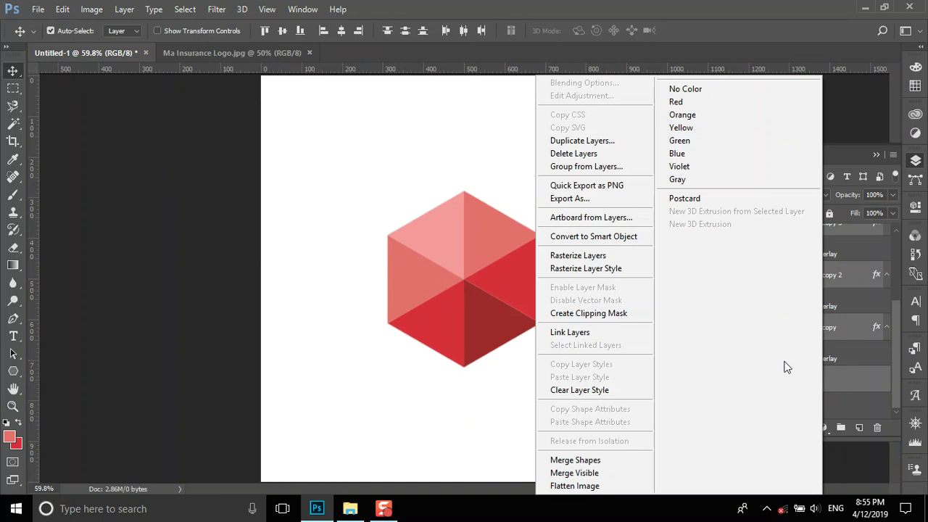
pyautogui.click(596, 338)
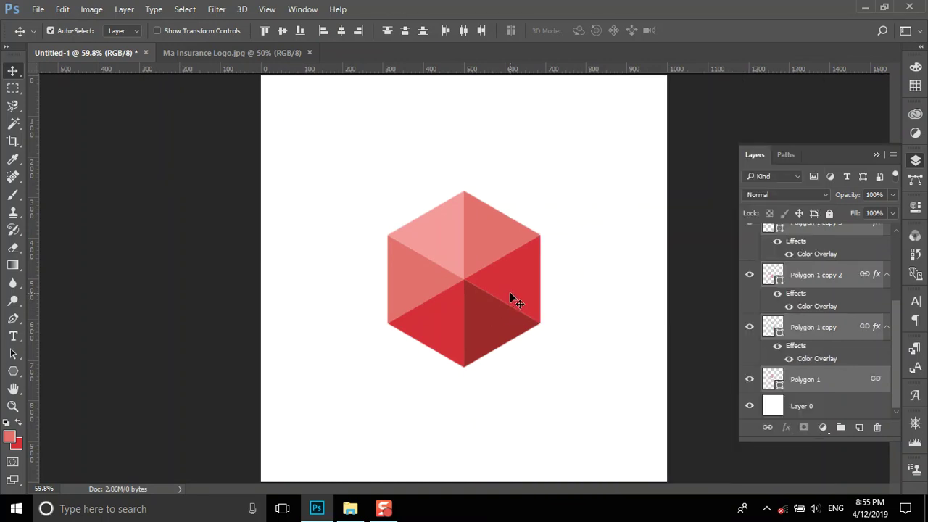
pyautogui.moveTo(512, 299); pyautogui.dragTo(511, 255)
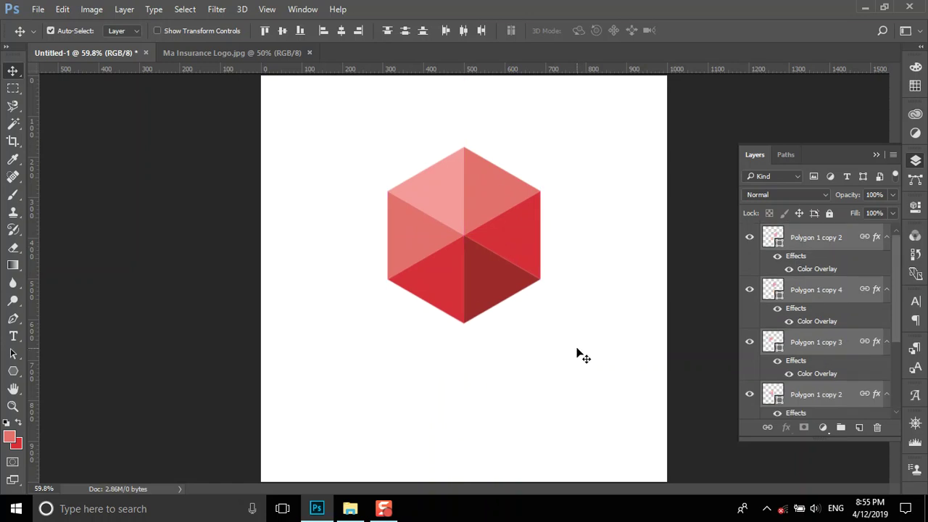
pyautogui.click(185, 335)
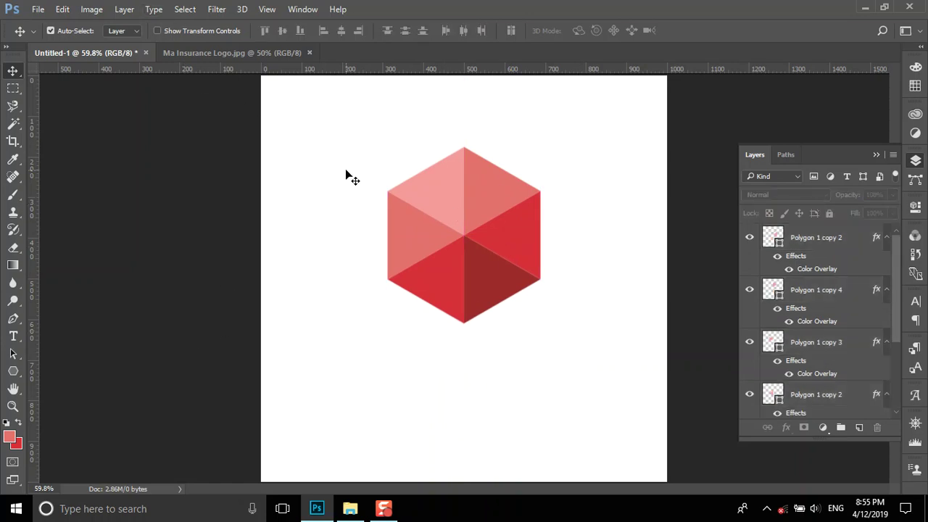
# - Close the Ma Insurance reference image and delete all the Polygon hexagon layers
pyautogui.click(309, 53)
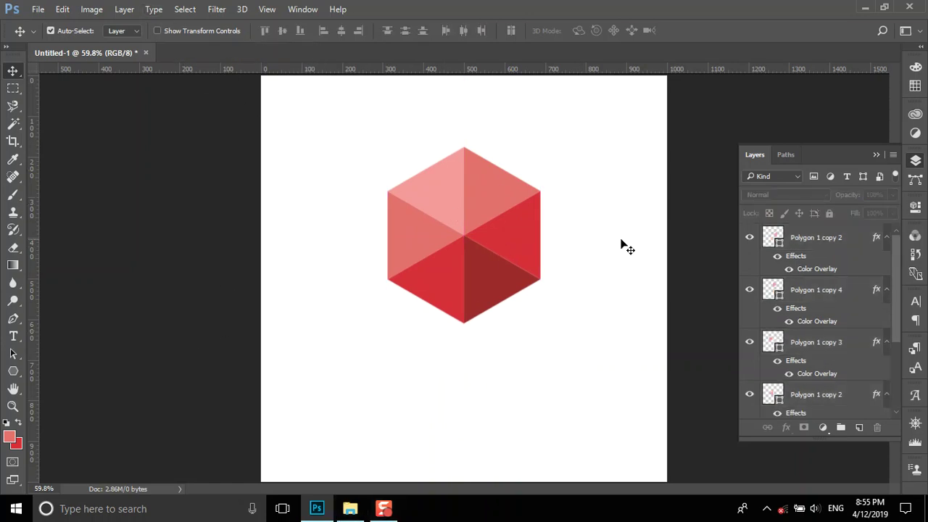
pyautogui.click(857, 245)
pyautogui.keyDown('shift'); pyautogui.click(841, 394); pyautogui.keyUp('shift')
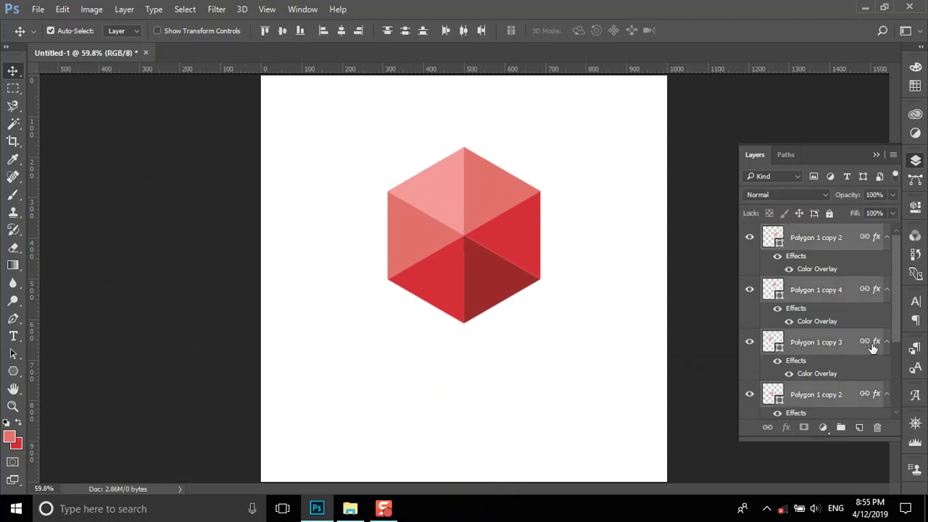
pyautogui.scroll(-3, 895, 319)
pyautogui.keyDown('shift'); pyautogui.click(846, 383); pyautogui.keyUp('shift')
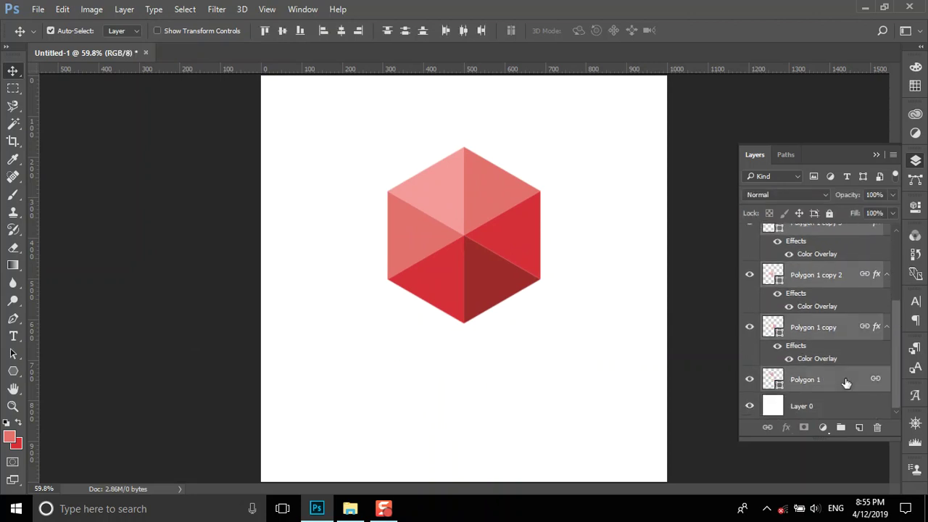
pyautogui.press('Delete')
pyautogui.click(350, 509)
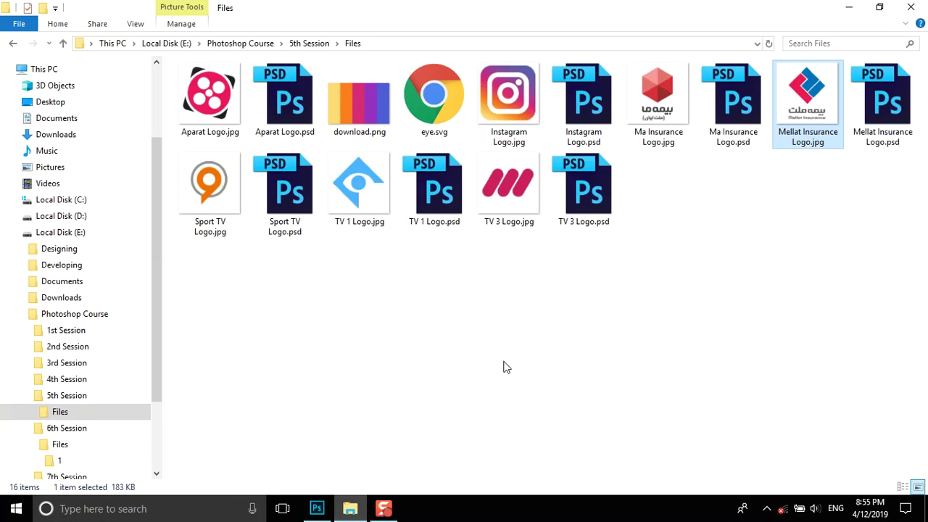
# - Drag Mellat Insurance Logo.jpg from File Explorer into Photoshop as its own tab
pyautogui.moveTo(808, 100); pyautogui.dragTo(328, 512)
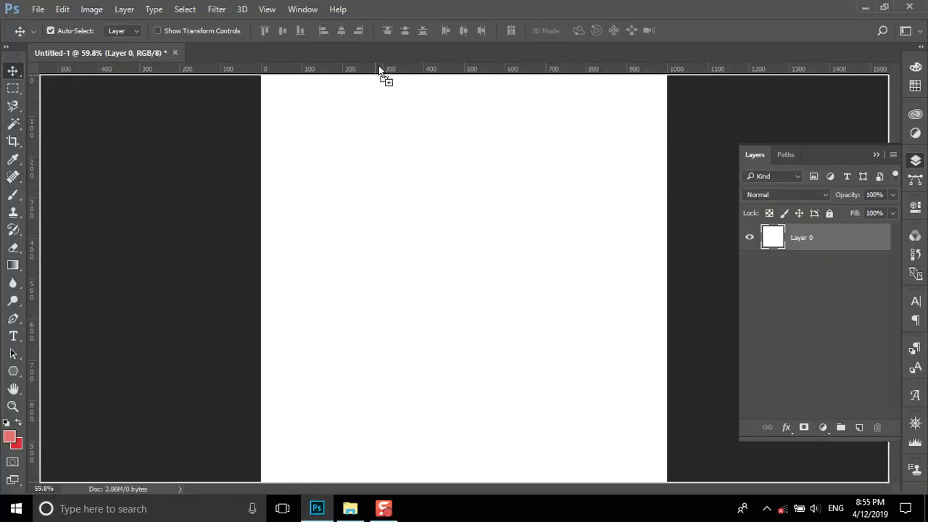
pyautogui.moveTo(328, 513); pyautogui.dragTo(383, 56)
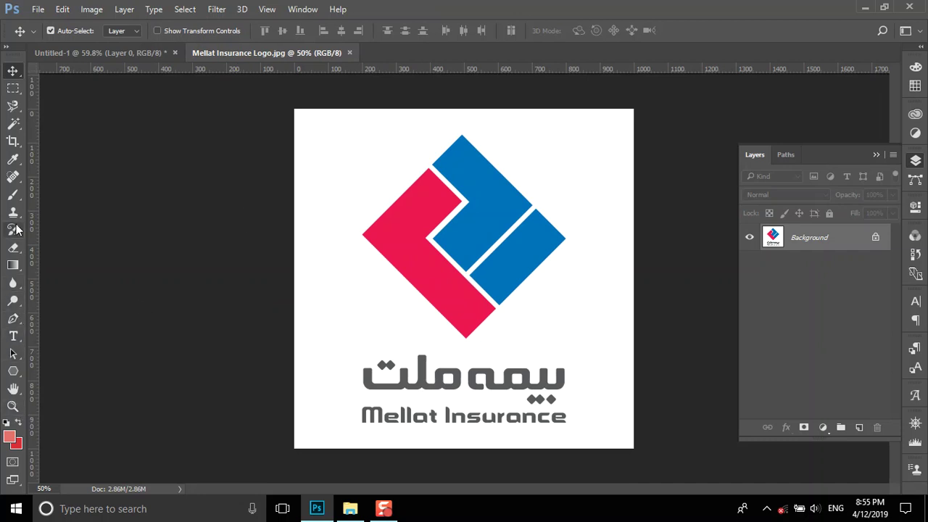
# - Sample the logo's red as foreground colour and its blue as background colour
pyautogui.click(13, 159)
pyautogui.click(393, 234)
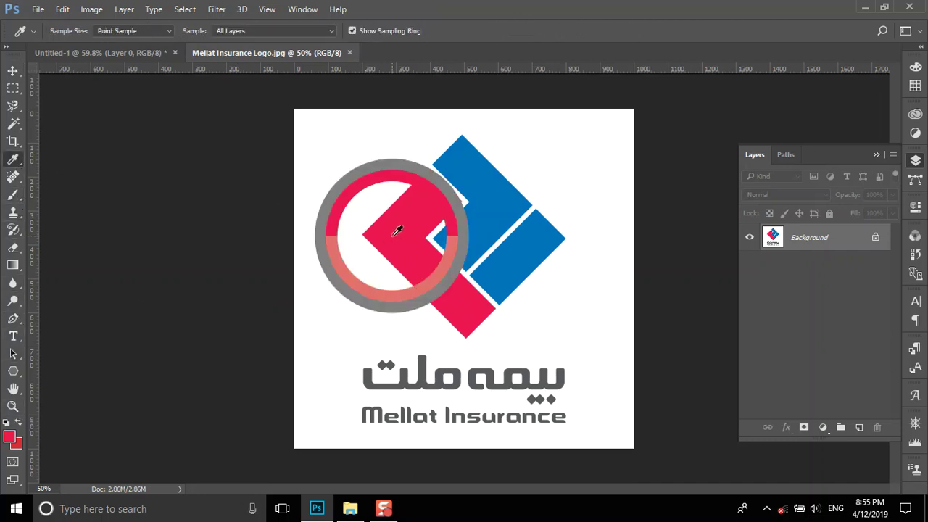
pyautogui.click(16, 443)
pyautogui.click(489, 221)
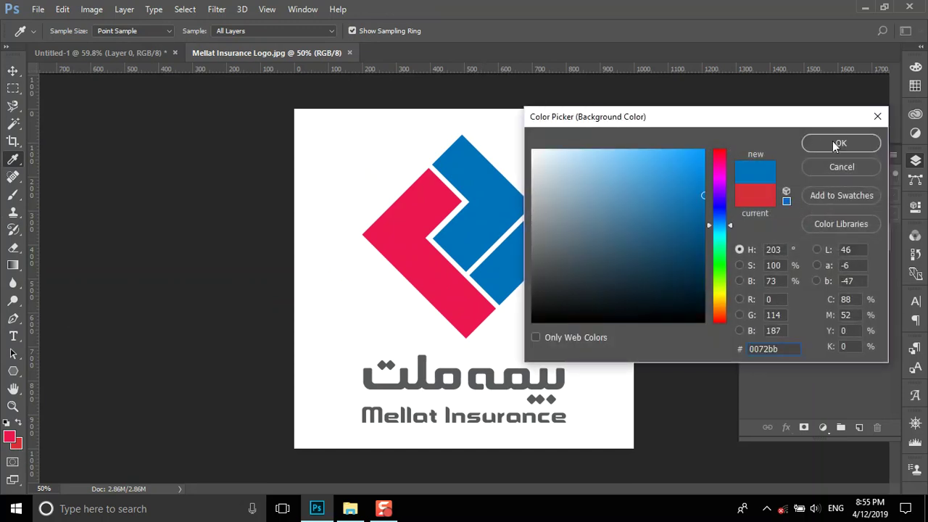
pyautogui.click(835, 145)
# - Draw a blue rectangle in the lower right of the Untitled-1 canvas
pyautogui.click(107, 51)
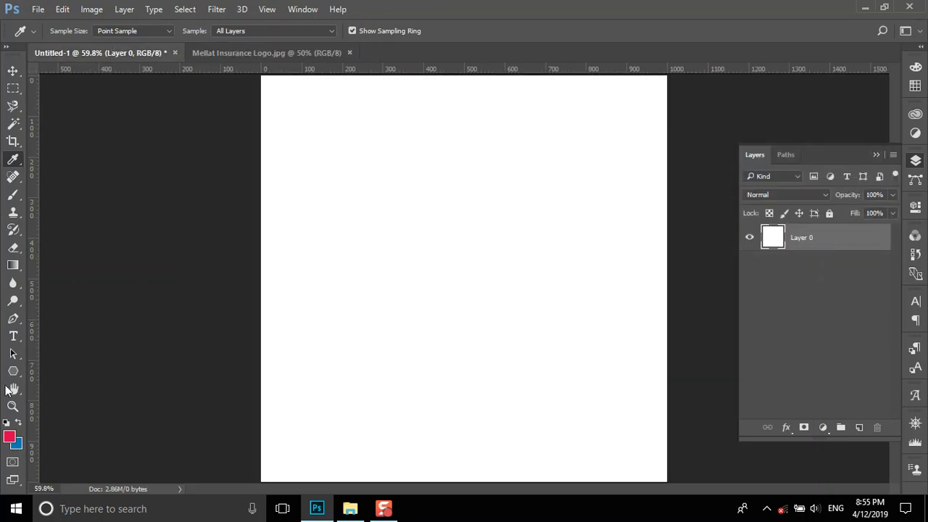
pyautogui.click(17, 371)
pyautogui.click(78, 373)
pyautogui.moveTo(464, 374); pyautogui.dragTo(577, 412)
pyautogui.hotkey('ctrl', 'z')
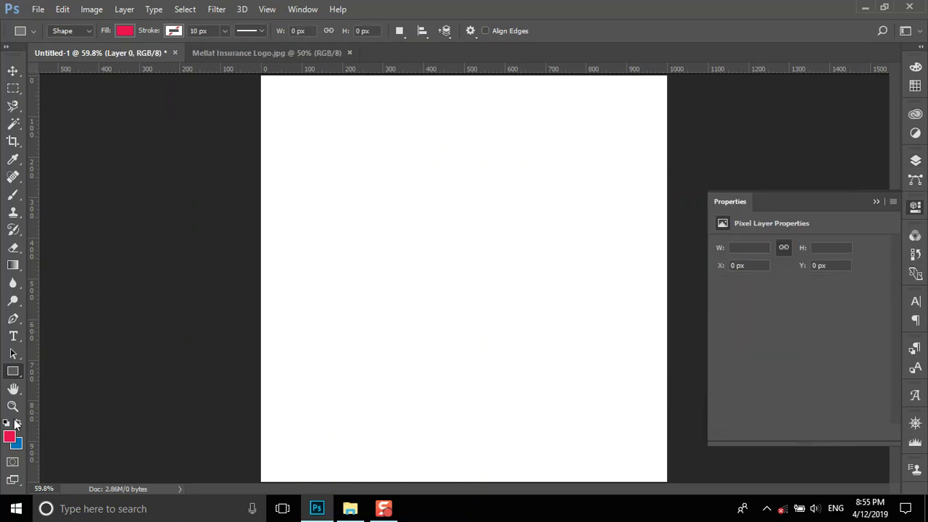
pyautogui.moveTo(476, 363); pyautogui.dragTo(586, 407)
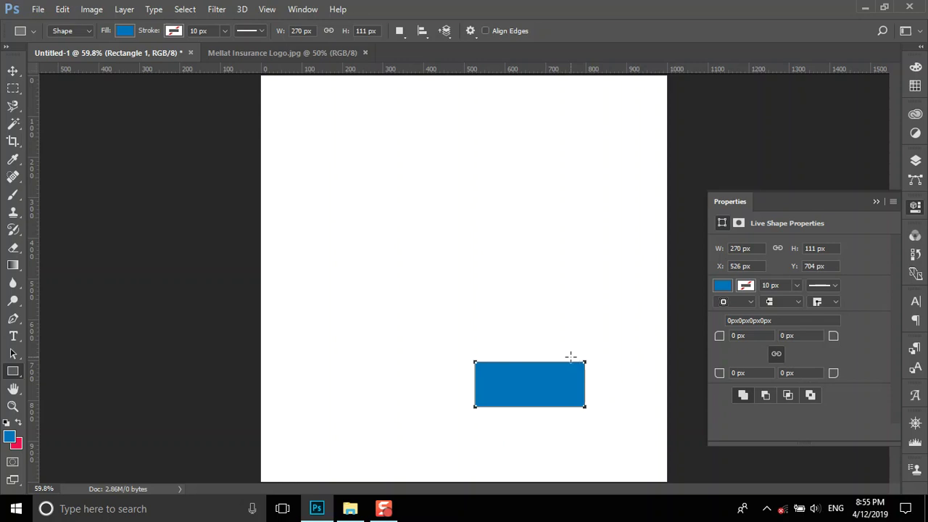
pyautogui.click(255, 54)
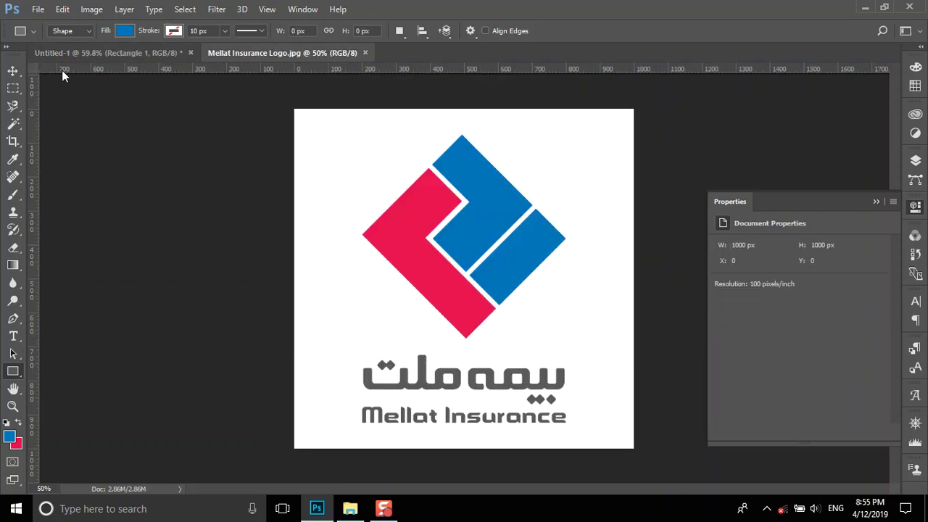
pyautogui.hotkey('ctrl', 'Tab')
# - Make the rectangle 300 px wide and stack a duplicate just above it
pyautogui.click(759, 248)
pyautogui.press('Return')
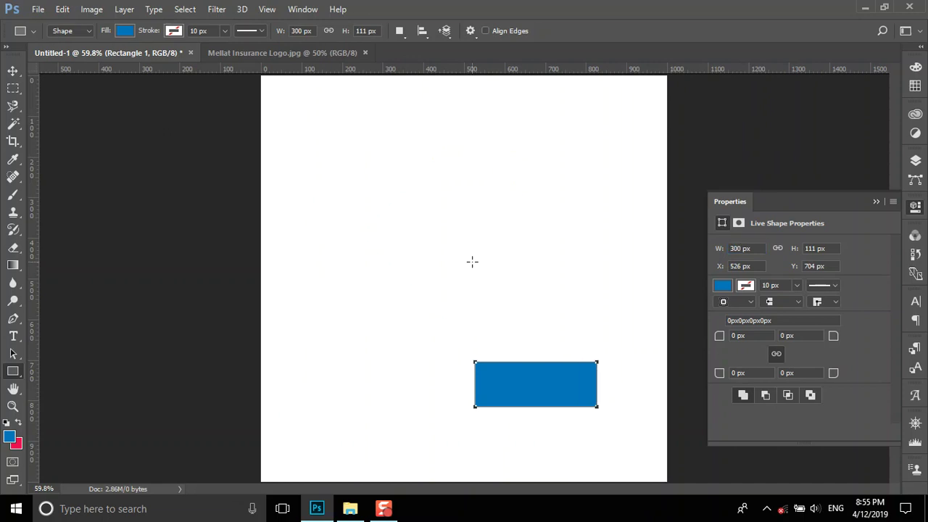
pyautogui.press('v')
pyautogui.moveTo(554, 388); pyautogui.dragTo(556, 334)
pyautogui.hotkey('ctrl', 'j')
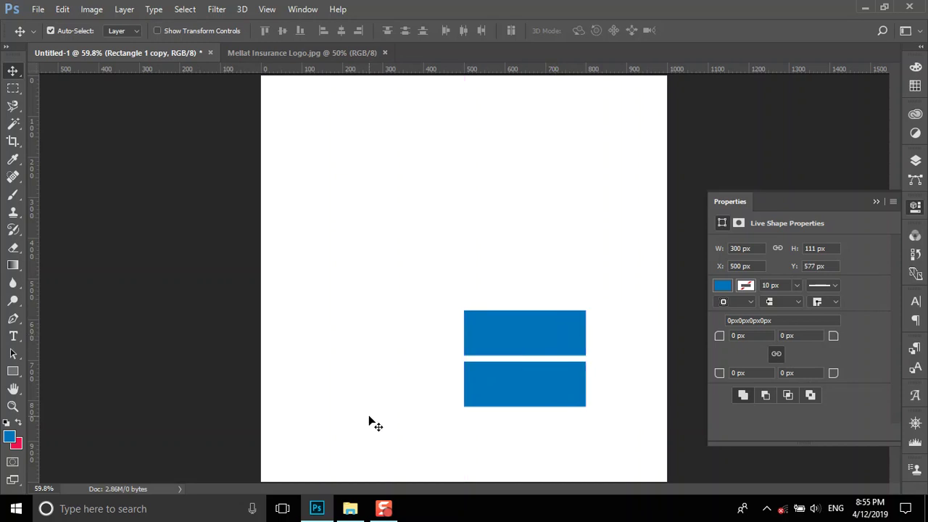
pyautogui.press('Down')
pyautogui.press('Down')
pyautogui.press('Down')
pyautogui.press('Down')
pyautogui.press('Down')
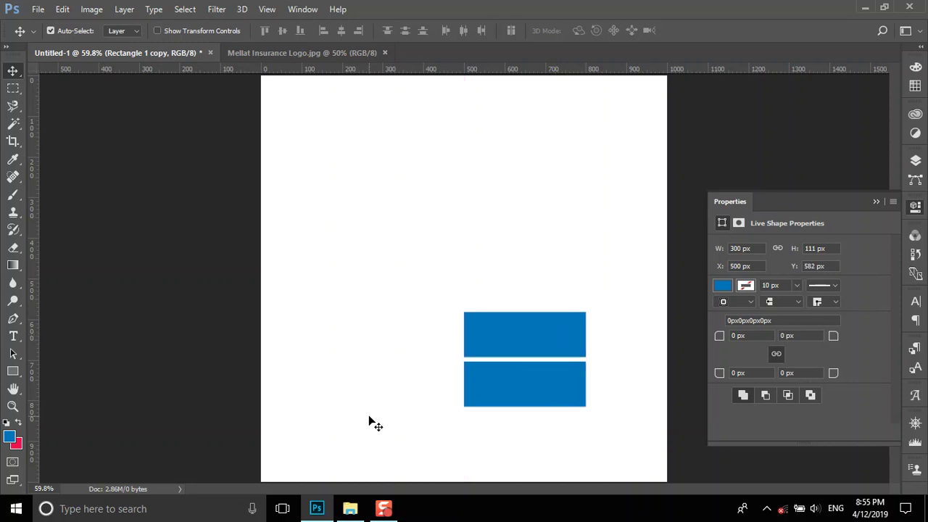
pyautogui.click(282, 52)
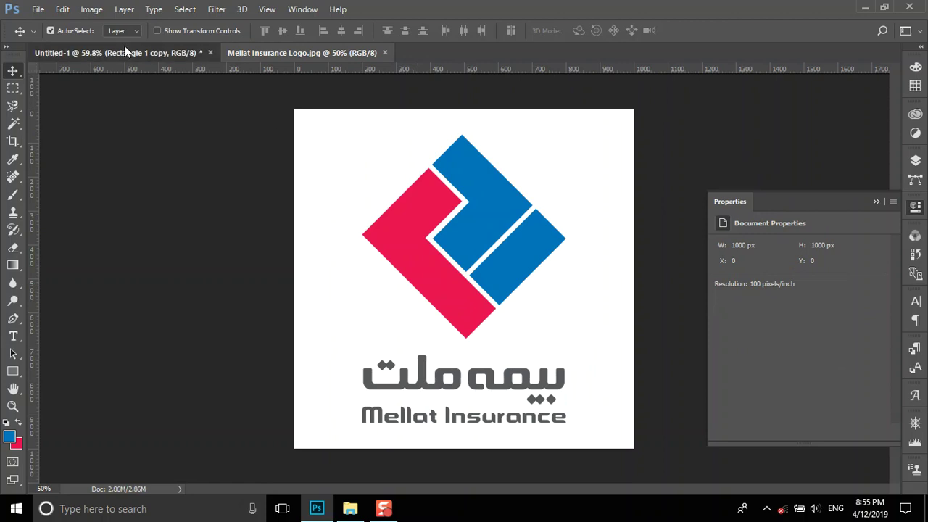
# - Duplicate the top bar and rotate the copy 90° into a vertical bar
pyautogui.click(125, 47)
pyautogui.hotkey('ctrl', 'j')
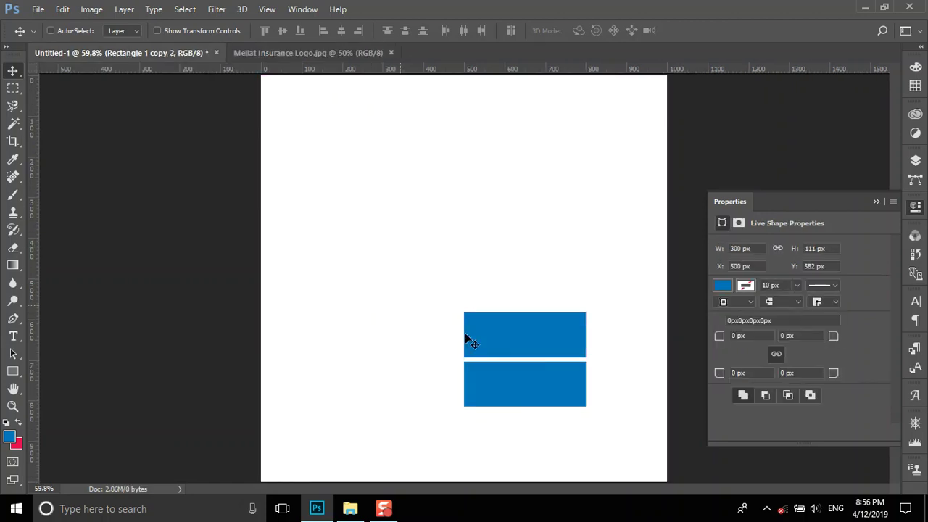
pyautogui.hotkey('ctrl', 't')
pyautogui.moveTo(446, 296); pyautogui.dragTo(480, 201)
pyautogui.write('90')
pyautogui.press('Return')
pyautogui.moveTo(520, 299)
pyautogui.mouseDown()
pyautogui.moveTo(555, 250)
pyautogui.moveTo(555, 258)
pyautogui.mouseUp()
pyautogui.click(600, 31)
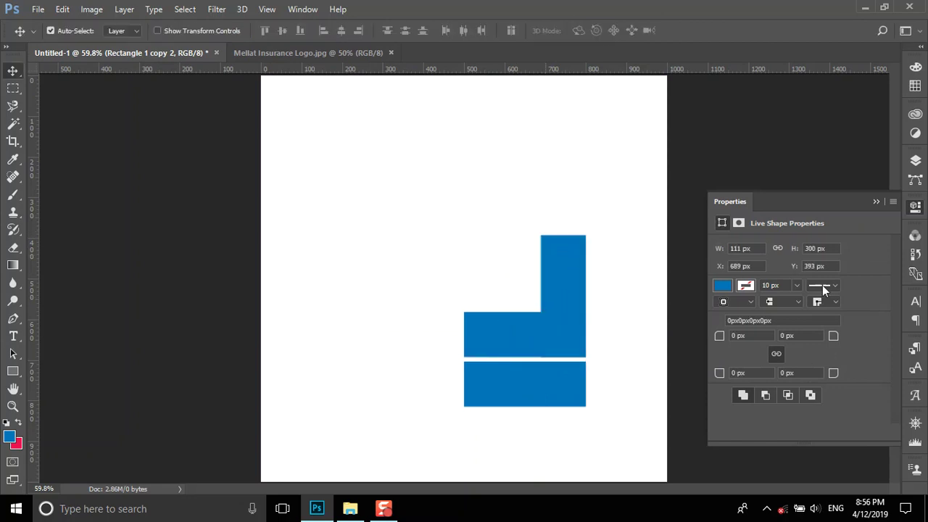
# - Adjust the vertical bar's height and move it down beside the lower bars
pyautogui.click(739, 248)
pyautogui.write('100')
pyautogui.press('Return')
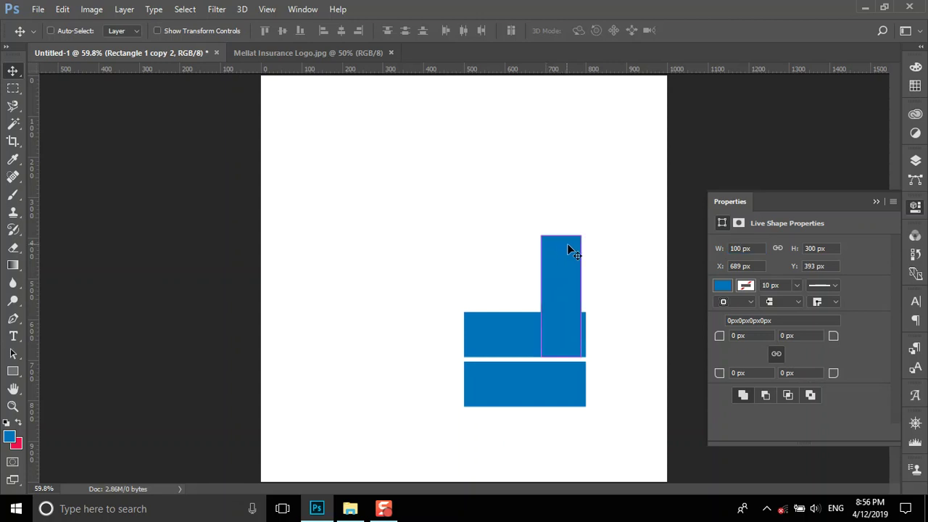
pyautogui.hotkey('ctrl', 'z')
pyautogui.click(828, 248)
pyautogui.write('25')
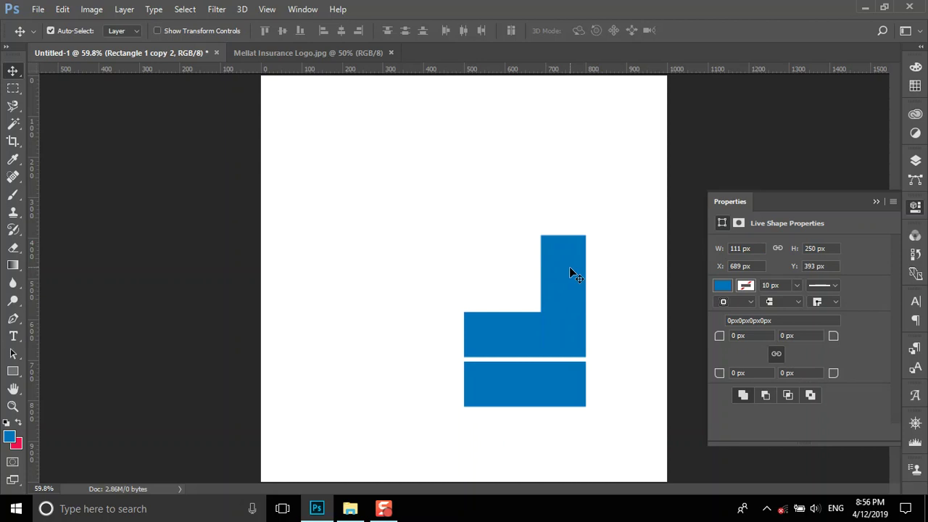
pyautogui.moveTo(571, 273); pyautogui.dragTo(569, 302)
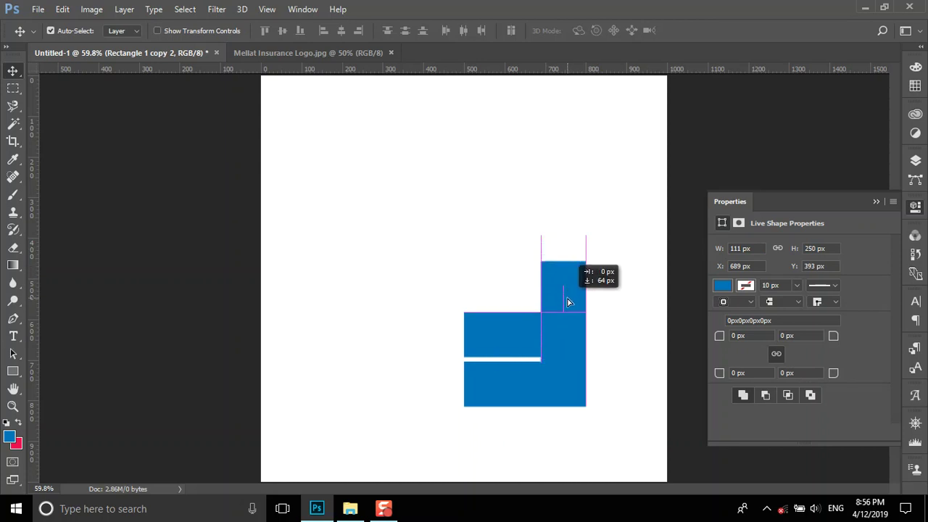
pyautogui.moveTo(568, 302); pyautogui.dragTo(568, 292)
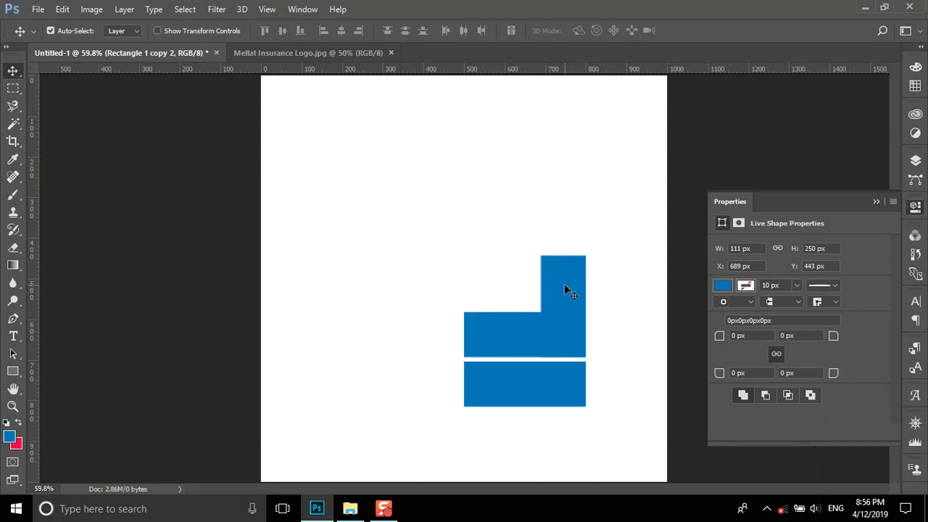
# - Copy the bottom bar to the upper left, even the gaps, and shorten the vertical bar to 236 px
pyautogui.click(522, 385)
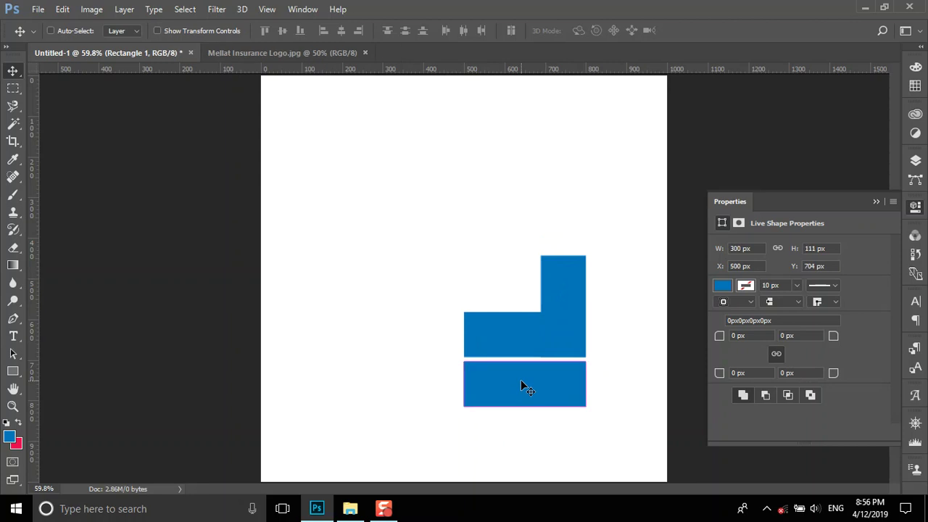
pyautogui.moveTo(522, 385); pyautogui.dragTo(470, 280)
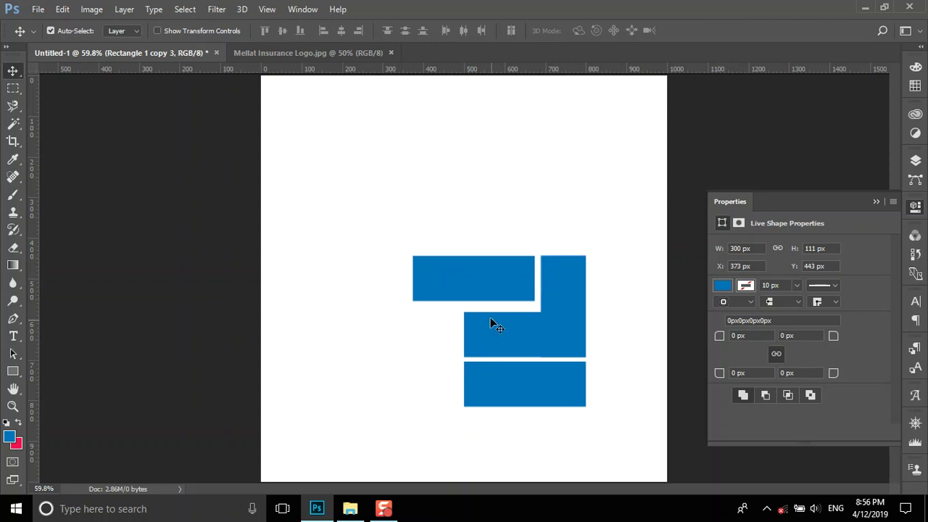
pyautogui.click(509, 338)
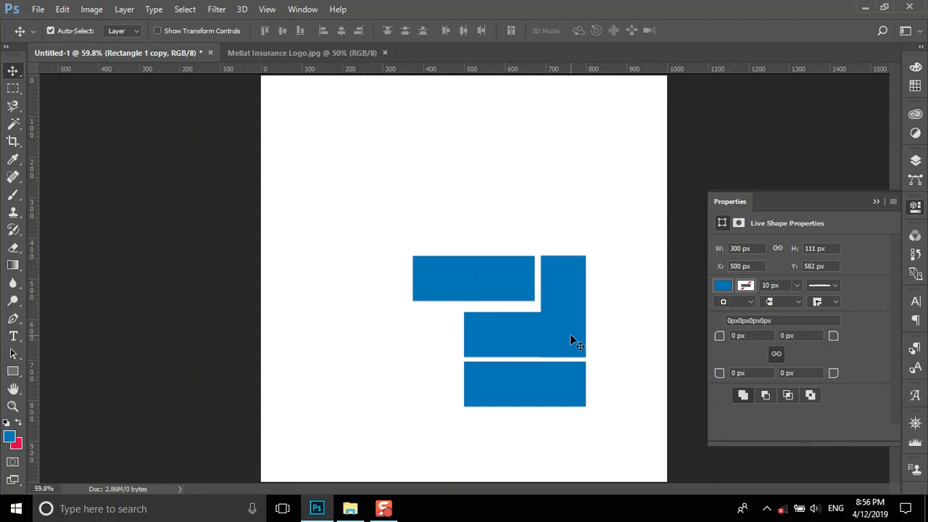
pyautogui.moveTo(513, 337); pyautogui.dragTo(516, 331)
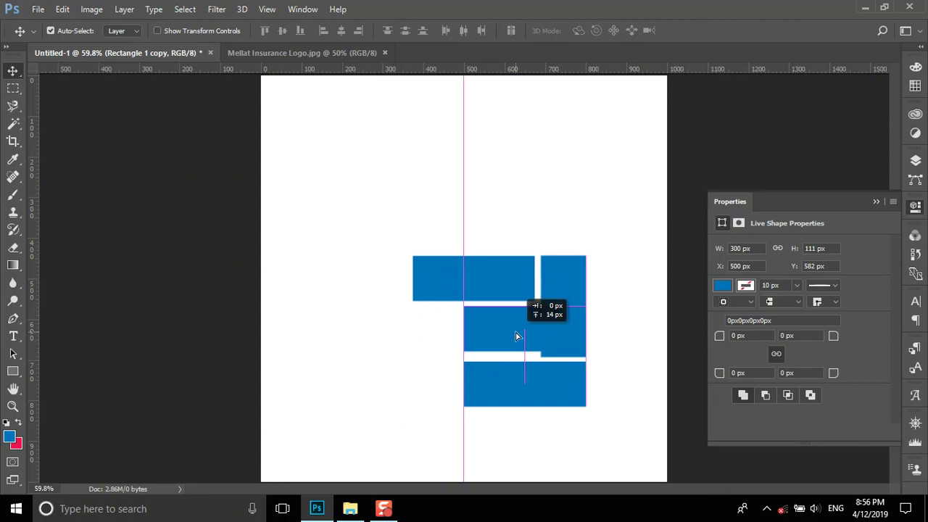
pyautogui.click(564, 354)
pyautogui.hotkey('ctrl', 't')
pyautogui.moveTo(562, 356); pyautogui.dragTo(563, 351)
pyautogui.click(601, 30)
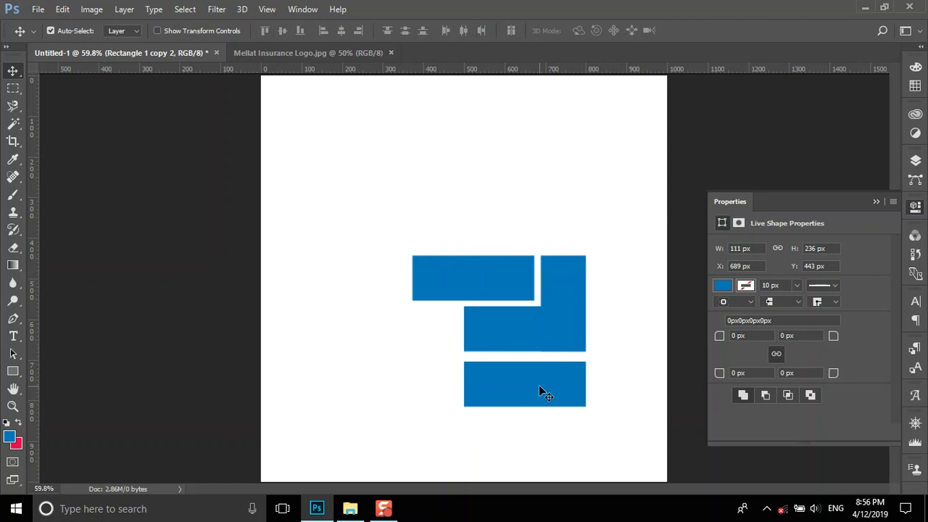
pyautogui.moveTo(539, 385); pyautogui.dragTo(540, 381)
# - Fill the upper-left bar with crimson
pyautogui.click(460, 283)
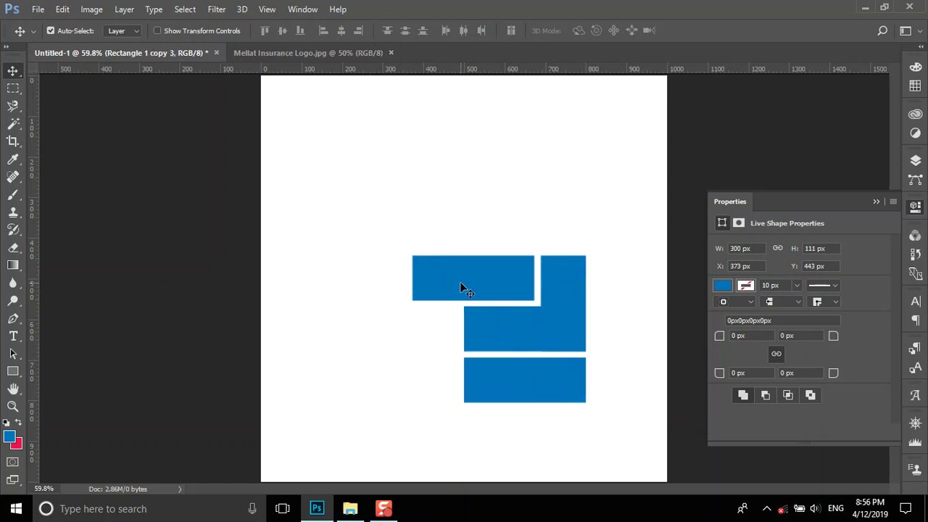
pyautogui.click(723, 286)
pyautogui.click(739, 130)
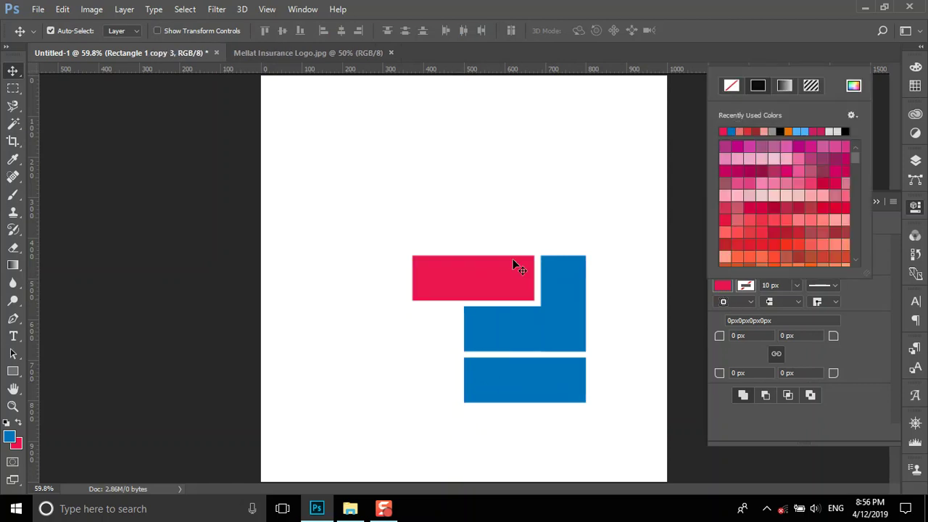
pyautogui.click(472, 280)
# - Duplicate the crimson bar, rotate it 90°, and stretch it down the left to 111 × 356 px
pyautogui.hotkey('ctrl', 'j')
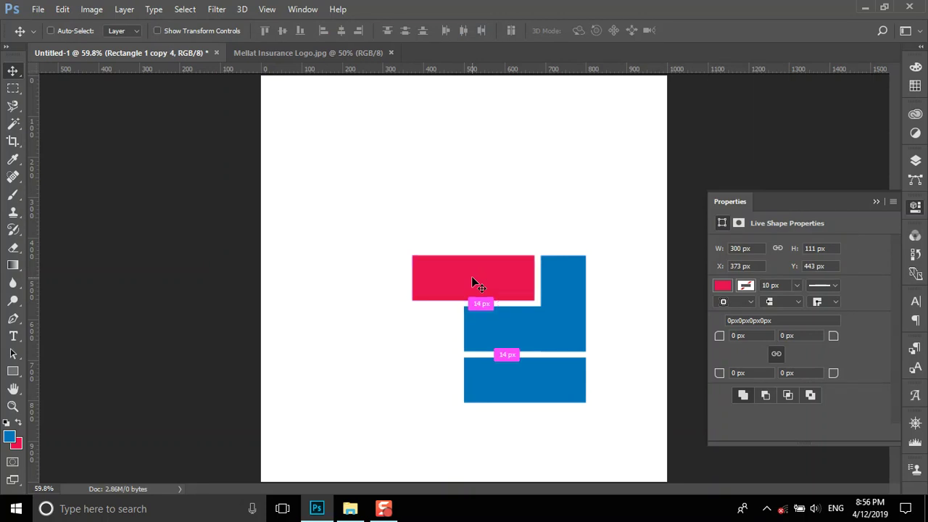
pyautogui.hotkey('ctrl', 't')
pyautogui.write('90')
pyautogui.press('Return')
pyautogui.moveTo(457, 259); pyautogui.dragTo(425, 290)
pyautogui.moveTo(435, 383); pyautogui.dragTo(434, 403)
pyautogui.click(599, 31)
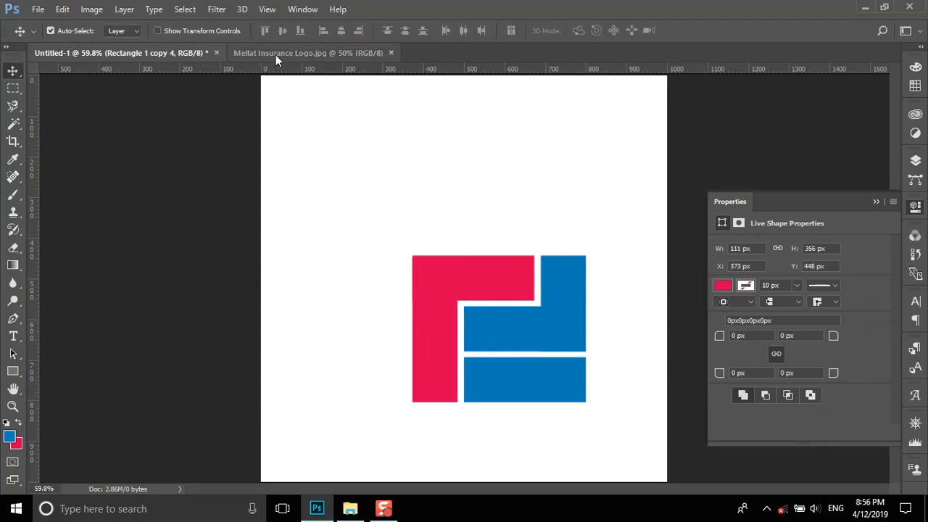
# - Compare the layout with the Mellat reference and select the topmost rectangle layer
pyautogui.click(276, 54)
pyautogui.click(120, 48)
pyautogui.click(452, 277)
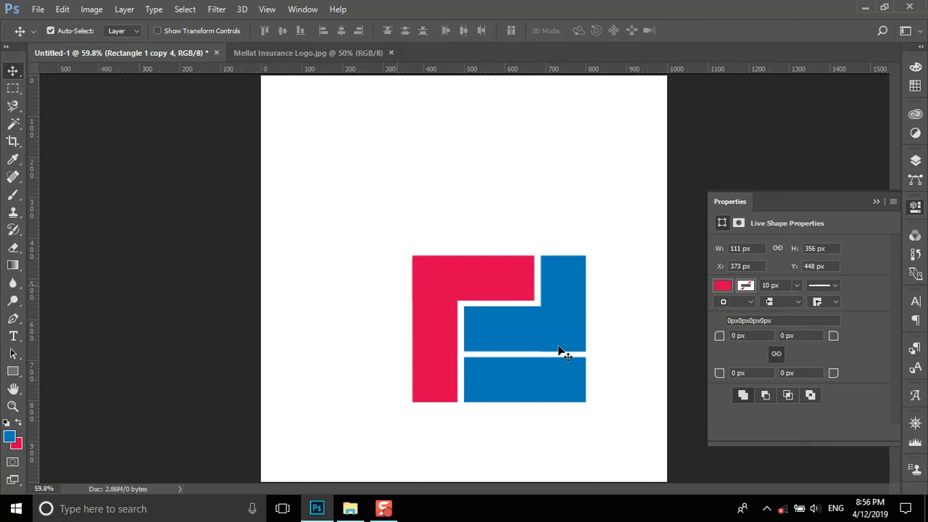
pyautogui.click(323, 54)
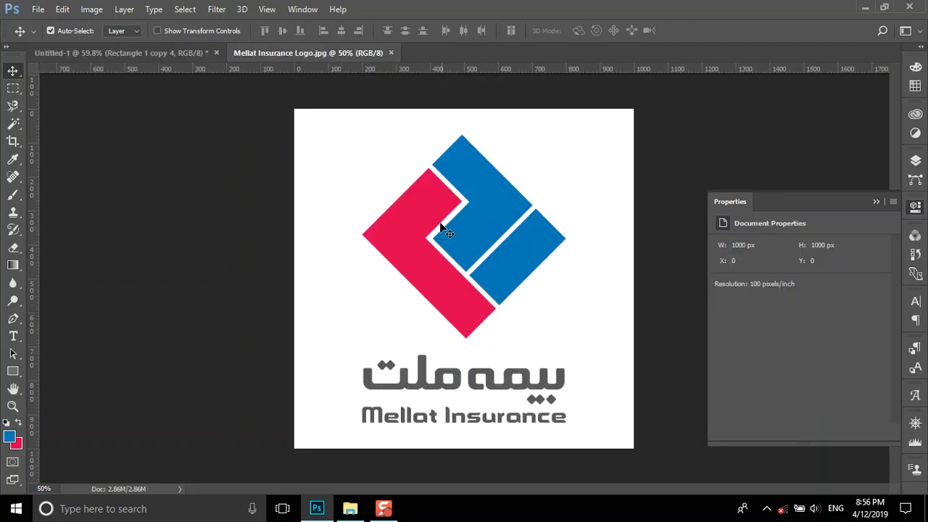
pyautogui.click(182, 57)
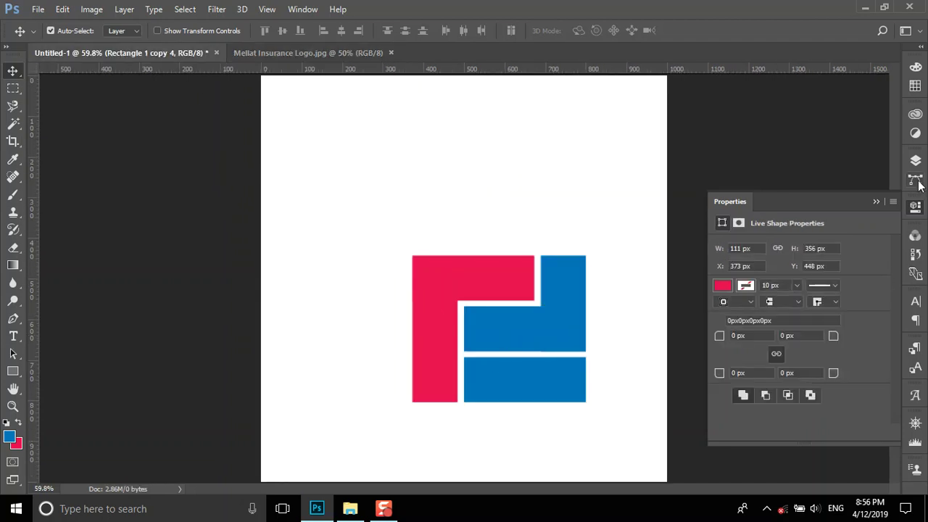
pyautogui.click(915, 161)
pyautogui.click(862, 239)
# - Link the five rectangle layers and move the group up and left
pyautogui.keyDown('shift'); pyautogui.click(828, 344); pyautogui.keyUp('shift')
pyautogui.rightClick(828, 344)
pyautogui.click(586, 332)
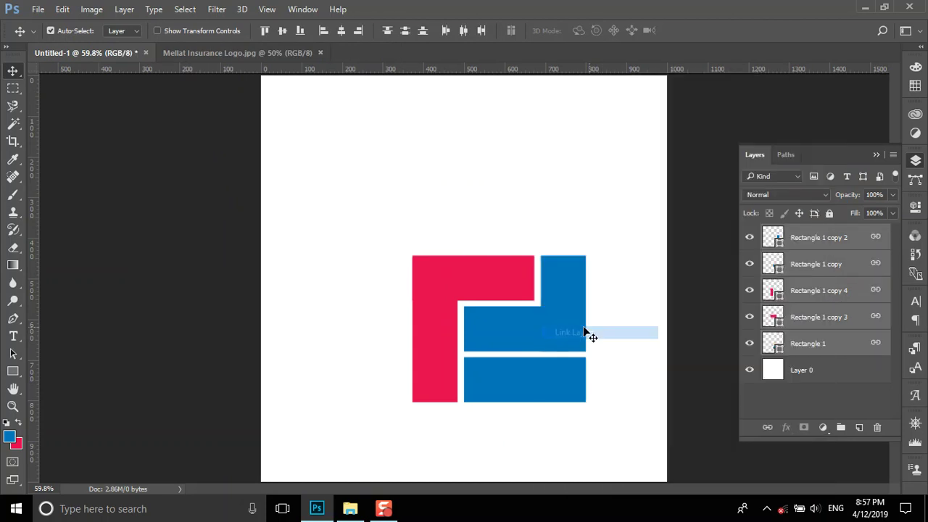
pyautogui.hotkey('ctrl', 't')
pyautogui.moveTo(517, 332); pyautogui.dragTo(489, 282)
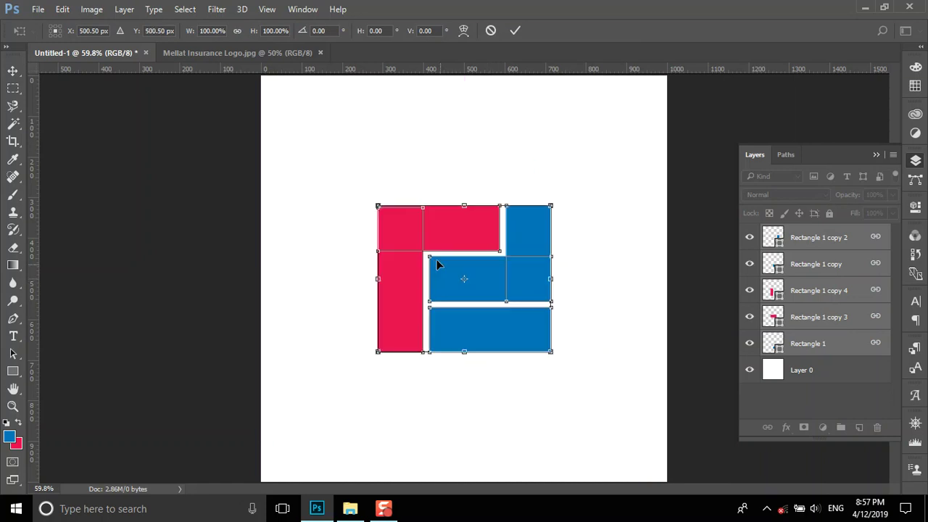
pyautogui.click(263, 54)
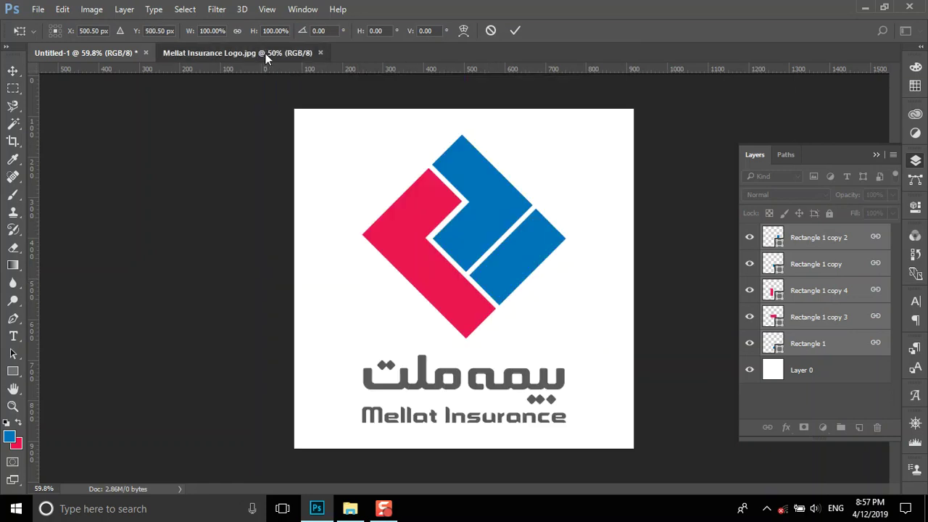
pyautogui.click(84, 53)
# - Rotate the linked shapes to -45° with red on the left, near the canvas centre
pyautogui.hotkey('ctrl', 't')
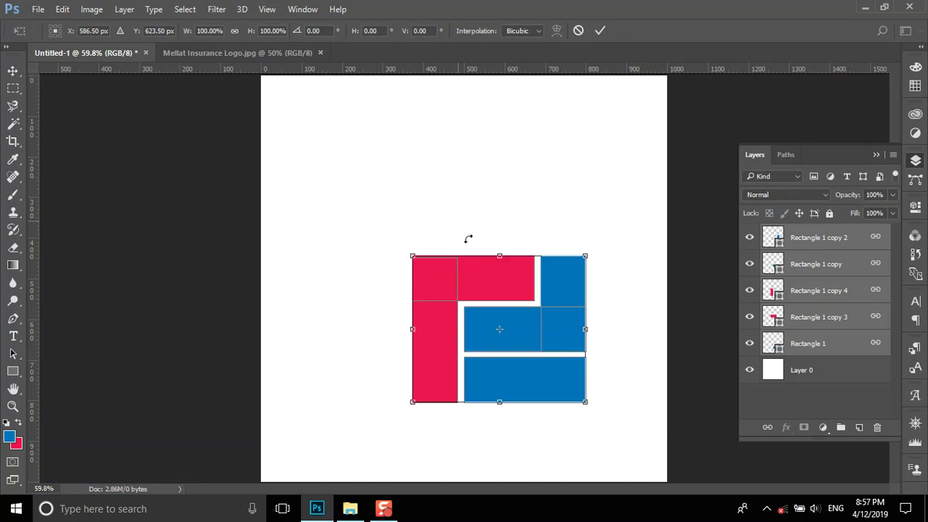
pyautogui.moveTo(341, 254); pyautogui.dragTo(441, 167)
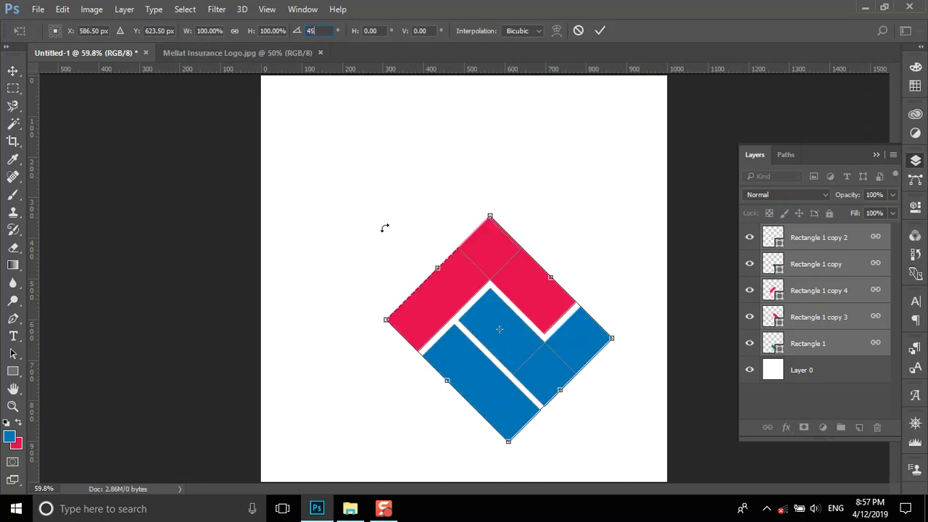
pyautogui.moveTo(509, 216); pyautogui.dragTo(392, 319)
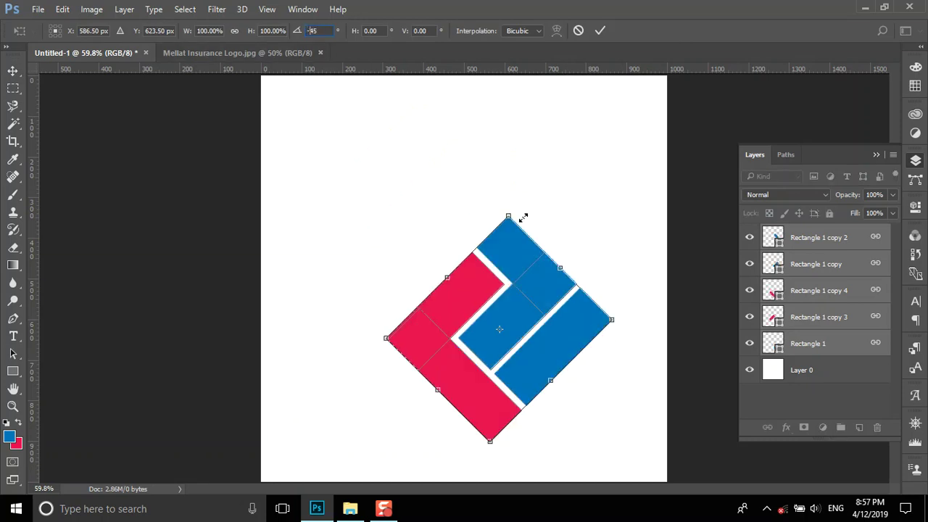
pyautogui.moveTo(513, 323)
pyautogui.mouseDown()
pyautogui.moveTo(486, 270)
pyautogui.moveTo(476, 270)
pyautogui.mouseUp()
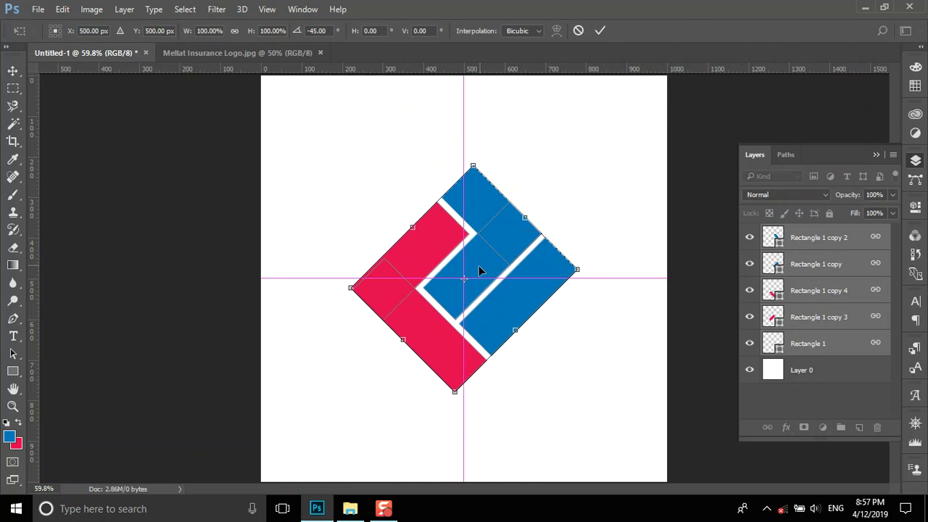
pyautogui.moveTo(515, 331); pyautogui.dragTo(528, 342)
# - Resize the diamond to 430 × 430 px and centre it on the canvas
pyautogui.rightClick(210, 35)
pyautogui.click(236, 40)
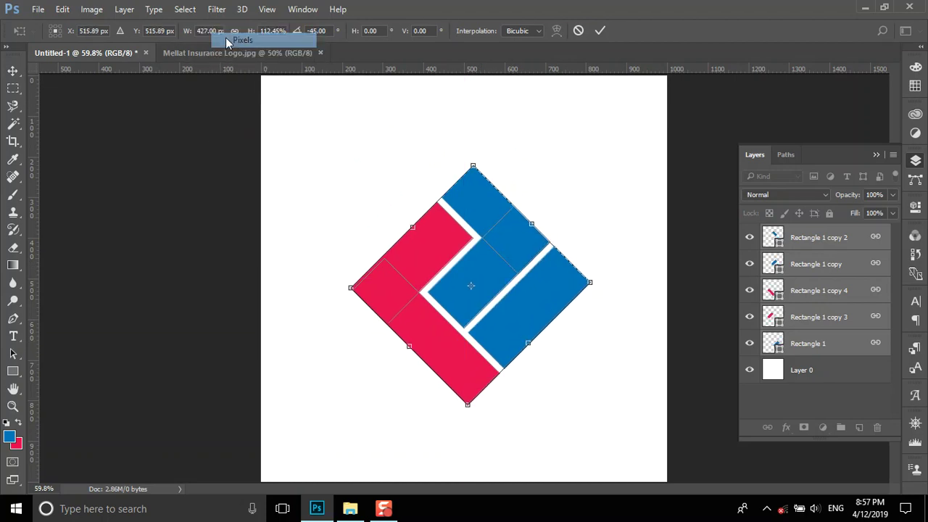
pyautogui.rightClick(270, 32)
pyautogui.click(290, 40)
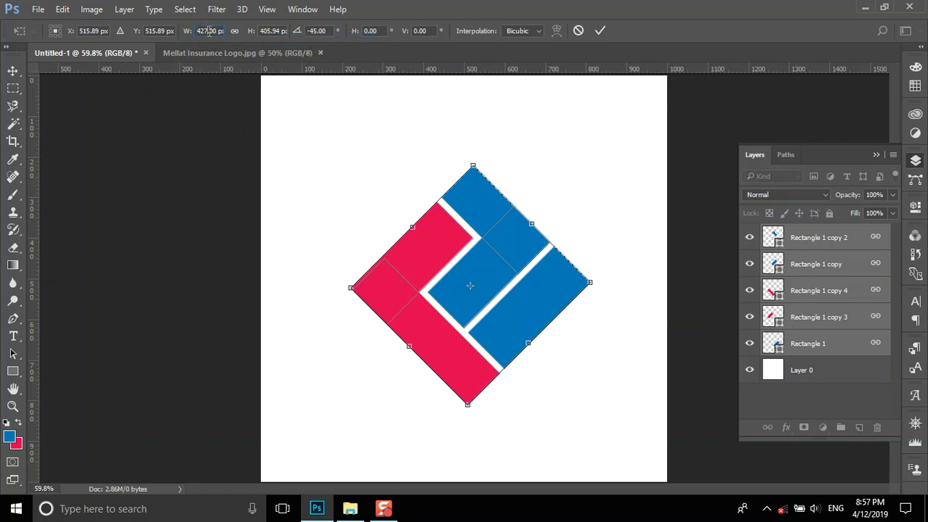
pyautogui.write('430')
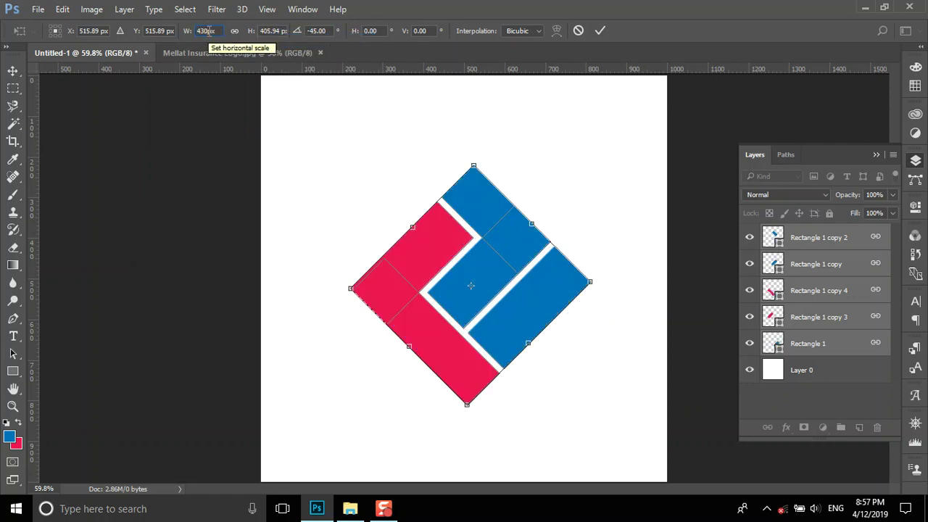
pyautogui.click(270, 33)
pyautogui.write('43')
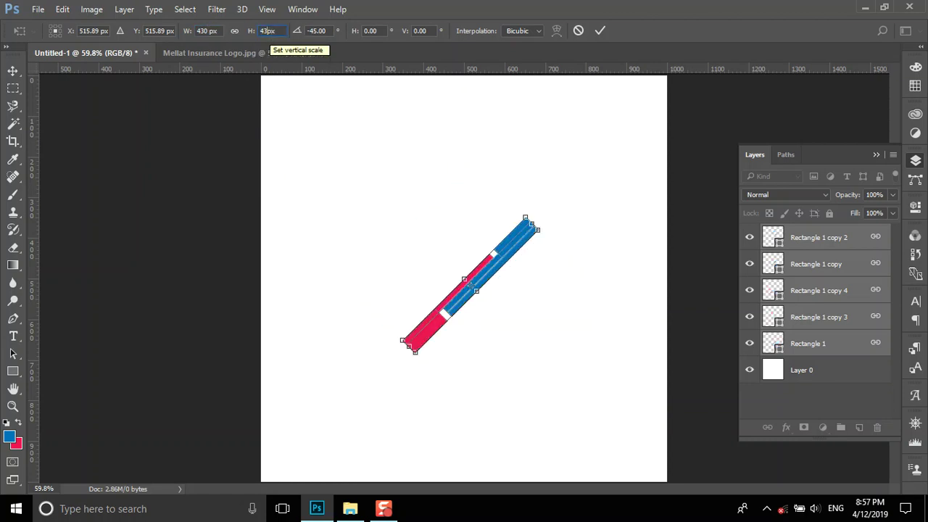
pyautogui.write('0')
pyautogui.moveTo(500, 313)
pyautogui.mouseDown()
pyautogui.moveTo(486, 316)
pyautogui.moveTo(495, 312)
pyautogui.mouseUp()
pyautogui.click(601, 31)
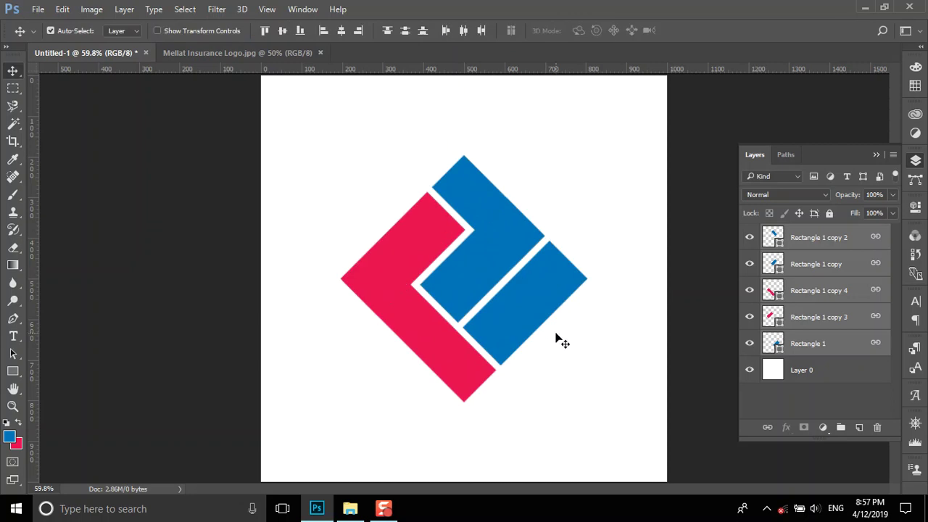
# - Check the Mellat reference, then delete the five Rectangle layers from Untitled-1
pyautogui.click(209, 52)
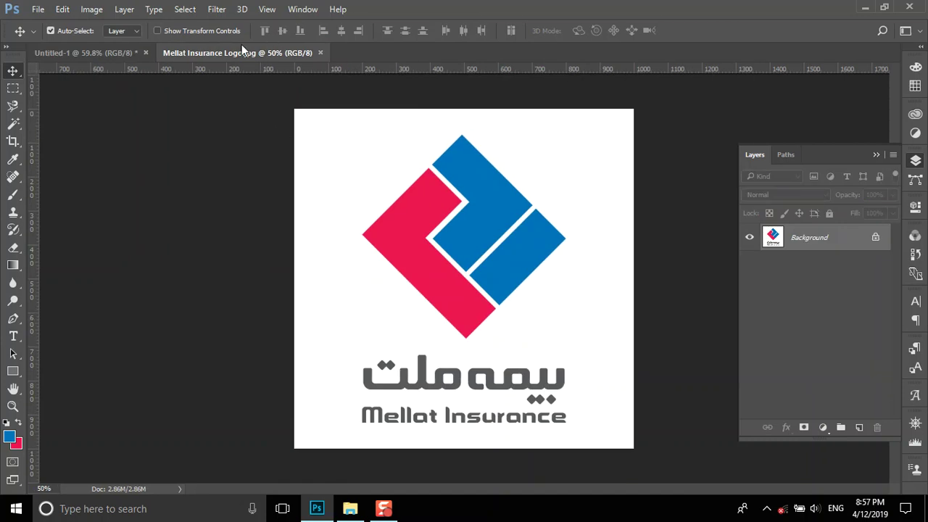
pyautogui.click(134, 59)
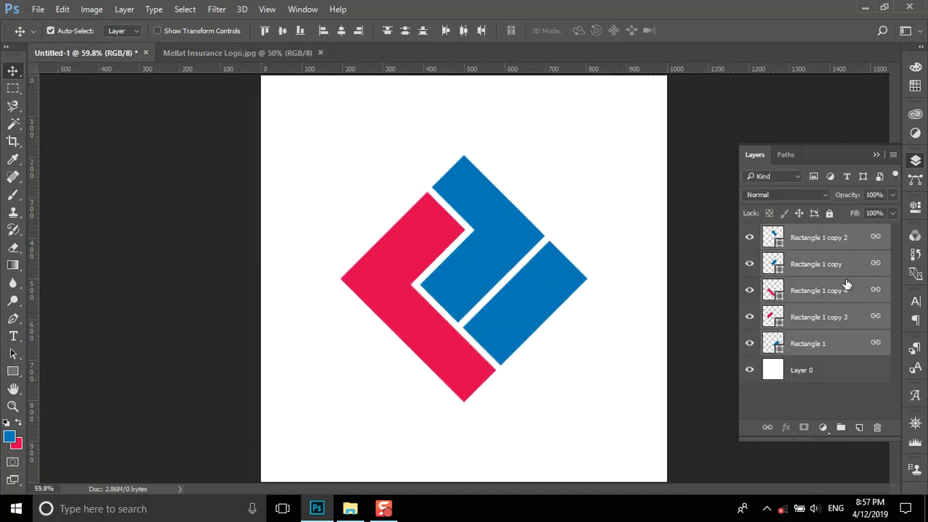
pyautogui.press('Delete')
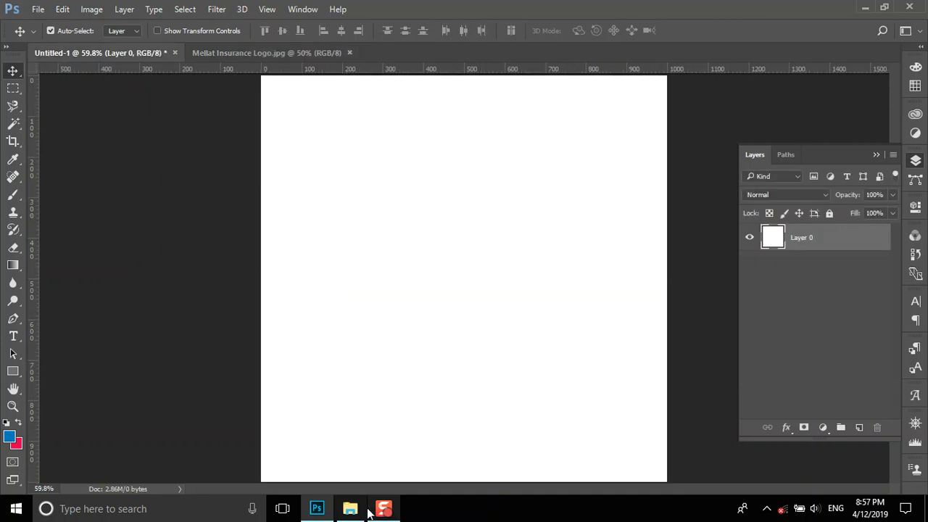
# - Drag Aparat Logo.jpg from the Files folder into Photoshop as its own document
pyautogui.click(354, 509)
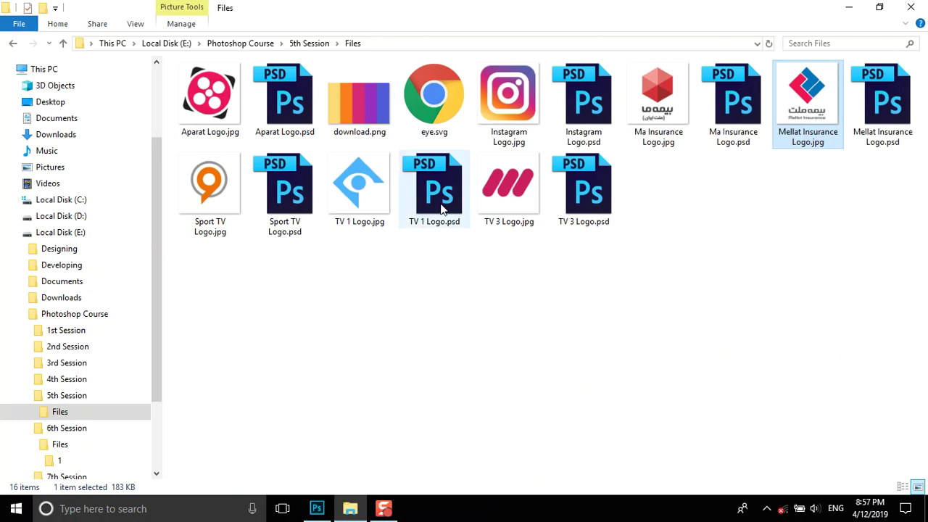
pyautogui.click(219, 88)
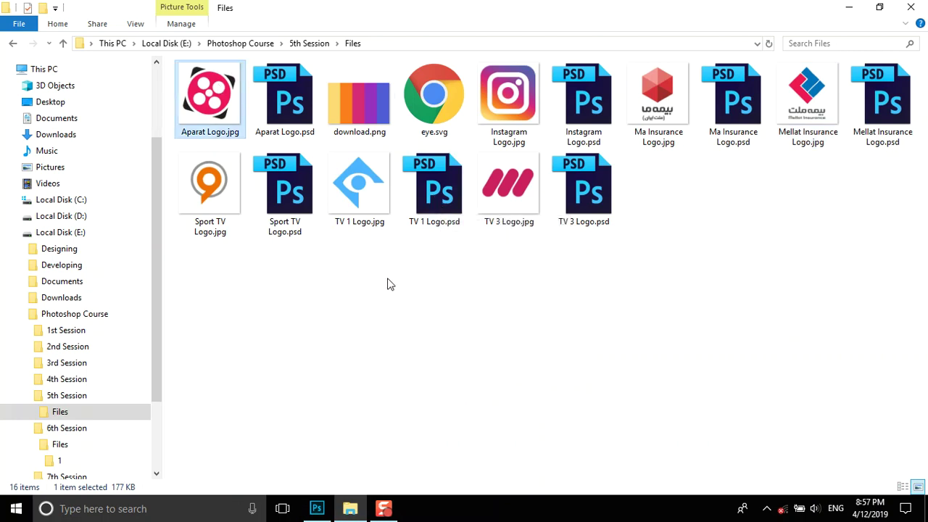
pyautogui.moveTo(204, 105); pyautogui.dragTo(385, 66)
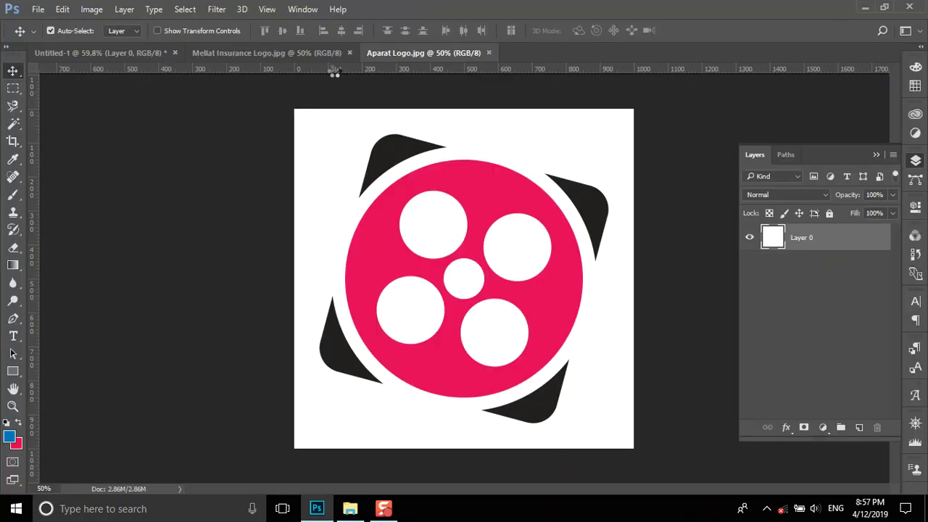
pyautogui.click(349, 52)
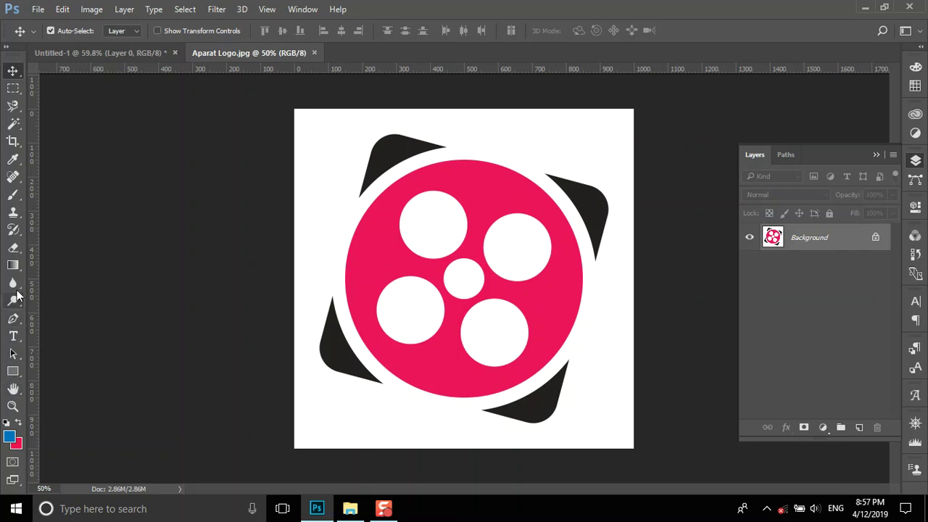
# - Sample the Aparat logo's dark grey #231f20 as background colour and return to Untitled-1
pyautogui.click(13, 160)
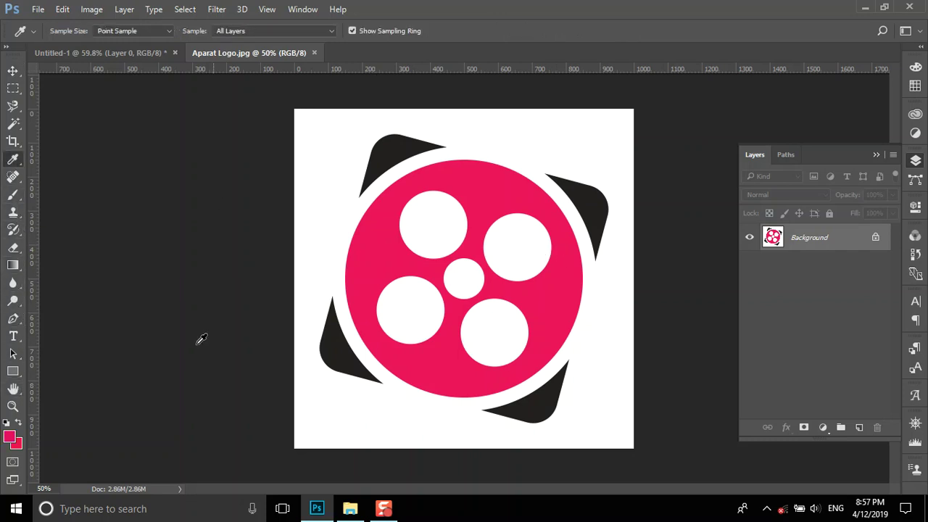
pyautogui.click(18, 445)
pyautogui.click(345, 353)
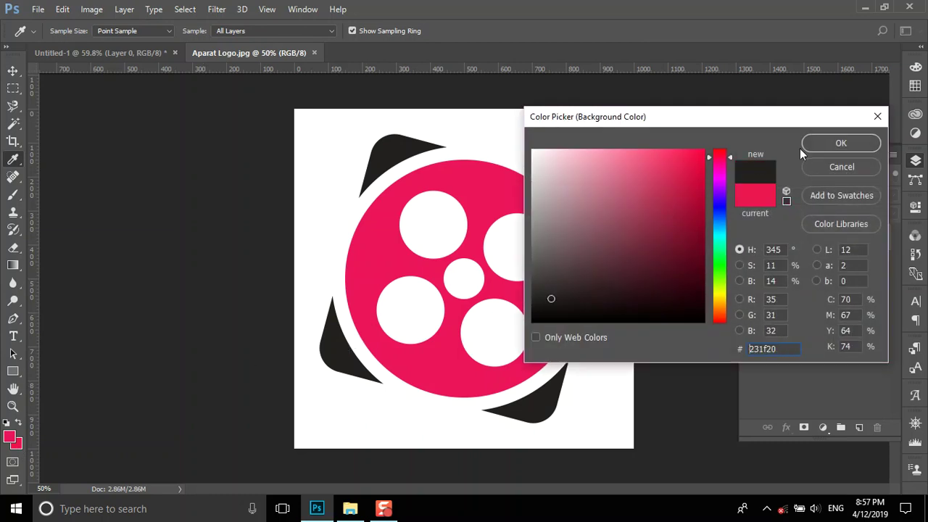
pyautogui.click(805, 146)
pyautogui.click(120, 55)
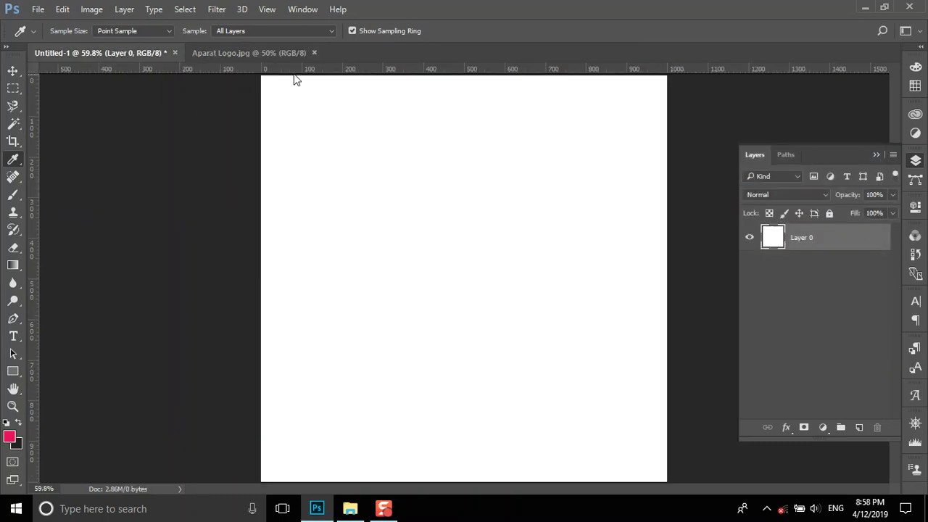
# - Close the Aparat file and draw a dark grey rectangle on the canvas
pyautogui.click(314, 53)
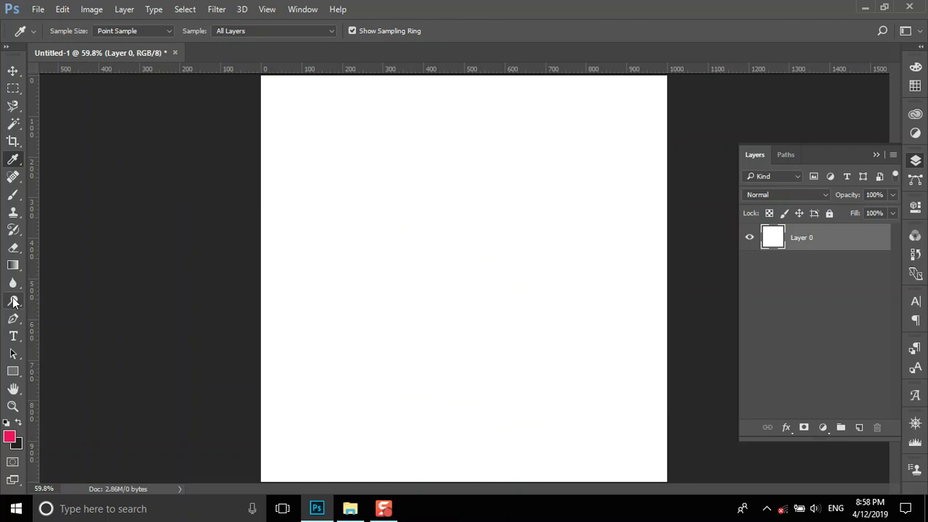
pyautogui.click(13, 371)
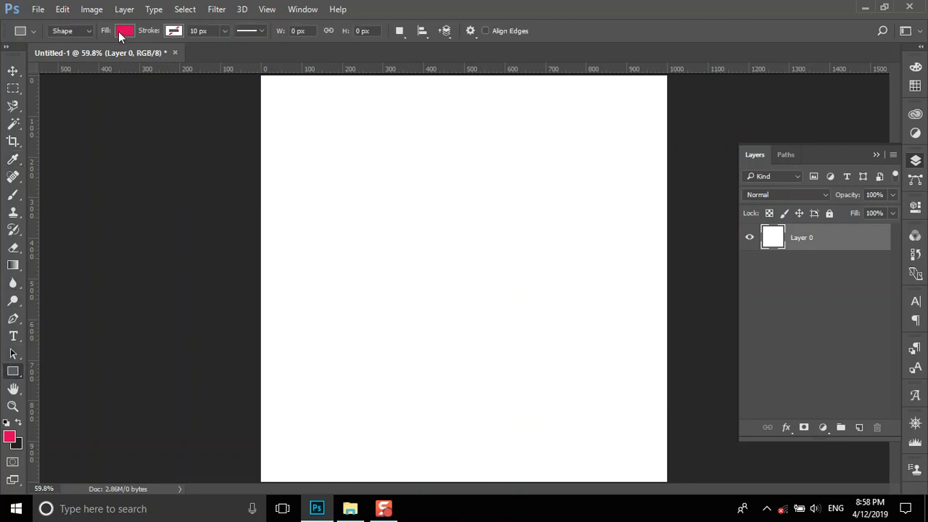
pyautogui.click(18, 424)
pyautogui.moveTo(342, 193); pyautogui.dragTo(573, 399)
# - Size the rectangle to 600 × 600 px and move it higher
pyautogui.click(756, 248)
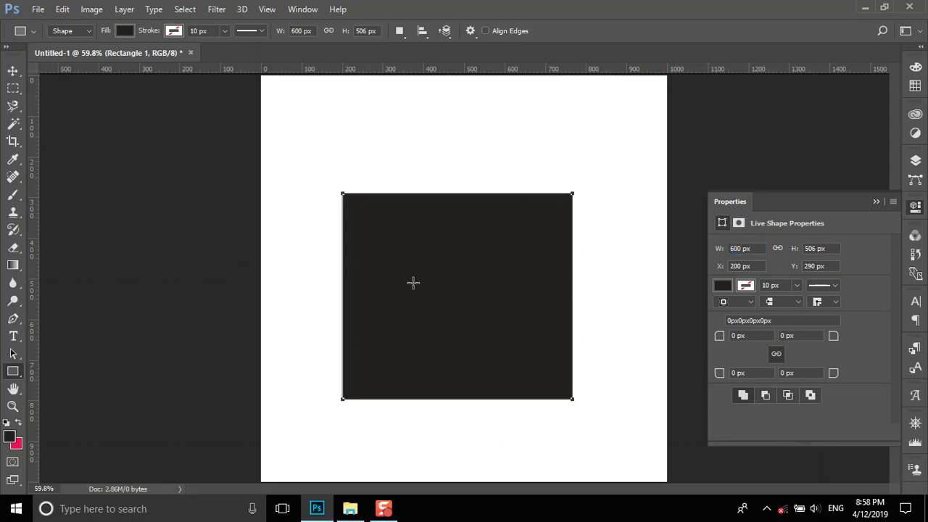
pyautogui.press('Return')
pyautogui.click(828, 251)
pyautogui.write('6')
pyautogui.press('Return')
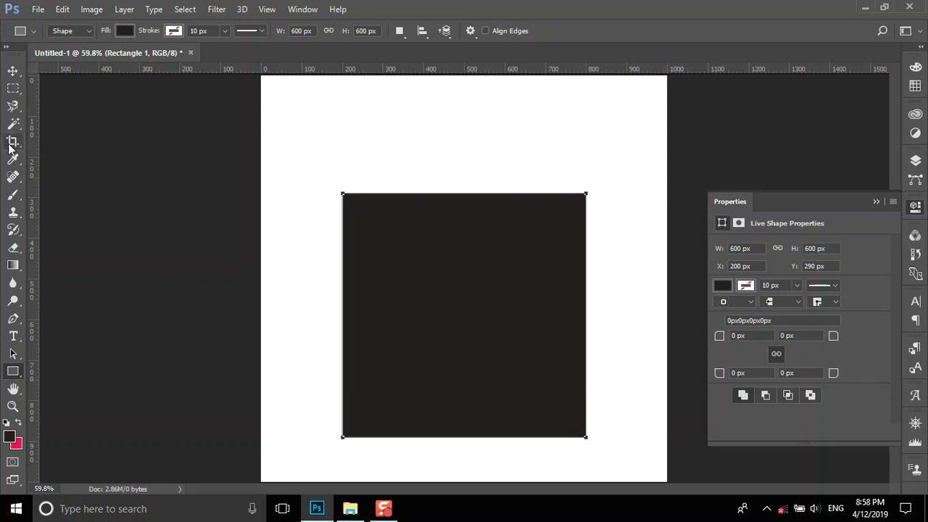
pyautogui.click(12, 71)
pyautogui.moveTo(478, 301); pyautogui.dragTo(475, 265)
# - Resize the square to 700 px, centre it at 150,150 and round corners to 95 px
pyautogui.click(755, 248)
pyautogui.write('700')
pyautogui.press('Return')
pyautogui.hotkey('shift', 'Left')
pyautogui.hotkey('shift', 'Left')
pyautogui.hotkey('shift', 'Left')
pyautogui.hotkey('shift', 'Up')
pyautogui.hotkey('shift', 'Up')
pyautogui.hotkey('shift', 'Up')
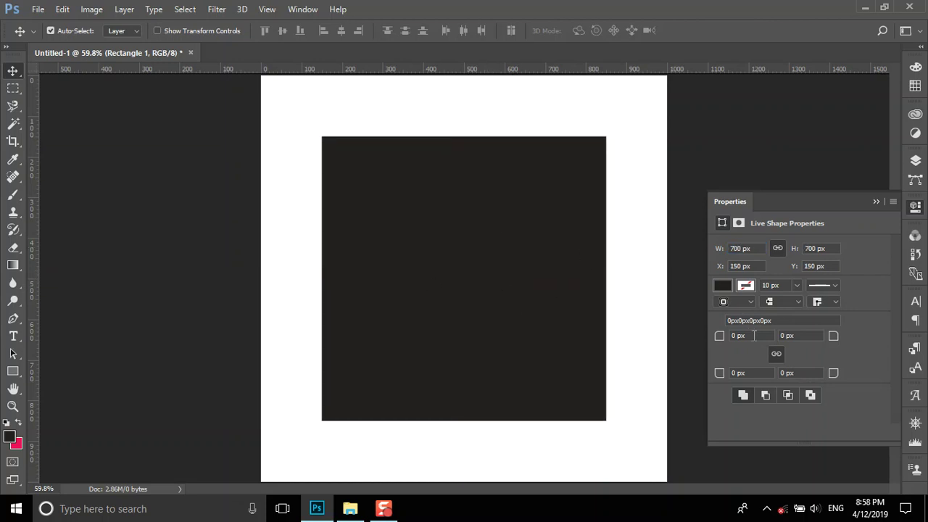
pyautogui.moveTo(723, 342); pyautogui.dragTo(778, 344)
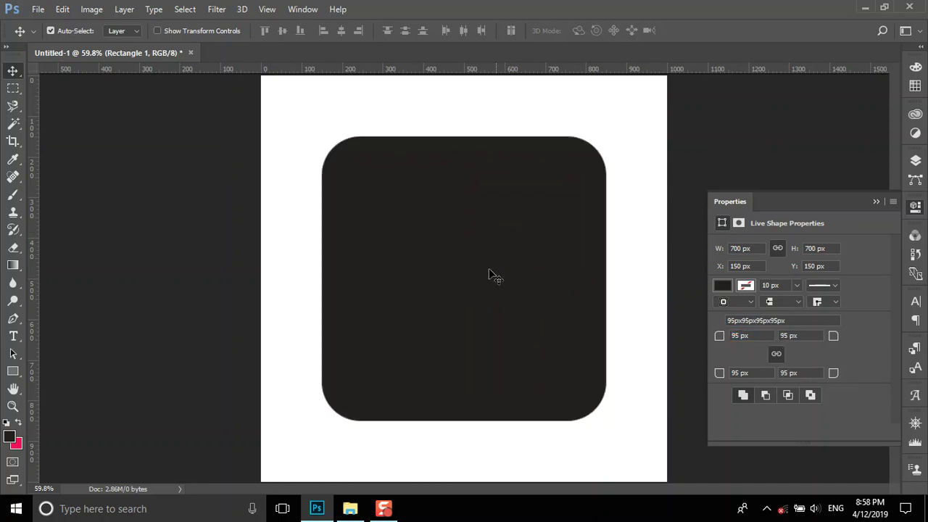
pyautogui.click(44, 365)
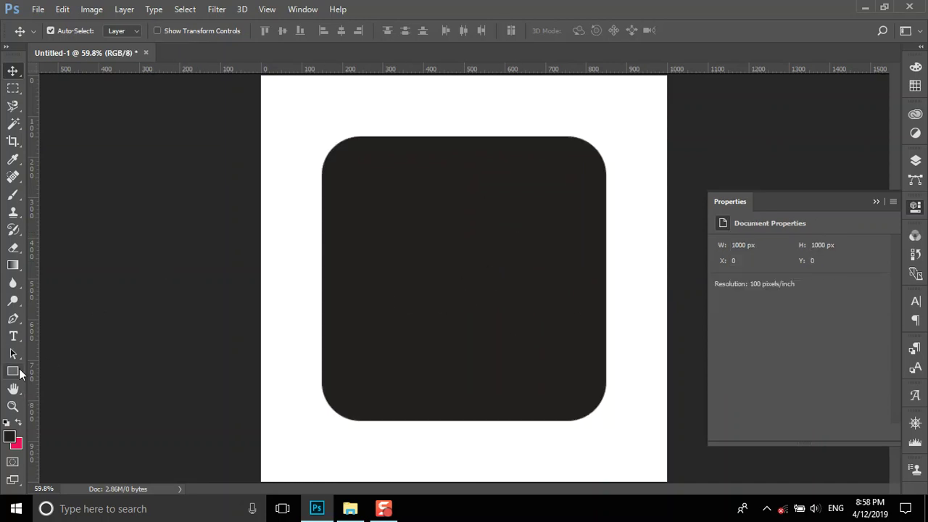
# - On a new layer, draw a pink 671 px circle centred on the dark square
pyautogui.click(20, 425)
pyautogui.click(13, 371)
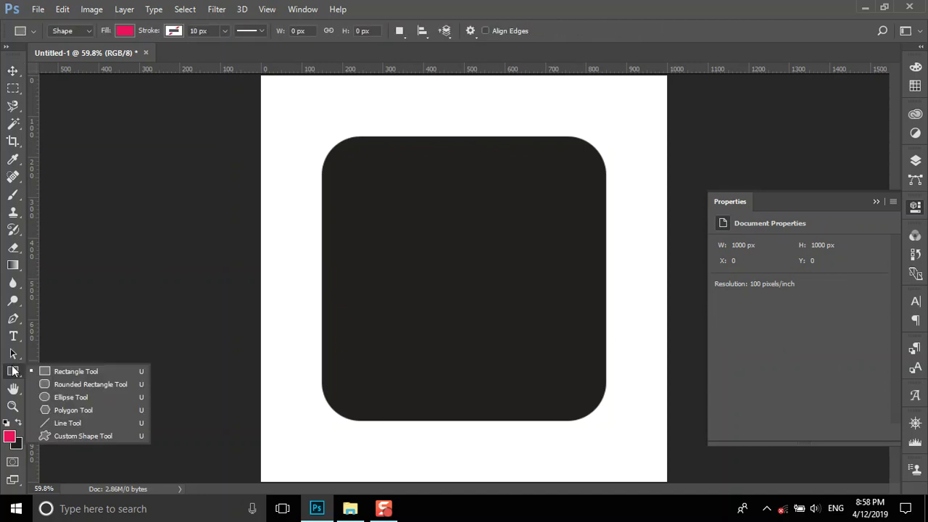
pyautogui.click(45, 398)
pyautogui.click(915, 161)
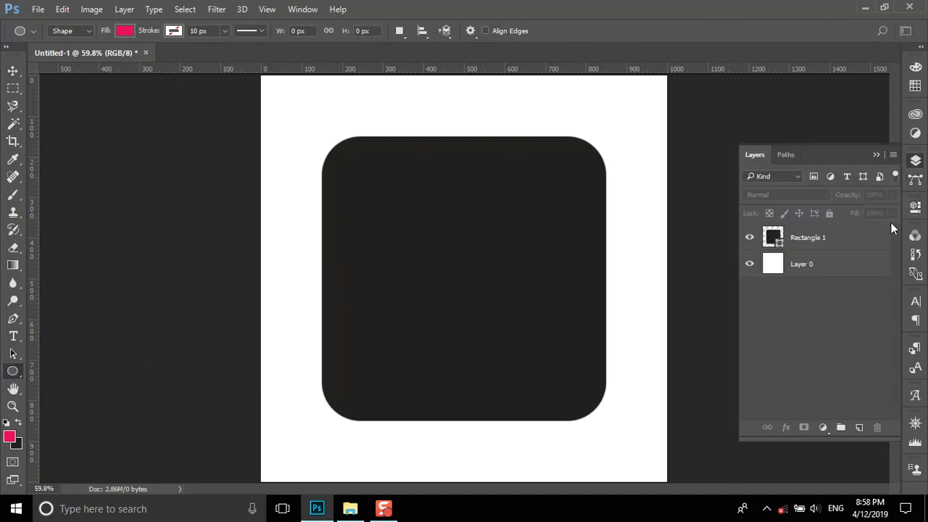
pyautogui.click(857, 429)
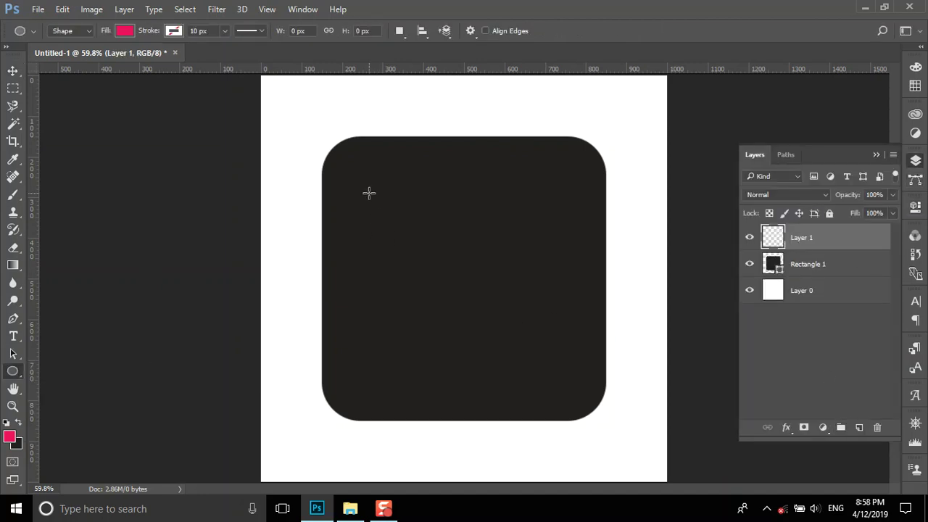
pyautogui.moveTo(338, 166); pyautogui.dragTo(595, 404)
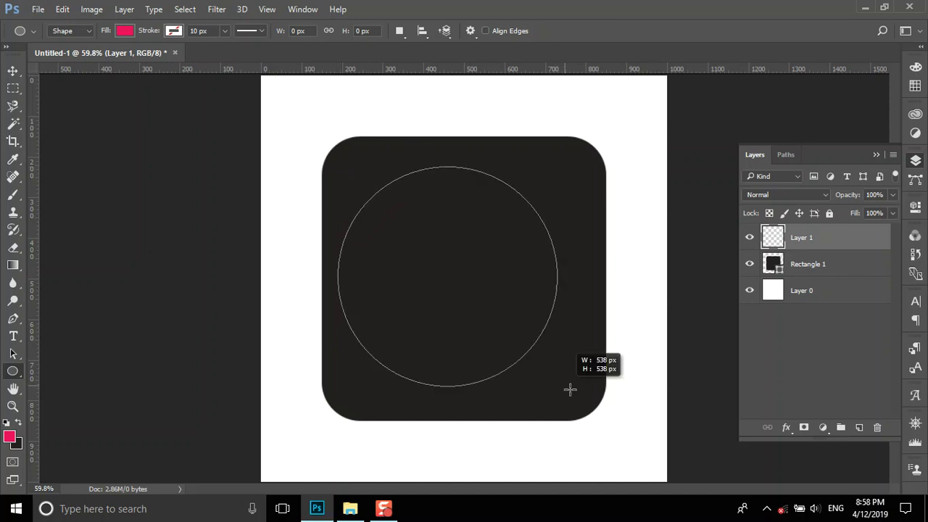
pyautogui.moveTo(595, 404); pyautogui.dragTo(658, 439)
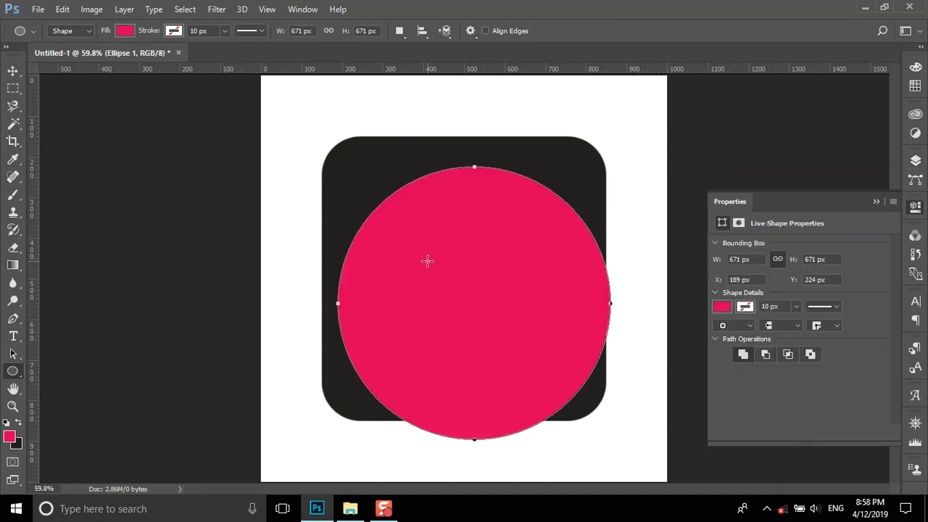
pyautogui.click(13, 70)
pyautogui.moveTo(493, 268); pyautogui.dragTo(485, 249)
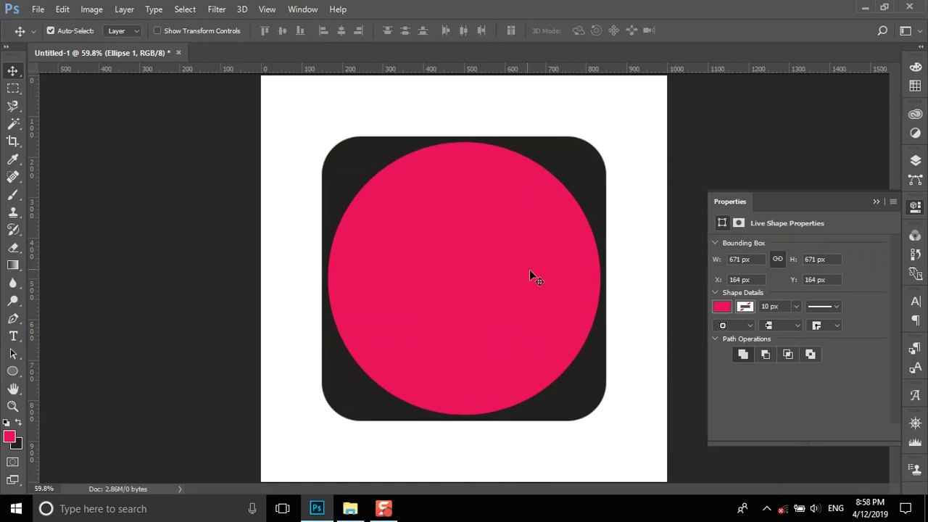
# - Give the circle a 40 px white stroke aligned outside the pink fill
pyautogui.click(747, 306)
pyautogui.click(853, 106)
pyautogui.click(489, 122)
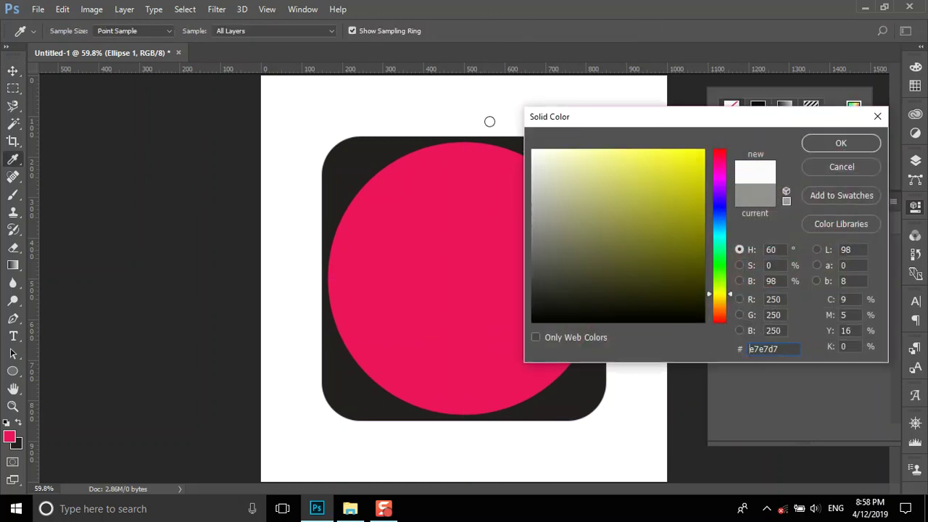
pyautogui.click(841, 143)
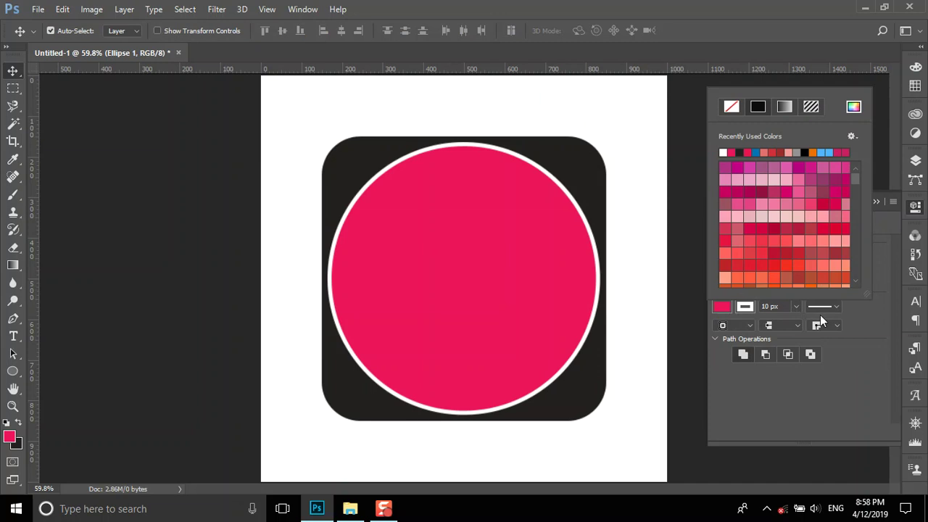
pyautogui.click(797, 306)
pyautogui.click(793, 326)
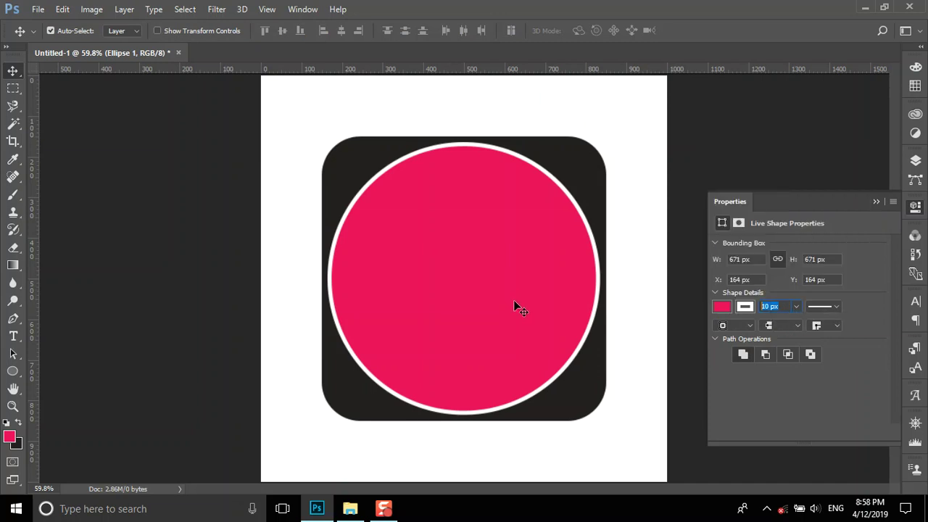
pyautogui.write('40')
pyautogui.press('Return')
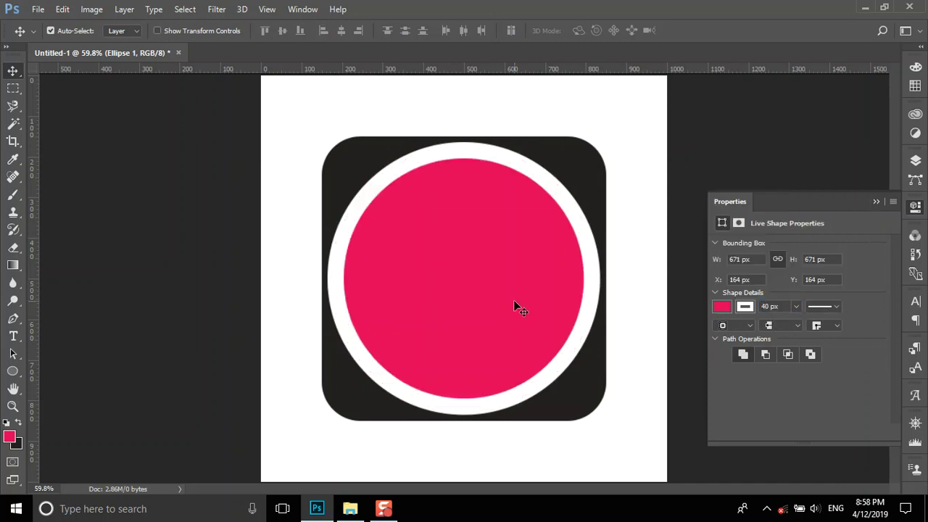
pyautogui.click(838, 326)
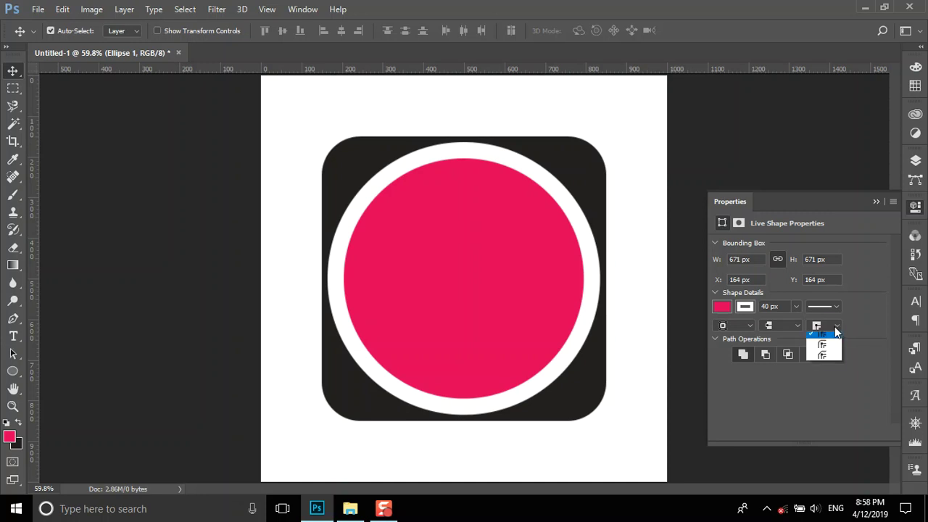
pyautogui.click(823, 357)
pyautogui.click(751, 326)
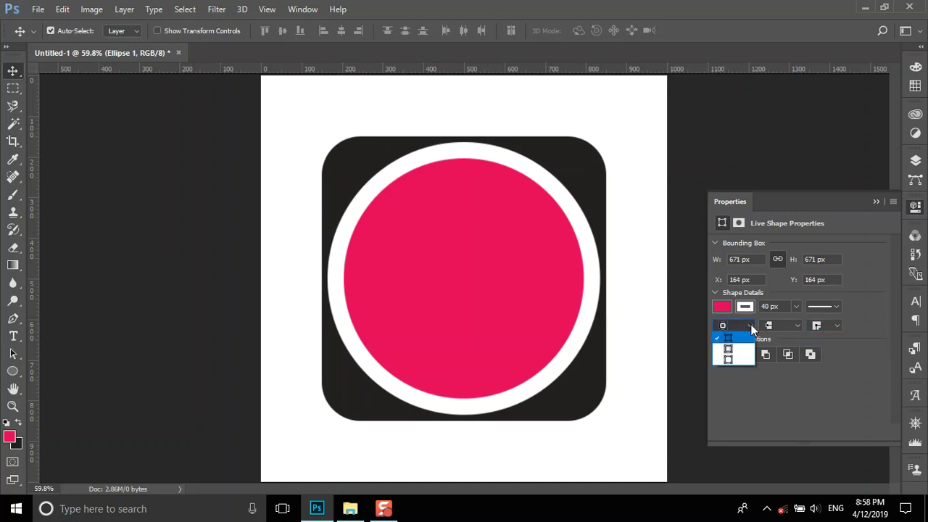
pyautogui.click(728, 359)
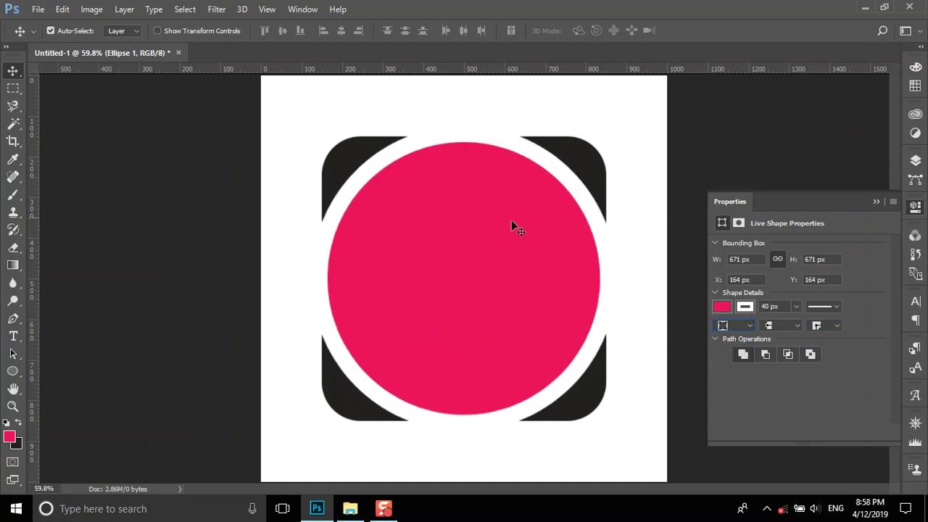
pyautogui.click(186, 256)
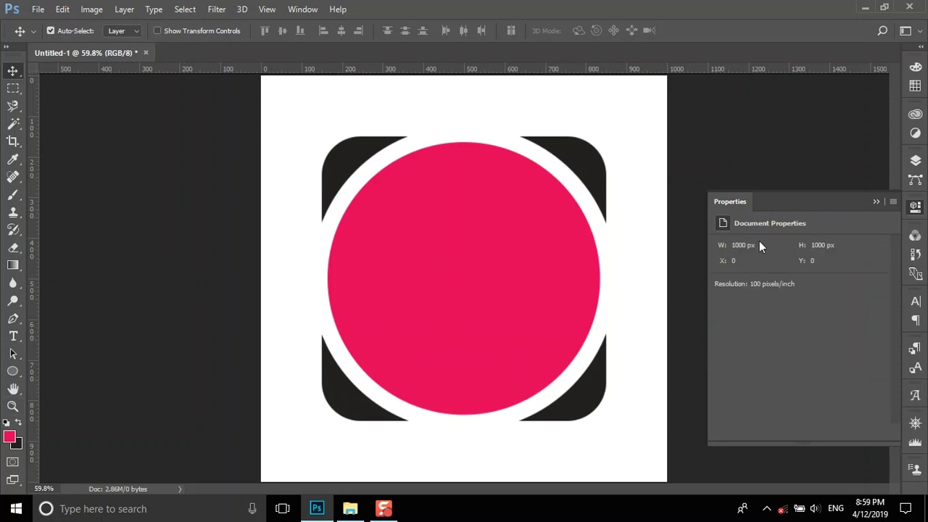
pyautogui.click(915, 160)
# - On a new layer, draw a small white dot centred on the pink disc
pyautogui.click(859, 427)
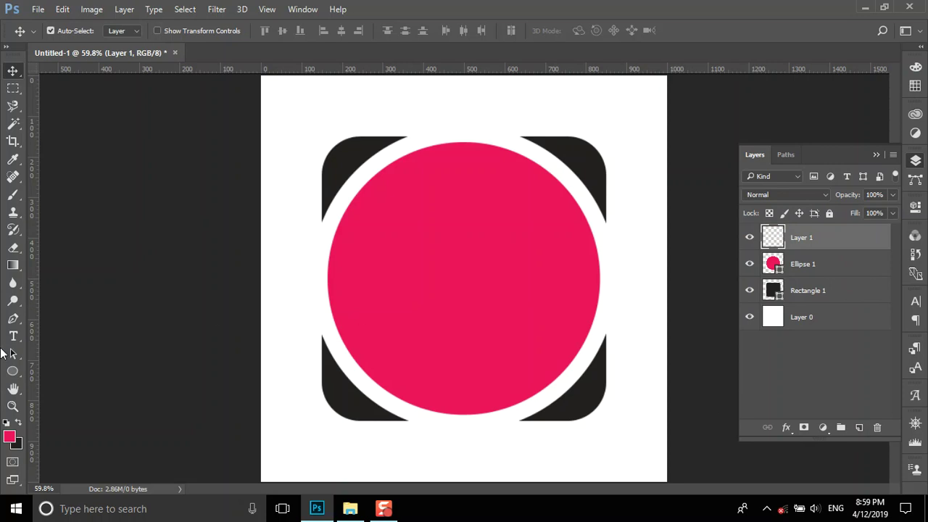
pyautogui.click(12, 371)
pyautogui.click(125, 30)
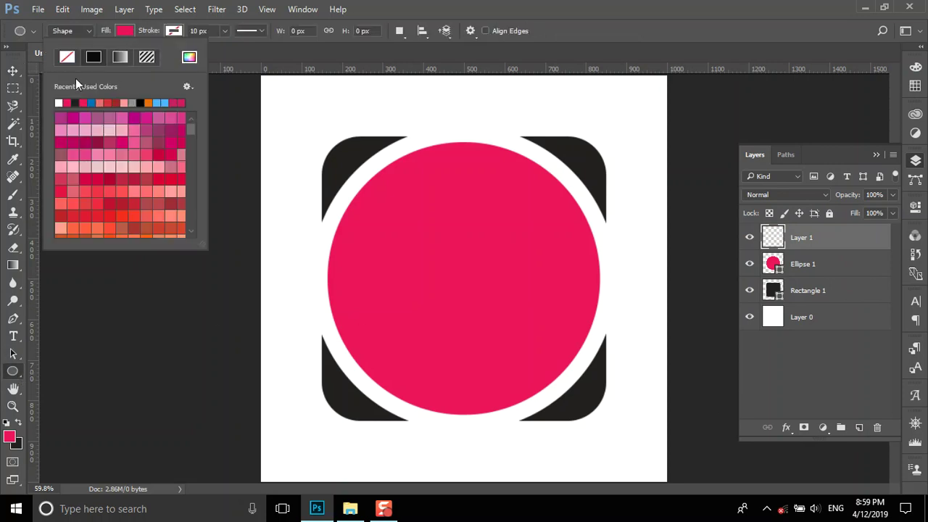
pyautogui.click(59, 103)
pyautogui.moveTo(453, 269); pyautogui.dragTo(491, 307)
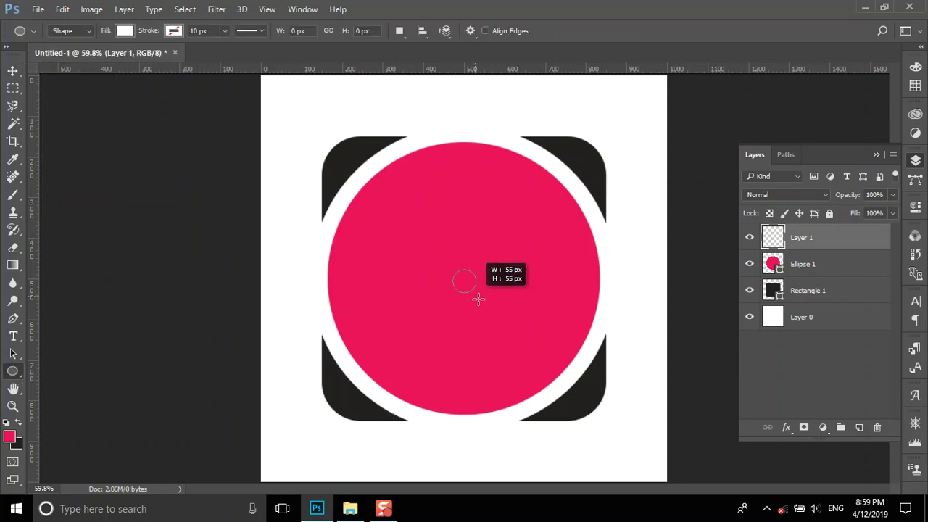
pyautogui.click(12, 70)
pyautogui.moveTo(460, 291); pyautogui.dragTo(453, 280)
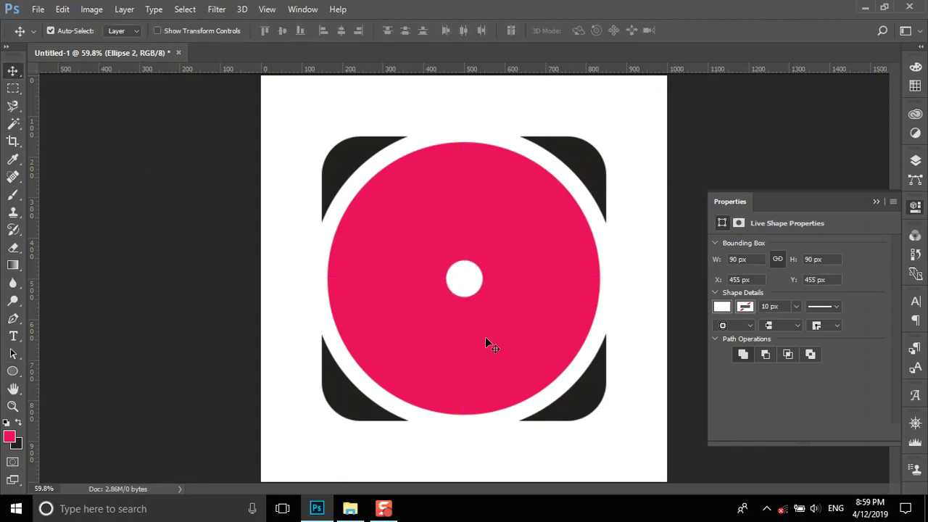
# - Duplicate the dot, enlarge it to 200 px and place two copies above the centre
pyautogui.hotkey('ctrl', 'j')
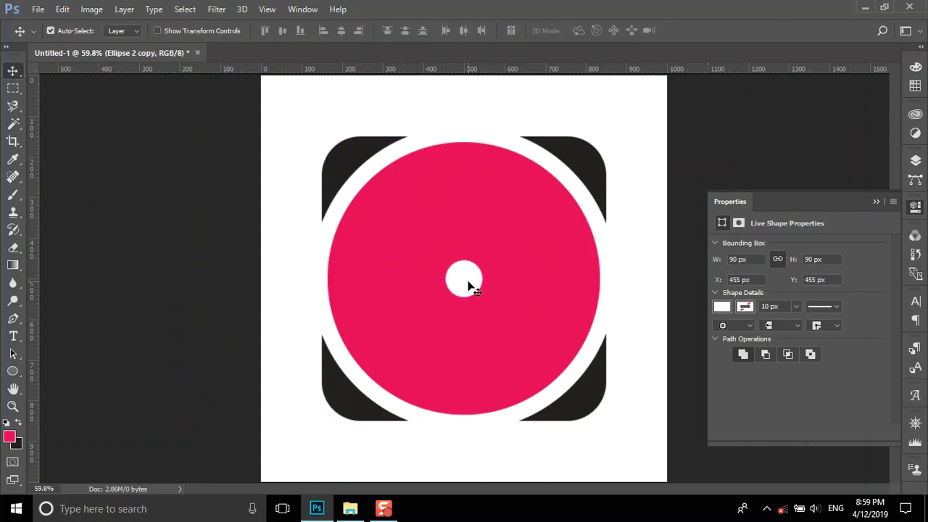
pyautogui.moveTo(469, 286); pyautogui.dragTo(509, 237)
pyautogui.click(756, 259)
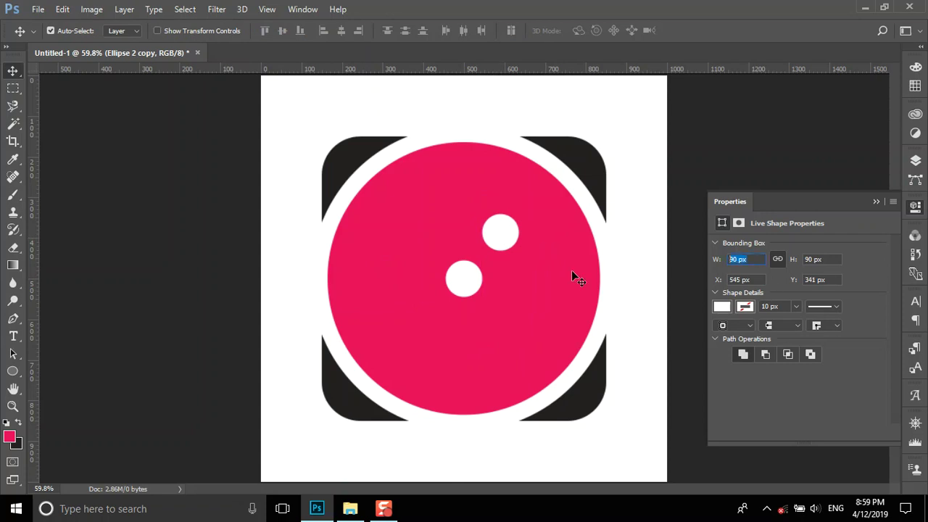
pyautogui.write('200')
pyautogui.press('Return')
pyautogui.moveTo(505, 265)
pyautogui.mouseDown()
pyautogui.moveTo(496, 233)
pyautogui.moveTo(488, 232)
pyautogui.mouseUp()
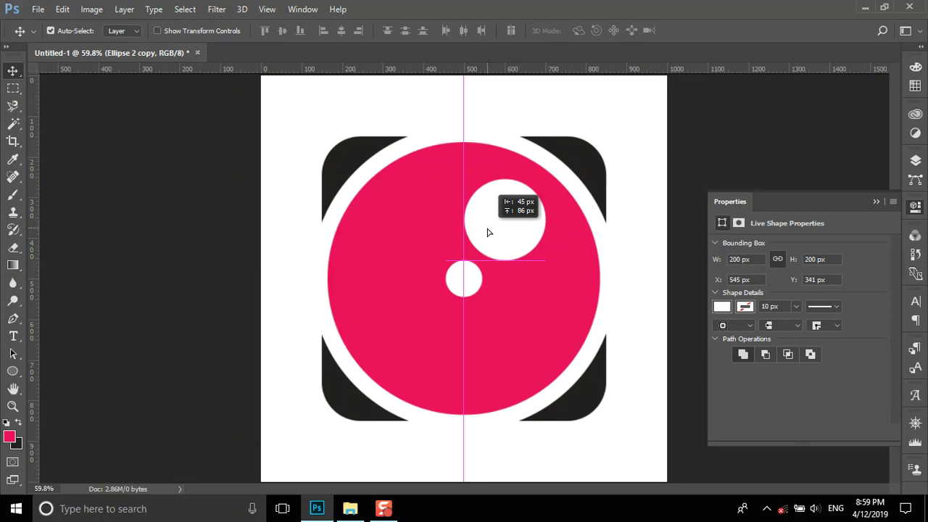
pyautogui.press('ctrl')
pyautogui.moveTo(503, 204); pyautogui.dragTo(407, 211)
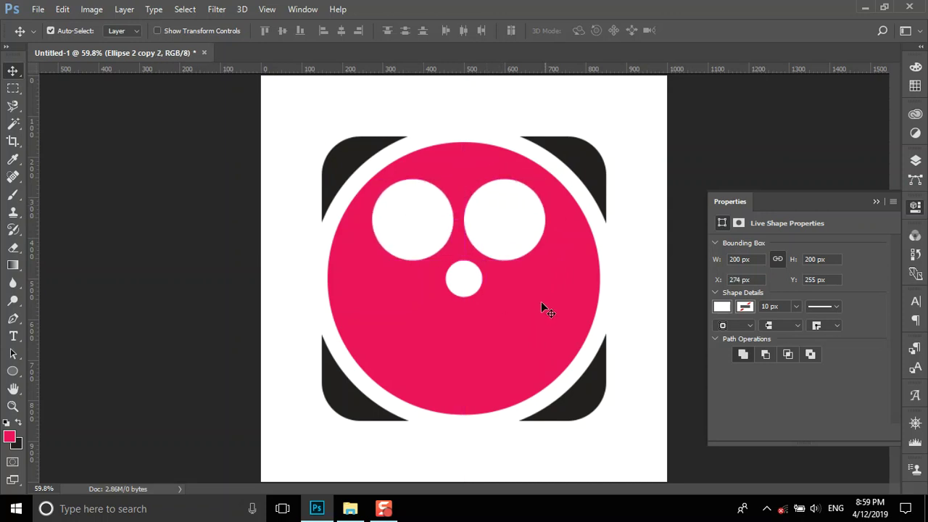
# - Centre the top pair of circles and duplicate the pair below the centre dot
pyautogui.click(916, 160)
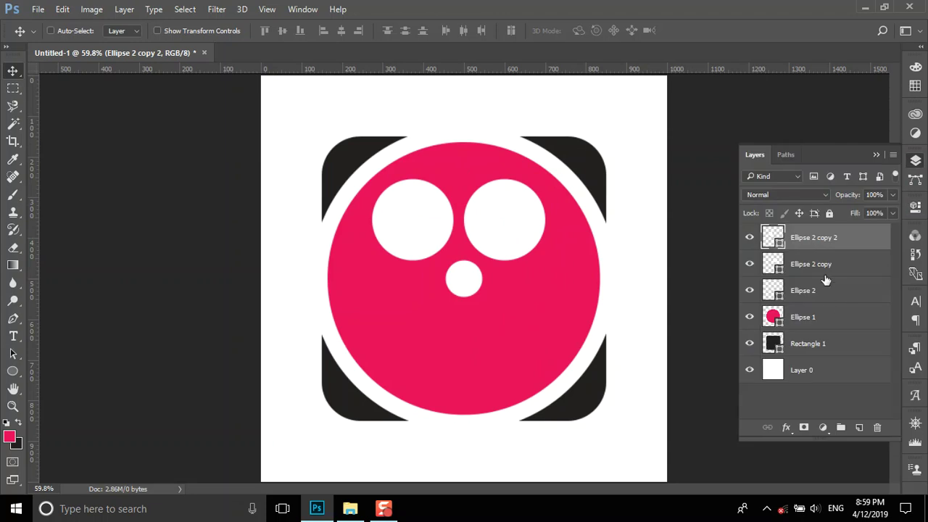
pyautogui.keyDown('ctrl'); pyautogui.click(829, 264); pyautogui.keyUp('ctrl')
pyautogui.hotkey('ctrl', 't')
pyautogui.moveTo(521, 229); pyautogui.dragTo(526, 229)
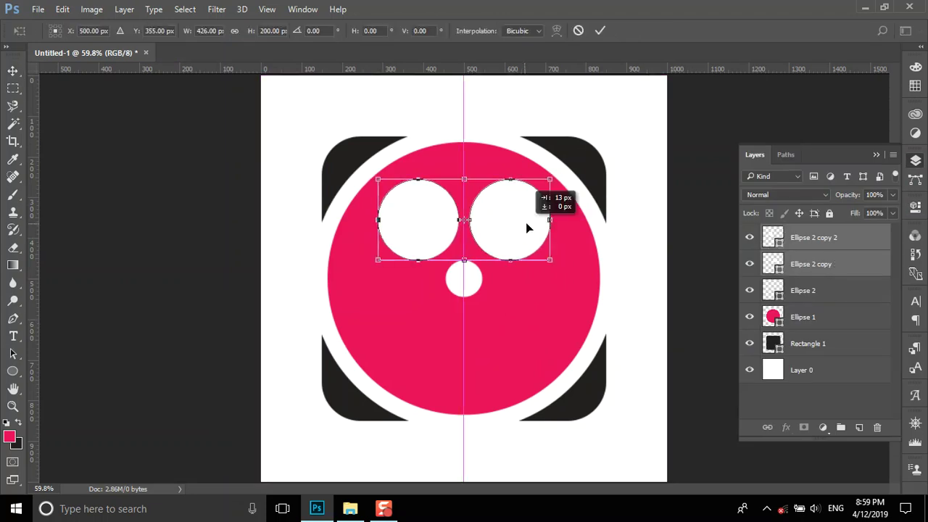
pyautogui.click(600, 31)
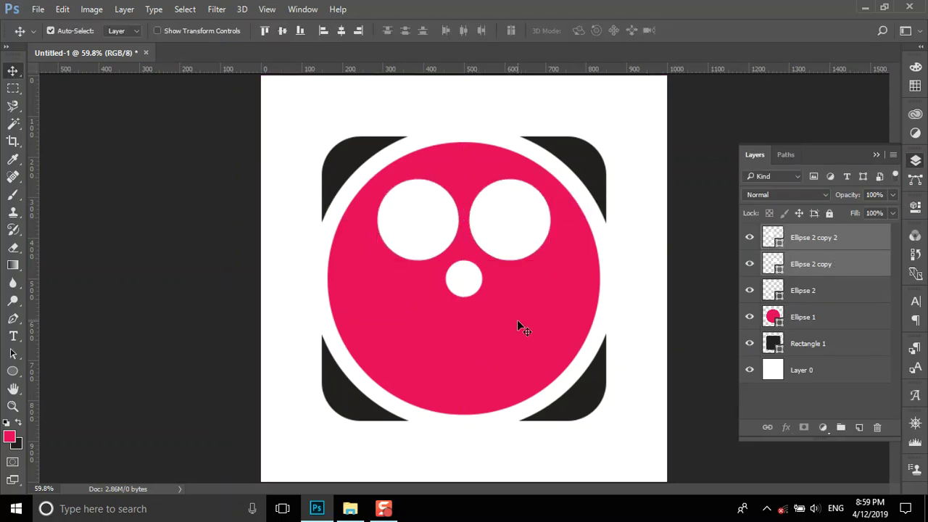
pyautogui.hotkey('ctrl', 'j')
pyautogui.hotkey('ctrl', 't')
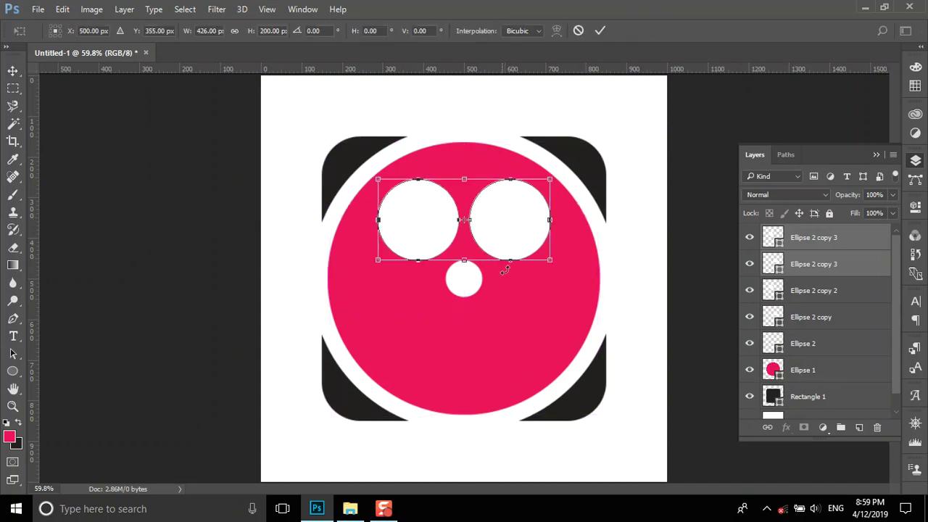
pyautogui.moveTo(515, 224); pyautogui.dragTo(512, 340)
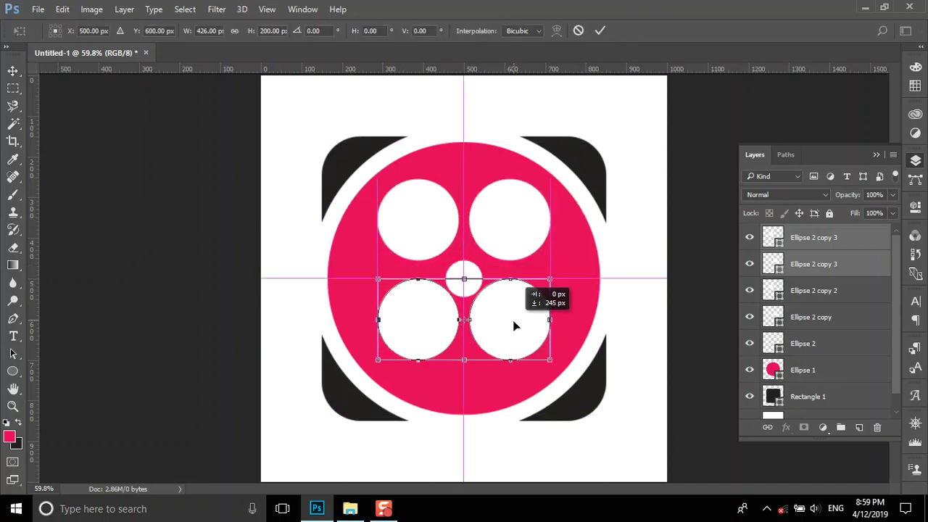
pyautogui.click(599, 31)
pyautogui.hotkey('ctrl', 't')
pyautogui.moveTo(514, 348); pyautogui.dragTo(517, 341)
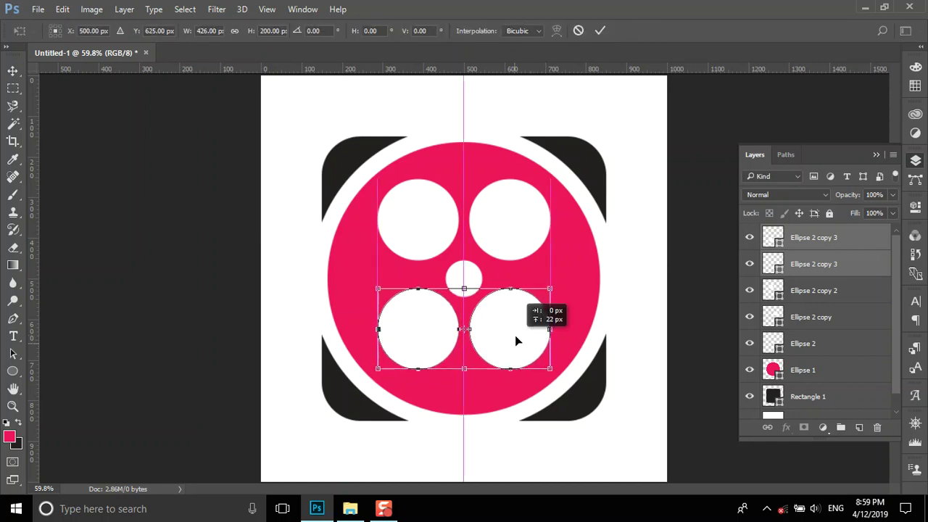
pyautogui.click(600, 30)
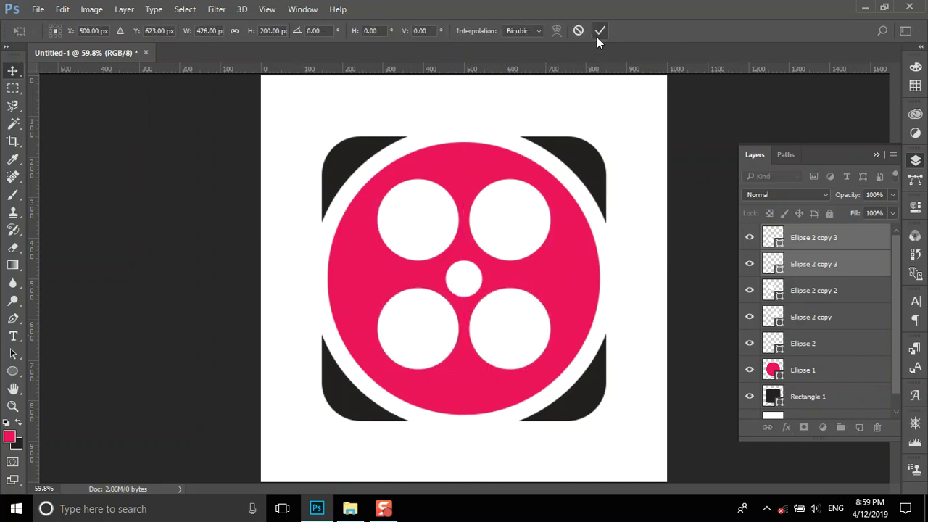
# - Move the top pair nearer the dot and trial-align all five circles, undoing it
pyautogui.click(881, 293)
pyautogui.keyDown('shift'); pyautogui.click(841, 319); pyautogui.keyUp('shift')
pyautogui.hotkey('ctrl', 't')
pyautogui.moveTo(520, 229); pyautogui.dragTo(520, 238)
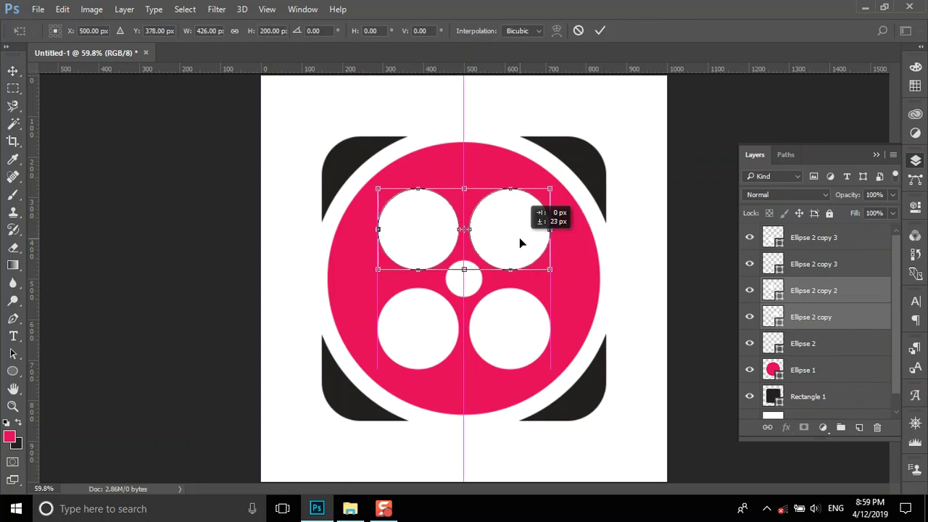
pyautogui.click(600, 31)
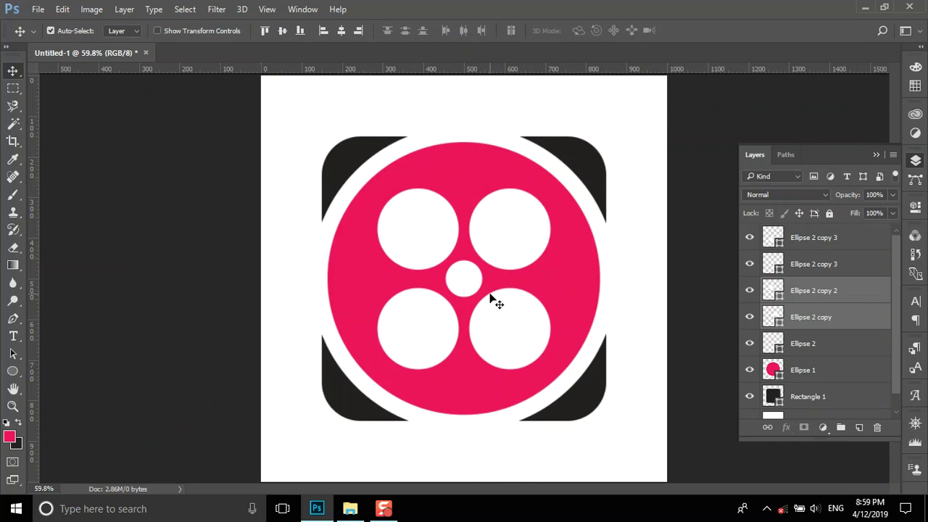
pyautogui.keyDown('shift'); pyautogui.click(850, 346); pyautogui.keyUp('shift')
pyautogui.keyDown('shift'); pyautogui.click(847, 243); pyautogui.keyUp('shift')
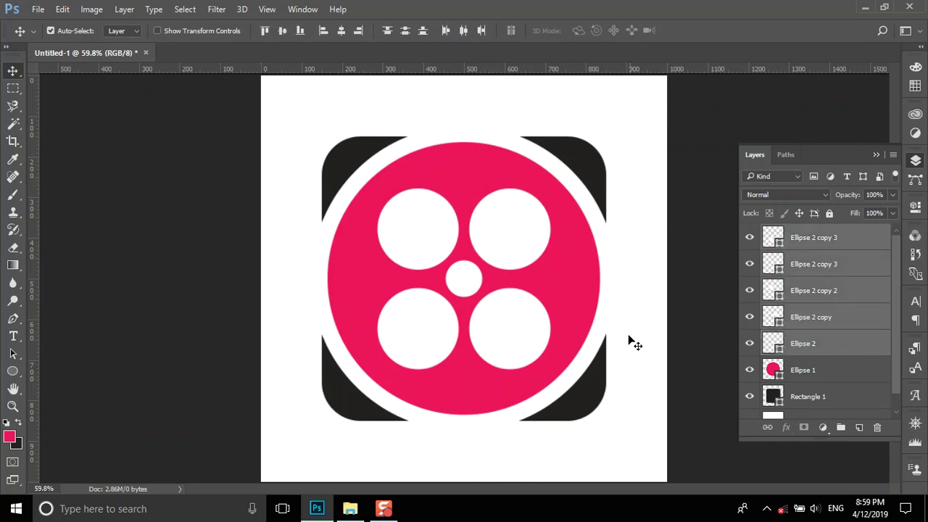
pyautogui.hotkey('ctrl', 't')
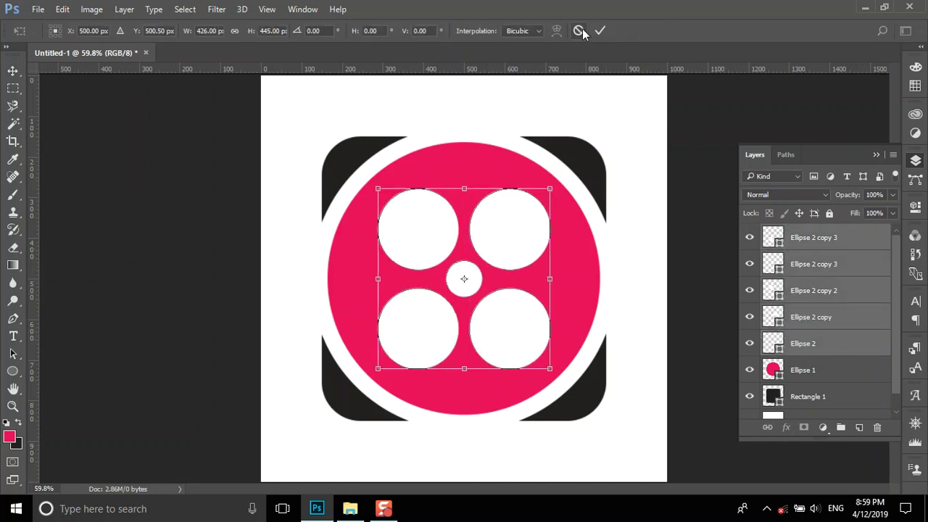
pyautogui.click(581, 31)
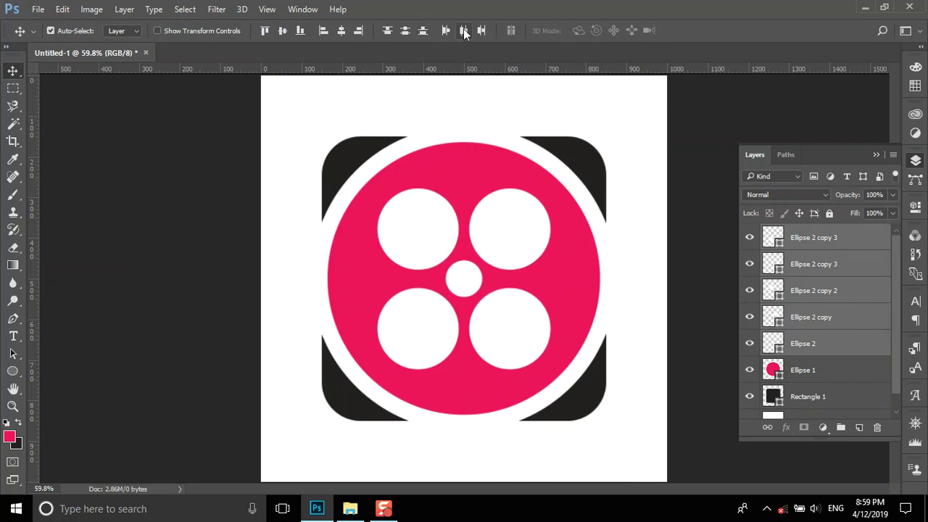
pyautogui.click(405, 31)
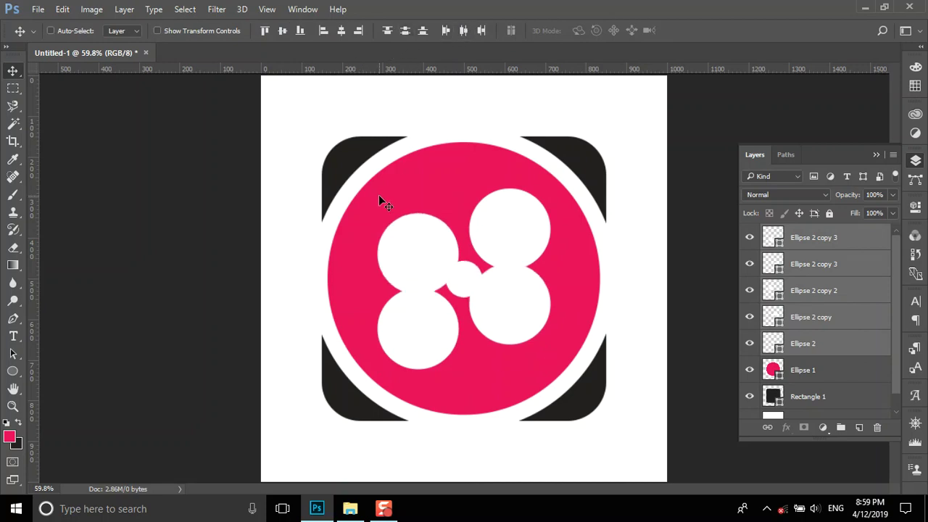
pyautogui.hotkey('ctrl', 'z')
pyautogui.click(862, 343)
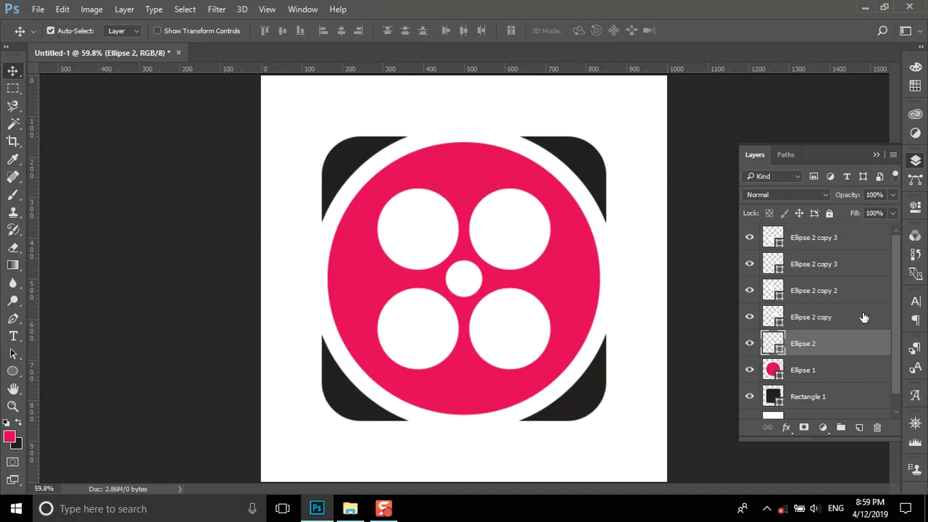
pyautogui.click(852, 237)
# - Select all the logo layers down to Rectangle 1 and rotate them 15°
pyautogui.keyDown('shift'); pyautogui.click(841, 267); pyautogui.keyUp('shift')
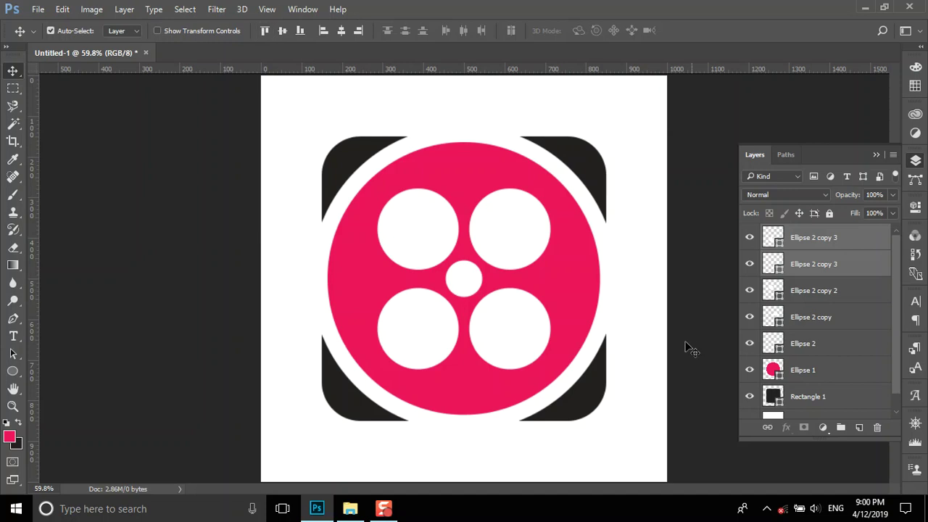
pyautogui.click(859, 261)
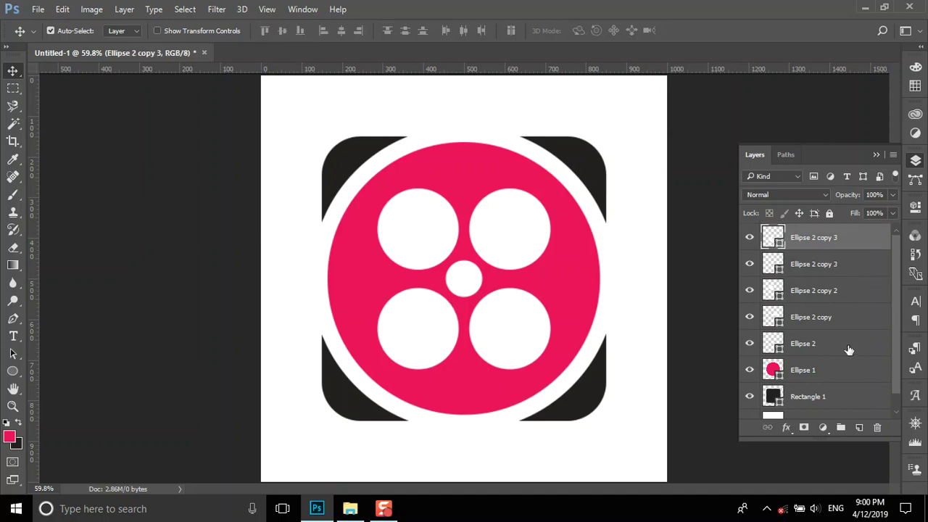
pyautogui.scroll(-1, 849, 348)
pyautogui.keyDown('shift'); pyautogui.click(827, 379); pyautogui.keyUp('shift')
pyautogui.hotkey('ctrl', 't')
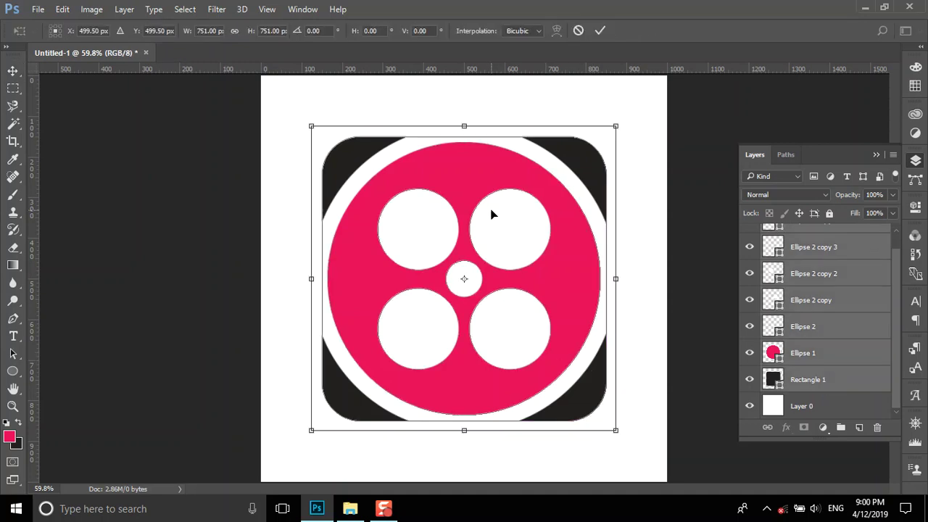
pyautogui.click(313, 31)
pyautogui.write('20')
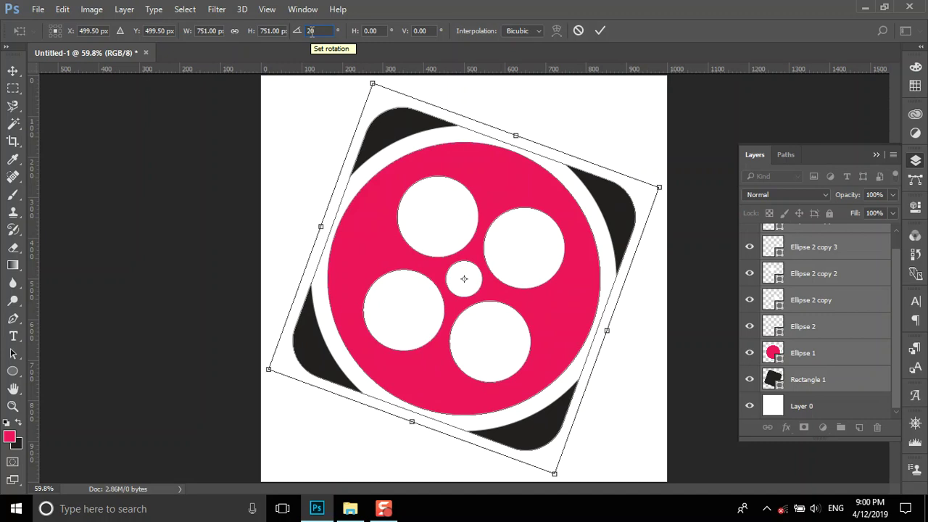
pyautogui.press('BackSpace')
pyautogui.press('BackSpace')
pyautogui.write('15')
pyautogui.click(600, 31)
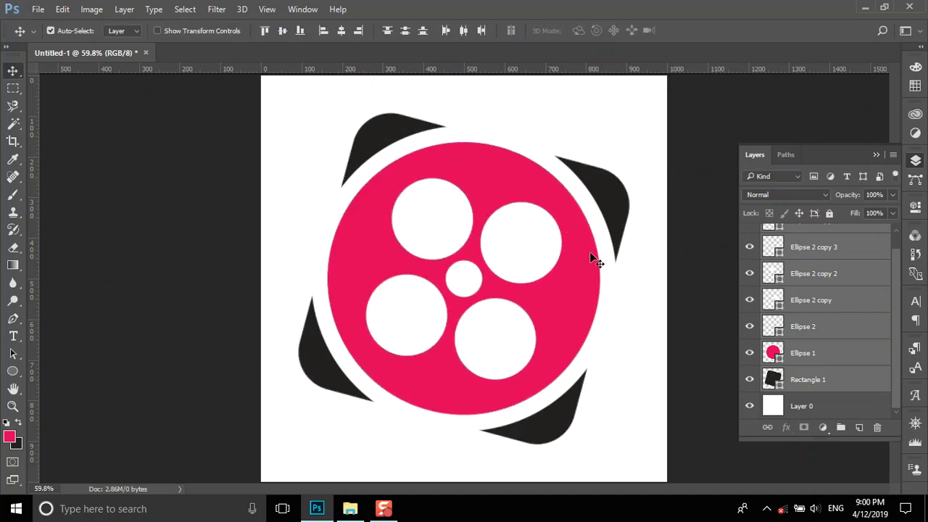
# - Link the logo layers, then delete them all, leaving a blank Layer 0
pyautogui.rightClick(834, 309)
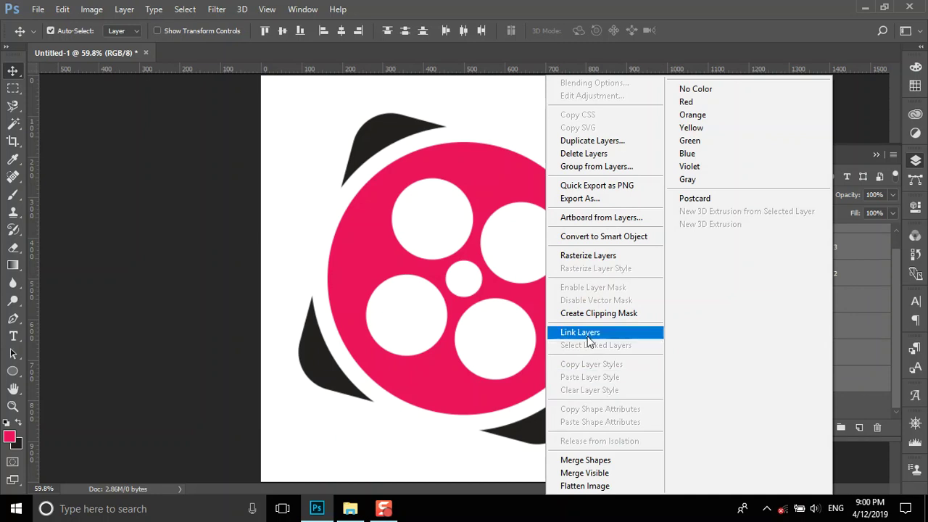
pyautogui.click(595, 346)
pyautogui.moveTo(540, 303); pyautogui.dragTo(534, 300)
pyautogui.click(113, 256)
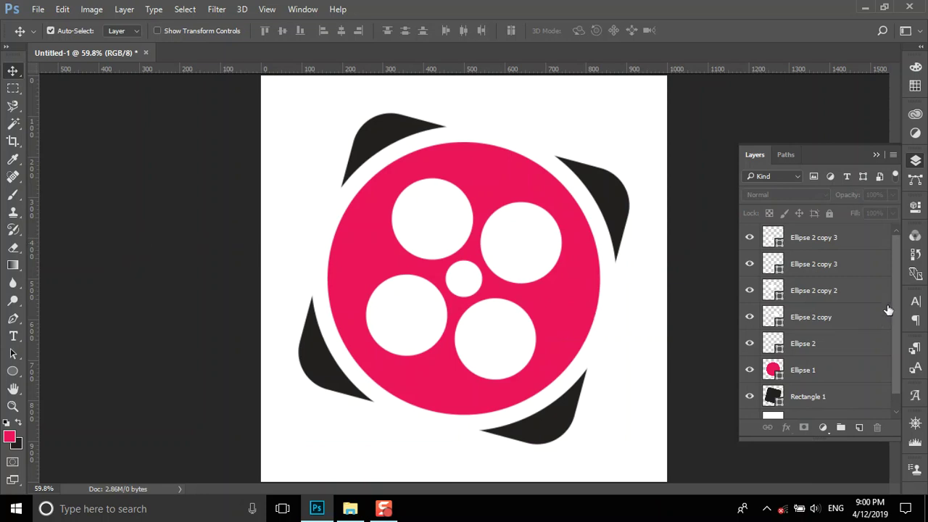
pyautogui.click(865, 249)
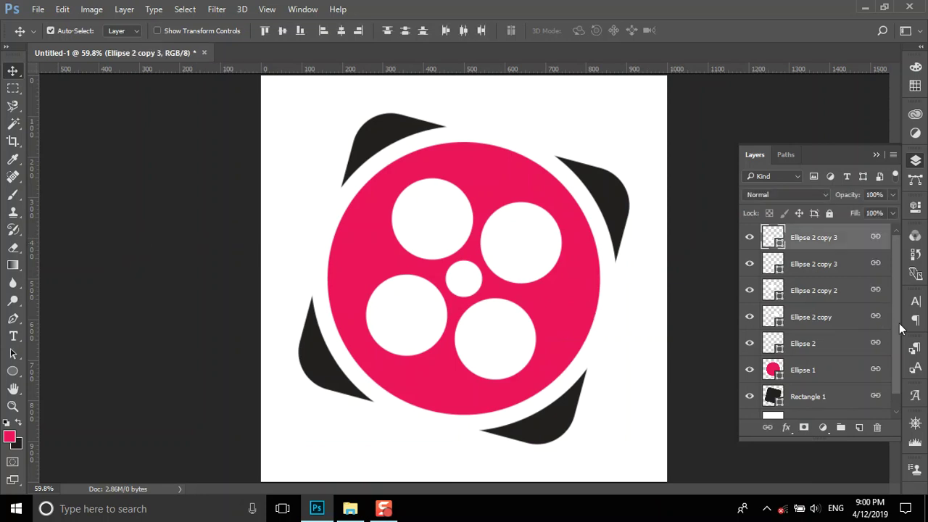
pyautogui.keyDown('shift'); pyautogui.click(818, 395); pyautogui.keyUp('shift')
pyautogui.press('Delete')
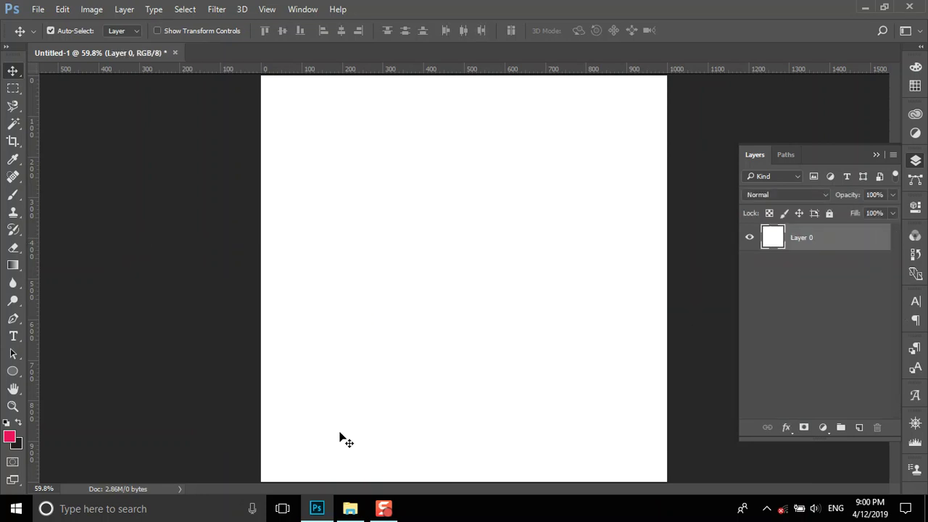
# - Open Instagram Logo.jpg from the Files folder in Photos
pyautogui.click(351, 508)
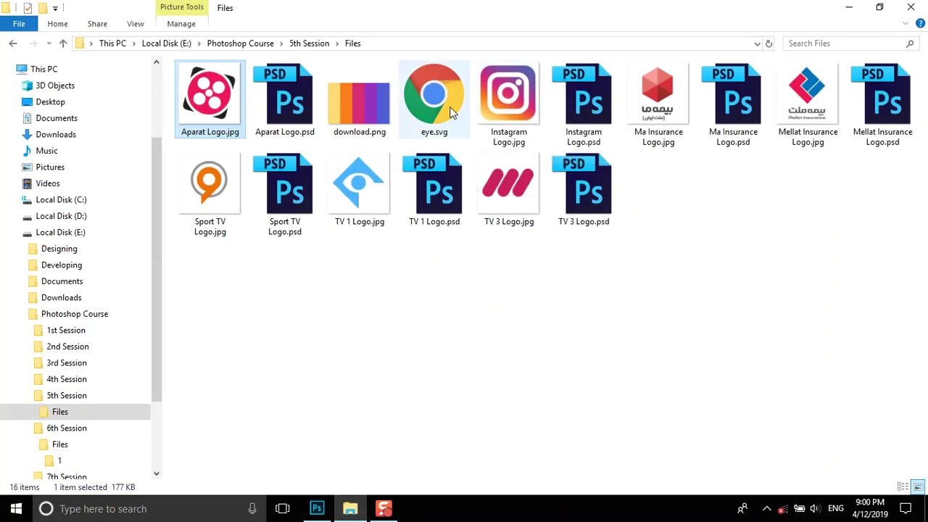
pyautogui.click(517, 108)
pyautogui.doubleClick(517, 108)
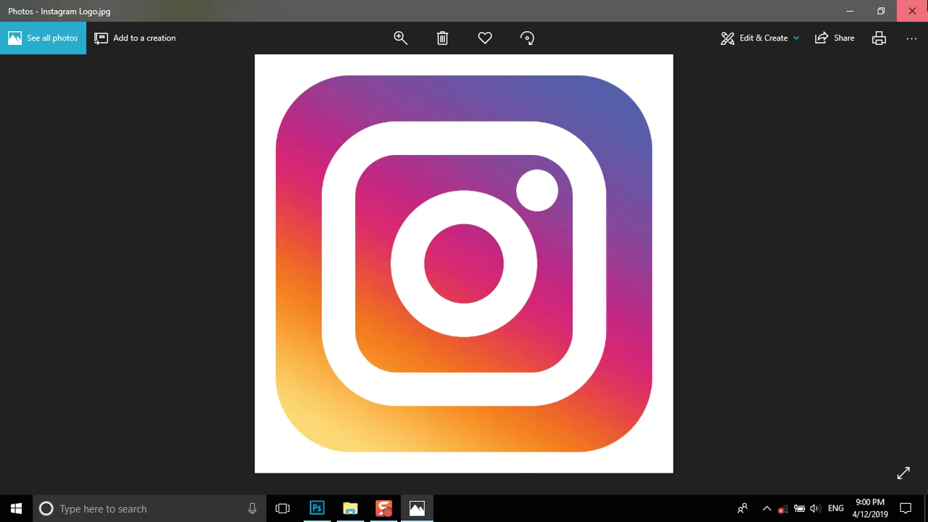
# - View the download.png colour palette, then drag Instagram Logo.jpg into Photoshop as reference
pyautogui.click(913, 11)
pyautogui.click(357, 100)
pyautogui.doubleClick(357, 99)
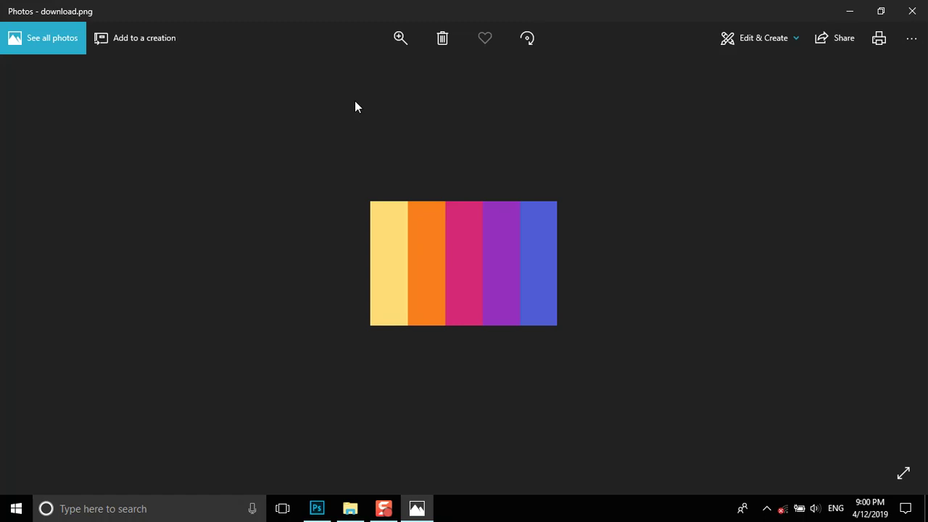
pyautogui.click(912, 10)
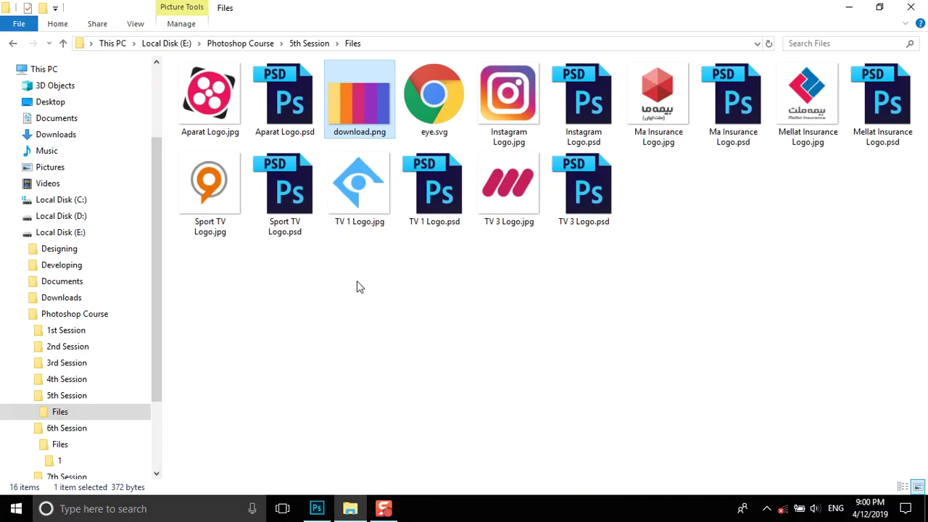
pyautogui.moveTo(504, 101); pyautogui.dragTo(405, 58)
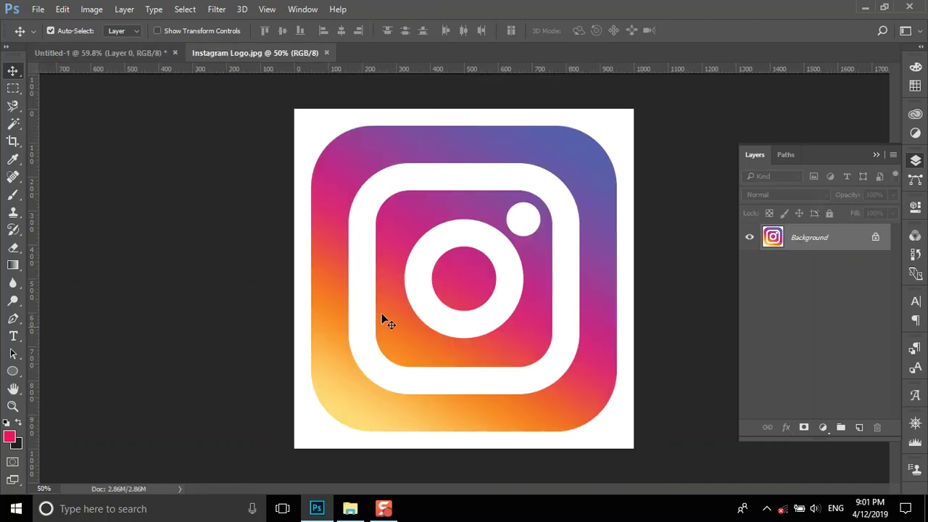
pyautogui.click(135, 52)
# - Draw a black-filled rounded rectangle near the canvas centre
pyautogui.click(12, 372)
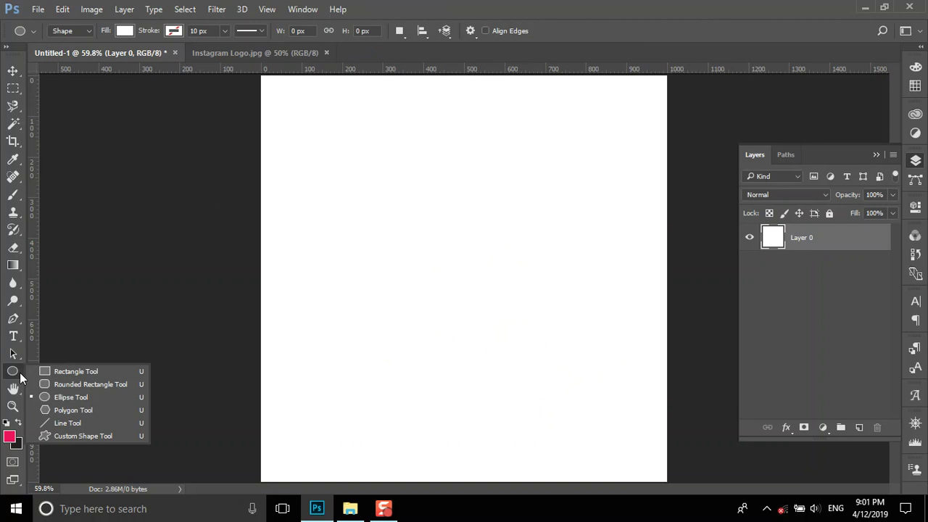
pyautogui.click(72, 385)
pyautogui.moveTo(313, 116); pyautogui.dragTo(521, 345)
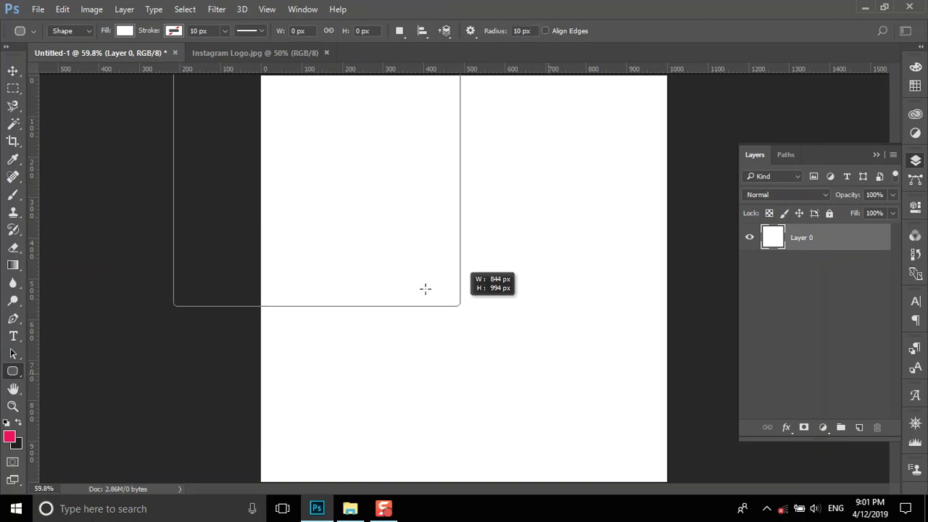
pyautogui.moveTo(521, 345); pyautogui.dragTo(456, 242)
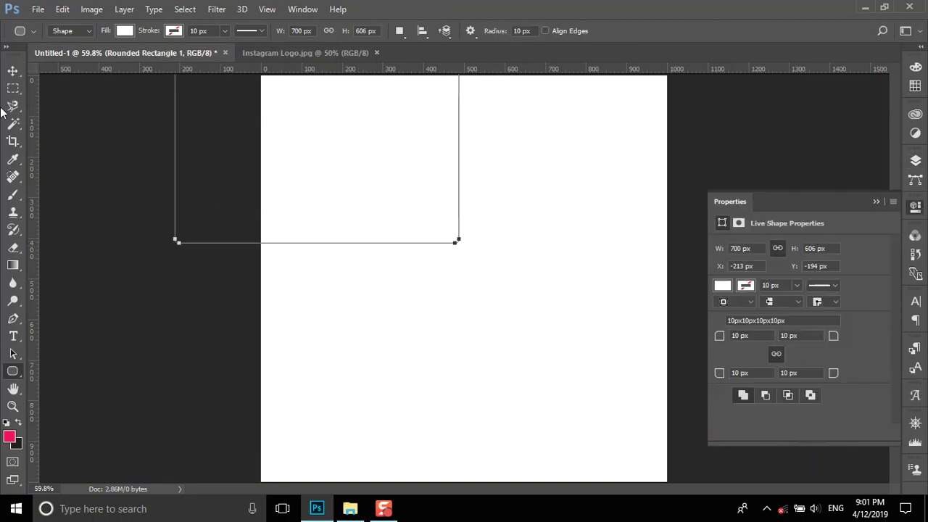
pyautogui.press('v')
pyautogui.click(723, 285)
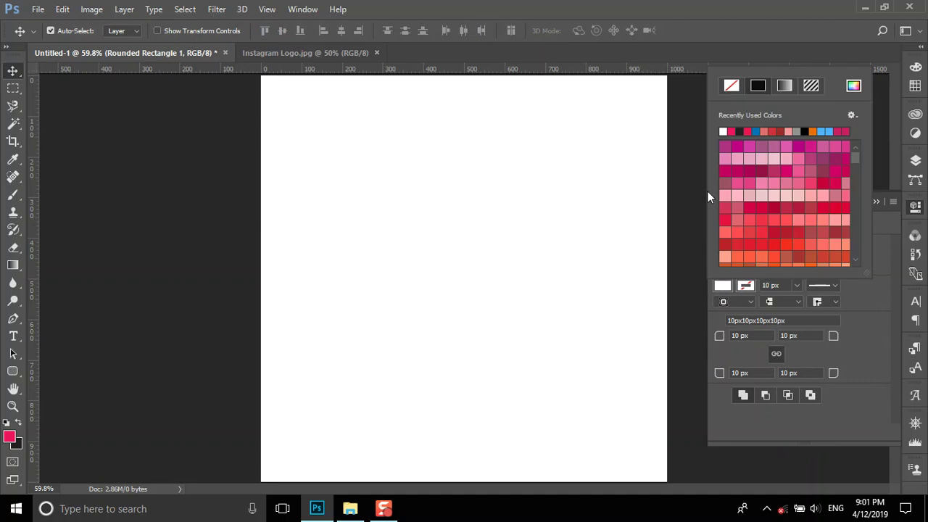
pyautogui.click(809, 129)
pyautogui.moveTo(340, 170)
pyautogui.mouseDown()
pyautogui.moveTo(473, 328)
pyautogui.moveTo(480, 323)
pyautogui.mouseUp()
# - Size the black rectangle to 800 × 800 px and centre it on the canvas
pyautogui.click(807, 249)
pyautogui.write('800')
pyautogui.press('Return')
pyautogui.click(744, 249)
pyautogui.write('8')
pyautogui.press('Return')
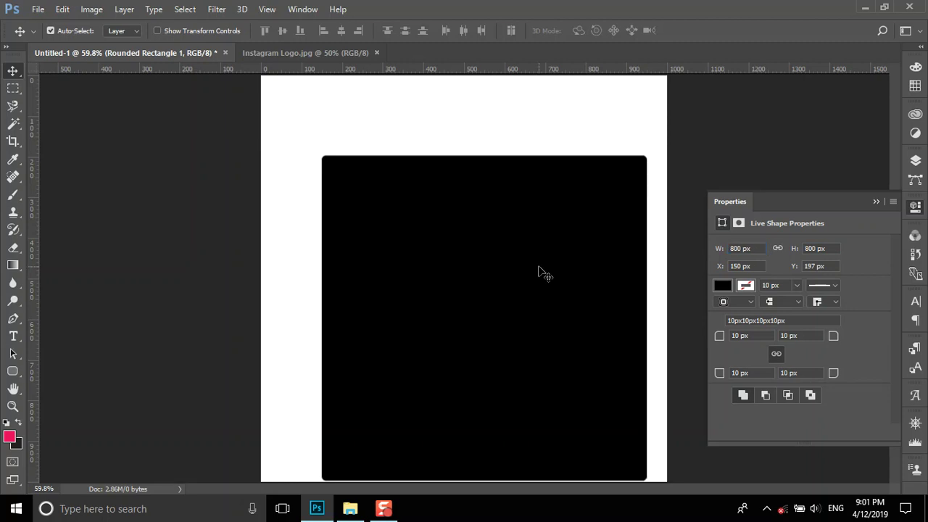
pyautogui.moveTo(539, 272)
pyautogui.mouseDown()
pyautogui.moveTo(505, 257)
pyautogui.moveTo(501, 240)
pyautogui.mouseUp()
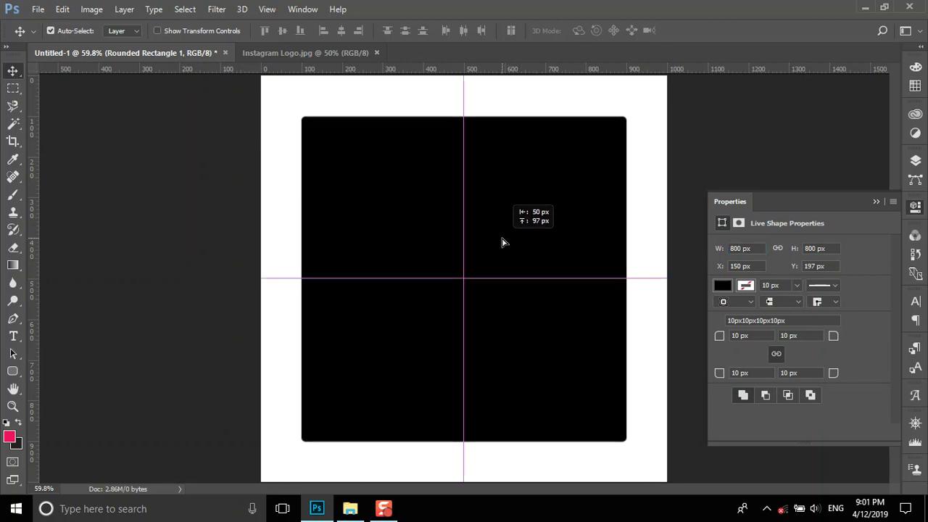
# - Round the square's corners to 150 px and add a new empty layer
pyautogui.click(731, 337)
pyautogui.moveTo(727, 341); pyautogui.dragTo(783, 342)
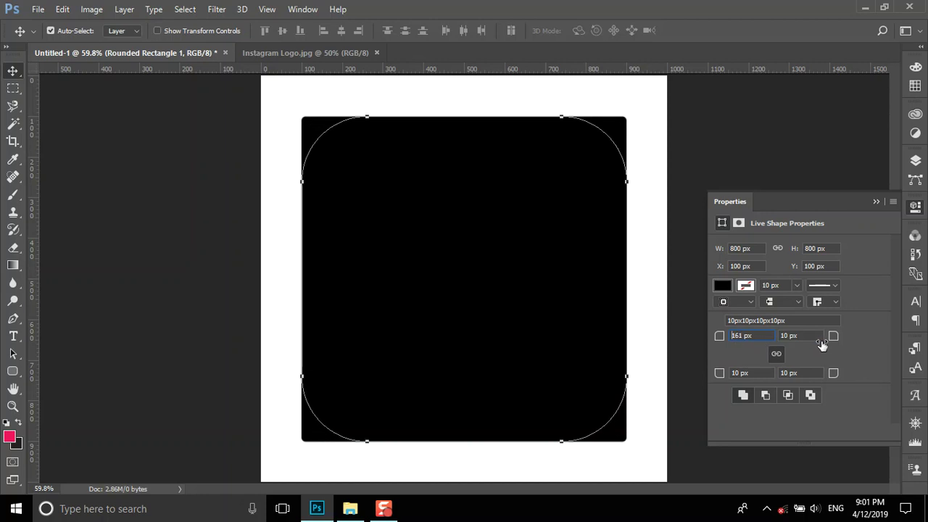
pyautogui.press('Return')
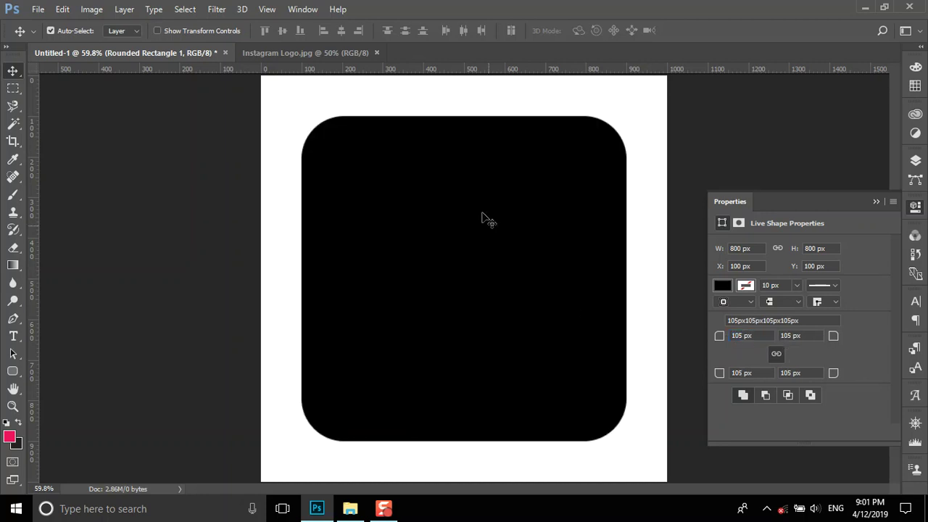
pyautogui.moveTo(729, 341); pyautogui.dragTo(746, 341)
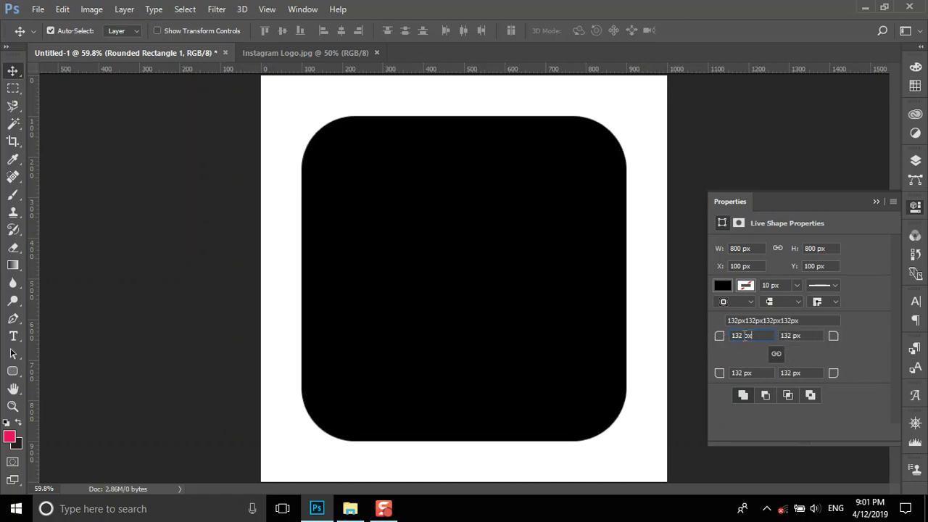
pyautogui.write('150')
pyautogui.press('Return')
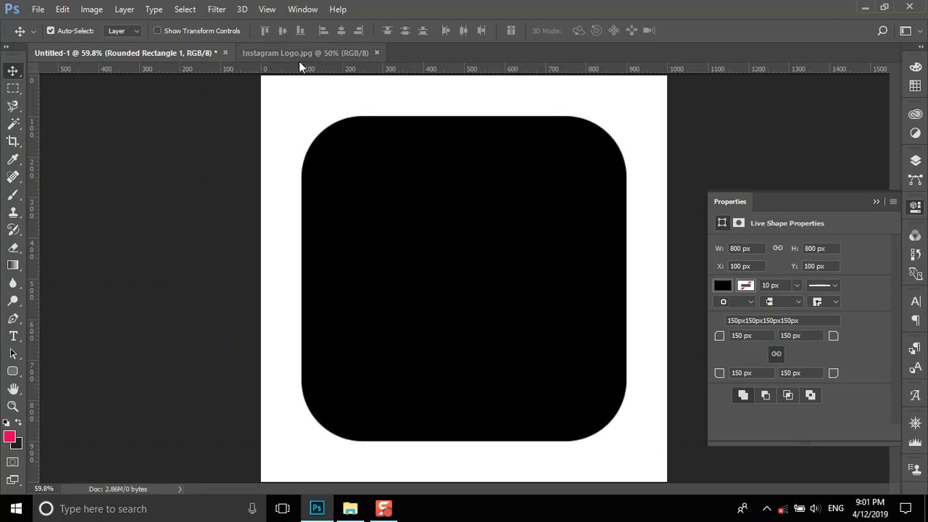
pyautogui.click(915, 160)
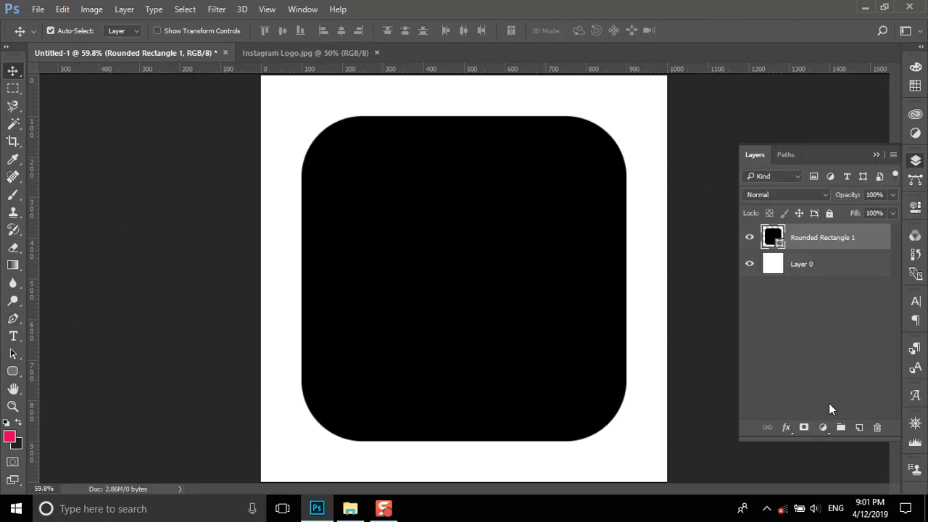
pyautogui.click(859, 428)
# - Draw a new white rounded rectangle and size it to 600 × 600 px
pyautogui.press('u')
pyautogui.moveTo(276, 83)
pyautogui.mouseDown()
pyautogui.moveTo(423, 268)
pyautogui.moveTo(419, 233)
pyautogui.mouseUp()
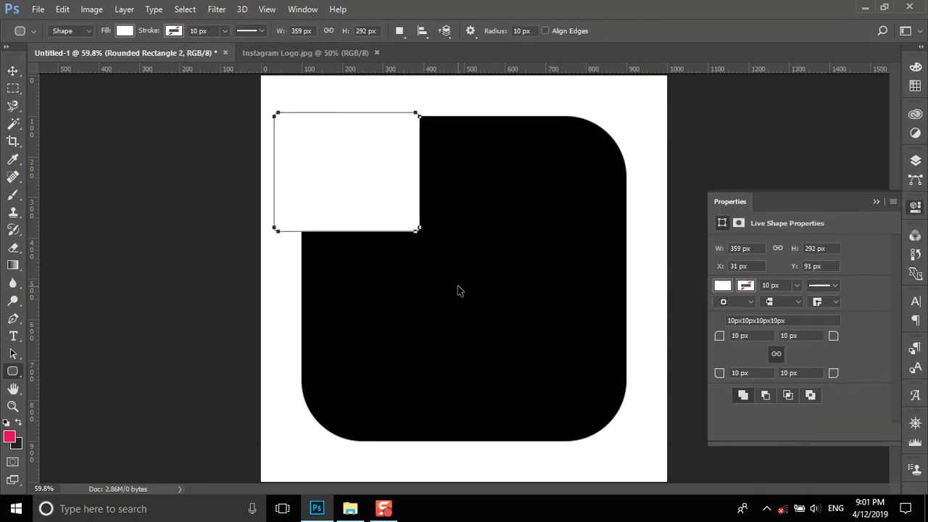
pyautogui.click(753, 248)
pyautogui.write('6')
pyautogui.press('Tab')
pyautogui.write('600')
pyautogui.press('Return')
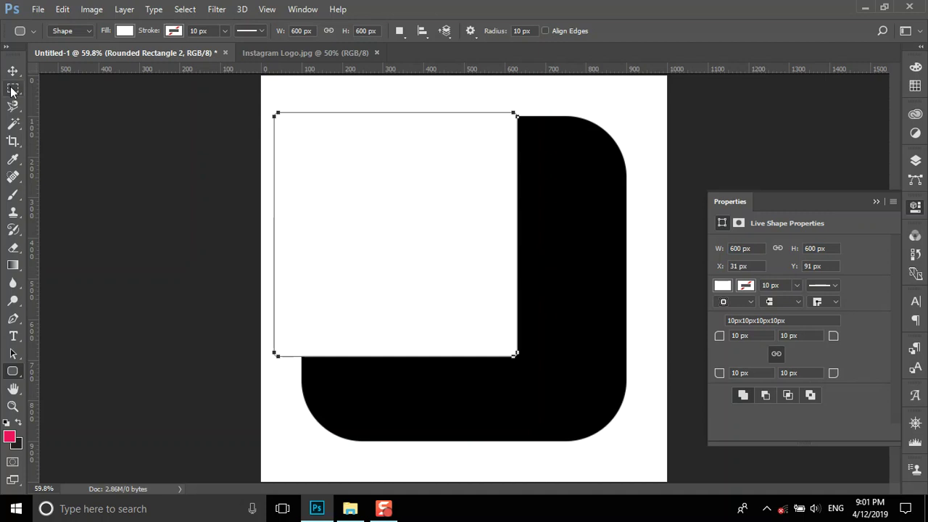
# - Centre the white square inside the black shape and round its corners to 147 px
pyautogui.click(12, 70)
pyautogui.moveTo(399, 207); pyautogui.dragTo(468, 247)
pyautogui.moveTo(710, 336); pyautogui.dragTo(745, 327)
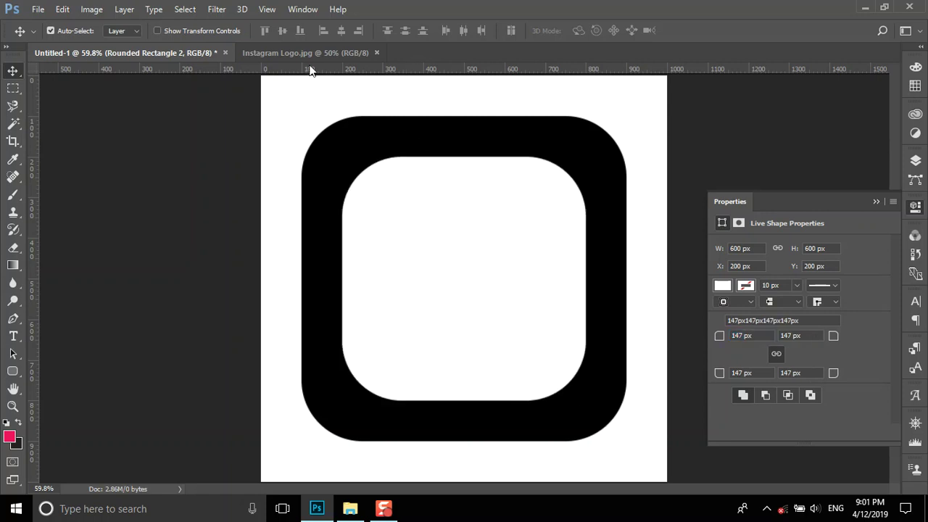
pyautogui.click(304, 53)
pyautogui.click(145, 52)
pyautogui.click(747, 285)
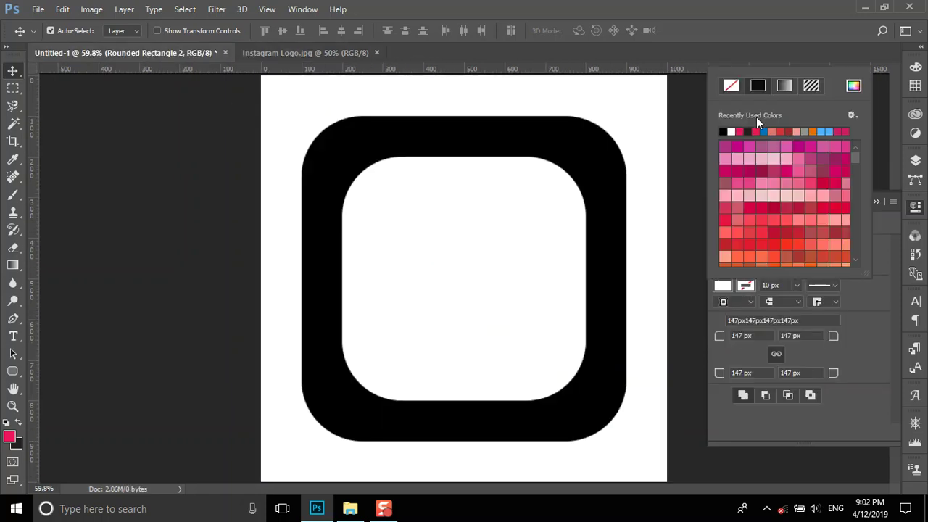
# - Give the inner square no fill and a 70 px white stroke
pyautogui.click(731, 86)
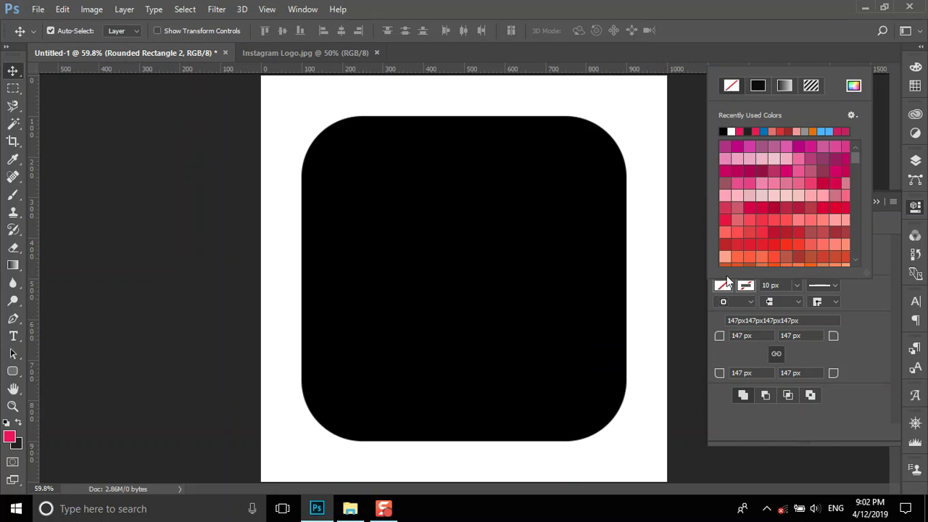
pyautogui.click(731, 130)
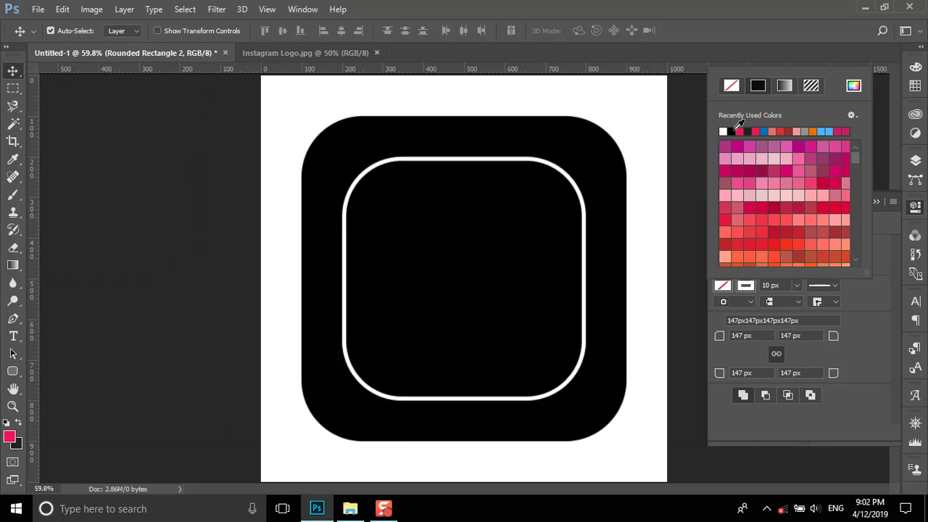
pyautogui.click(790, 289)
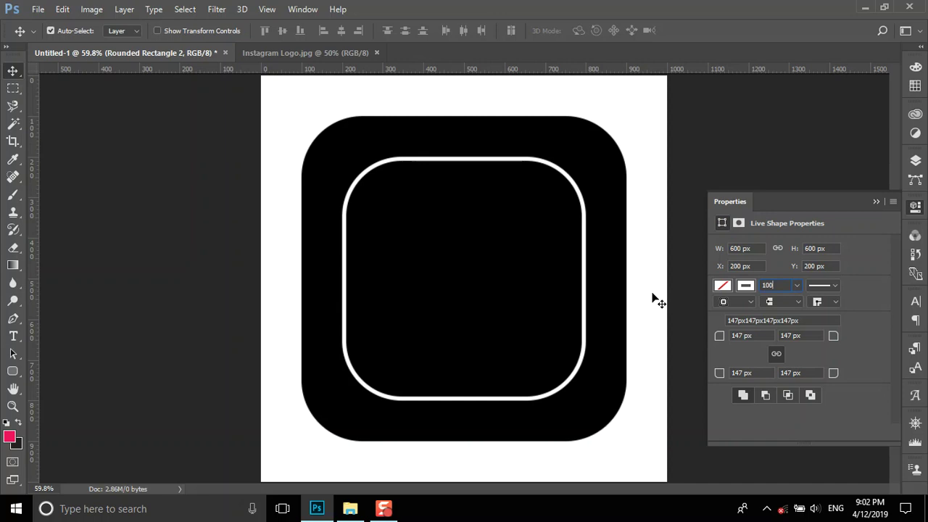
pyautogui.press('Return')
pyautogui.click(784, 287)
pyautogui.write('70')
pyautogui.press('Return')
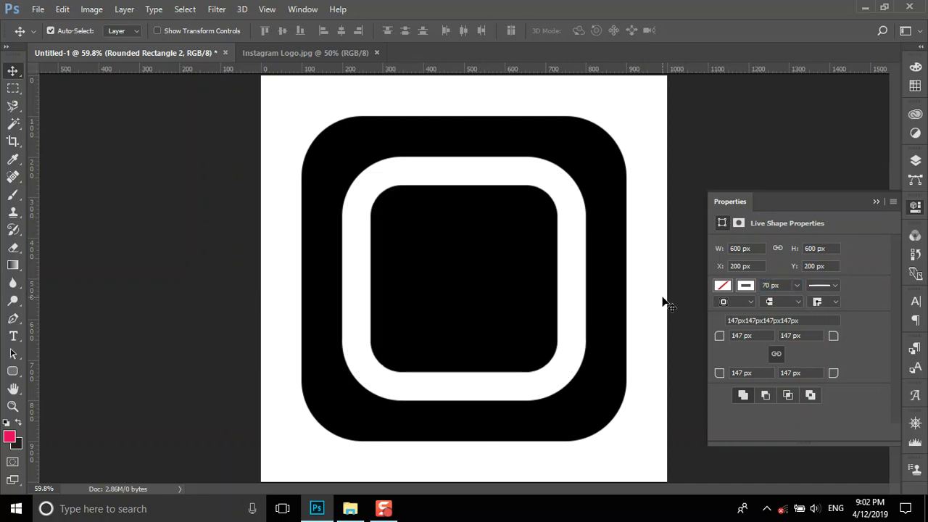
pyautogui.click(185, 213)
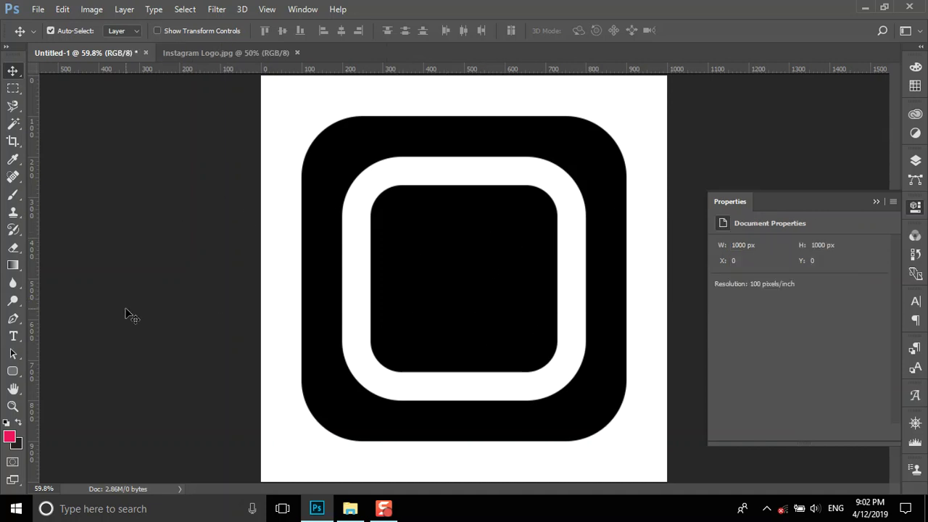
pyautogui.click(917, 162)
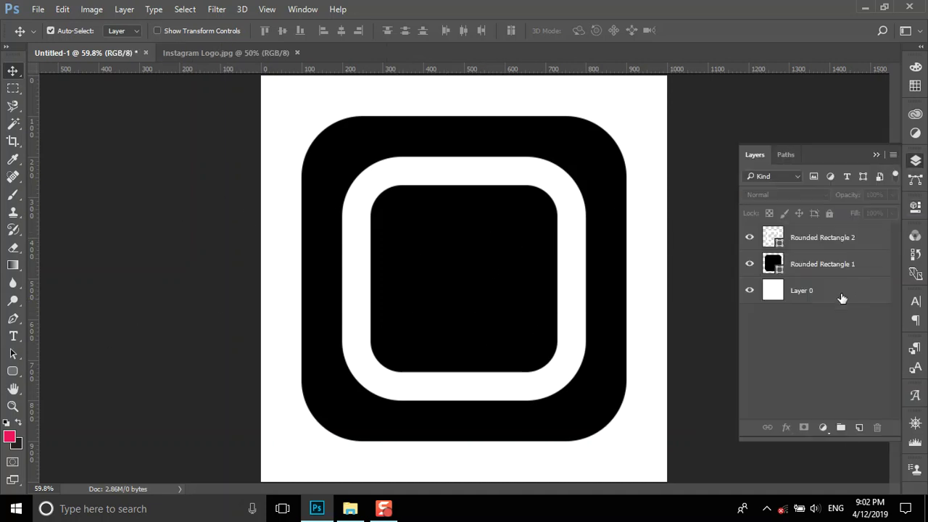
# - On a new layer, draw a circle with no fill and a 50 px white outline
pyautogui.click(860, 427)
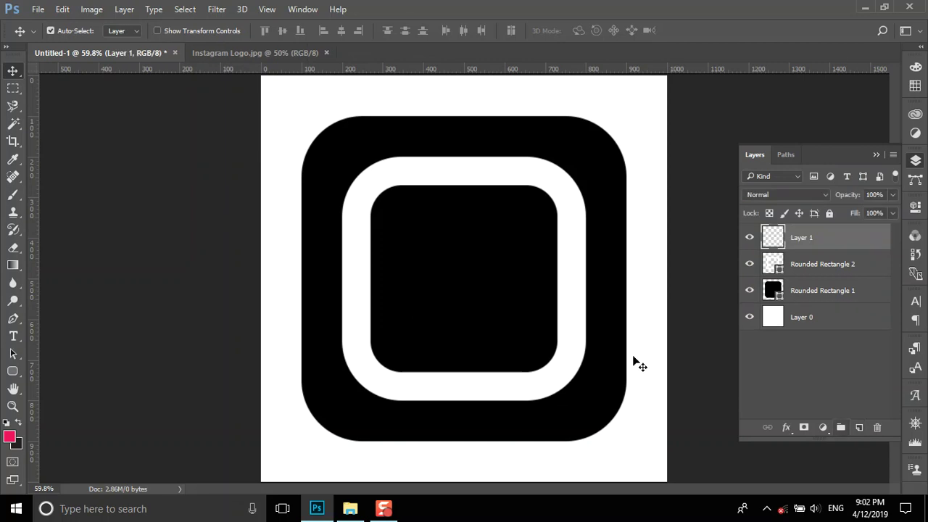
pyautogui.click(13, 372)
pyautogui.click(70, 397)
pyautogui.moveTo(425, 263)
pyautogui.mouseDown()
pyautogui.moveTo(510, 335)
pyautogui.moveTo(531, 368)
pyautogui.mouseUp()
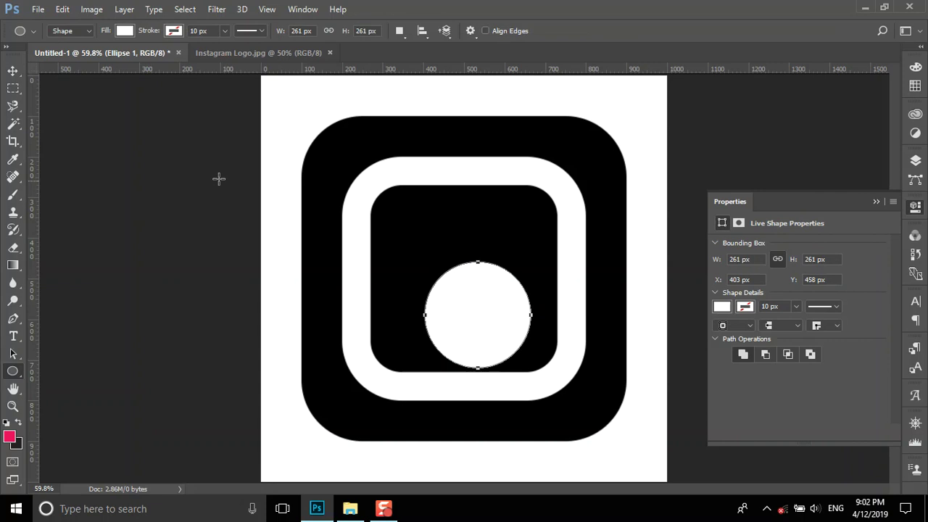
pyautogui.click(722, 307)
pyautogui.click(731, 107)
pyautogui.click(722, 307)
pyautogui.click(723, 152)
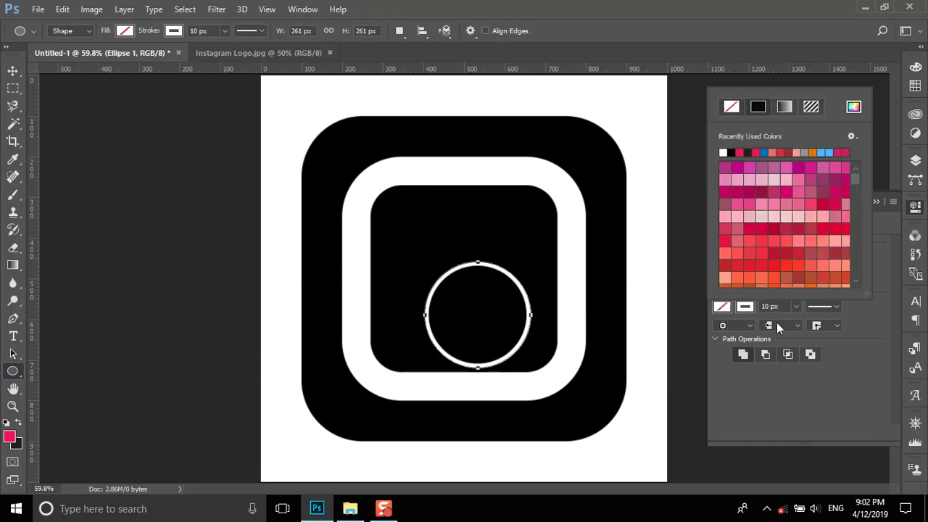
pyautogui.click(786, 308)
pyautogui.write('50')
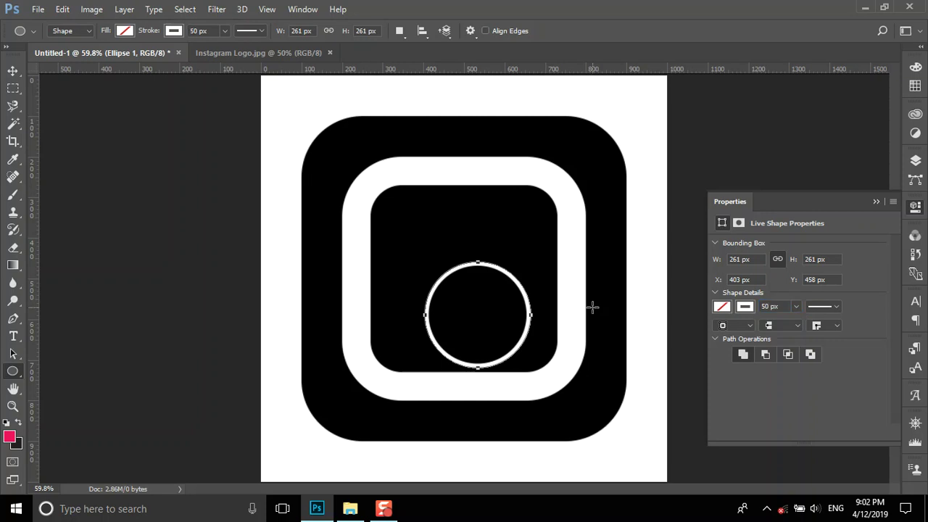
# - Centre the lens ring in the frame, then duplicate it and move the copy up-right
pyautogui.click(12, 70)
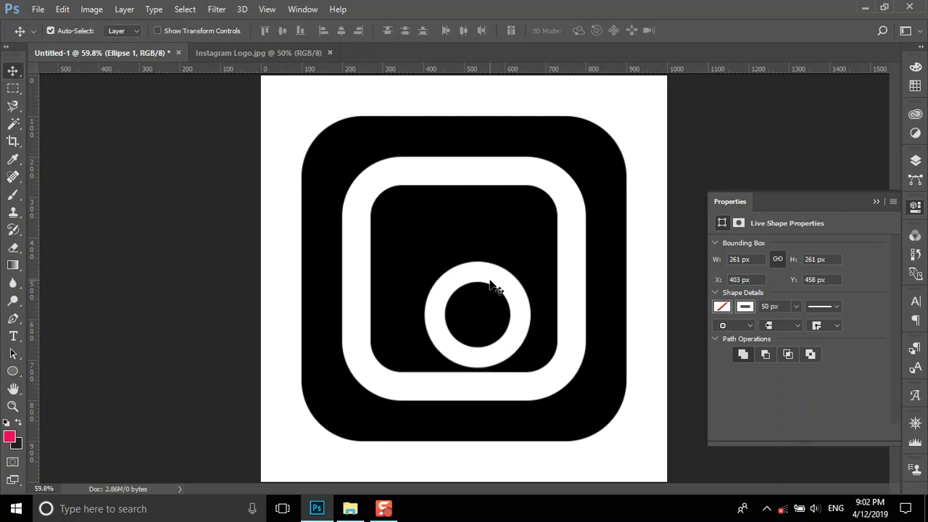
pyautogui.moveTo(491, 284); pyautogui.dragTo(477, 250)
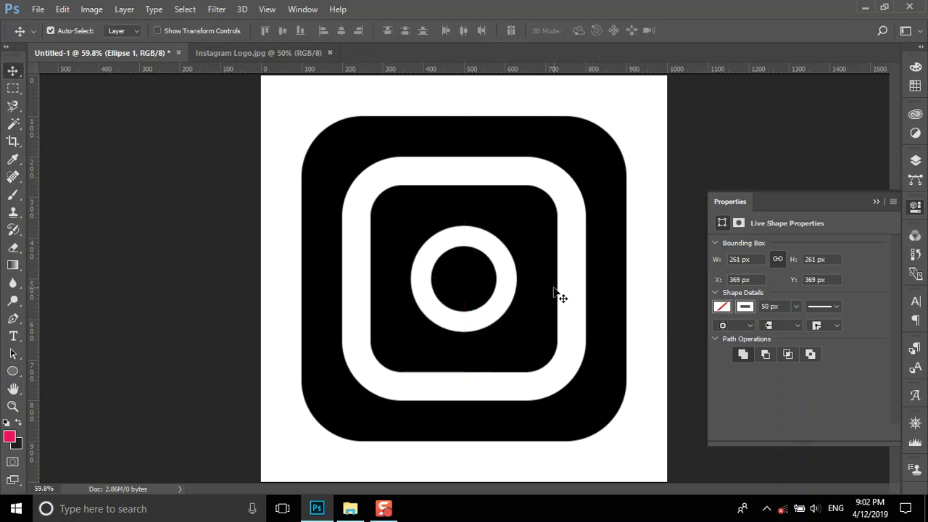
pyautogui.hotkey('ctrl', 'j')
pyautogui.moveTo(507, 277); pyautogui.dragTo(541, 226)
# - Shrink the copy to 80 px and place it top-right as a solid white dot with no outline
pyautogui.click(755, 259)
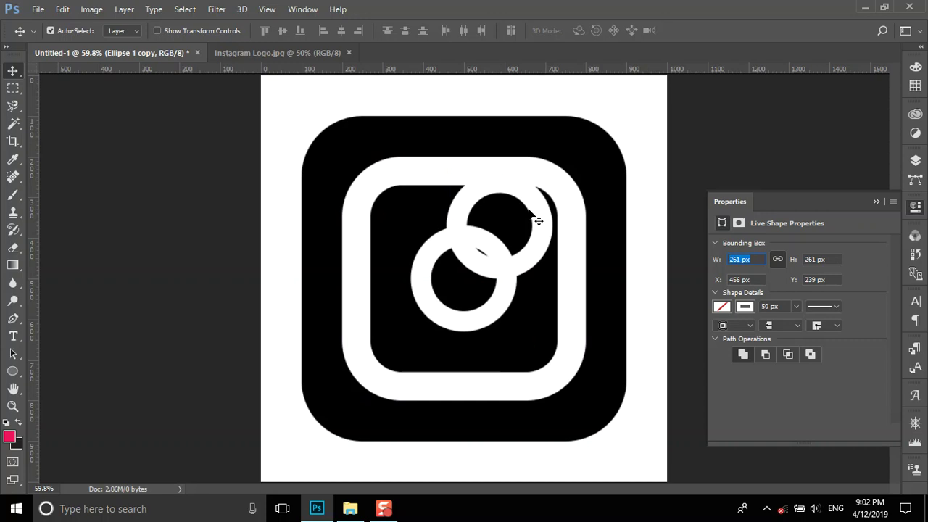
pyautogui.write('1')
pyautogui.press('BackSpace')
pyautogui.write('80')
pyautogui.press('Return')
pyautogui.moveTo(474, 181); pyautogui.dragTo(542, 215)
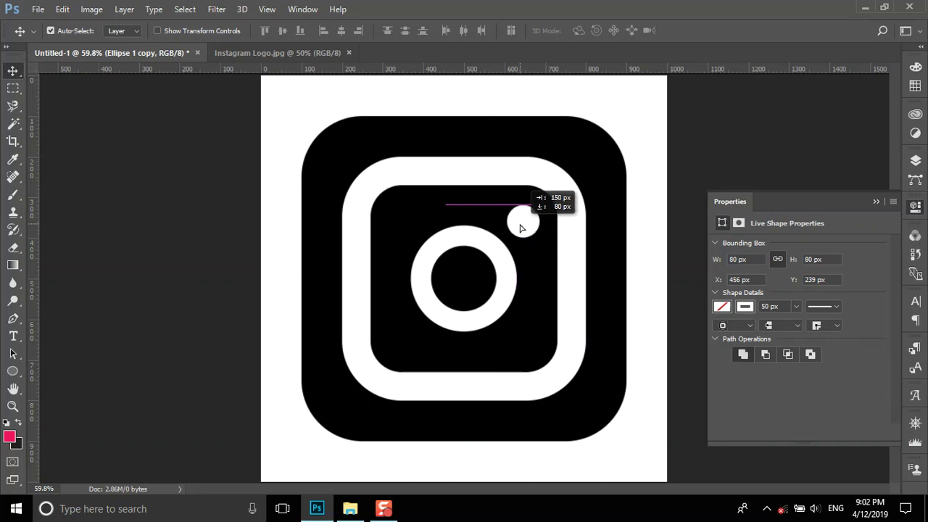
pyautogui.click(747, 308)
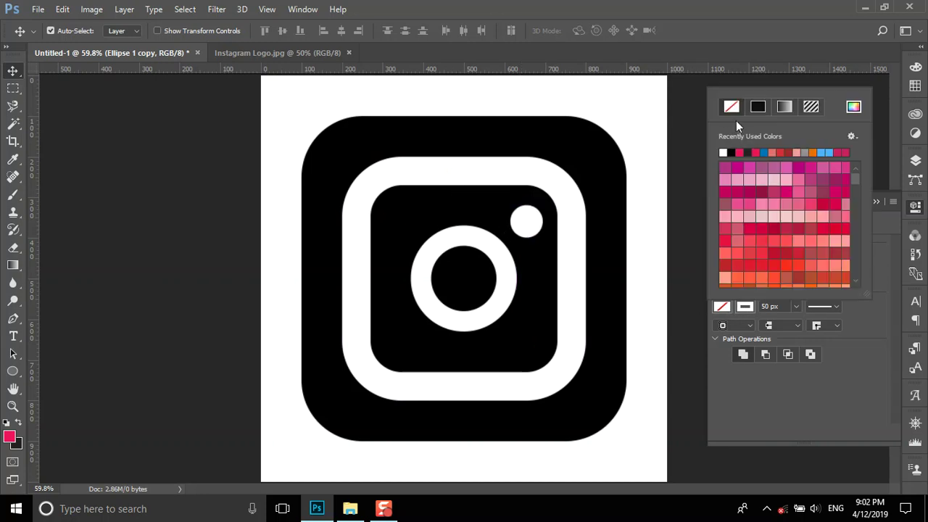
pyautogui.click(725, 152)
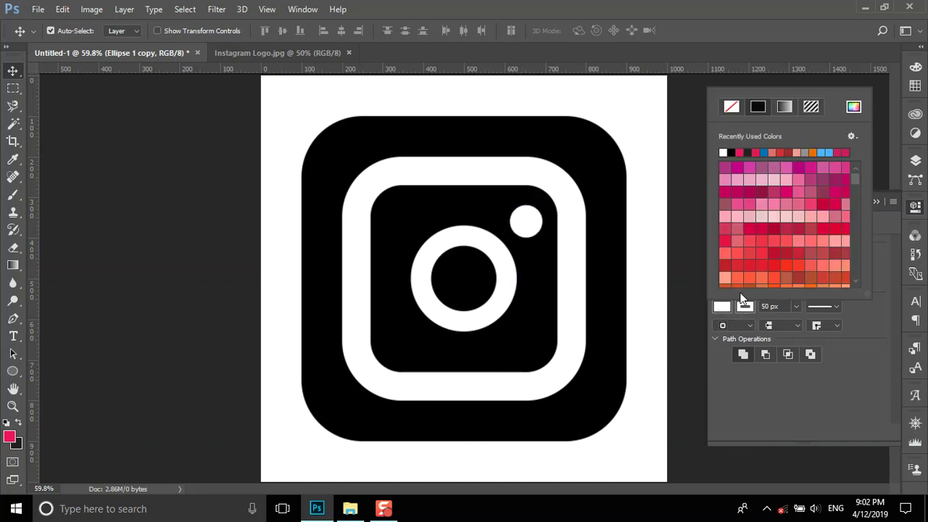
pyautogui.click(732, 107)
pyautogui.click(526, 234)
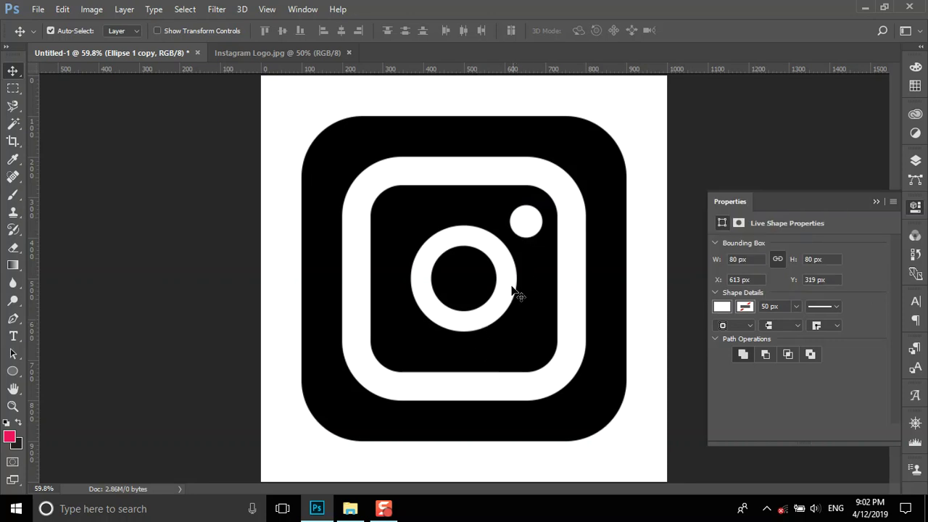
# - Close the Instagram Logo reference and open download.png from File Explorer
pyautogui.click(245, 53)
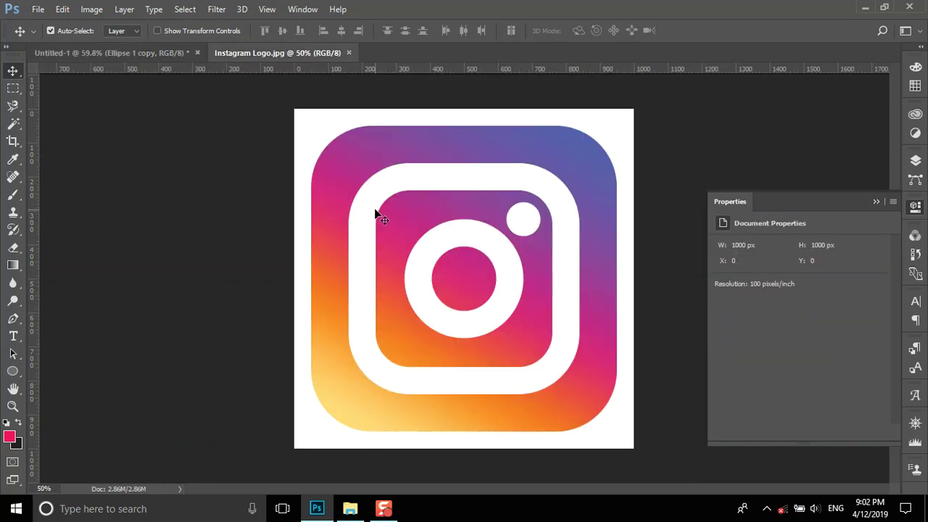
pyautogui.click(349, 52)
pyautogui.click(350, 509)
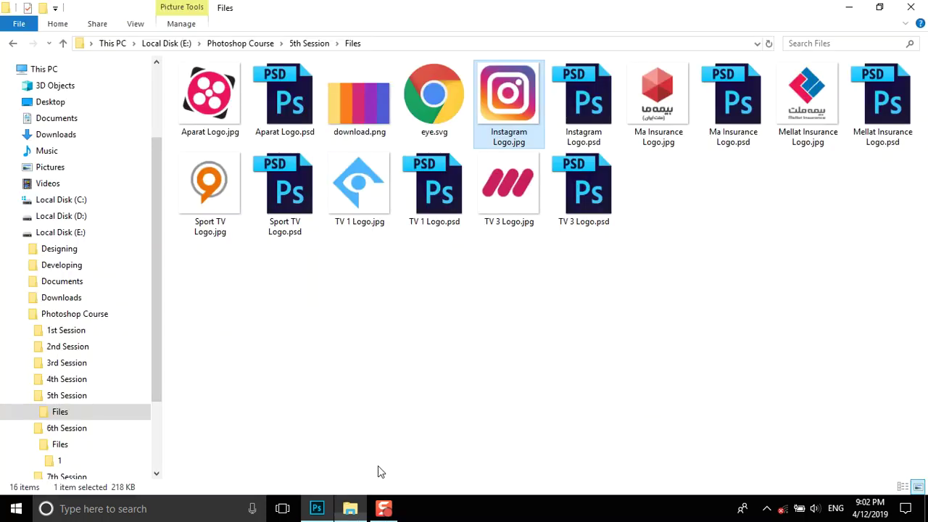
pyautogui.moveTo(359, 105); pyautogui.dragTo(320, 505)
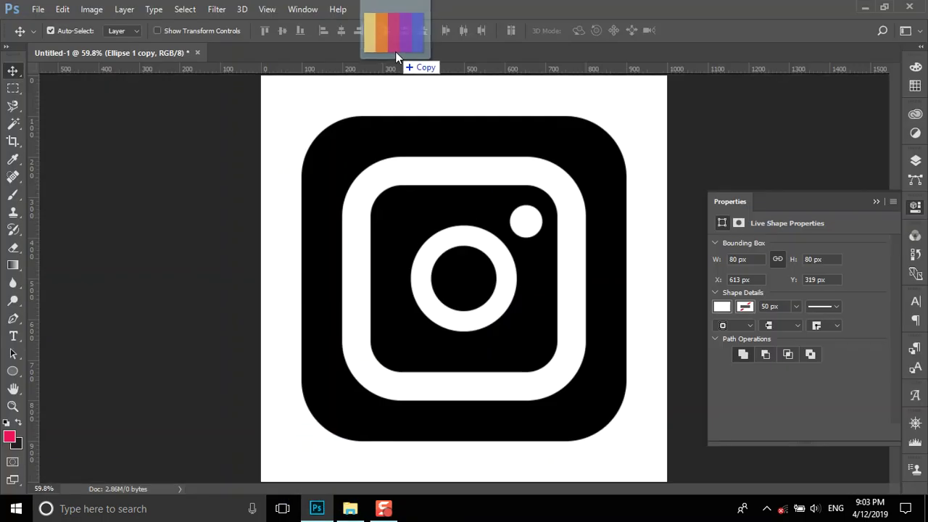
pyautogui.moveTo(320, 505); pyautogui.dragTo(395, 51)
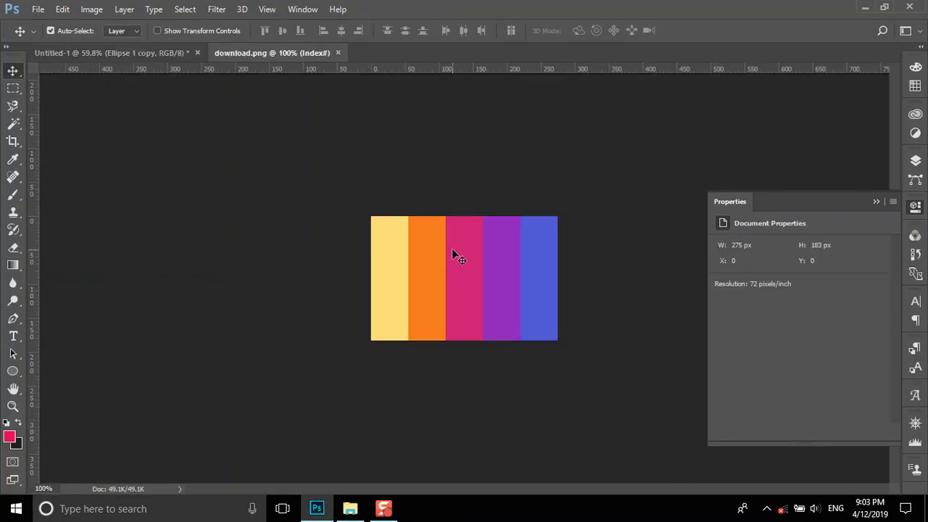
# - Eyedrop yellow #feda75 as foreground and orange as background from download.png
pyautogui.click(9, 436)
pyautogui.click(389, 267)
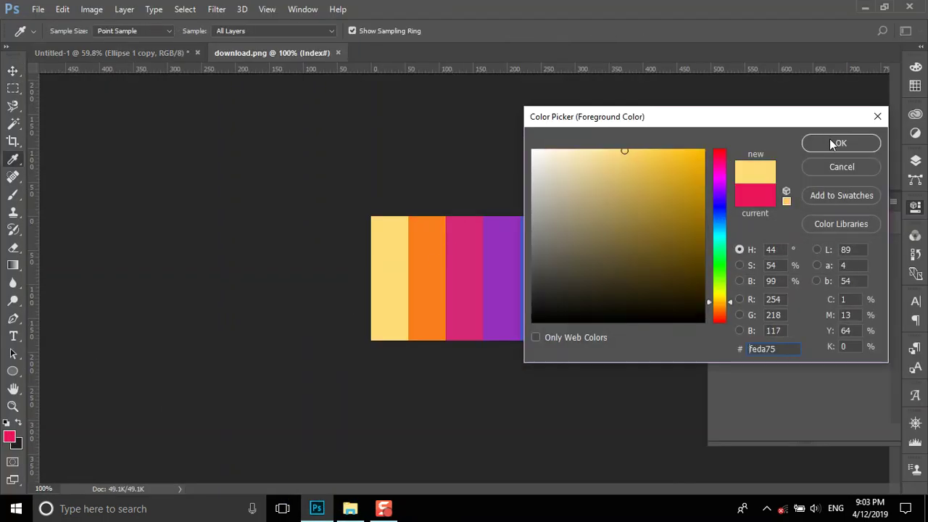
pyautogui.click(833, 144)
pyautogui.click(18, 443)
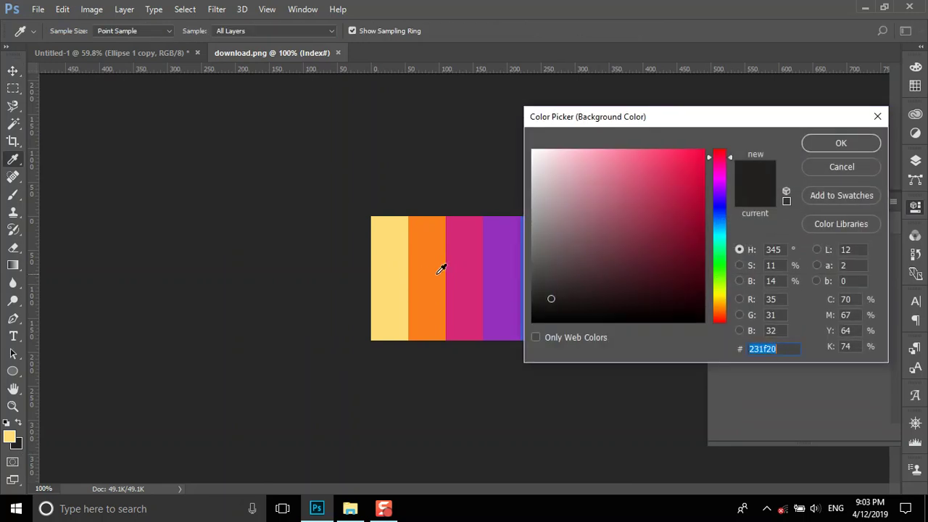
pyautogui.click(442, 267)
pyautogui.click(833, 144)
pyautogui.click(125, 60)
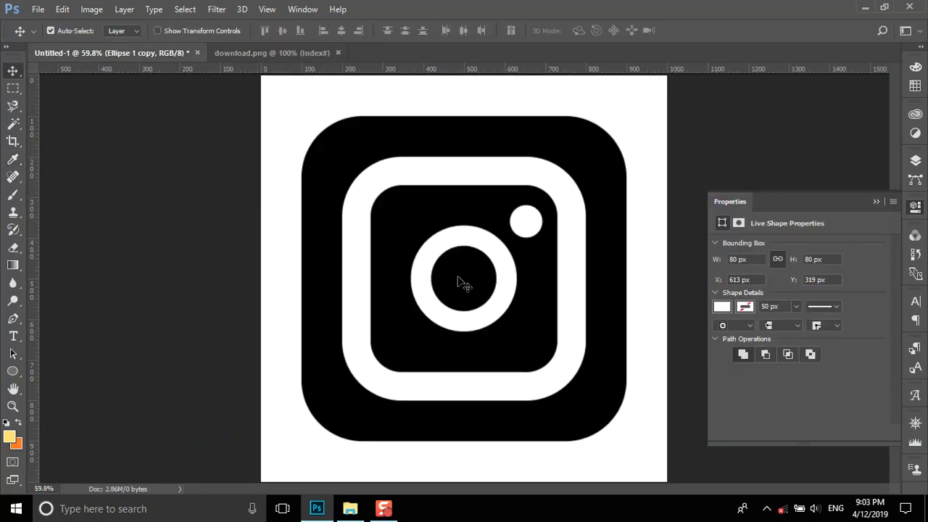
pyautogui.click(916, 162)
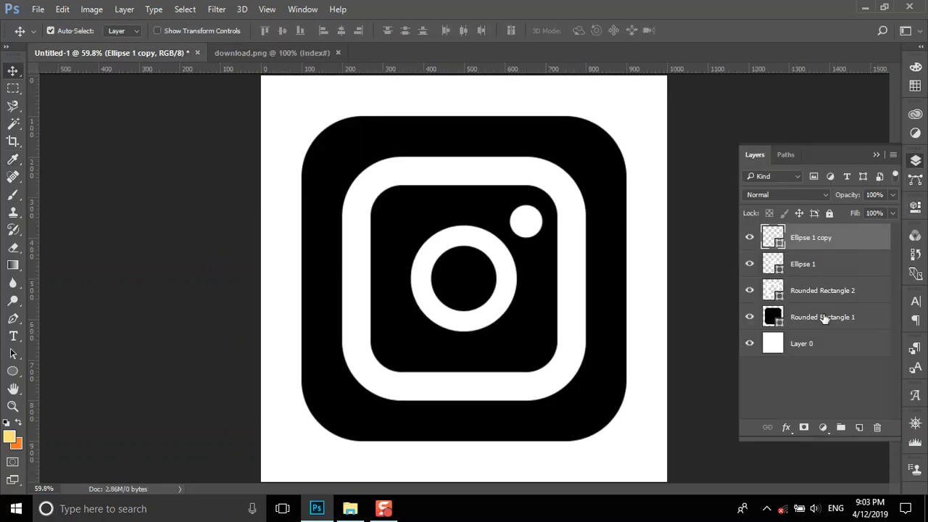
# - Add a yellow-to-orange Gradient Overlay to Rounded Rectangle 1 with orange at 30%
pyautogui.doubleClick(870, 317)
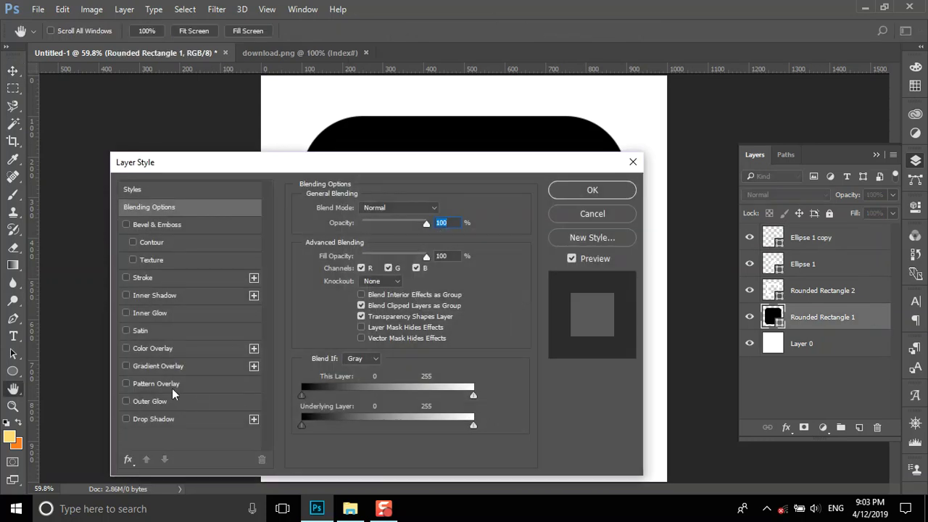
pyautogui.click(132, 366)
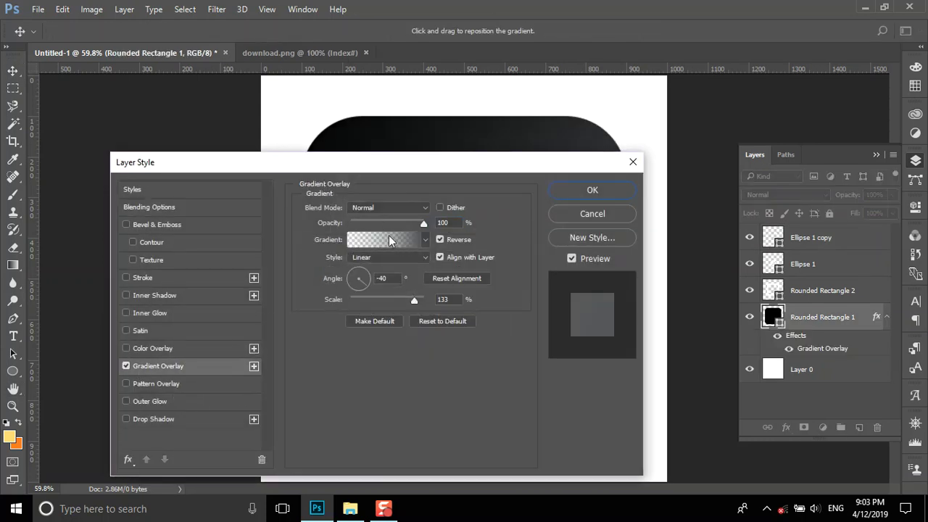
pyautogui.click(390, 240)
pyautogui.click(404, 142)
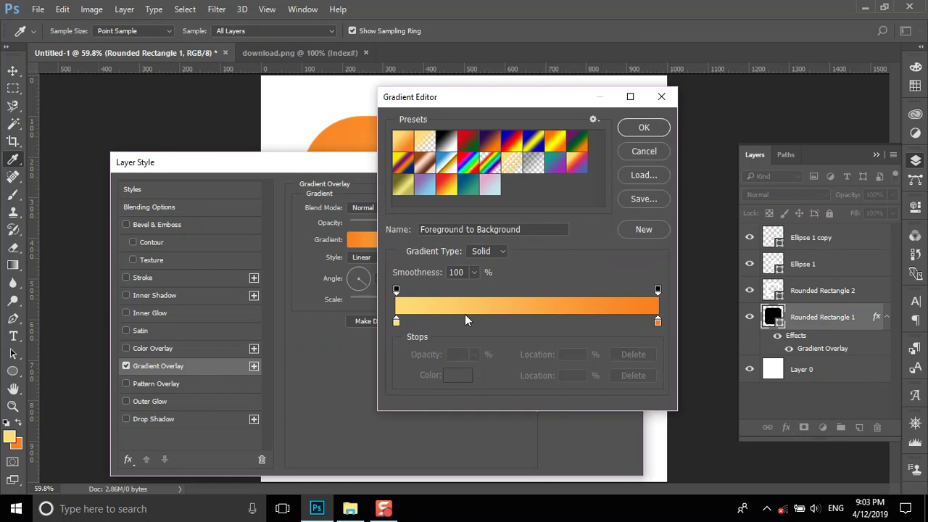
pyautogui.click(397, 323)
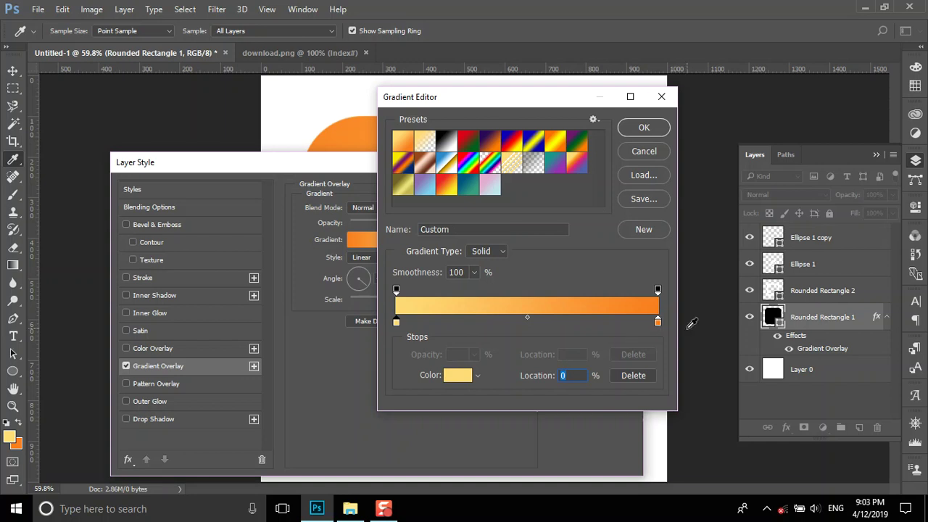
pyautogui.click(657, 323)
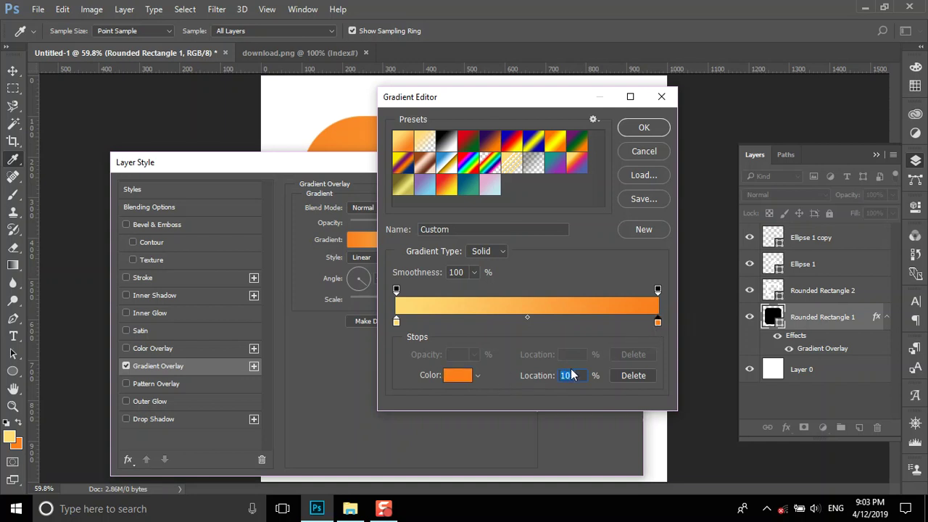
pyautogui.write('30')
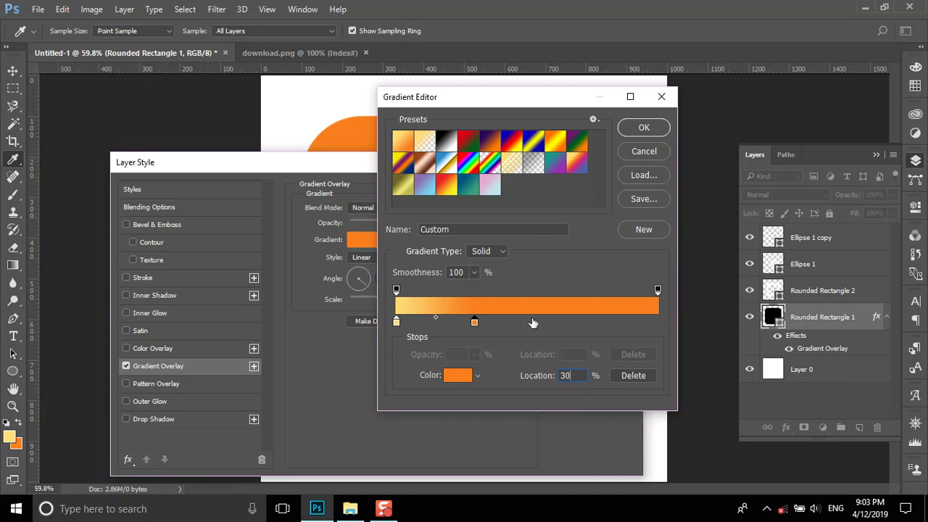
pyautogui.click(644, 127)
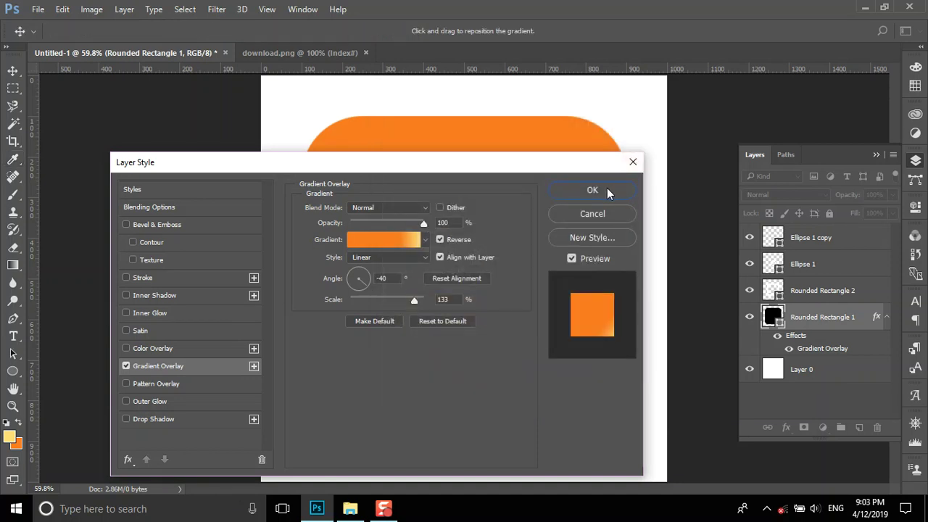
pyautogui.click(597, 187)
pyautogui.click(278, 53)
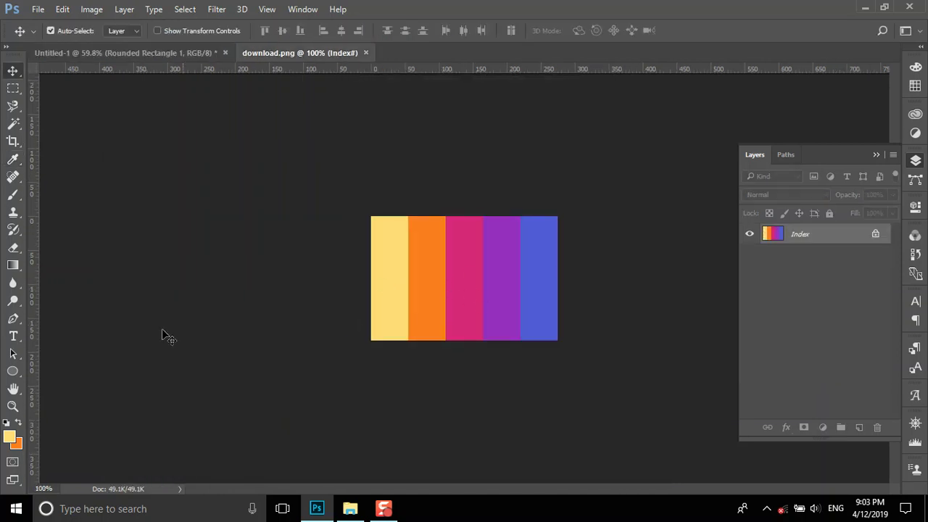
# - Eyedrop pink #d62976 as foreground and purple #962fbf as background from download.png
pyautogui.click(10, 436)
pyautogui.click(478, 263)
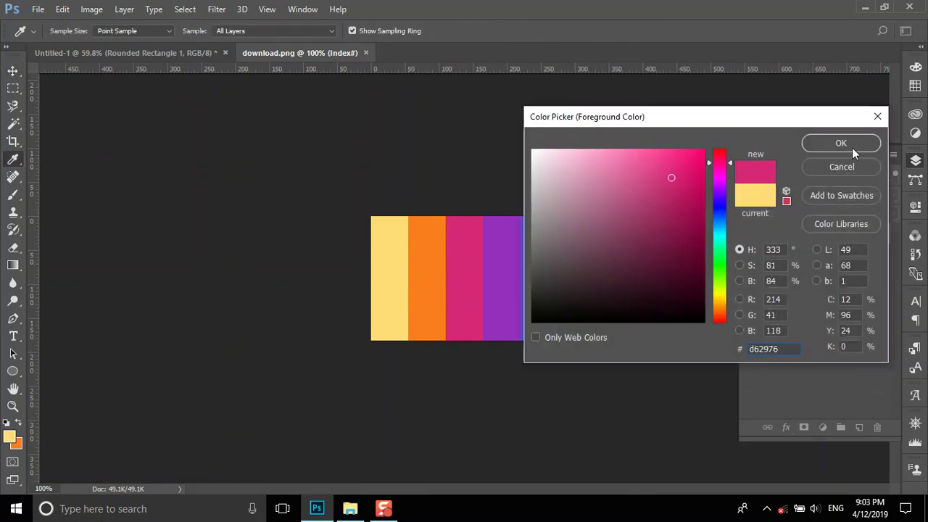
pyautogui.click(862, 149)
pyautogui.click(16, 443)
pyautogui.click(511, 278)
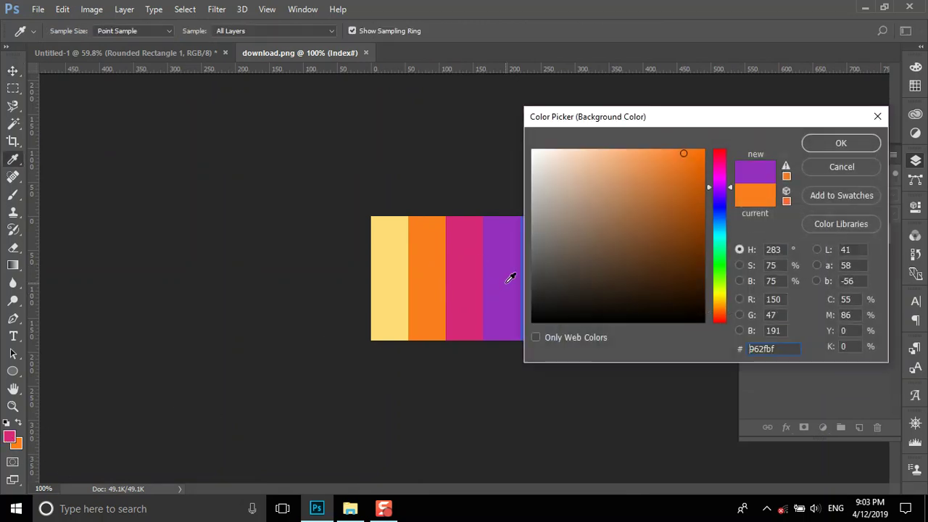
pyautogui.click(842, 143)
pyautogui.press('v')
pyautogui.click(96, 52)
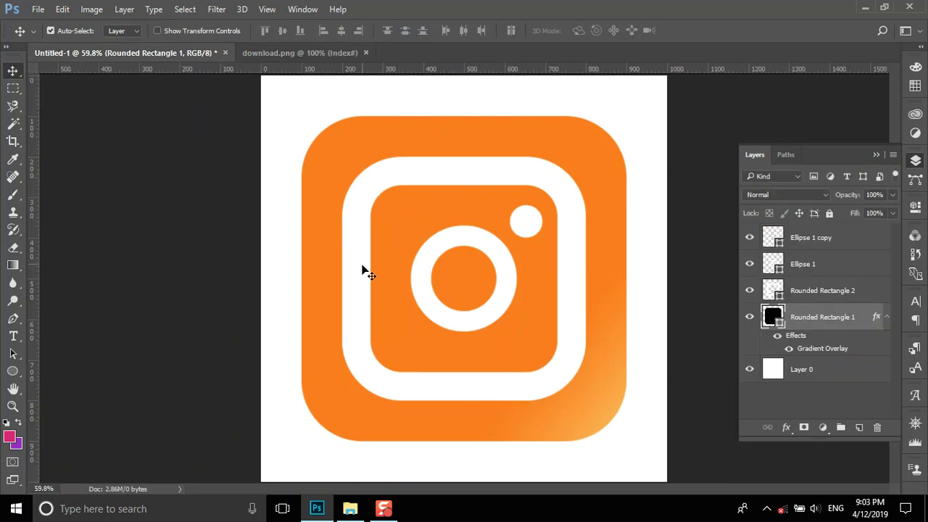
pyautogui.click(9, 436)
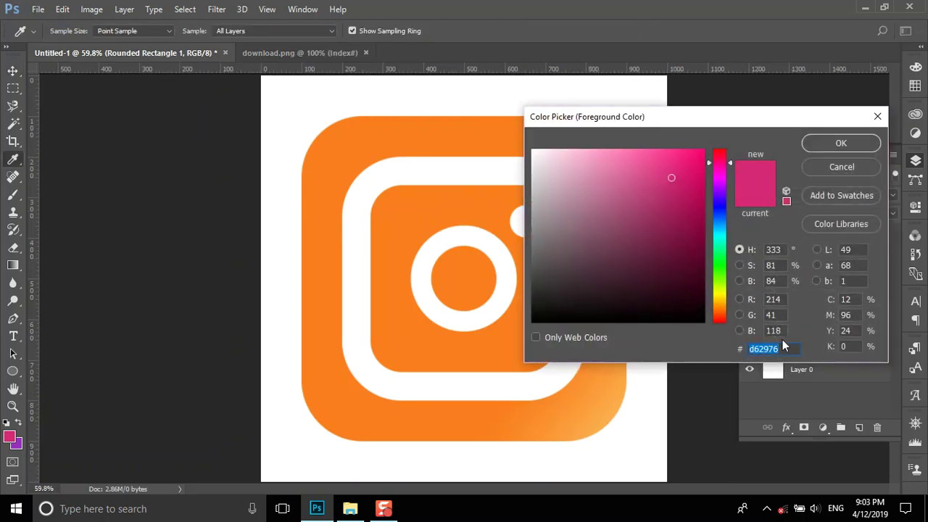
pyautogui.click(840, 147)
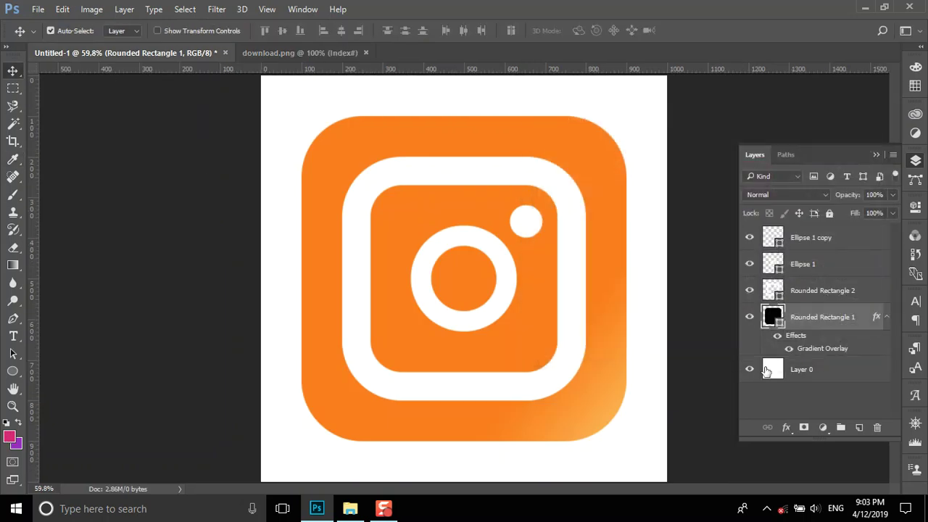
# - Add a pink gradient stop, placing orange at 25% and pink at 55%
pyautogui.doubleClick(858, 351)
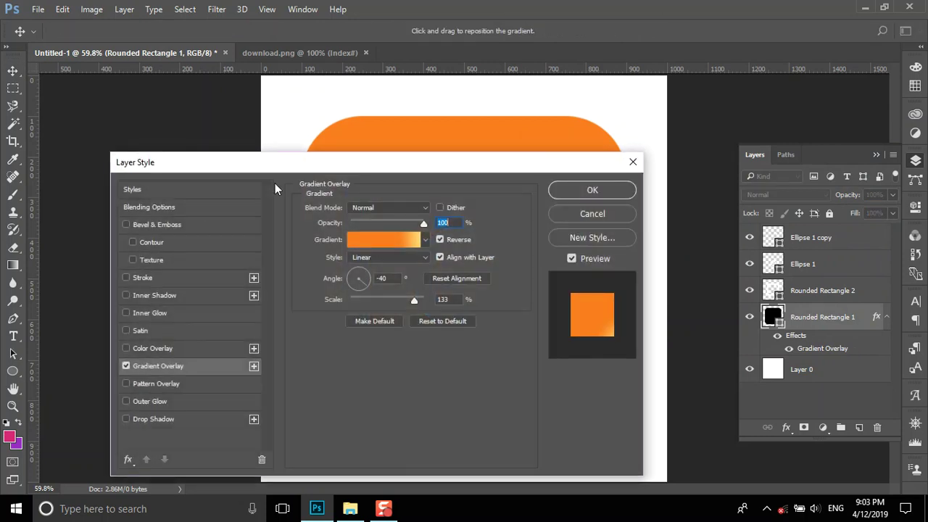
pyautogui.click(373, 241)
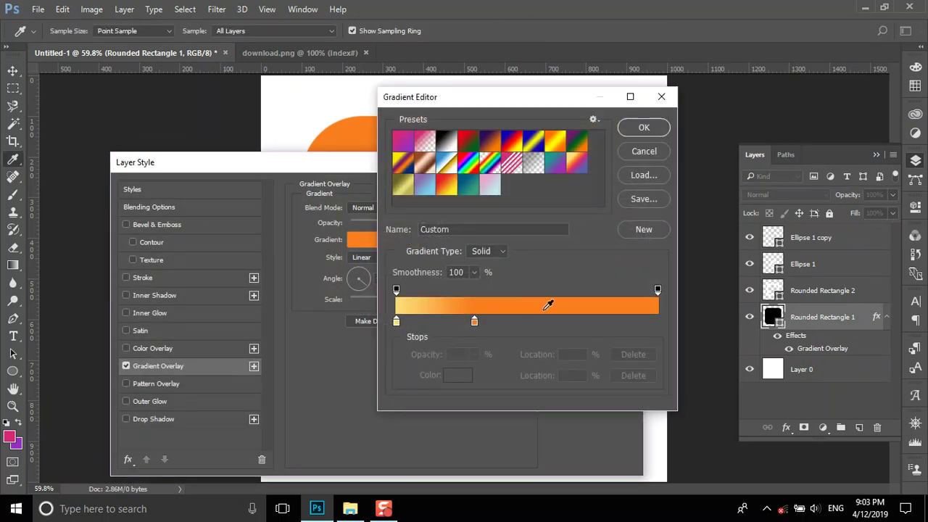
pyautogui.click(542, 323)
pyautogui.write('60')
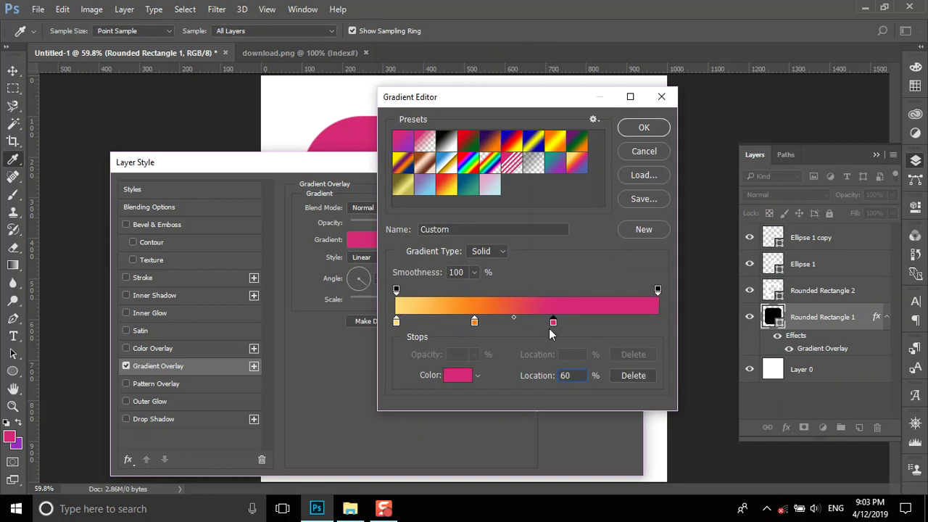
pyautogui.click(474, 321)
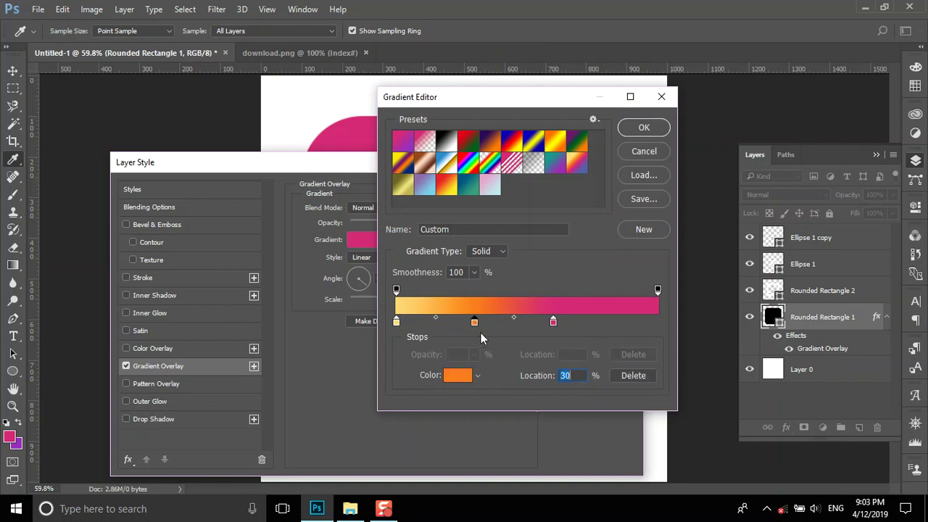
pyautogui.doubleClick(580, 375)
pyautogui.write('25')
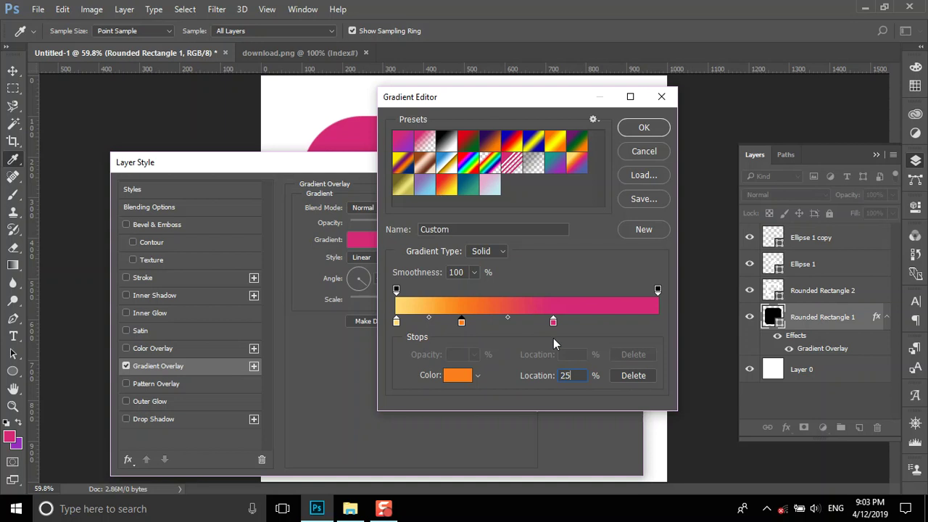
pyautogui.click(553, 323)
pyautogui.write('55')
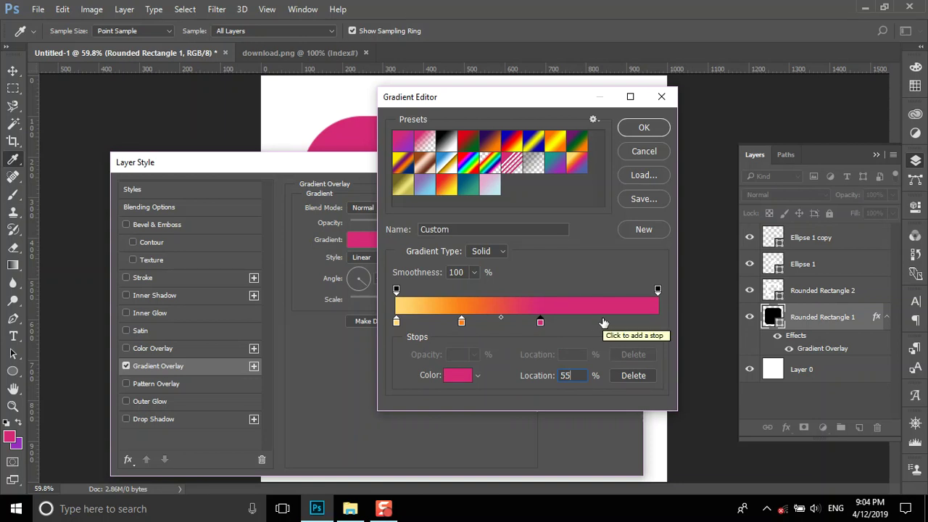
pyautogui.click(644, 127)
pyautogui.click(586, 190)
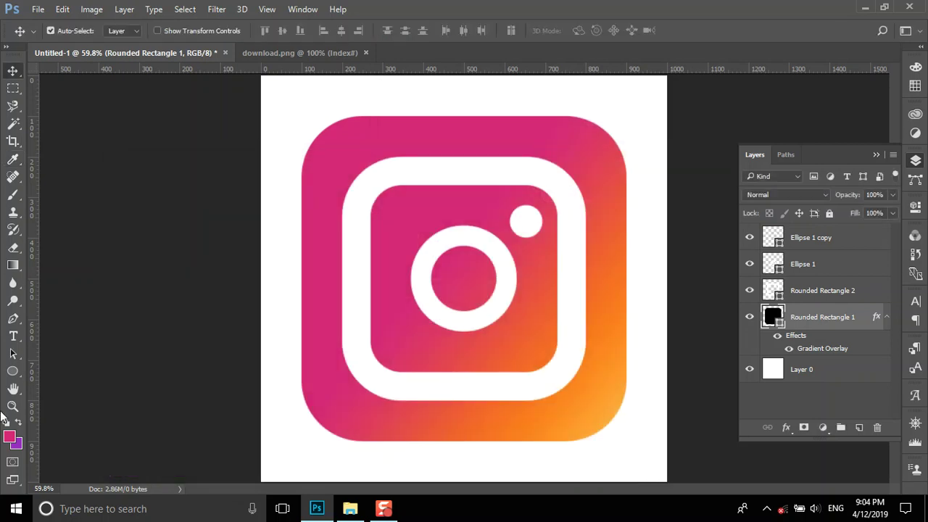
# - Reopen Rounded Rectangle 1's gradient overlay and add a new stop near the right end
pyautogui.click(17, 446)
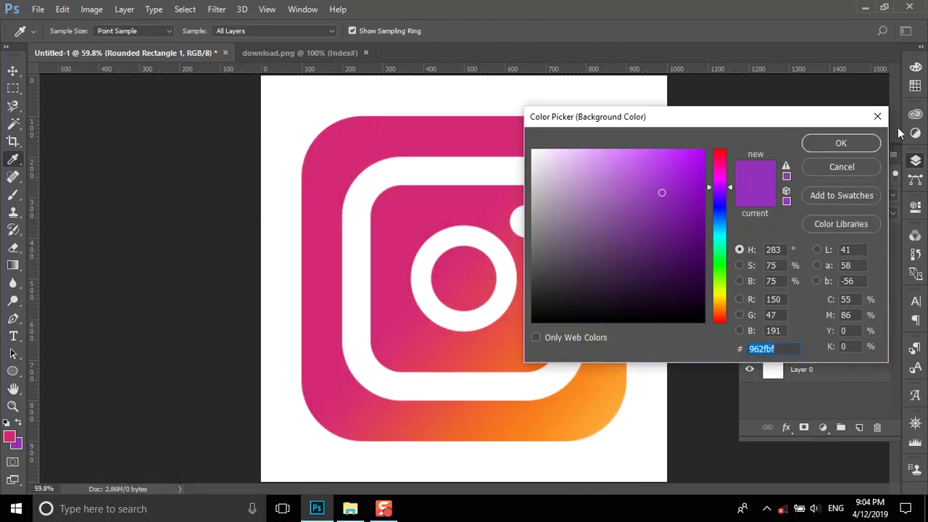
pyautogui.click(840, 145)
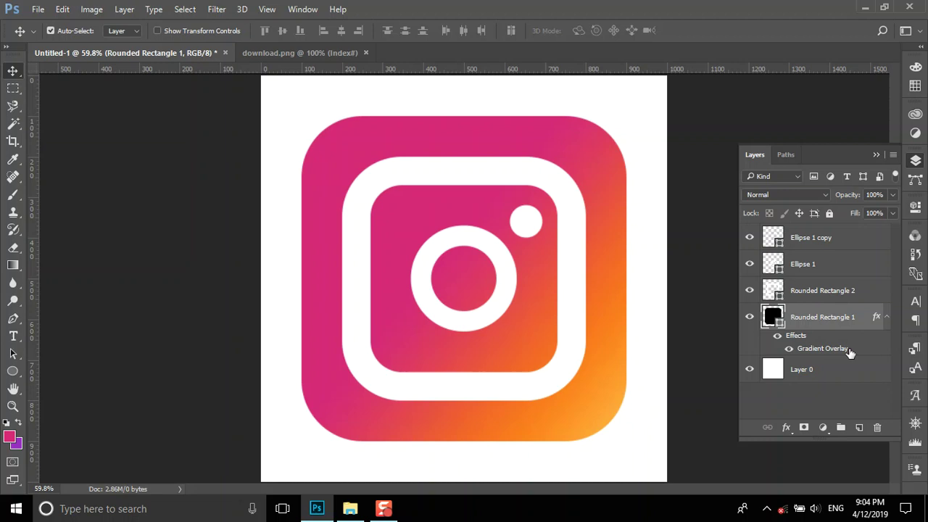
pyautogui.doubleClick(823, 349)
pyautogui.click(392, 240)
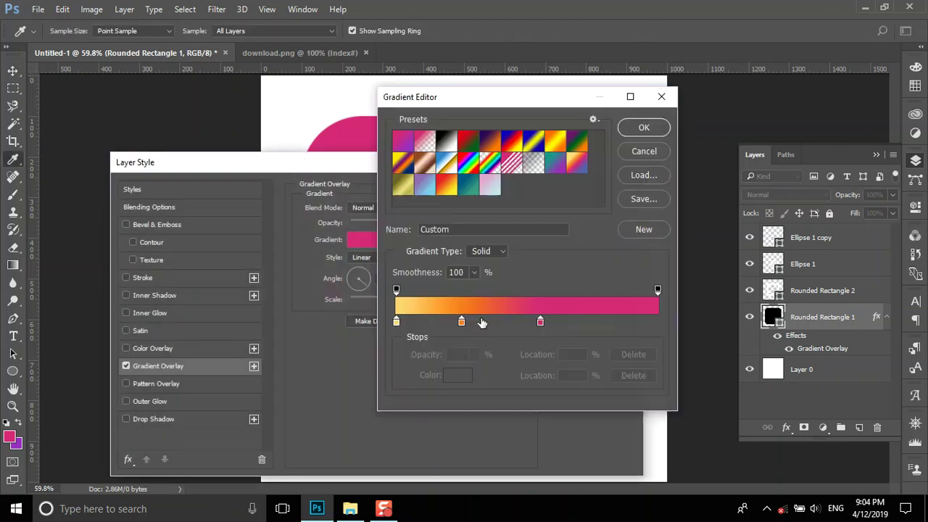
pyautogui.click(610, 322)
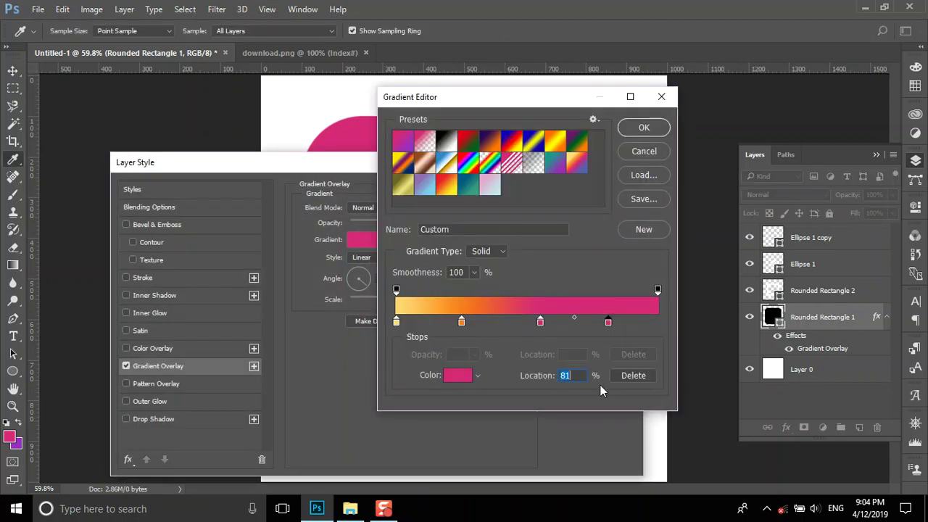
pyautogui.click(541, 323)
pyautogui.click(609, 323)
pyautogui.write('75')
# - Make the new stop purple #9c27b0 at 80% and apply the gradient
pyautogui.doubleClick(566, 375)
pyautogui.write('80')
pyautogui.click(453, 376)
pyautogui.write('9c27b0')
pyautogui.click(839, 142)
pyautogui.click(644, 127)
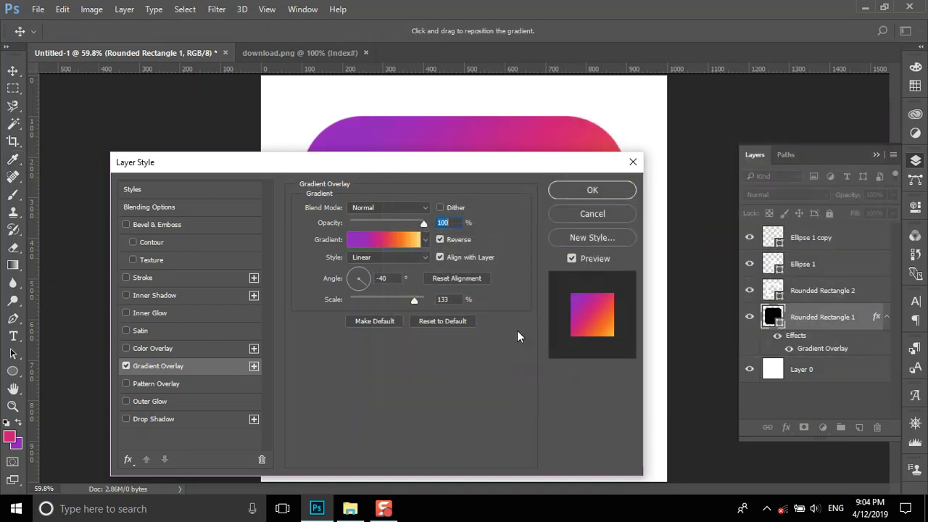
pyautogui.click(591, 189)
# - Sample the blue stripe #4f5bd5 from download.png as the foreground colour
pyautogui.click(274, 57)
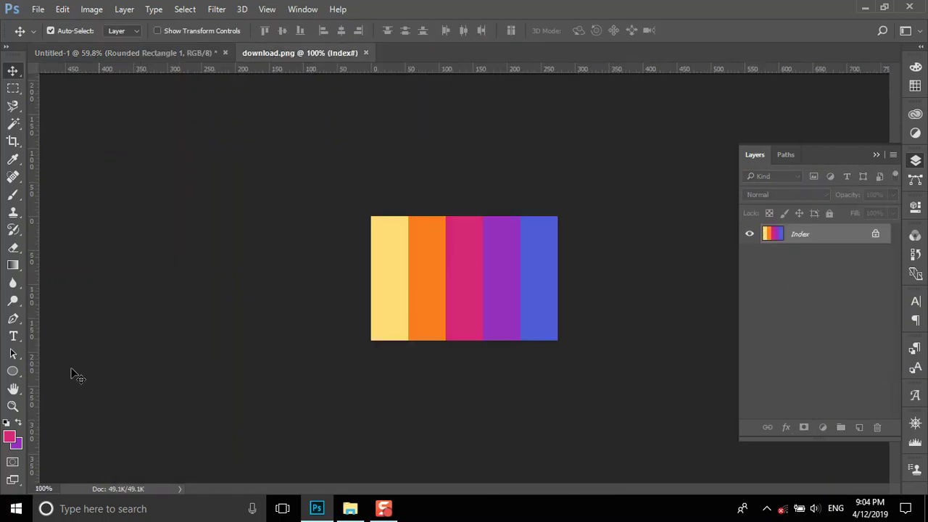
pyautogui.click(8, 436)
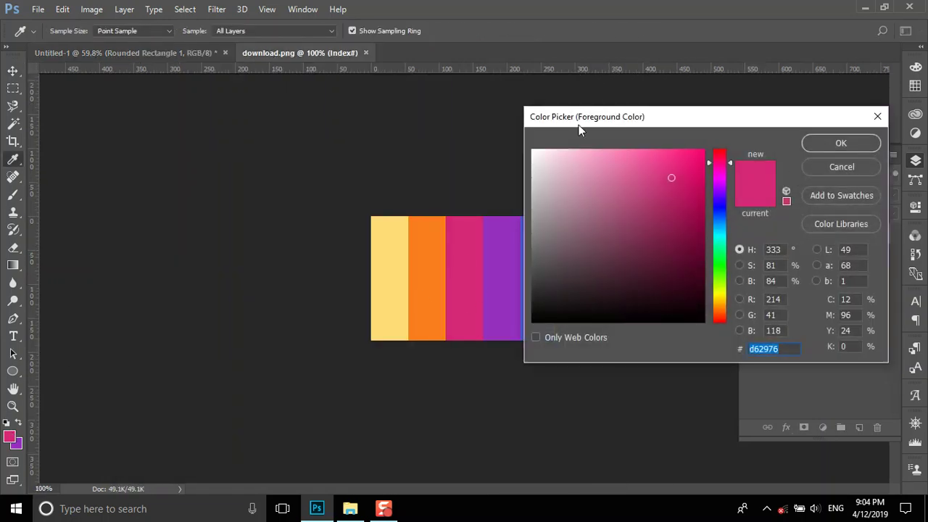
pyautogui.moveTo(578, 125); pyautogui.dragTo(623, 117)
pyautogui.click(539, 248)
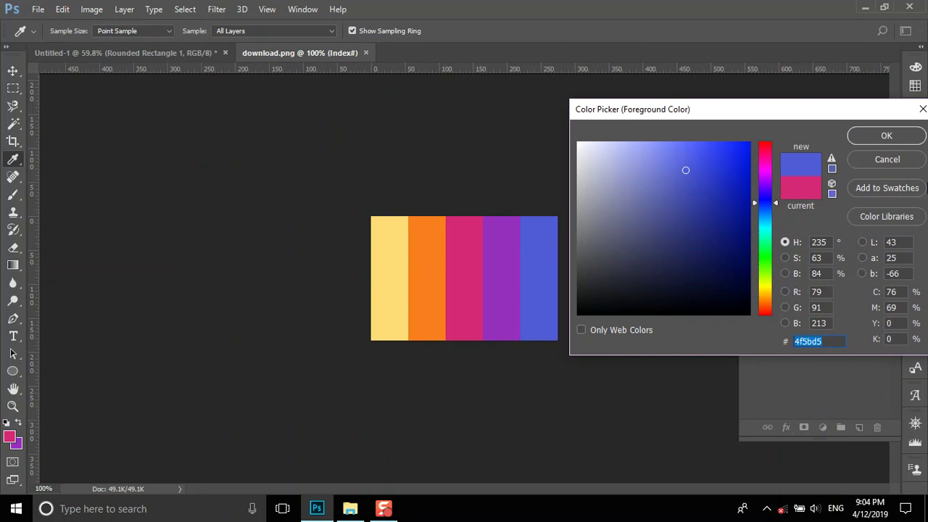
pyautogui.click(886, 137)
pyautogui.click(181, 54)
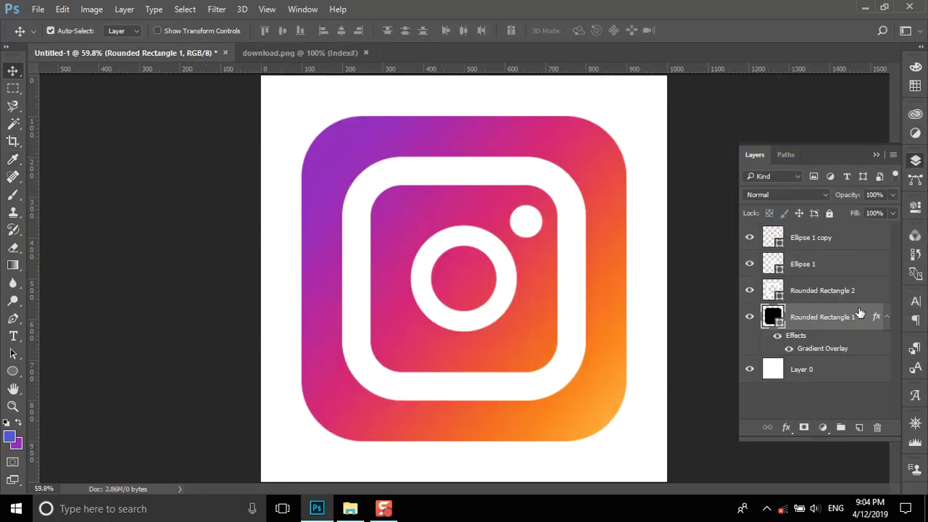
# - Add a blue stop at 100% to the square's gradient overlay
pyautogui.doubleClick(839, 350)
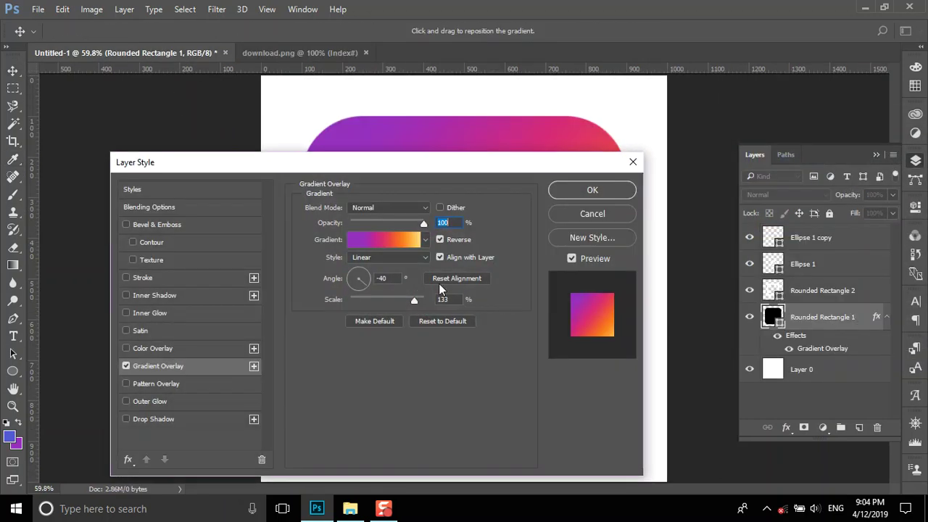
pyautogui.click(373, 241)
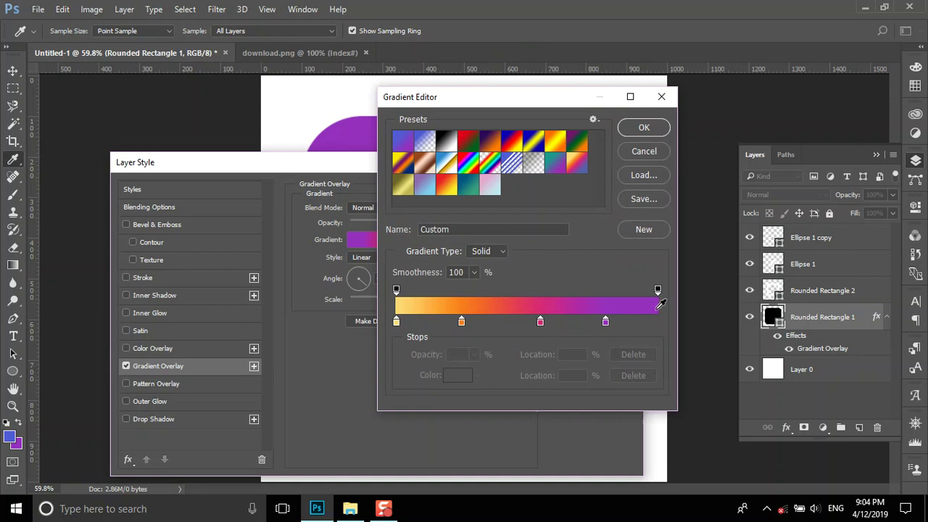
pyautogui.moveTo(651, 324); pyautogui.dragTo(659, 323)
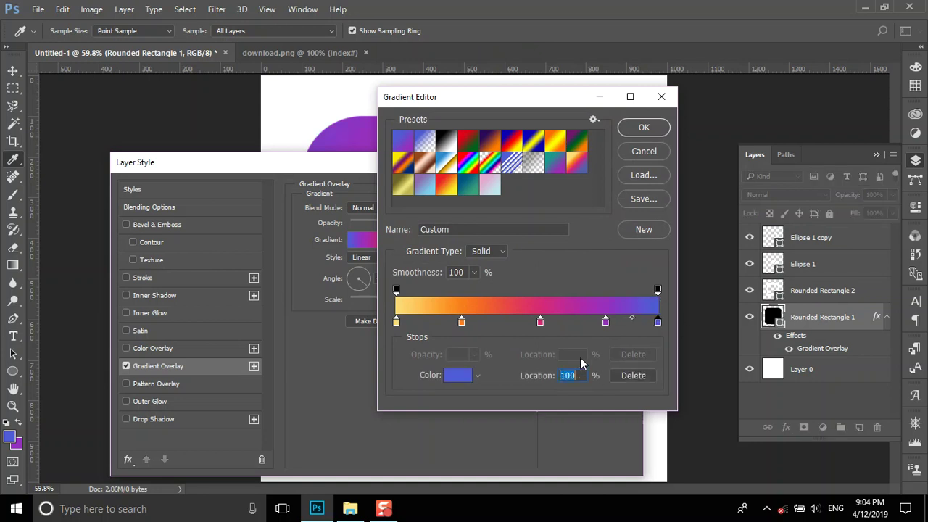
pyautogui.click(458, 375)
pyautogui.click(598, 111)
pyautogui.click(628, 126)
pyautogui.click(592, 192)
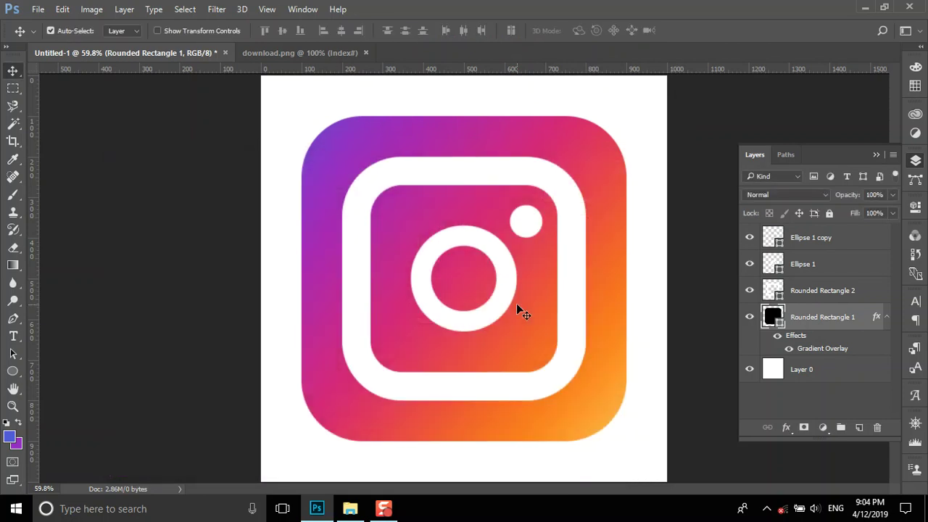
# - Close download.png and reopen Instagram Logo.jpg to compare colours
pyautogui.click(303, 53)
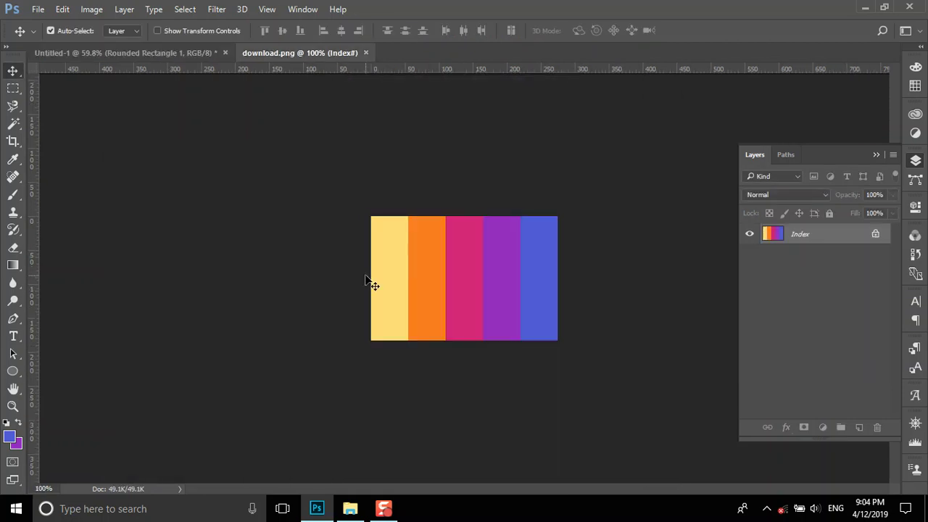
pyautogui.click(366, 53)
pyautogui.click(351, 509)
pyautogui.doubleClick(504, 102)
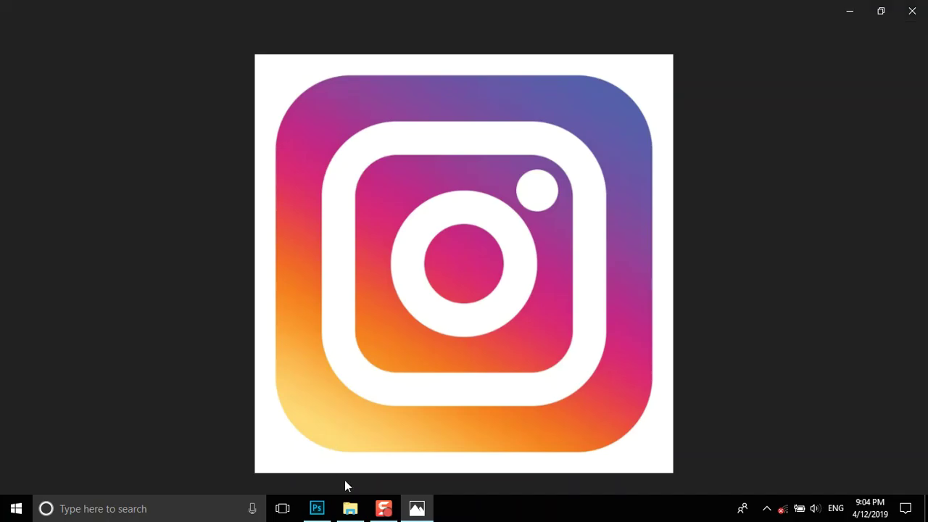
pyautogui.click(317, 509)
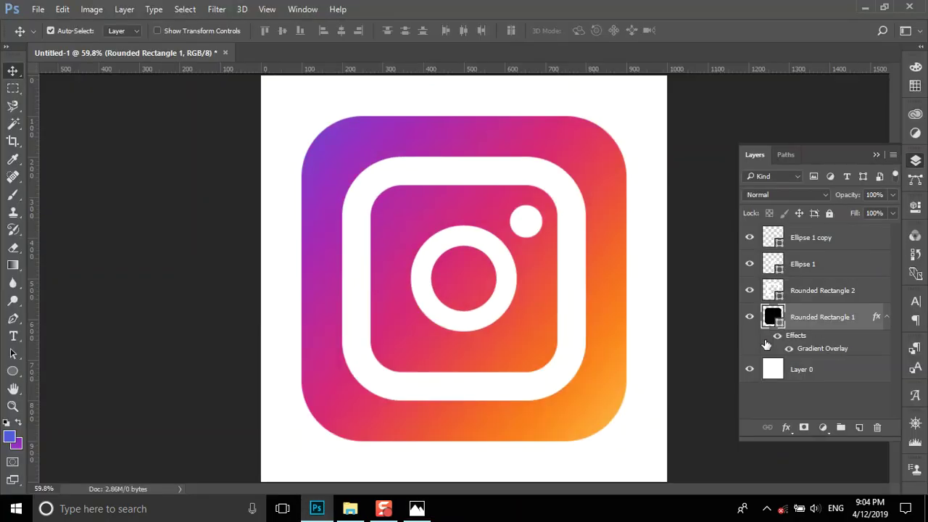
# - Rotate the logo's gradient overlay angle to -140°
pyautogui.doubleClick(847, 351)
pyautogui.moveTo(364, 288); pyautogui.dragTo(350, 287)
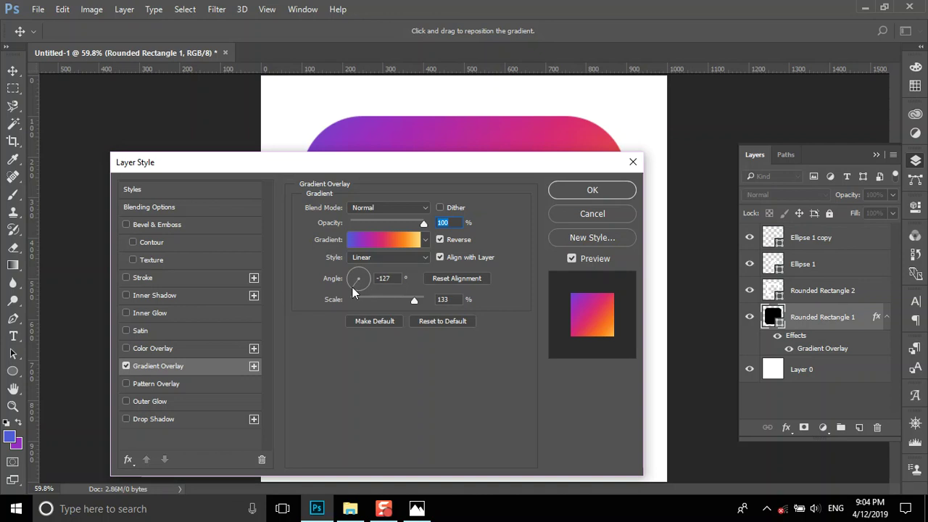
pyautogui.moveTo(351, 164)
pyautogui.mouseDown()
pyautogui.moveTo(601, 112)
pyautogui.moveTo(640, 84)
pyautogui.mouseUp()
pyautogui.write('140')
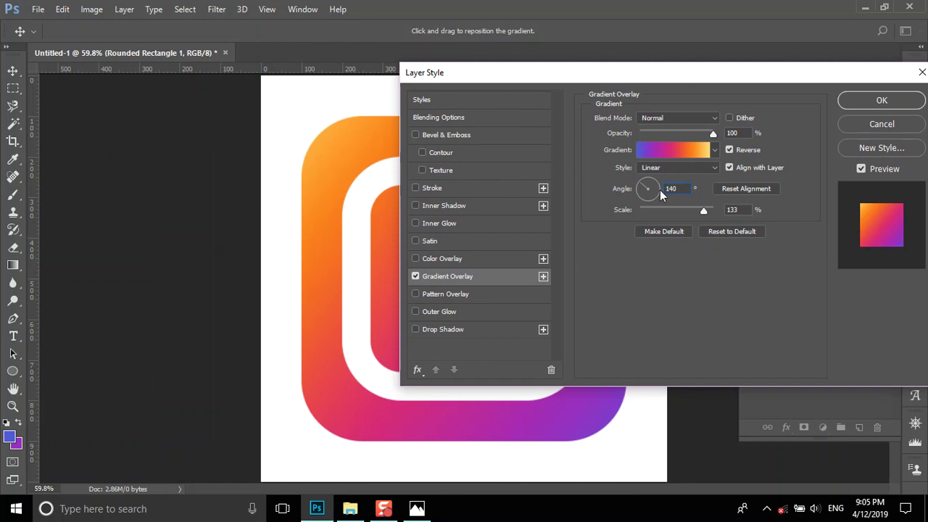
pyautogui.write('-')
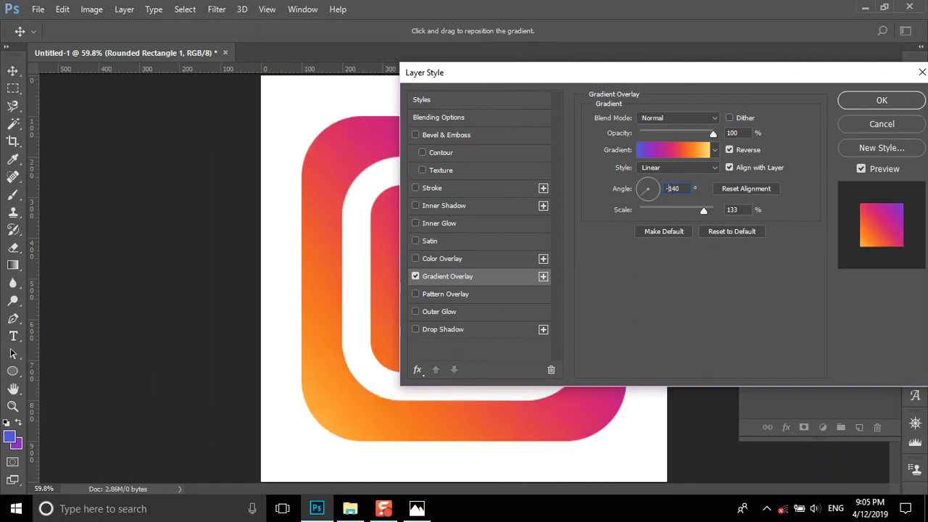
pyautogui.click(884, 104)
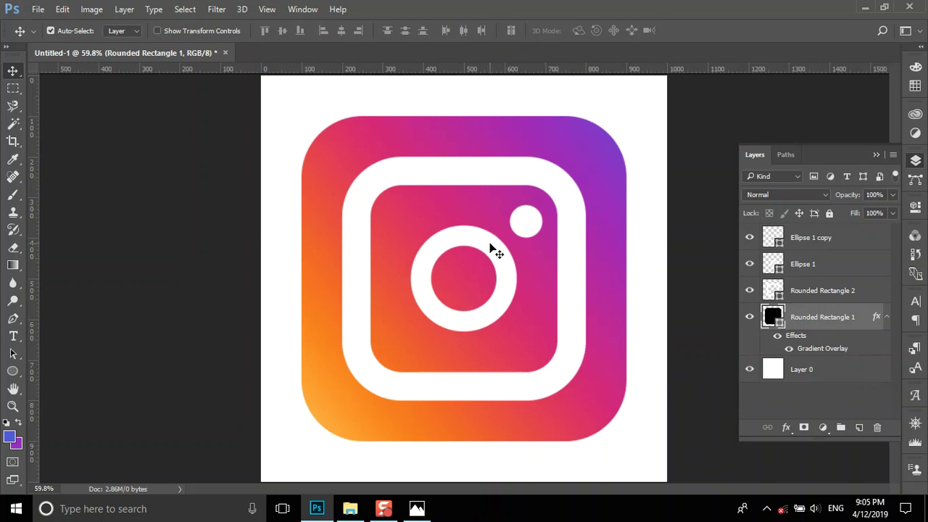
# - Widen the gradient overlay scale to 150% and confirm the changes
pyautogui.doubleClick(866, 356)
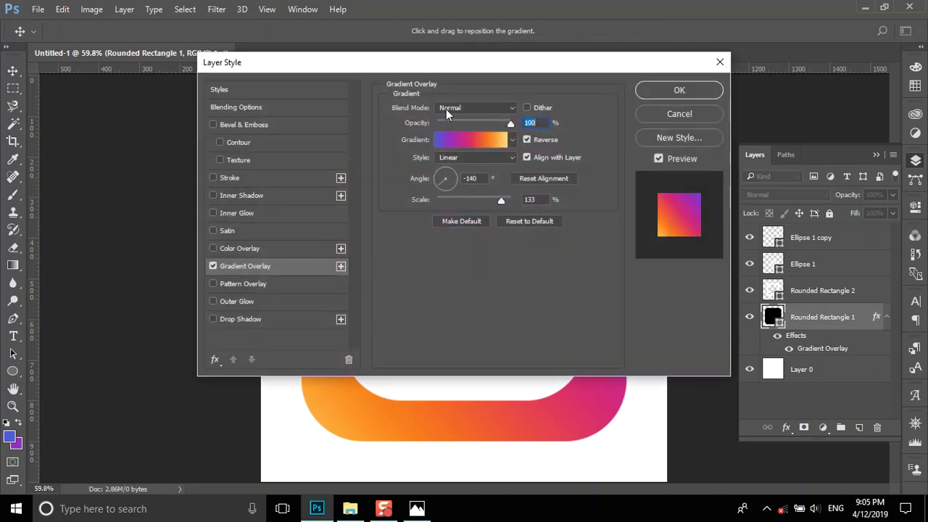
pyautogui.moveTo(484, 70); pyautogui.dragTo(785, 98)
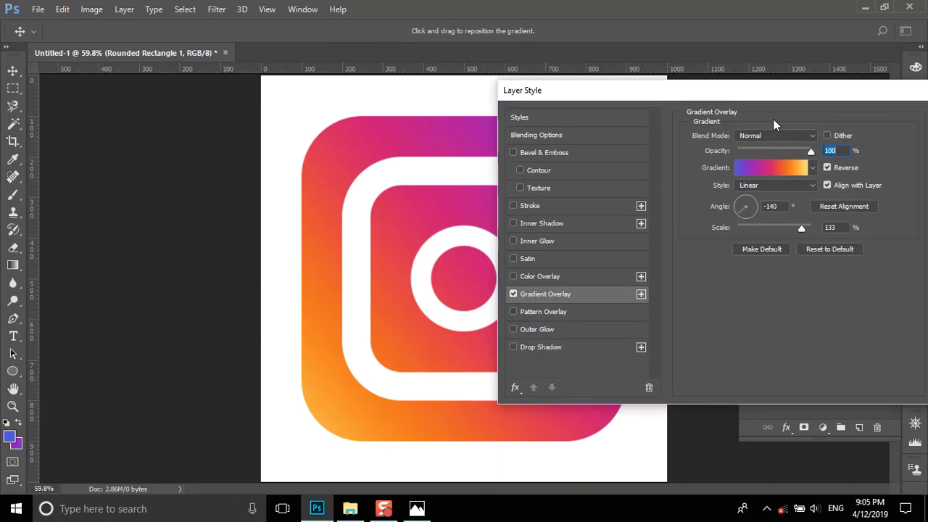
pyautogui.doubleClick(829, 227)
pyautogui.write('10')
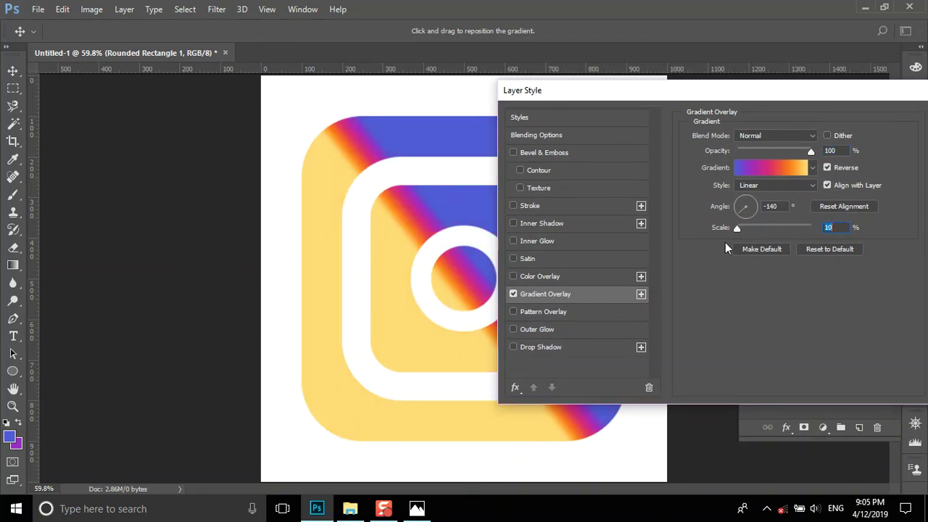
pyautogui.moveTo(737, 228); pyautogui.dragTo(837, 242)
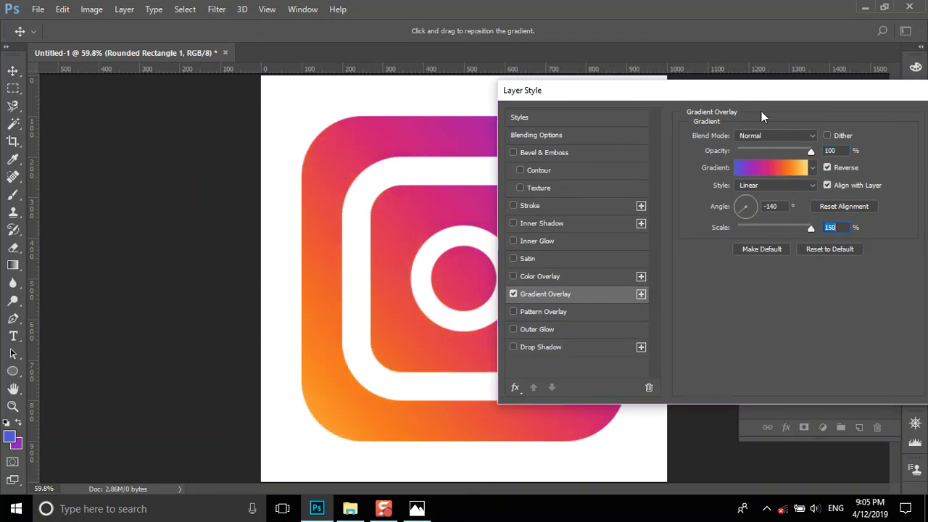
pyautogui.moveTo(745, 88); pyautogui.dragTo(664, 96)
pyautogui.click(749, 158)
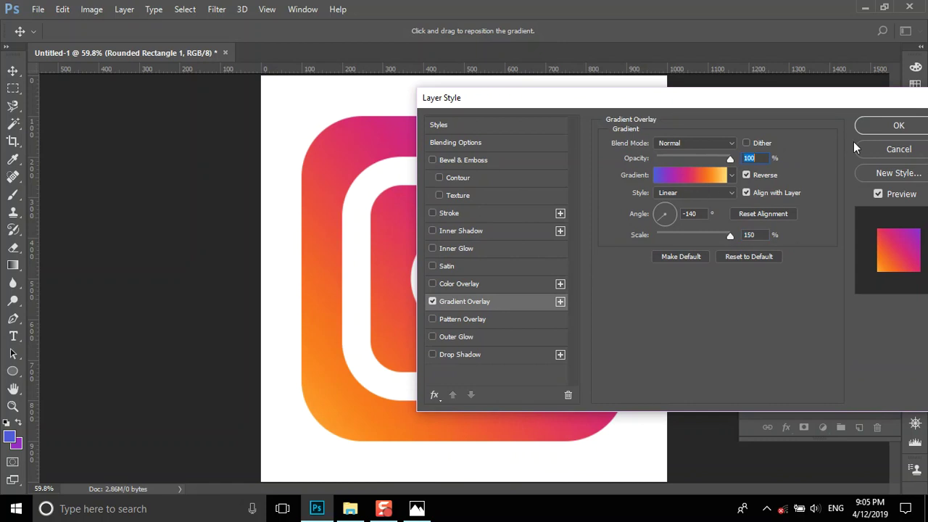
pyautogui.press('Return')
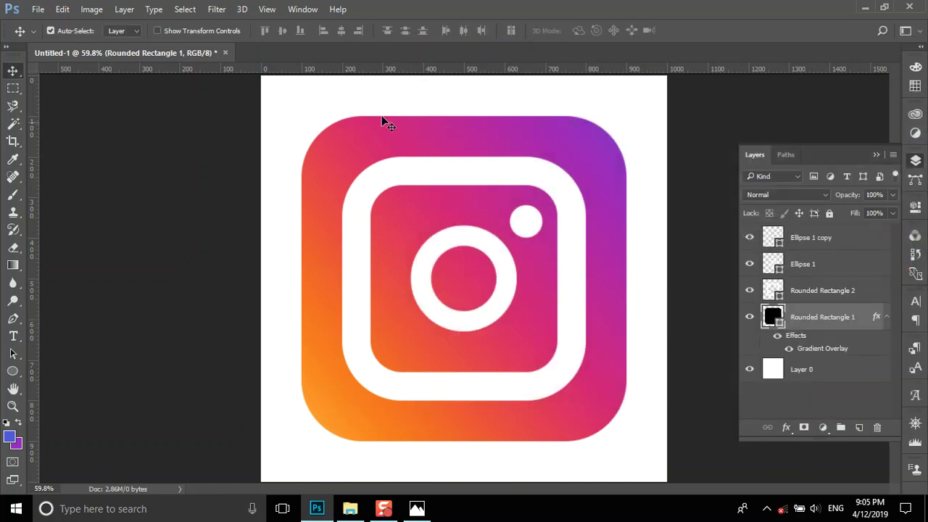
# - Compare against the original Instagram logo, then refresh the logo files folder
pyautogui.click(417, 508)
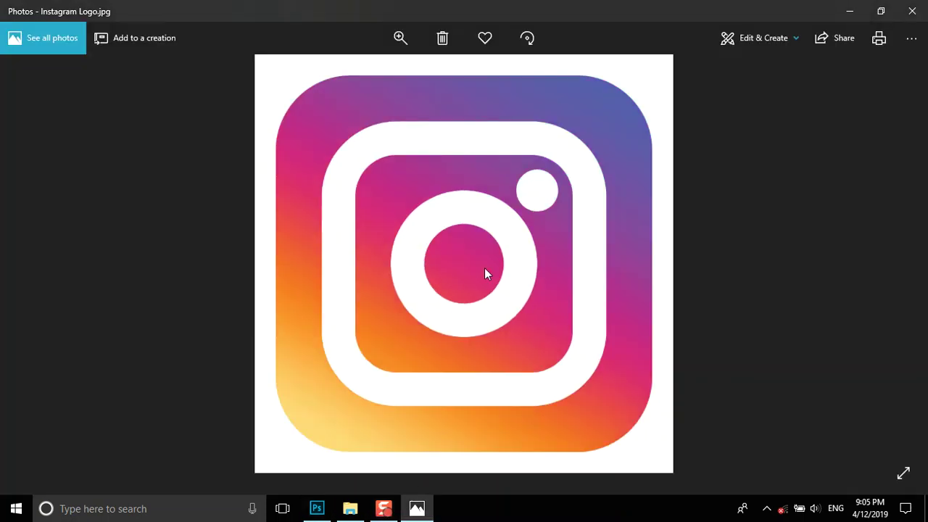
pyautogui.click(912, 11)
pyautogui.click(350, 509)
pyautogui.click(400, 266)
pyautogui.rightClick(364, 88)
pyautogui.click(418, 144)
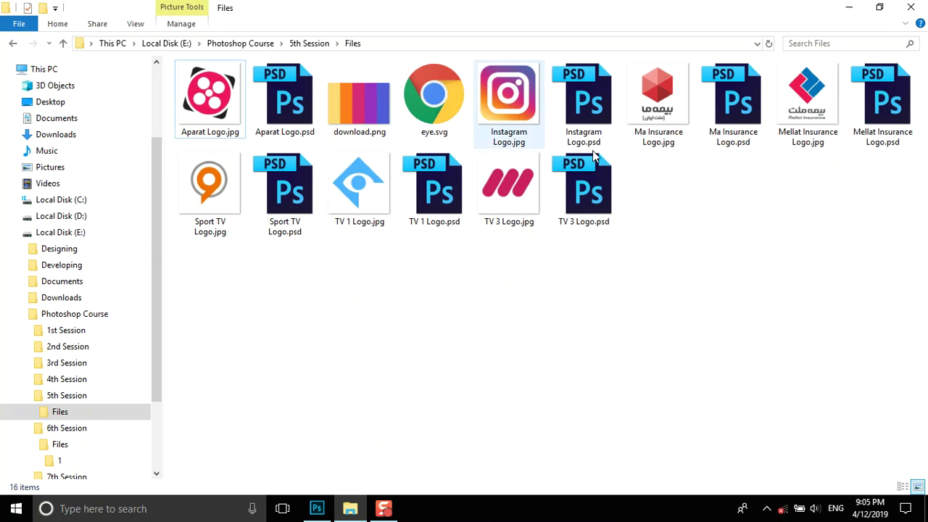
# - Bring Photoshop's Untitled-1 logo document back to the front
pyautogui.click(316, 508)
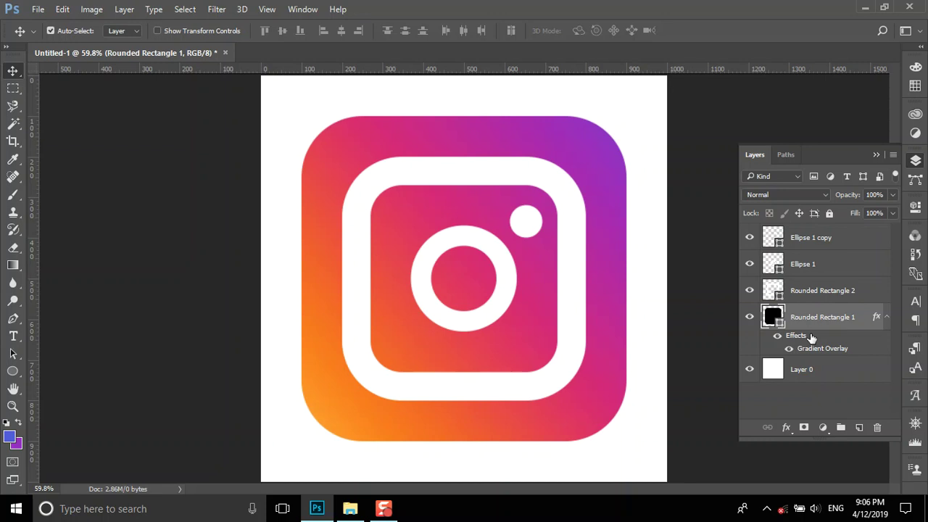
# - Change Rounded Rectangle 1's blend mode to Color using Shift+Alt+C
pyautogui.press('ctrl')
pyautogui.hotkey('shift', 'alt', 'c')
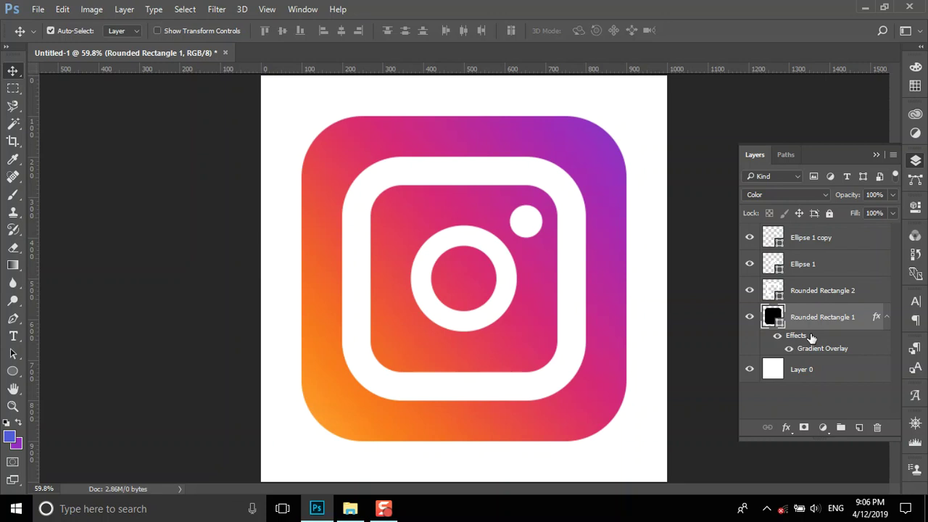